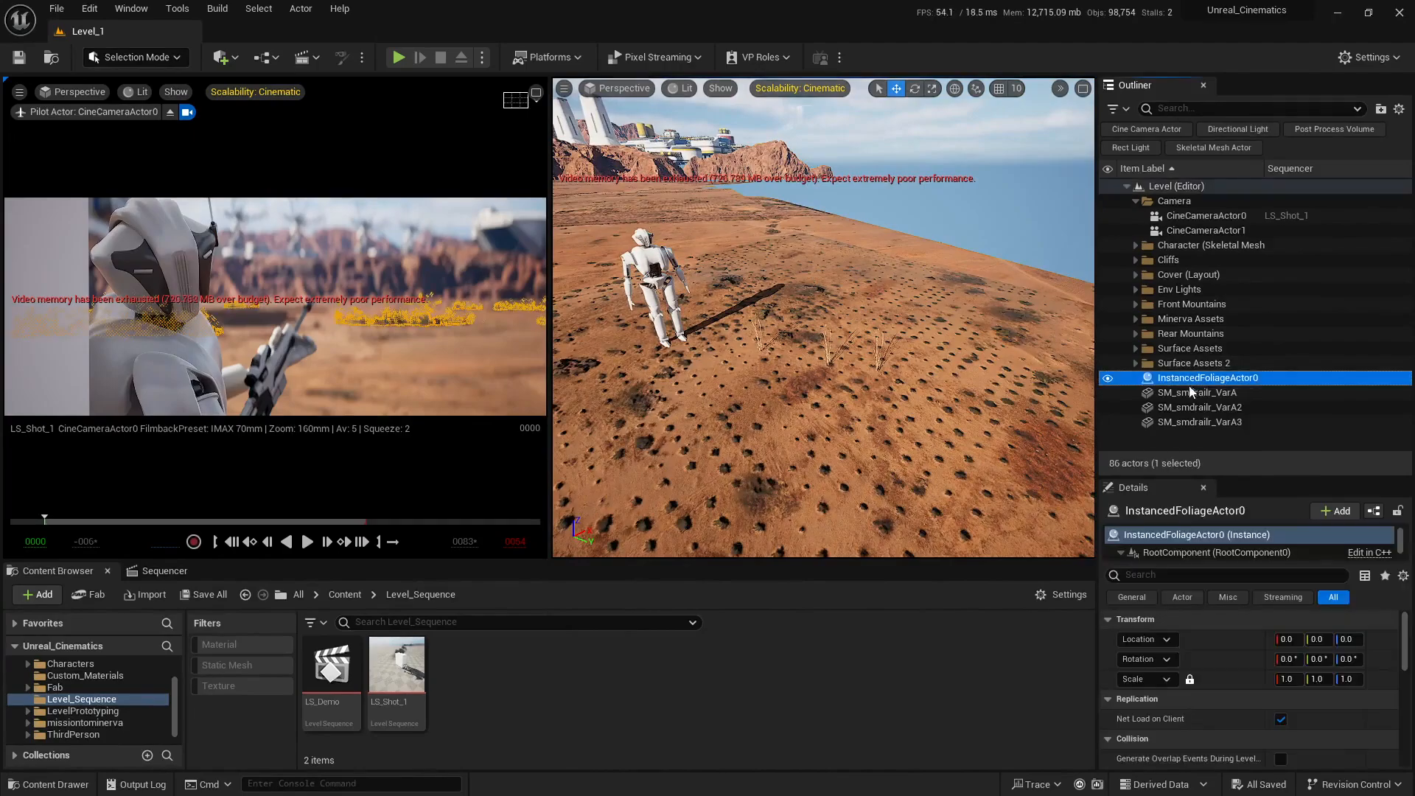
# Step: Delete the three SM_smdrailr_VarA static meshes (VarA, VarA2 and VarA3) from the level
pyautogui.click(1189, 392)
pyautogui.keyDown('shift'); pyautogui.click(1198, 422); pyautogui.keyUp('shift')
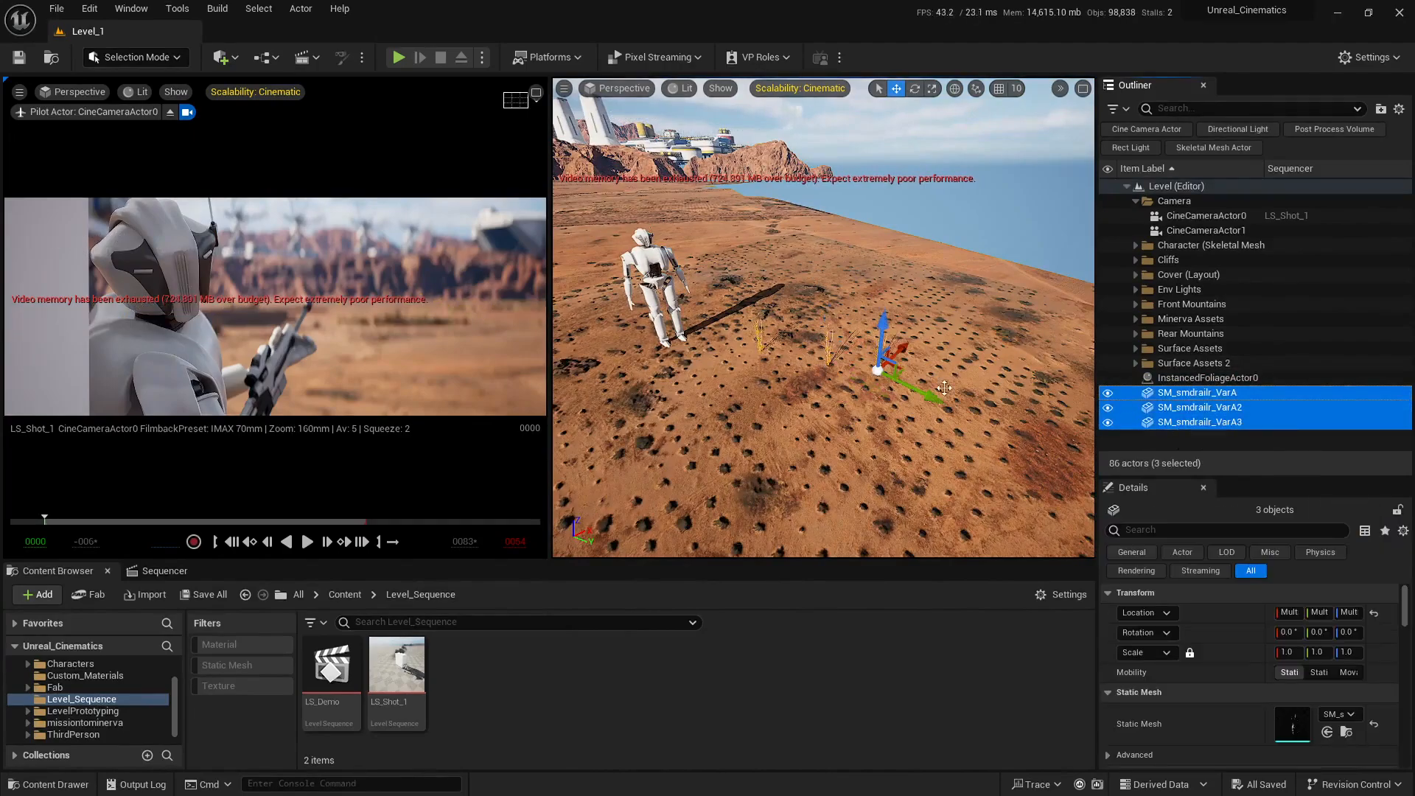
pyautogui.press('Delete')
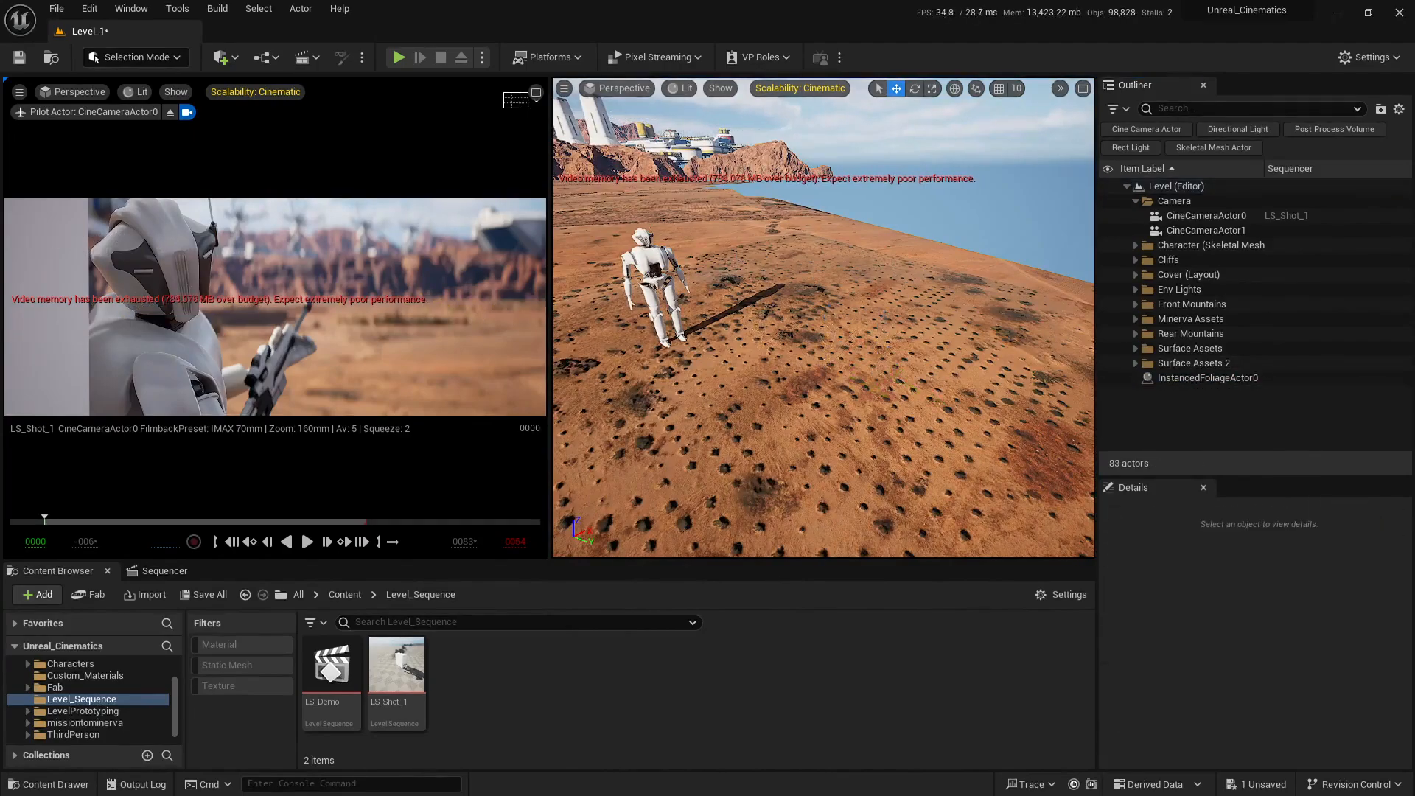
# Step: Delete the LS_Demo level sequence from the Level_Sequence folder
pyautogui.moveTo(823, 317); pyautogui.dragTo(767, 302, button='right')
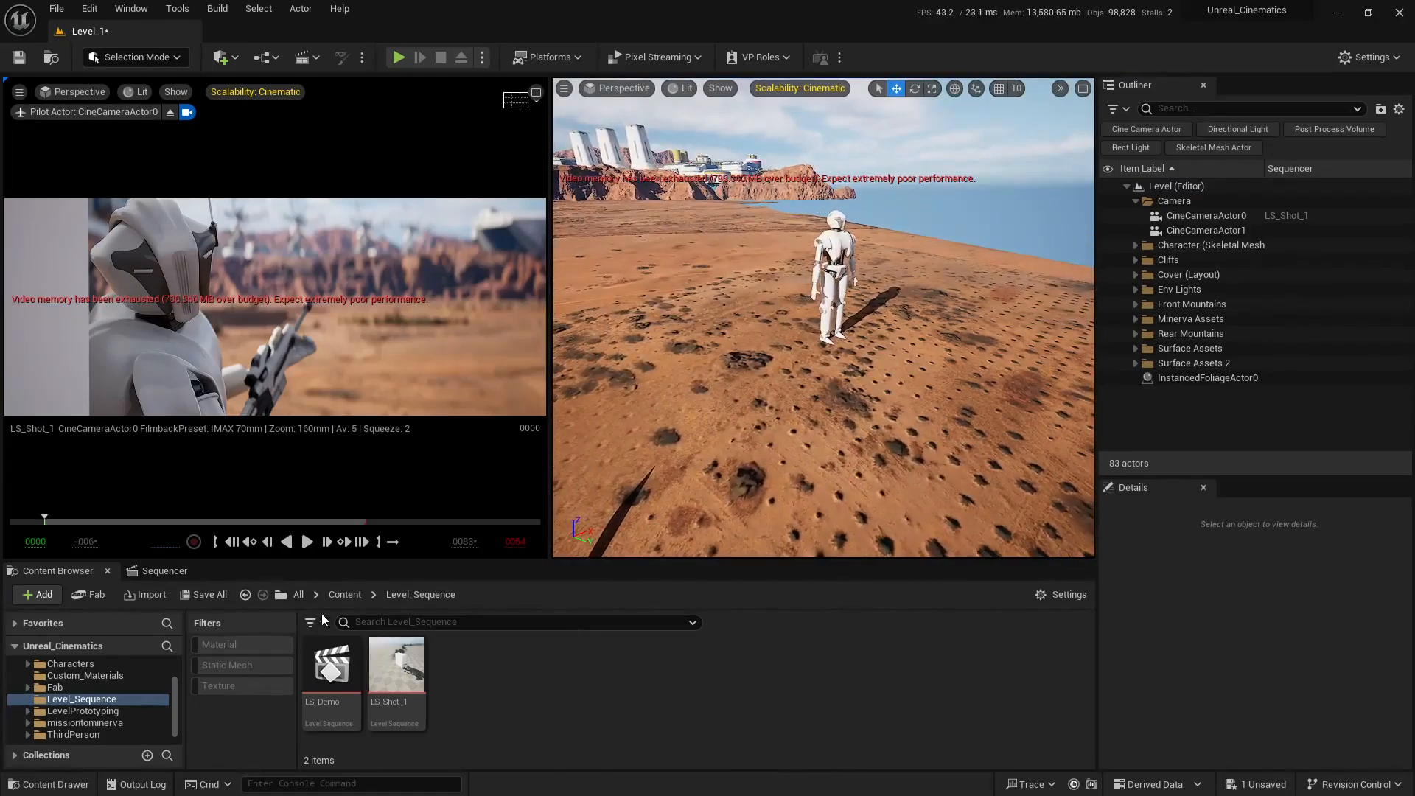
pyautogui.rightClick(325, 656)
pyautogui.click(430, 438)
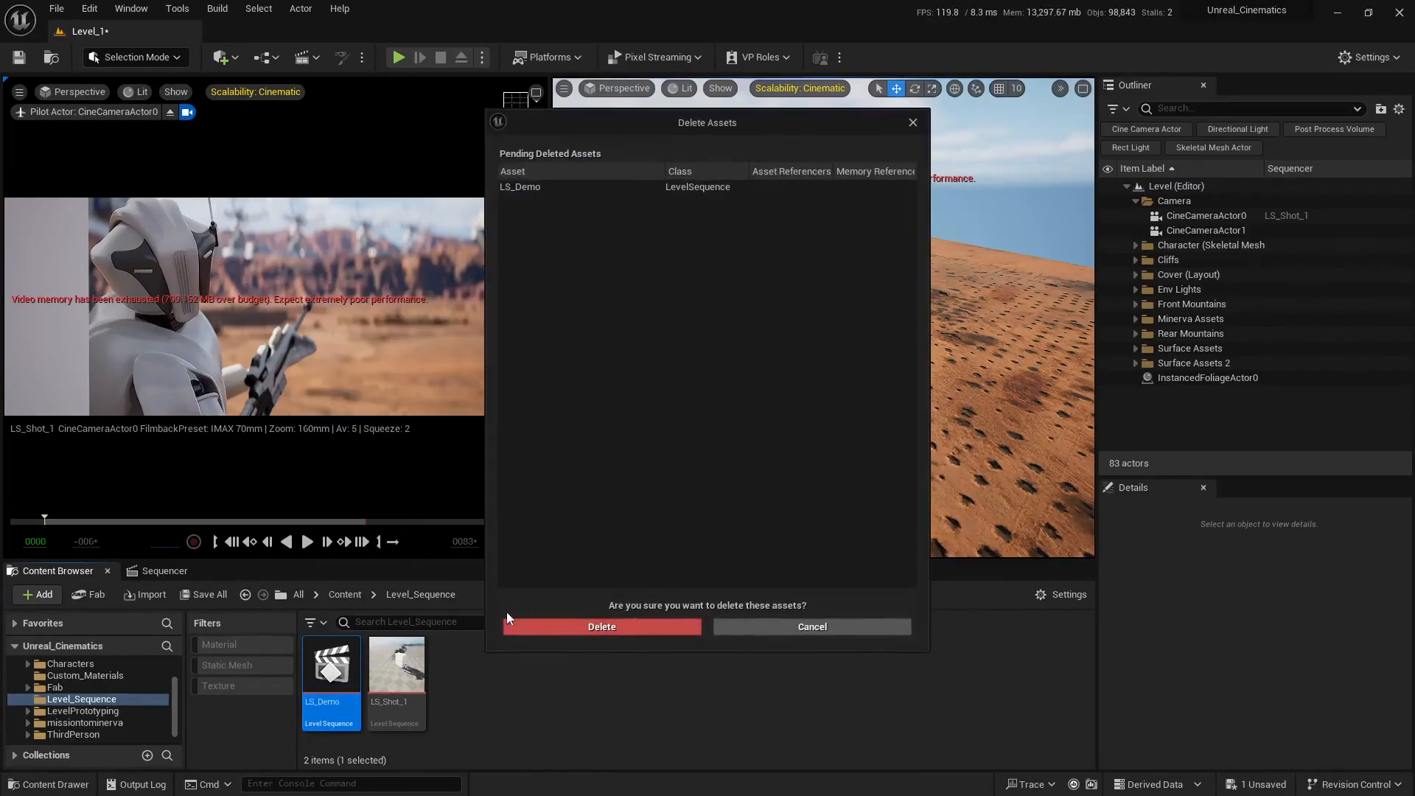
pyautogui.click(587, 627)
# Step: Delete the unused Emerging2 character and CineCameraActor1 from the level, and collapse the Camera and Character folders
pyautogui.click(837, 247)
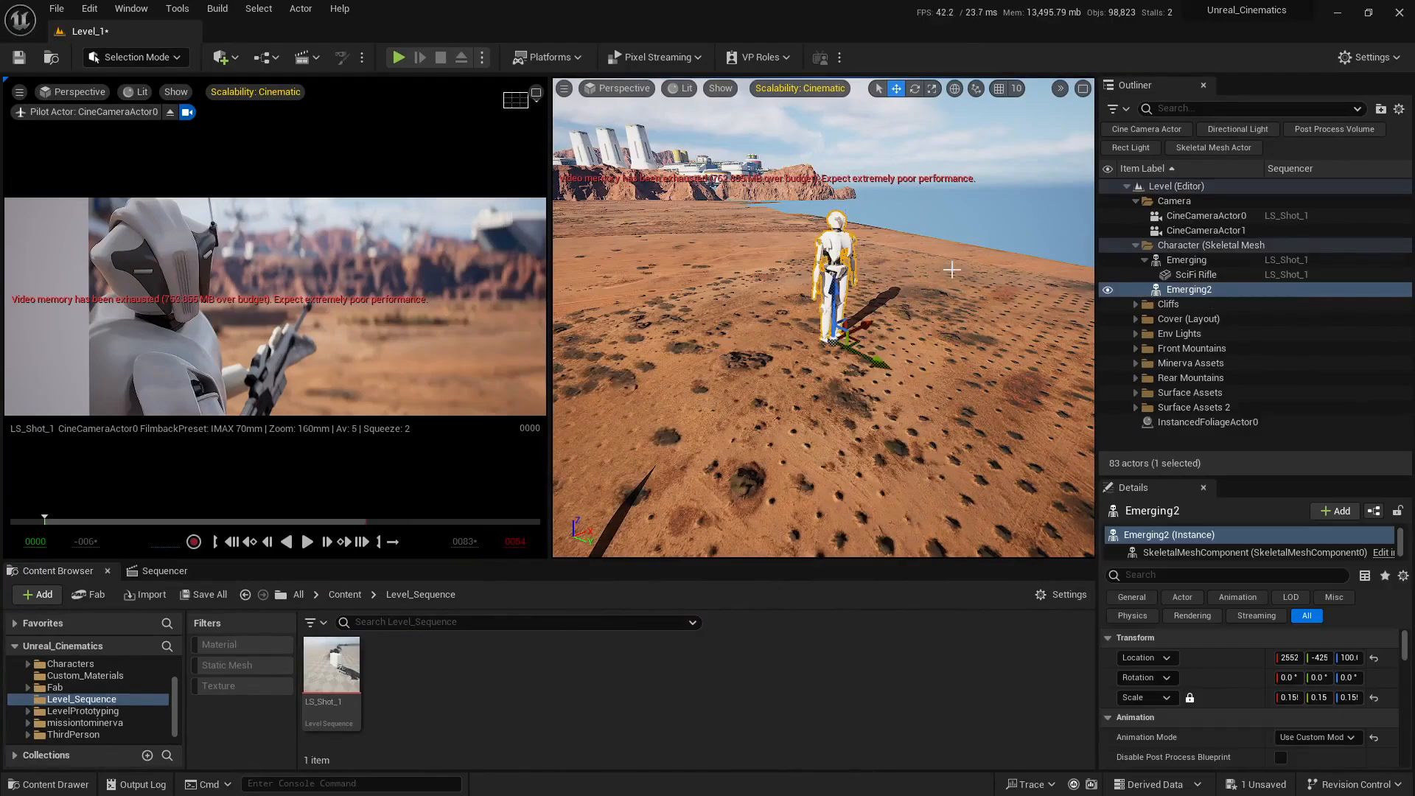
pyautogui.press('Delete')
pyautogui.click(1216, 231)
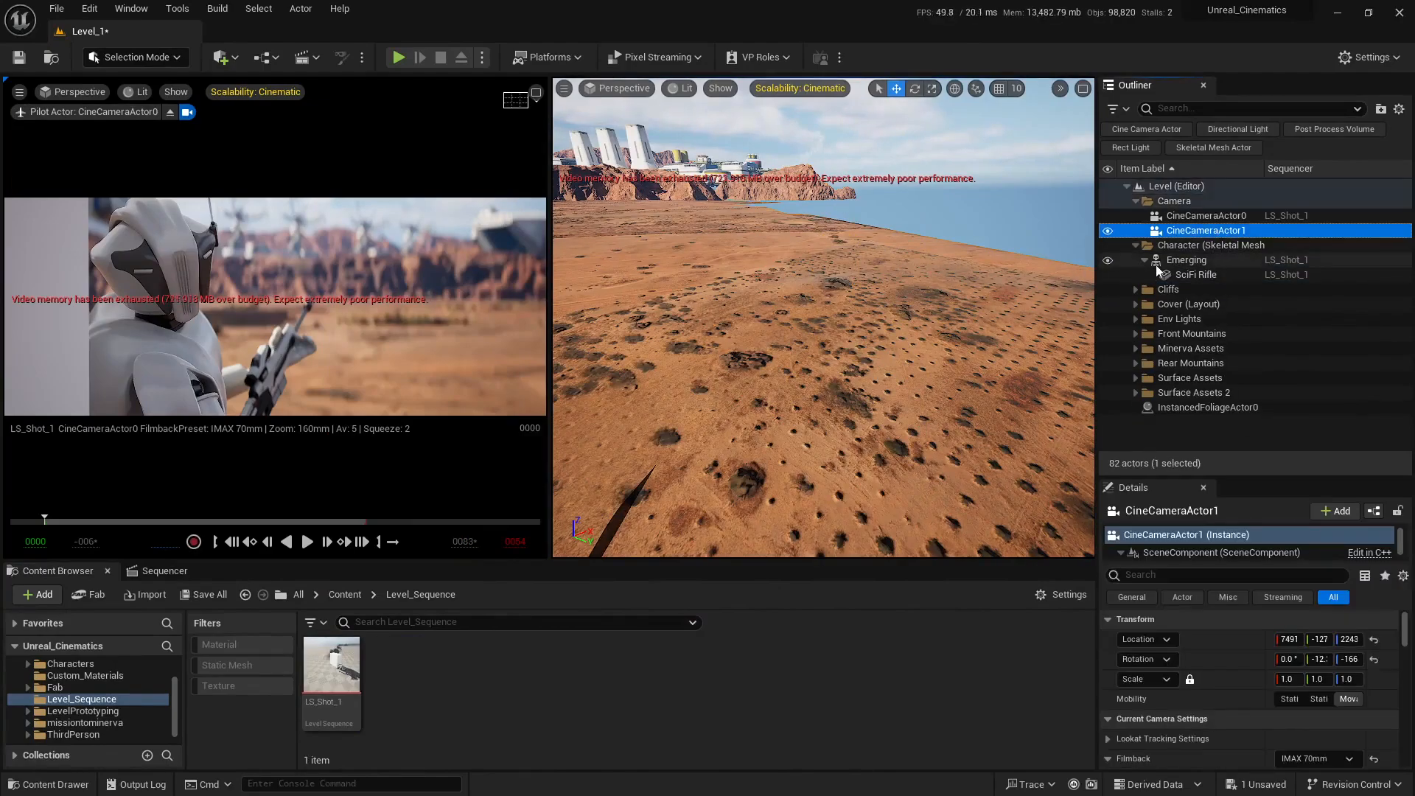
pyautogui.press('Delete')
pyautogui.click(1136, 200)
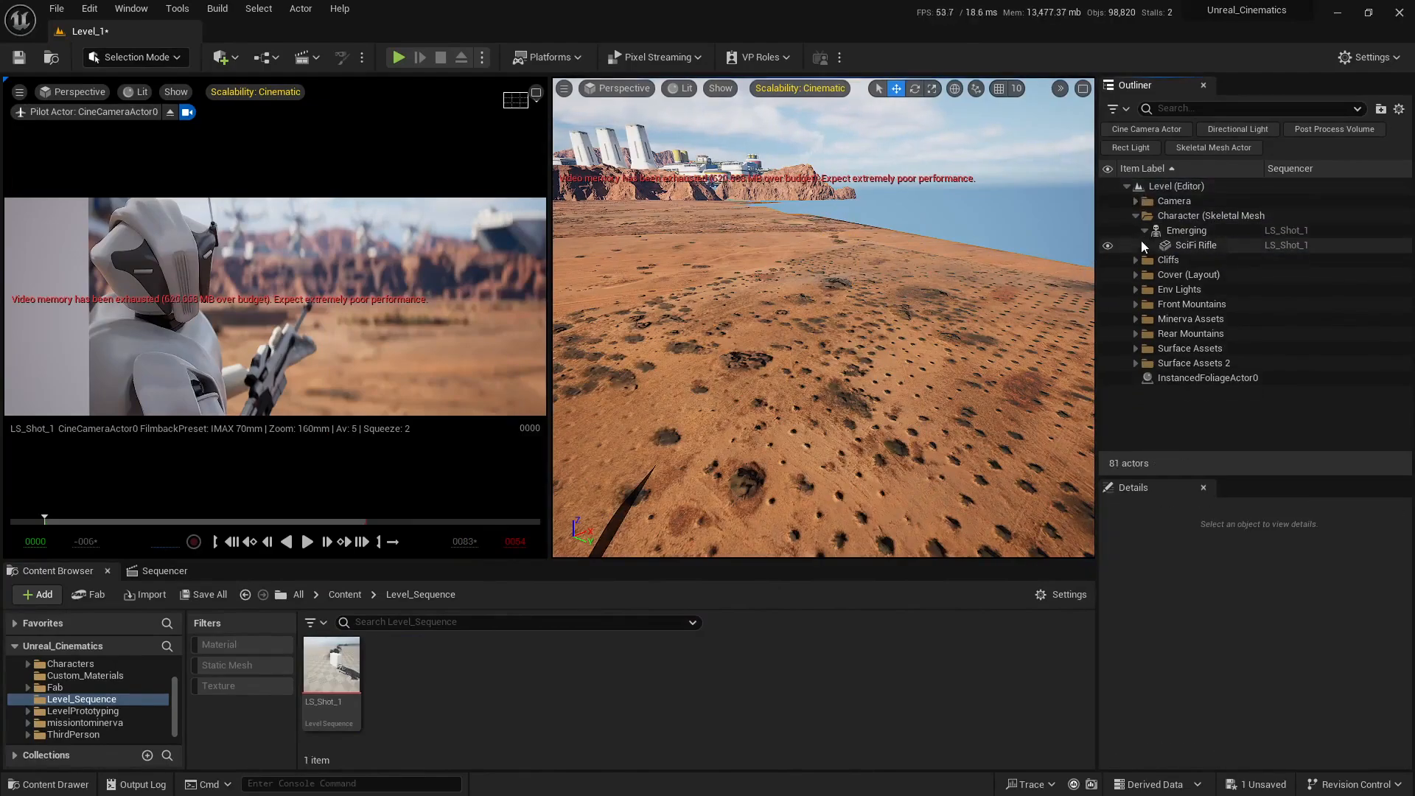
pyautogui.click(1135, 215)
# Step: Move InstancedFoliageActor0 into a new outliner folder named Foliage and collapse it
pyautogui.click(1179, 351)
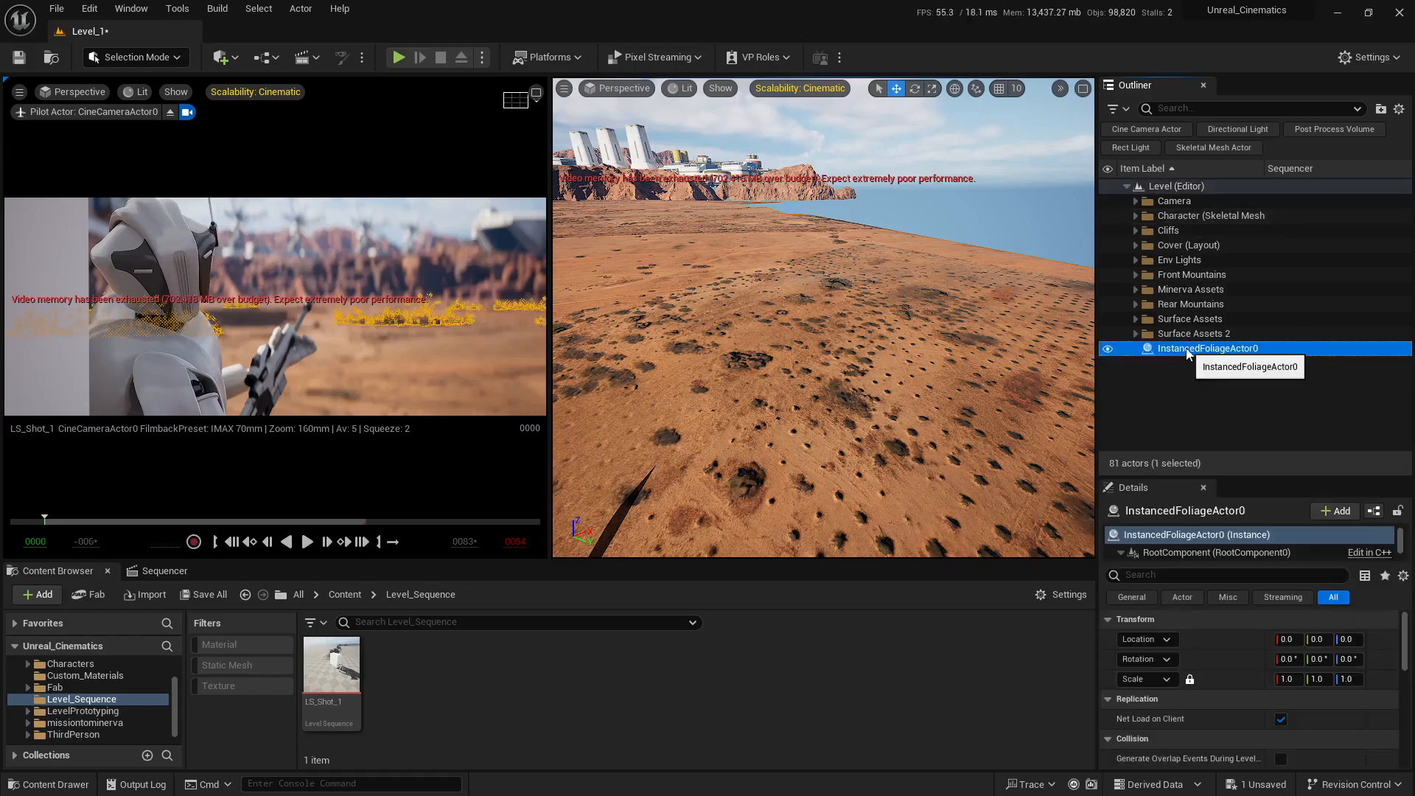
pyautogui.rightClick(1179, 350)
pyautogui.moveTo(1033, 689)
pyautogui.click(1245, 556)
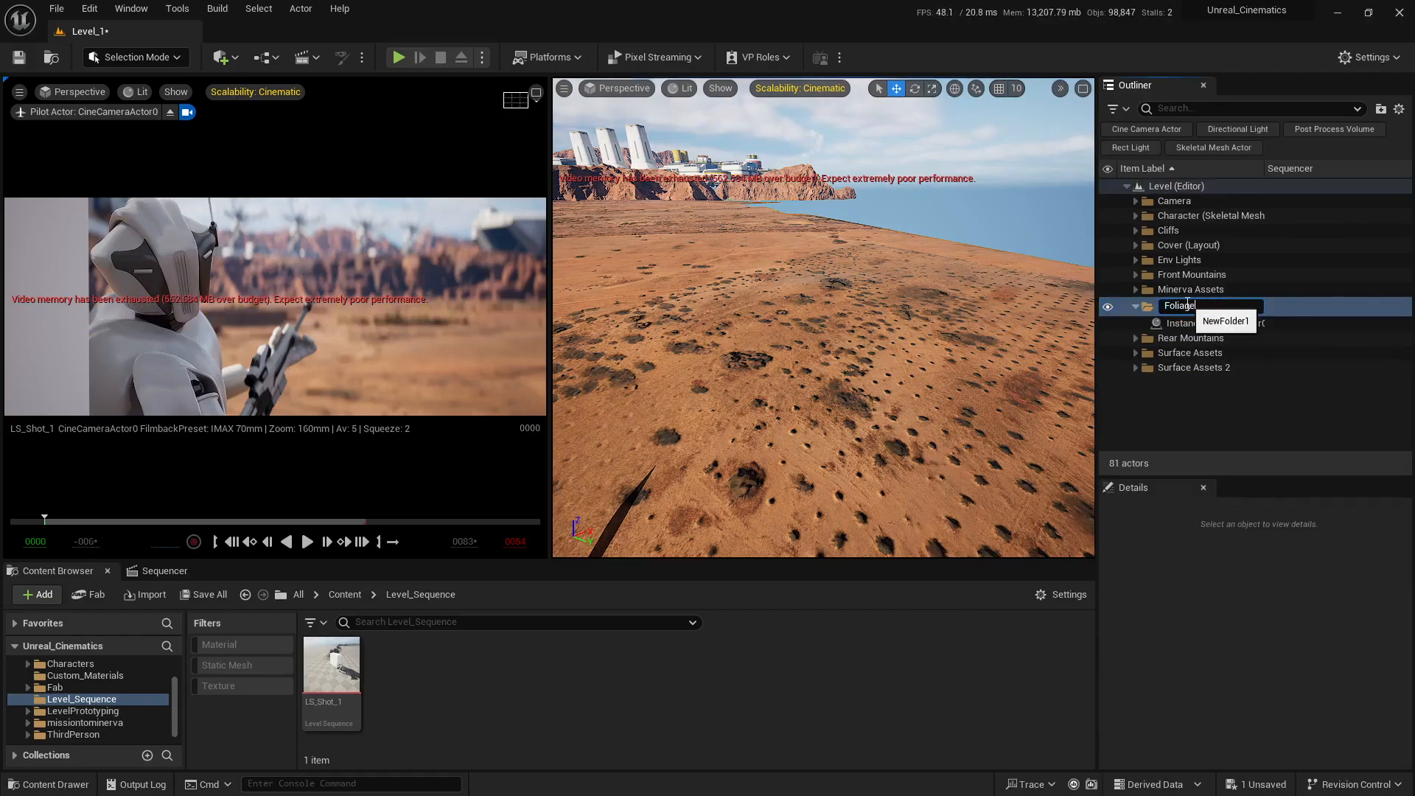
pyautogui.write('Foliage')
pyautogui.press('Return')
pyautogui.click(1138, 275)
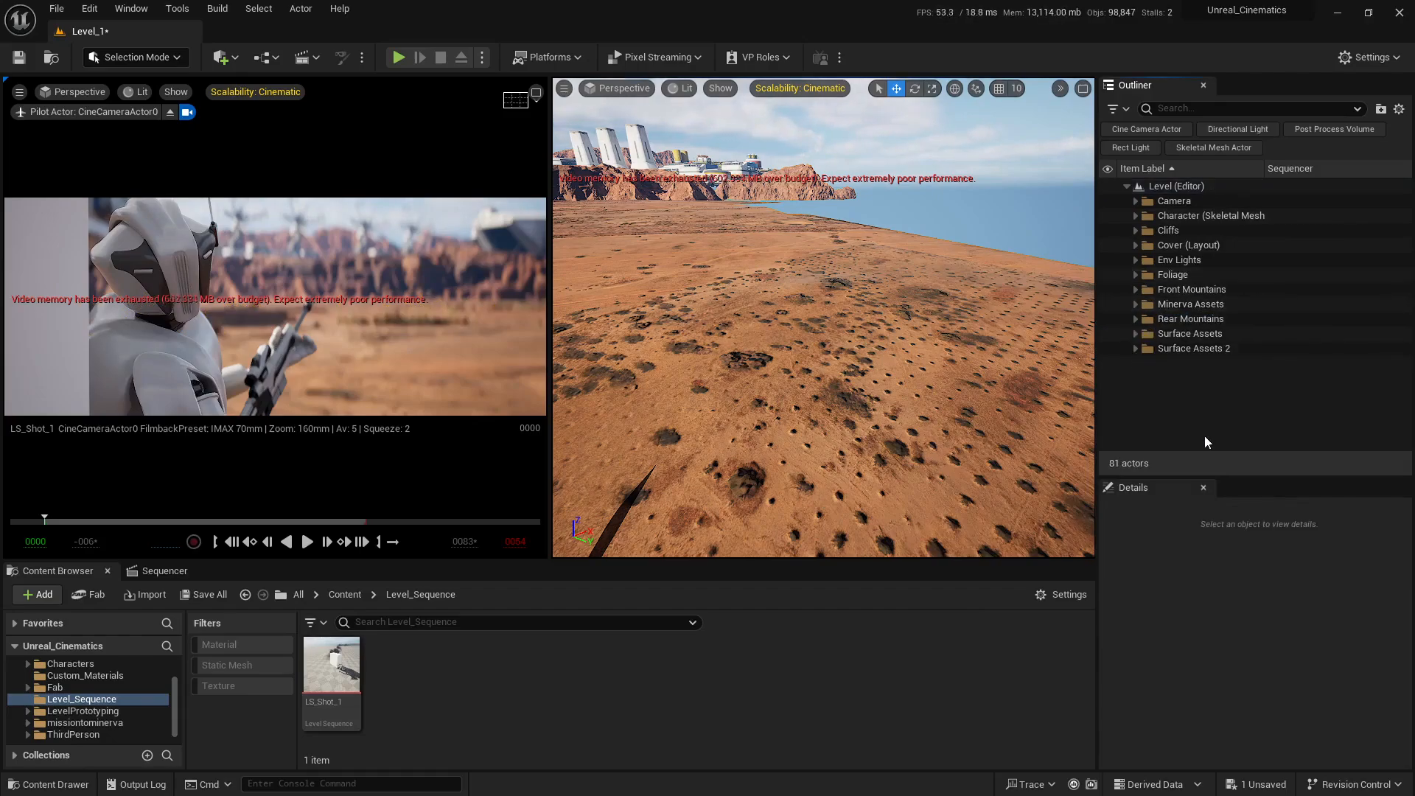
# Step: Delete all five actors in the Env Lights folder, from DirectionalLight to VolumetricCloud
pyautogui.moveTo(967, 357); pyautogui.dragTo(803, 323, button='right')
pyautogui.press('s')
pyautogui.press('w')
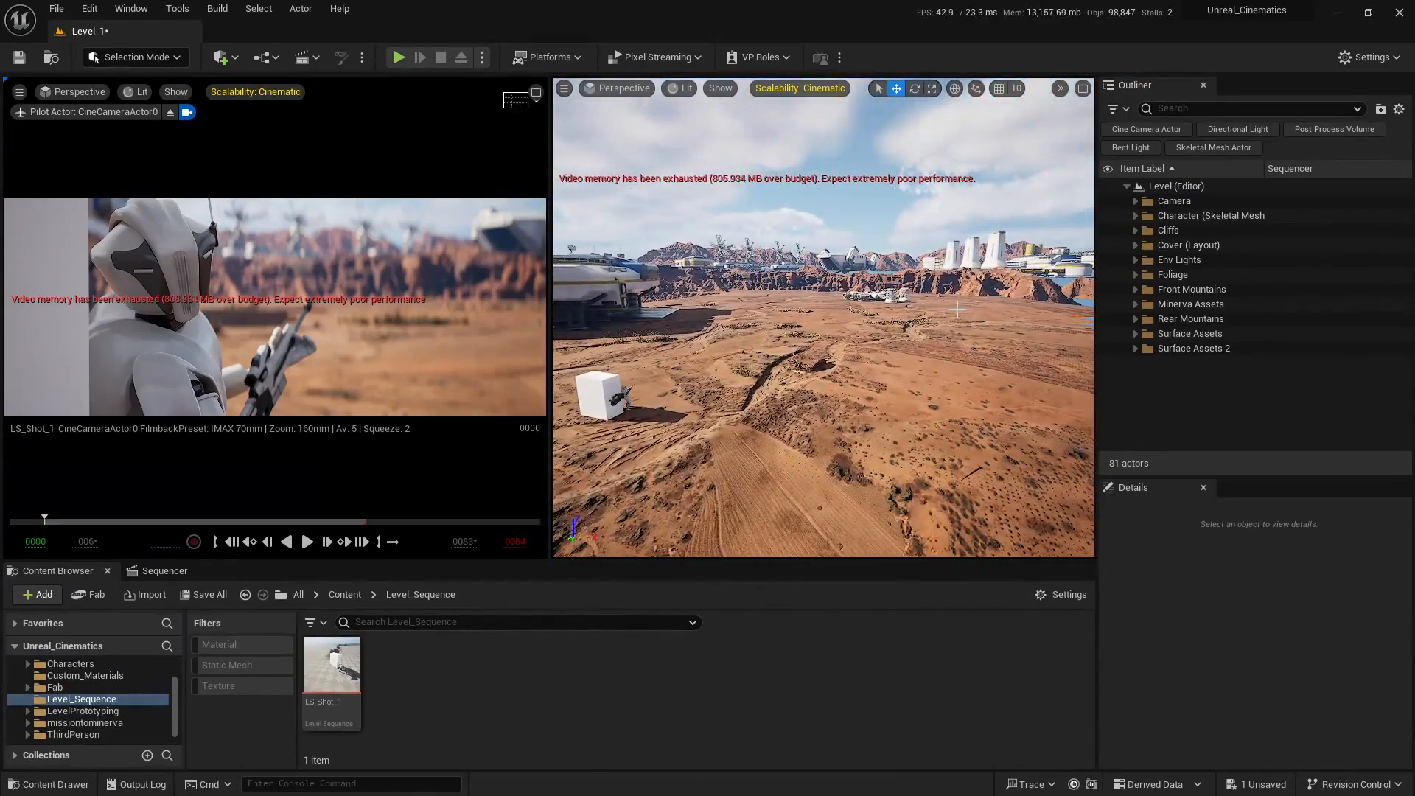
pyautogui.click(1136, 259)
pyautogui.click(1165, 275)
pyautogui.keyDown('shift'); pyautogui.click(1202, 333); pyautogui.keyUp('shift')
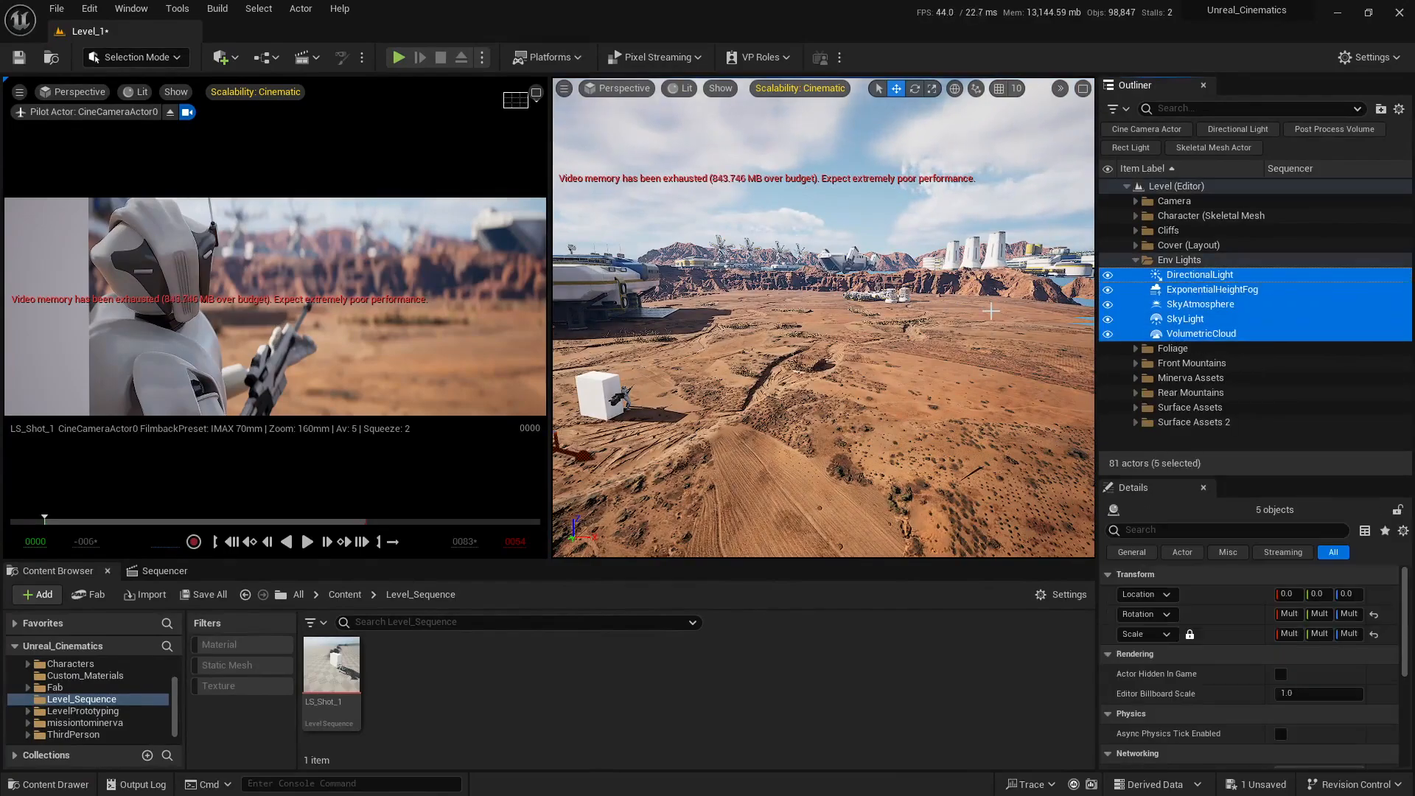
pyautogui.press('Delete')
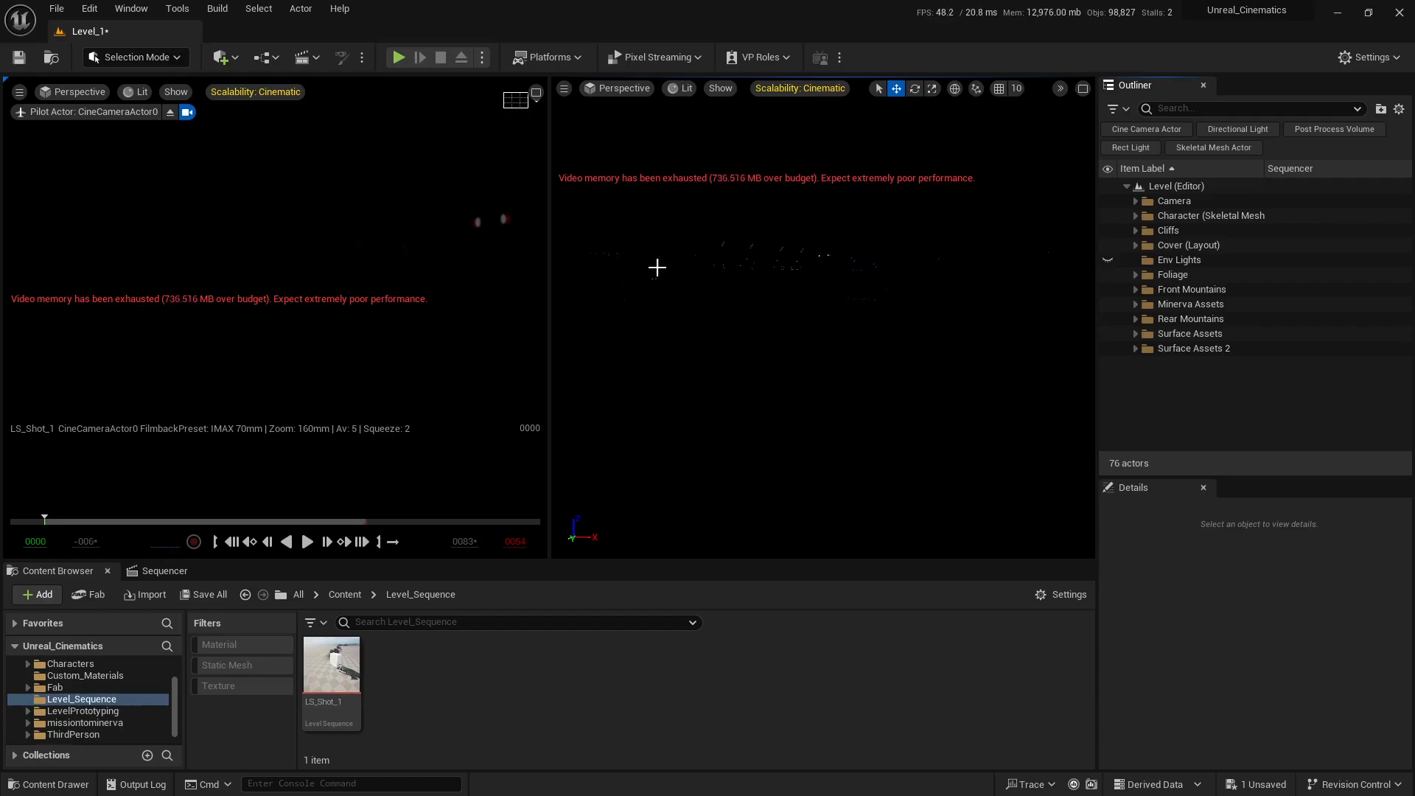
pyautogui.click(226, 59)
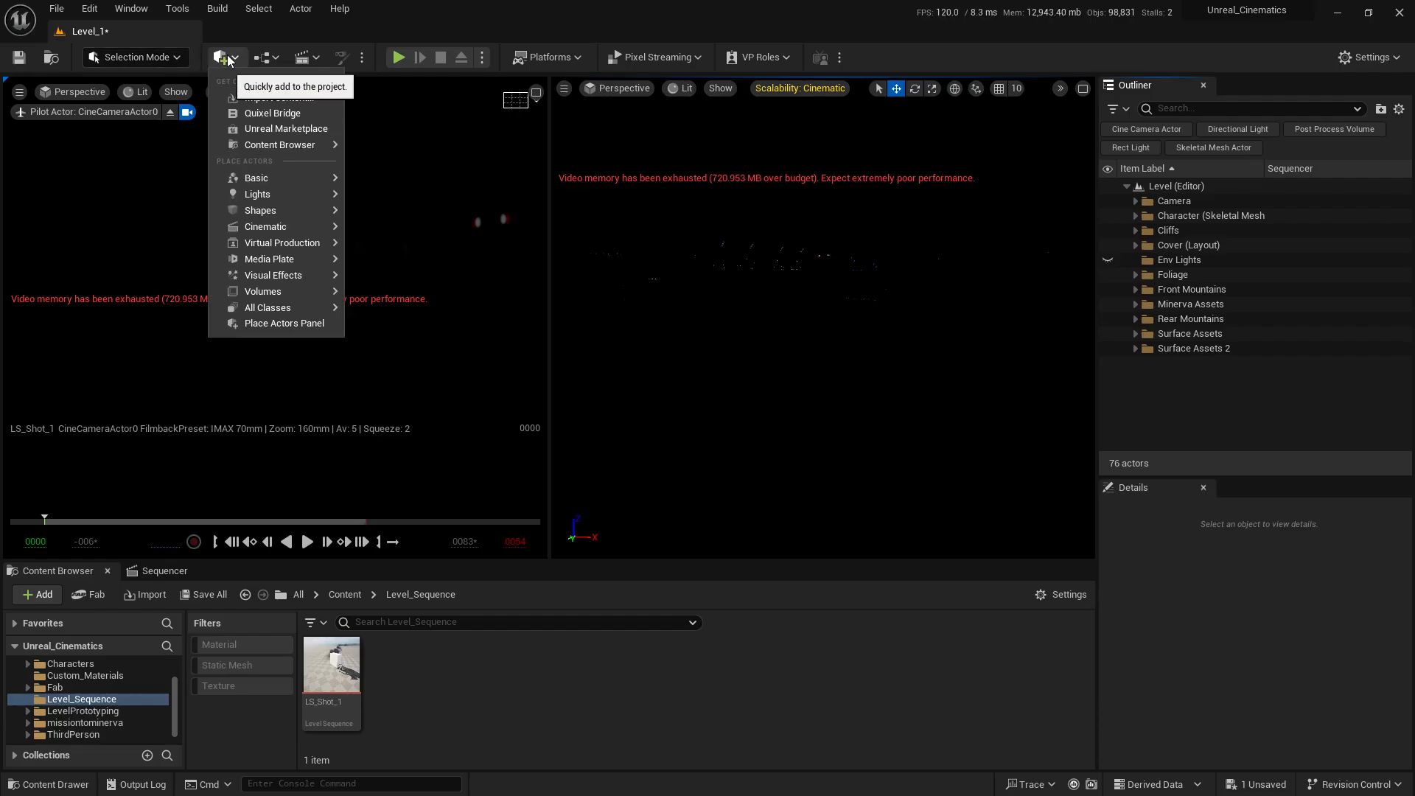
pyautogui.moveTo(265, 194)
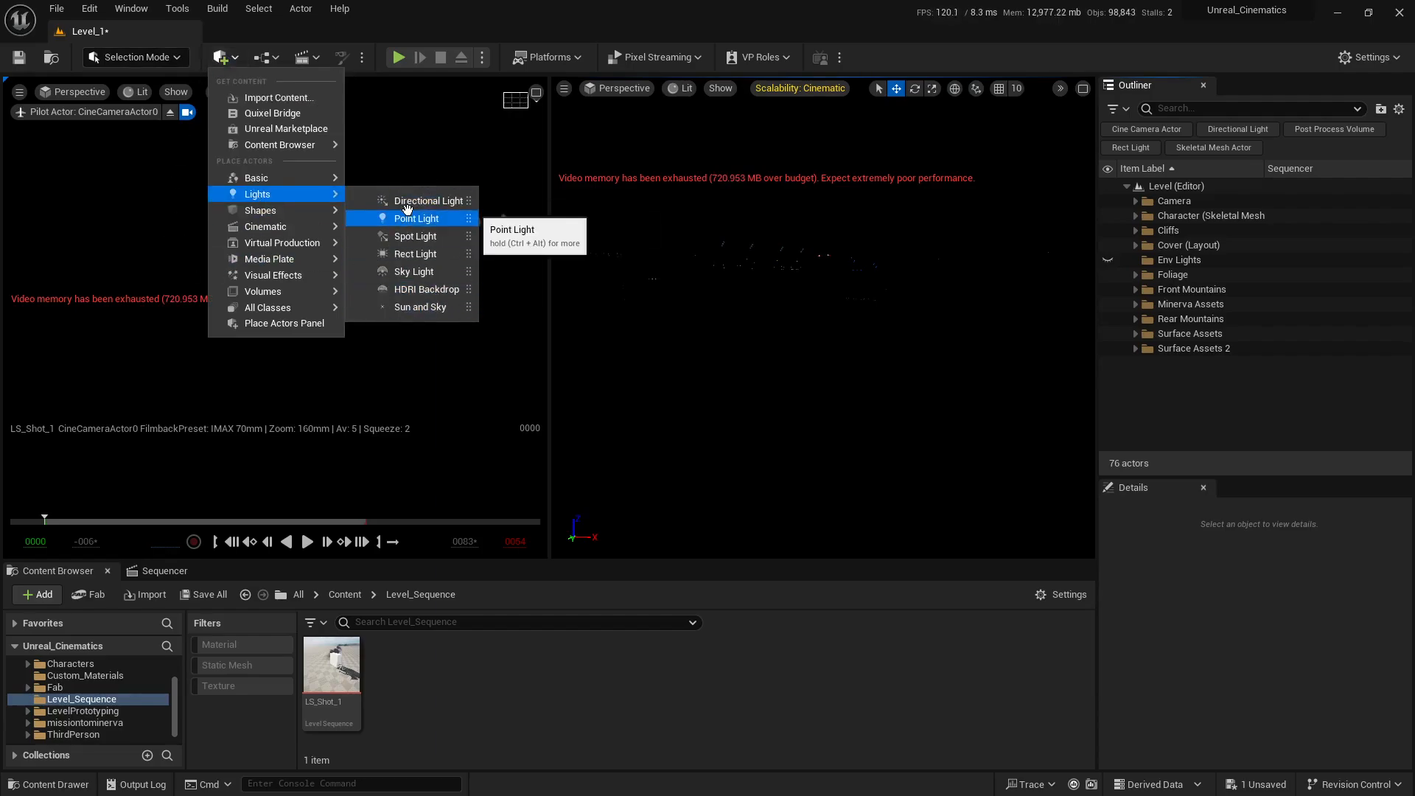
pyautogui.click(451, 6)
# Step: Open the Env. Light Mixer and create an atmospheric directional light
pyautogui.click(140, 7)
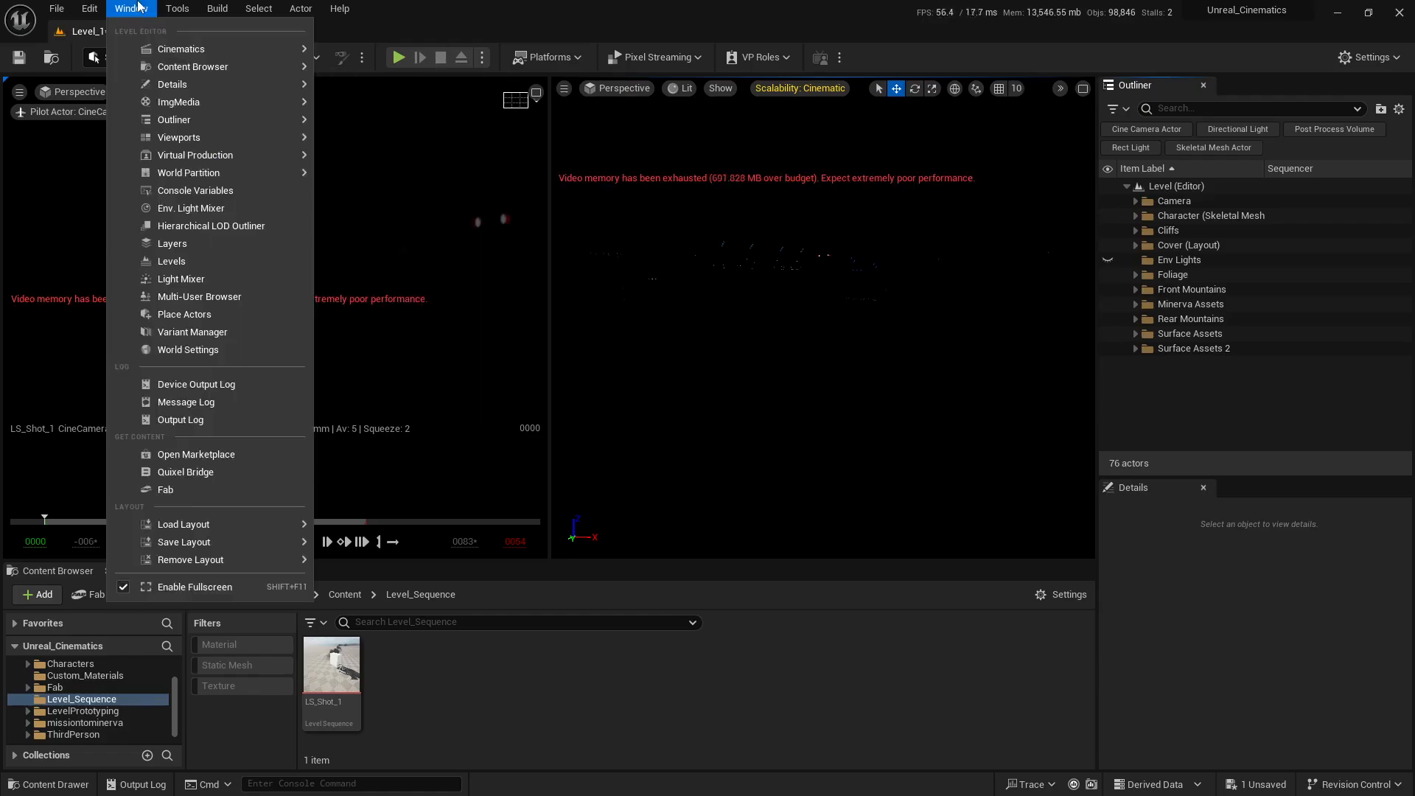
pyautogui.click(187, 210)
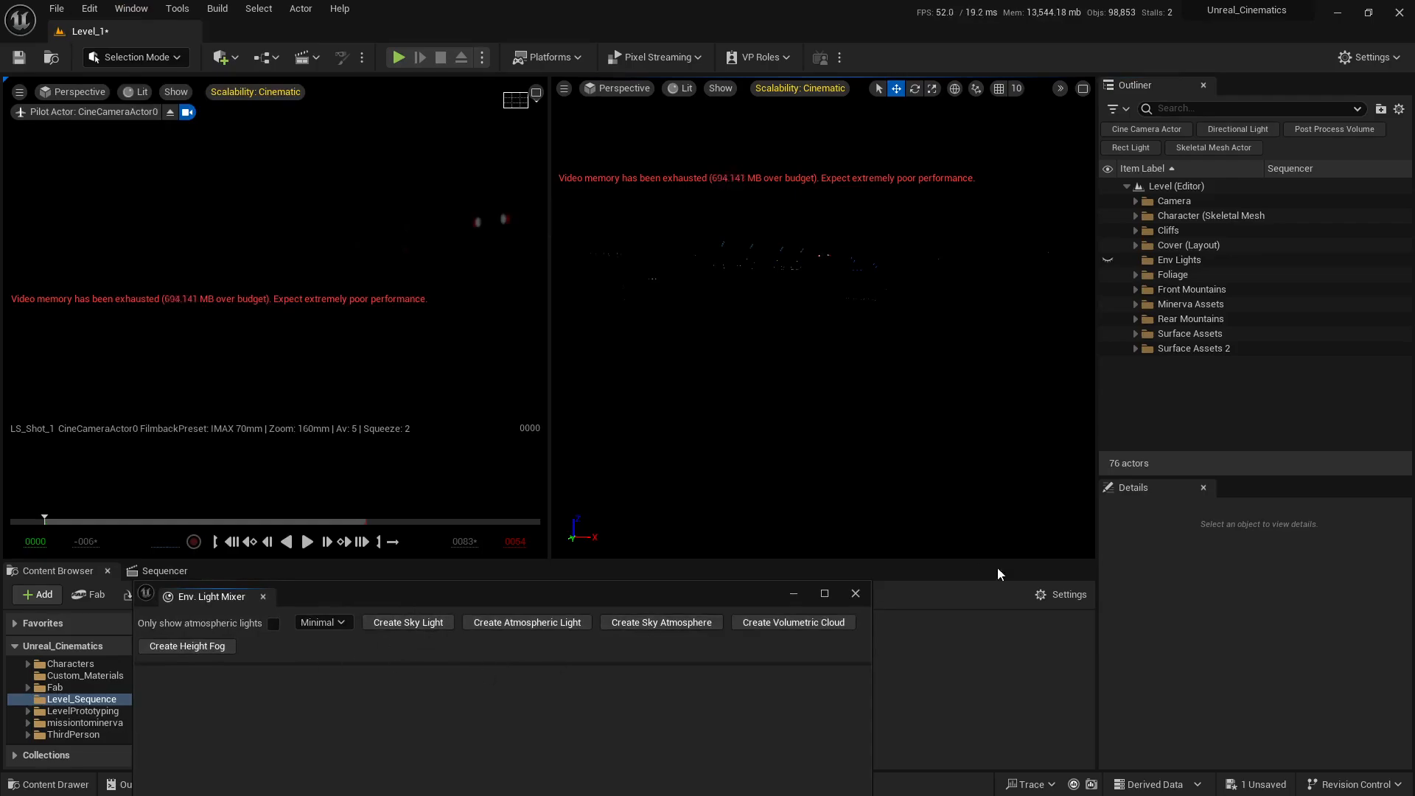
pyautogui.moveTo(388, 592); pyautogui.dragTo(355, 454)
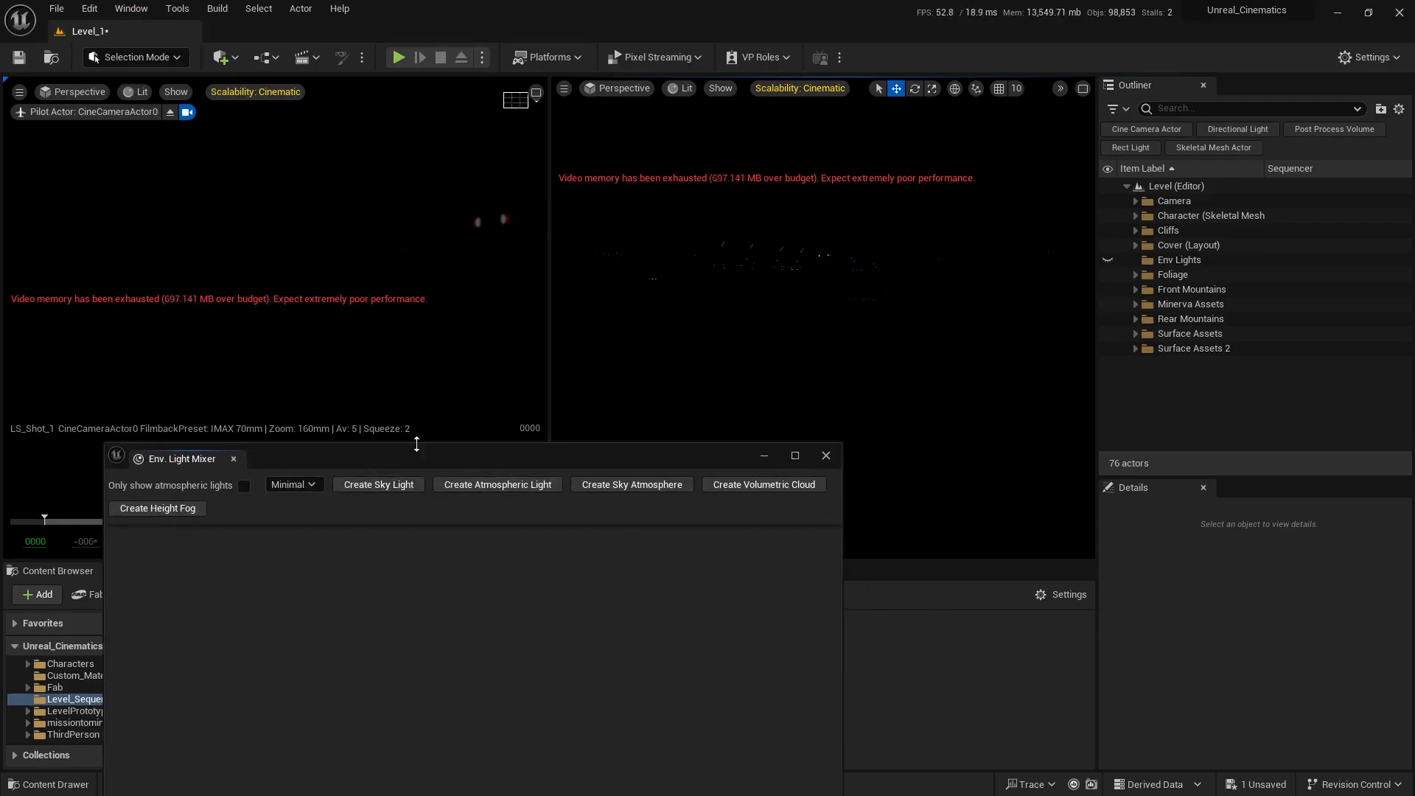
pyautogui.click(483, 481)
# Step: Raise the directional light to a Z location of about 658, above the ground near the white block
pyautogui.press('s')
pyautogui.moveTo(890, 401); pyautogui.dragTo(782, 425, button='right')
pyautogui.moveTo(835, 254); pyautogui.dragTo(835, 258, button='right')
pyautogui.press('w')
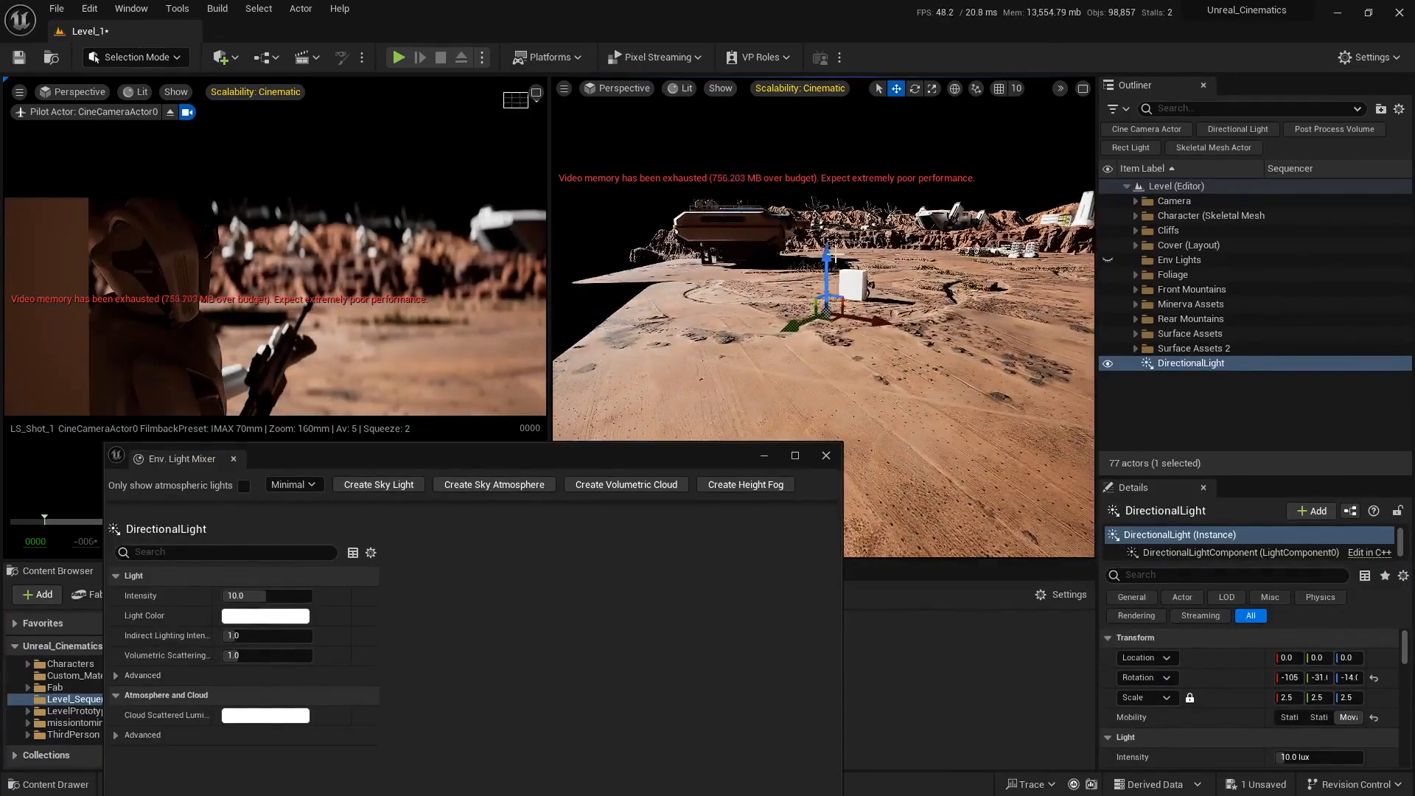
pyautogui.moveTo(833, 254); pyautogui.dragTo(833, 165)
pyautogui.press('e')
pyautogui.moveTo(964, 214); pyautogui.dragTo(963, 287, button='right')
pyautogui.press('w')
pyautogui.moveTo(826, 235)
pyautogui.mouseDown(button='right')
pyautogui.moveTo(859, 257)
pyautogui.moveTo(826, 235)
pyautogui.mouseUp(button='right')
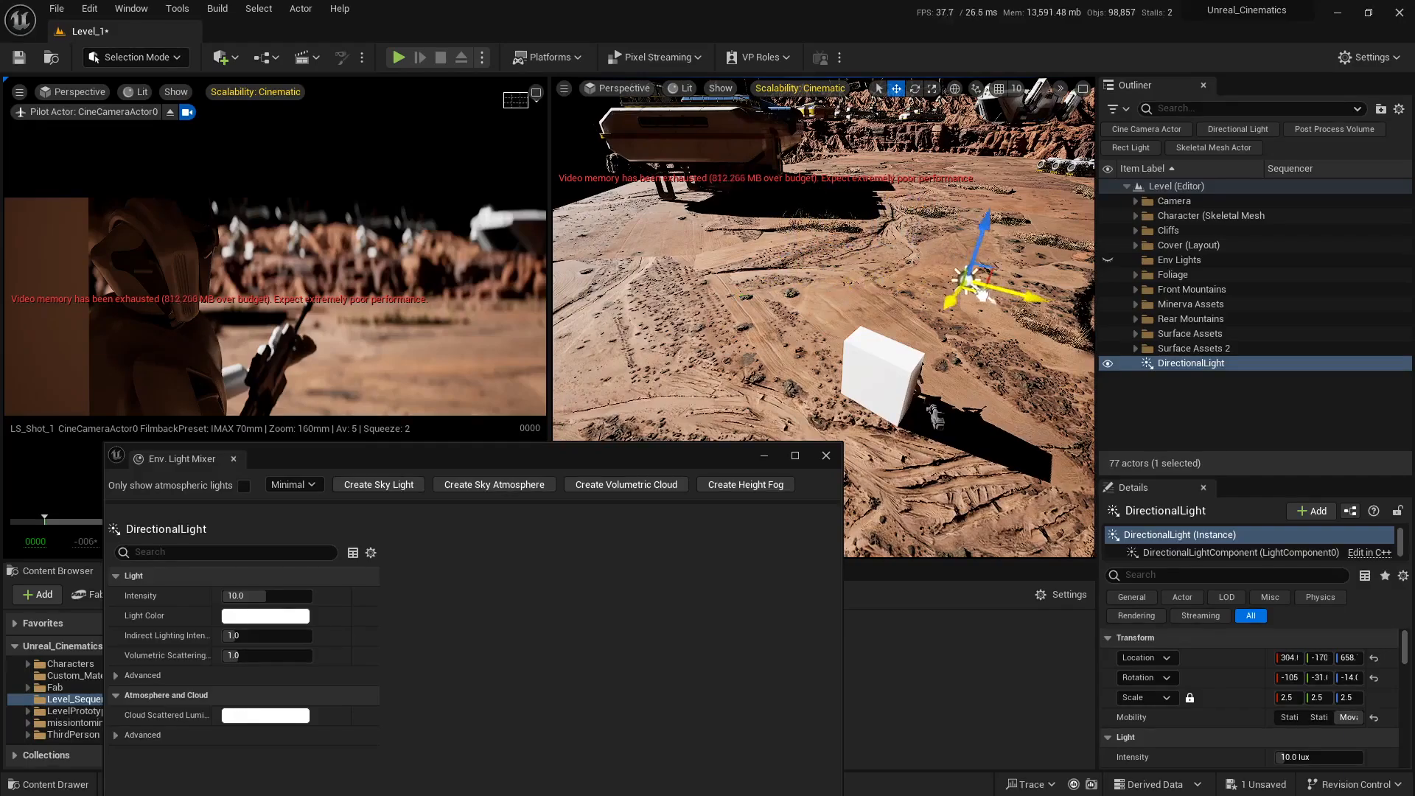
# Step: Move the directional light closer to the white block and lower it to a Z location of about 386
pyautogui.moveTo(982, 321); pyautogui.dragTo(893, 255, button='right')
pyautogui.press('q')
pyautogui.press('e')
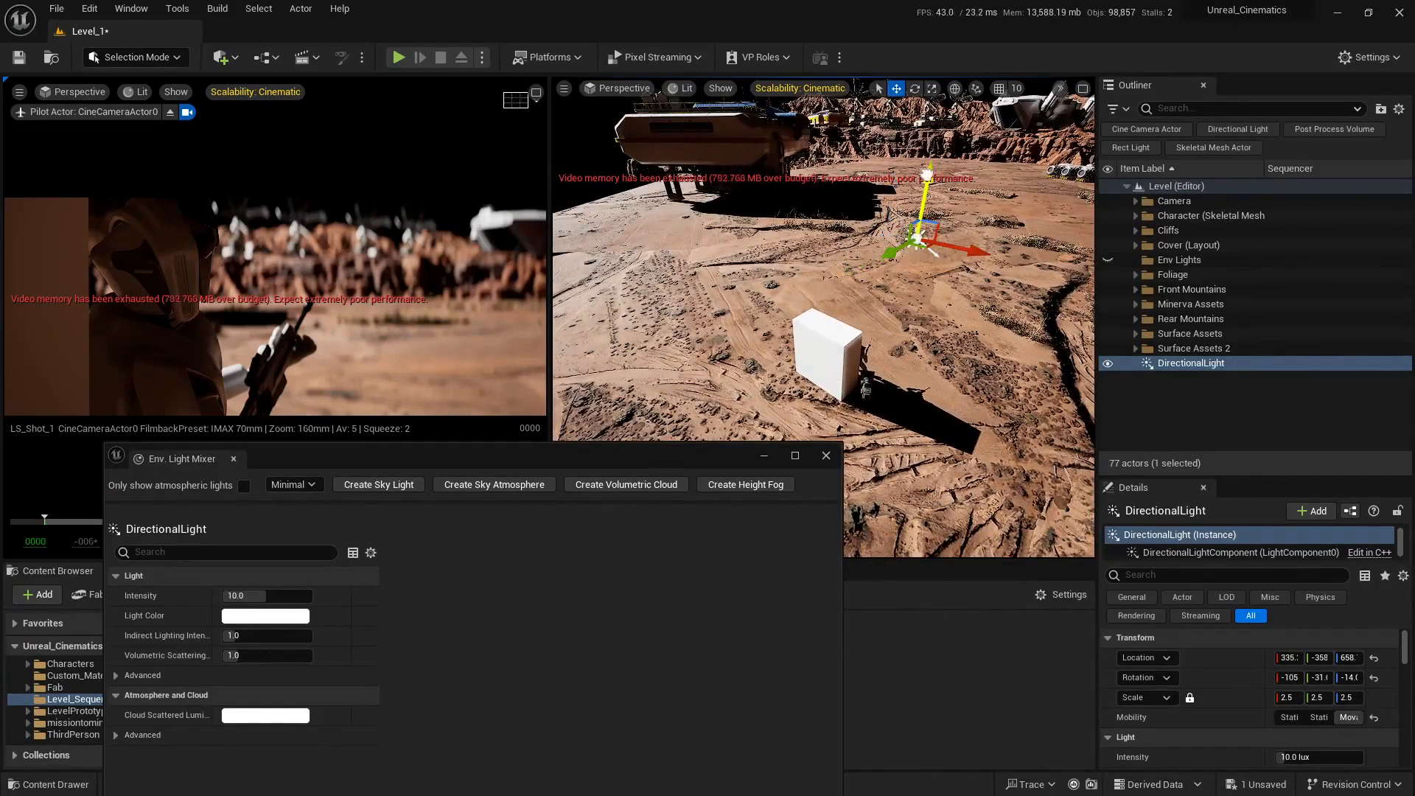
pyautogui.moveTo(925, 271); pyautogui.dragTo(926, 283)
pyautogui.press('w')
pyautogui.moveTo(925, 283)
pyautogui.mouseDown(button='right')
pyautogui.moveTo(973, 273)
pyautogui.moveTo(965, 302)
pyautogui.moveTo(951, 295)
pyautogui.mouseUp(button='right')
pyautogui.press('e')
pyautogui.moveTo(770, 308); pyautogui.dragTo(815, 262)
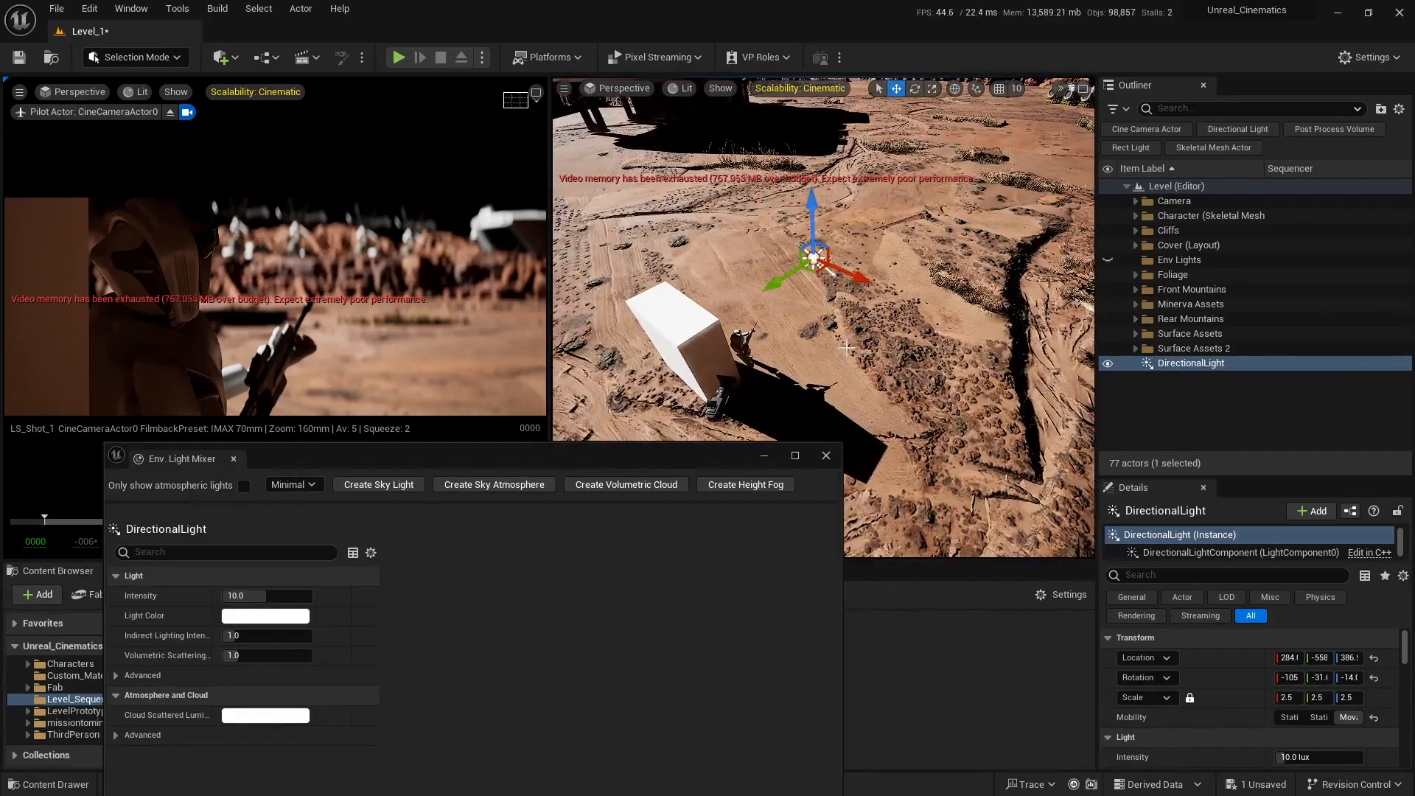
pyautogui.press('s')
pyautogui.moveTo(846, 348); pyautogui.dragTo(811, 284, button='right')
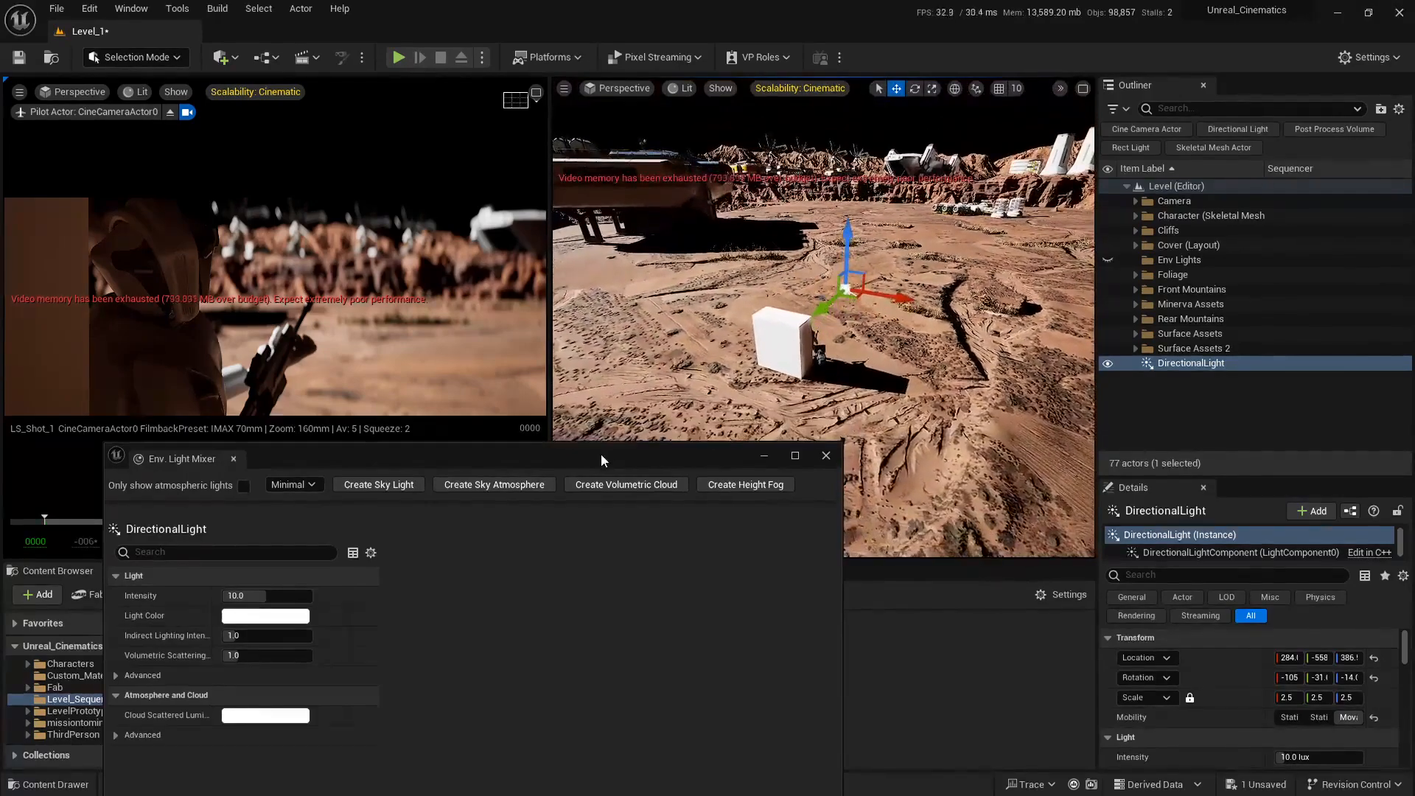
# Step: Move the Env. Light Mixer clear of the viewport and enlarge the details area to review the directional light's settings
pyautogui.moveTo(559, 456); pyautogui.dragTo(605, 580)
pyautogui.moveTo(737, 442); pyautogui.dragTo(746, 412, button='right')
pyautogui.press('w')
pyautogui.press('e')
pyautogui.press('w')
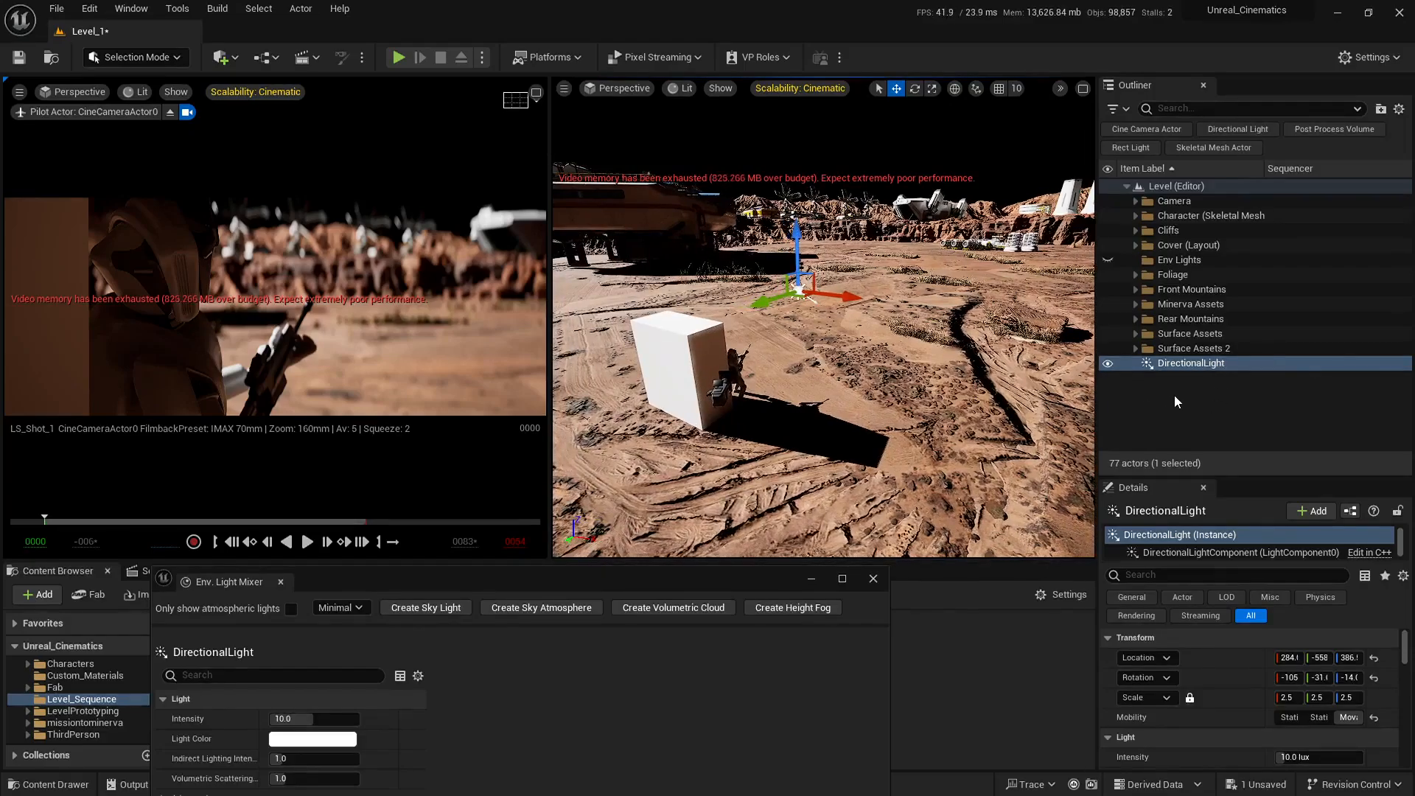
pyautogui.moveTo(1253, 476); pyautogui.dragTo(1254, 417)
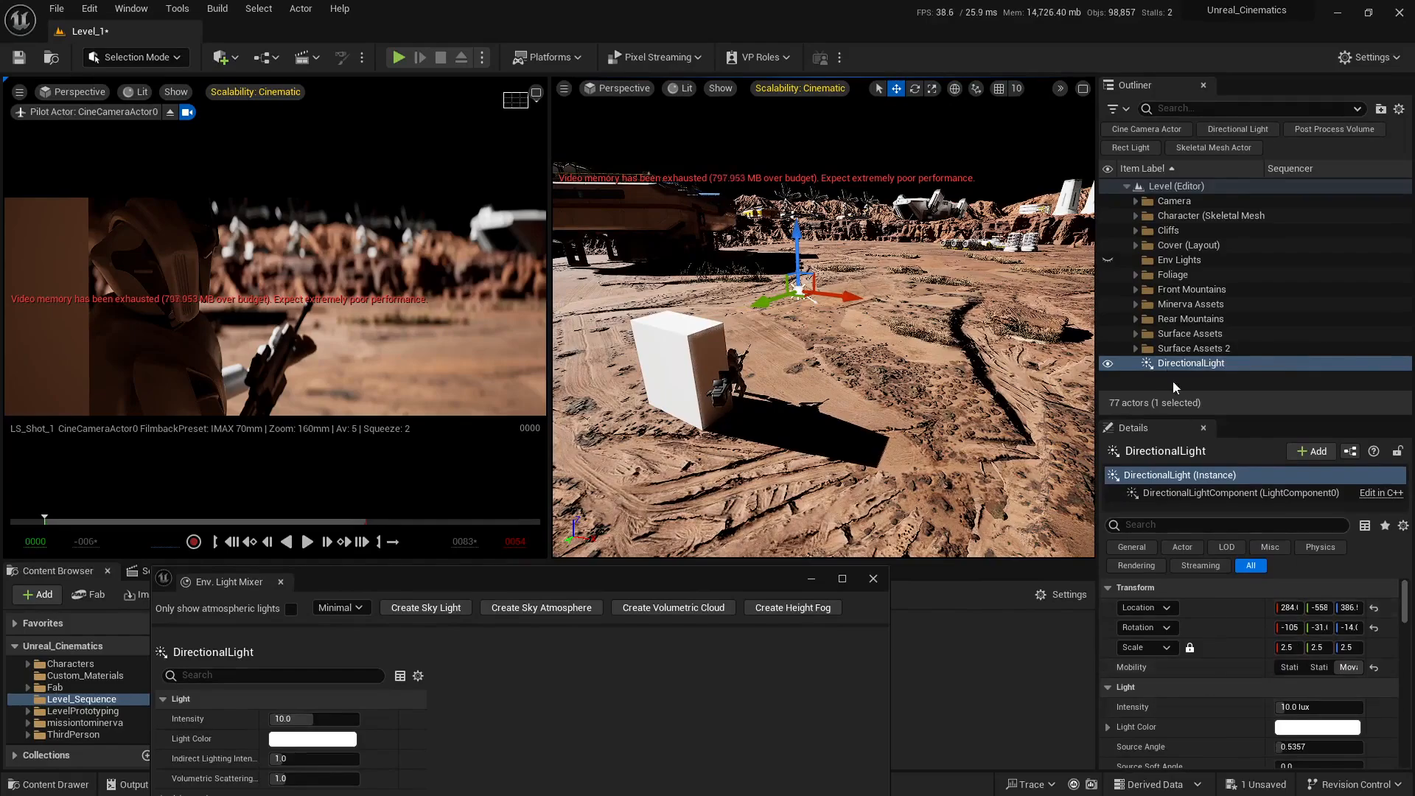
pyautogui.scroll(-10, 1253, 634)
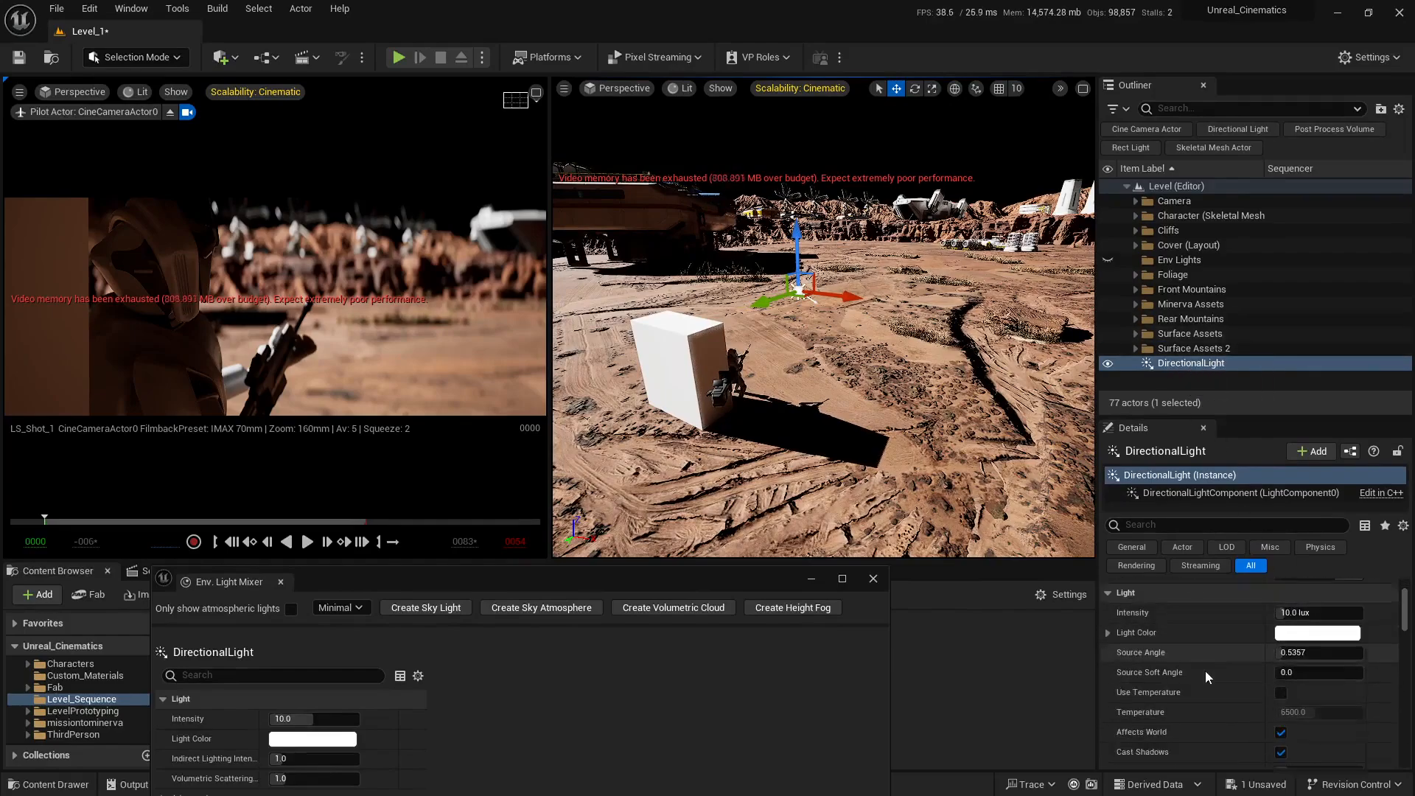
pyautogui.scroll(10, 1179, 641)
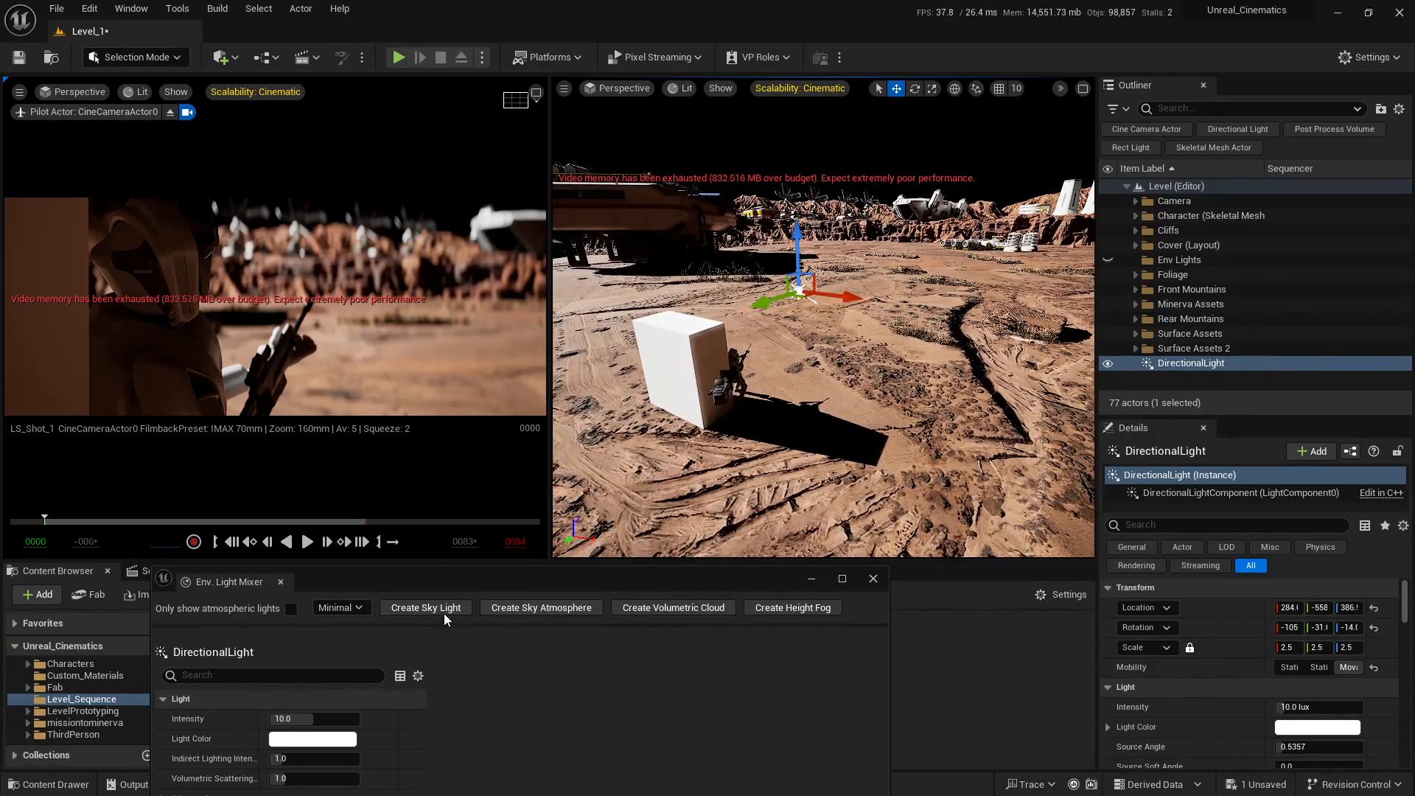
# Step: Create a sky atmosphere and a volumetric cloud with the Env. Light Mixer
pyautogui.click(536, 608)
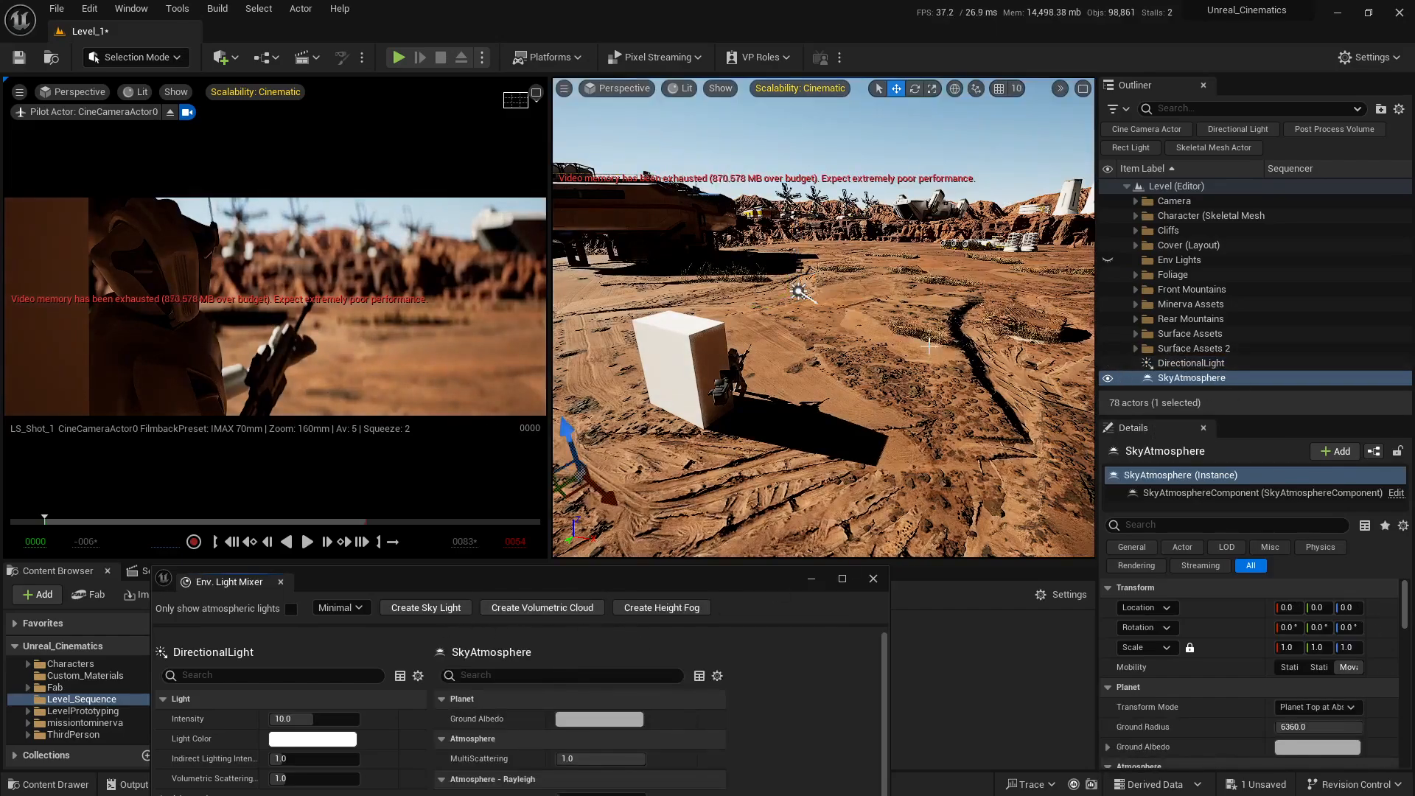
pyautogui.moveTo(882, 171); pyautogui.dragTo(882, 172, button='right')
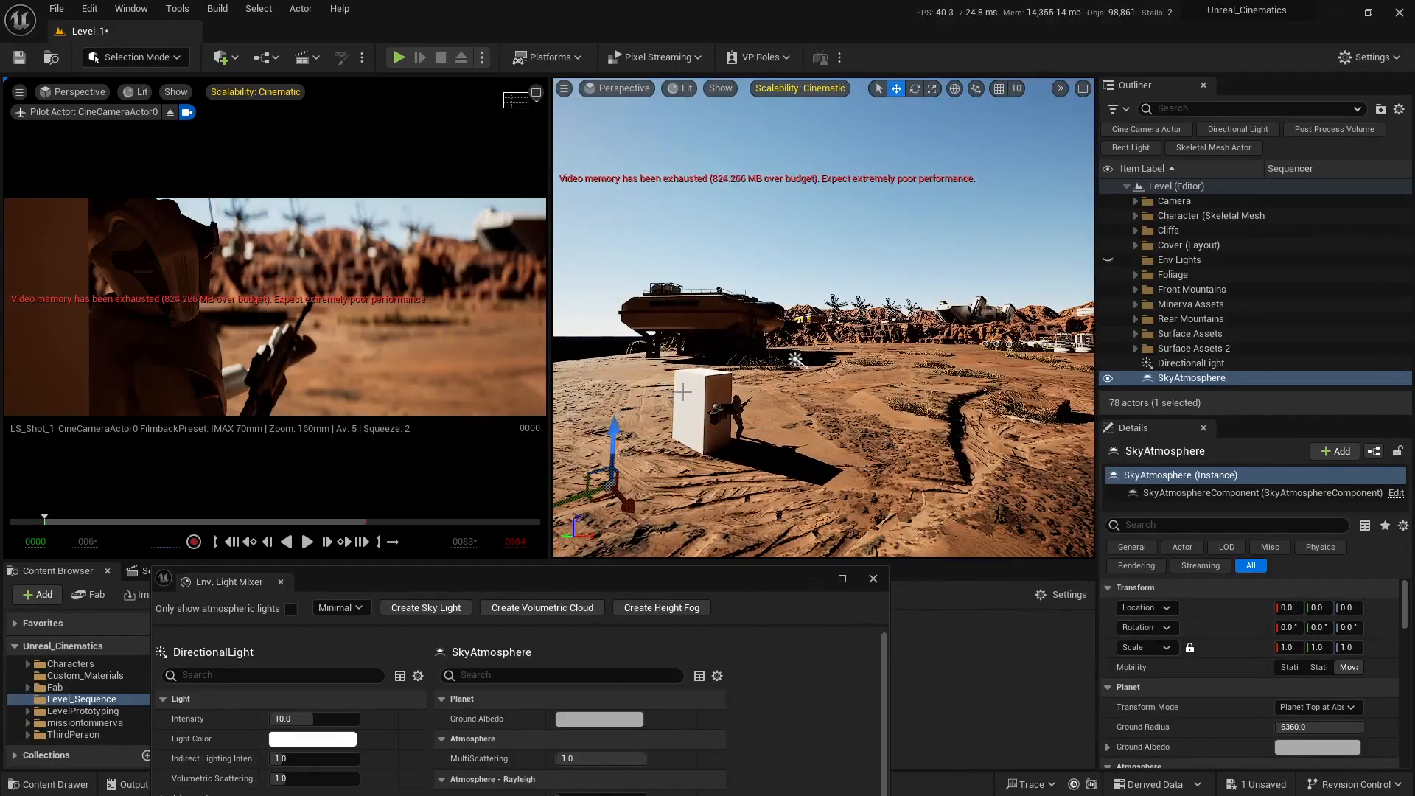
pyautogui.click(542, 609)
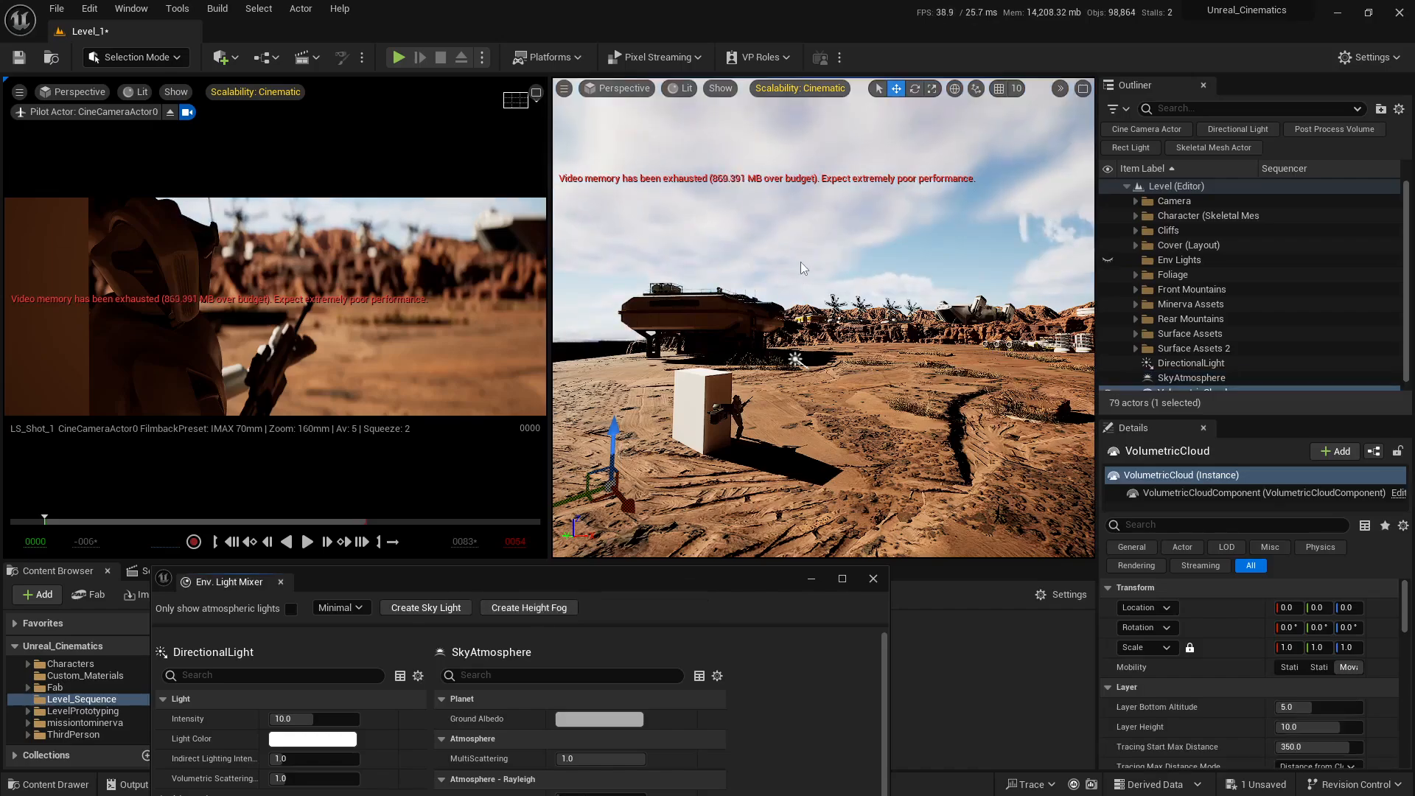
pyautogui.moveTo(800, 262); pyautogui.dragTo(801, 271, button='right')
pyautogui.scroll(-2, 1273, 348)
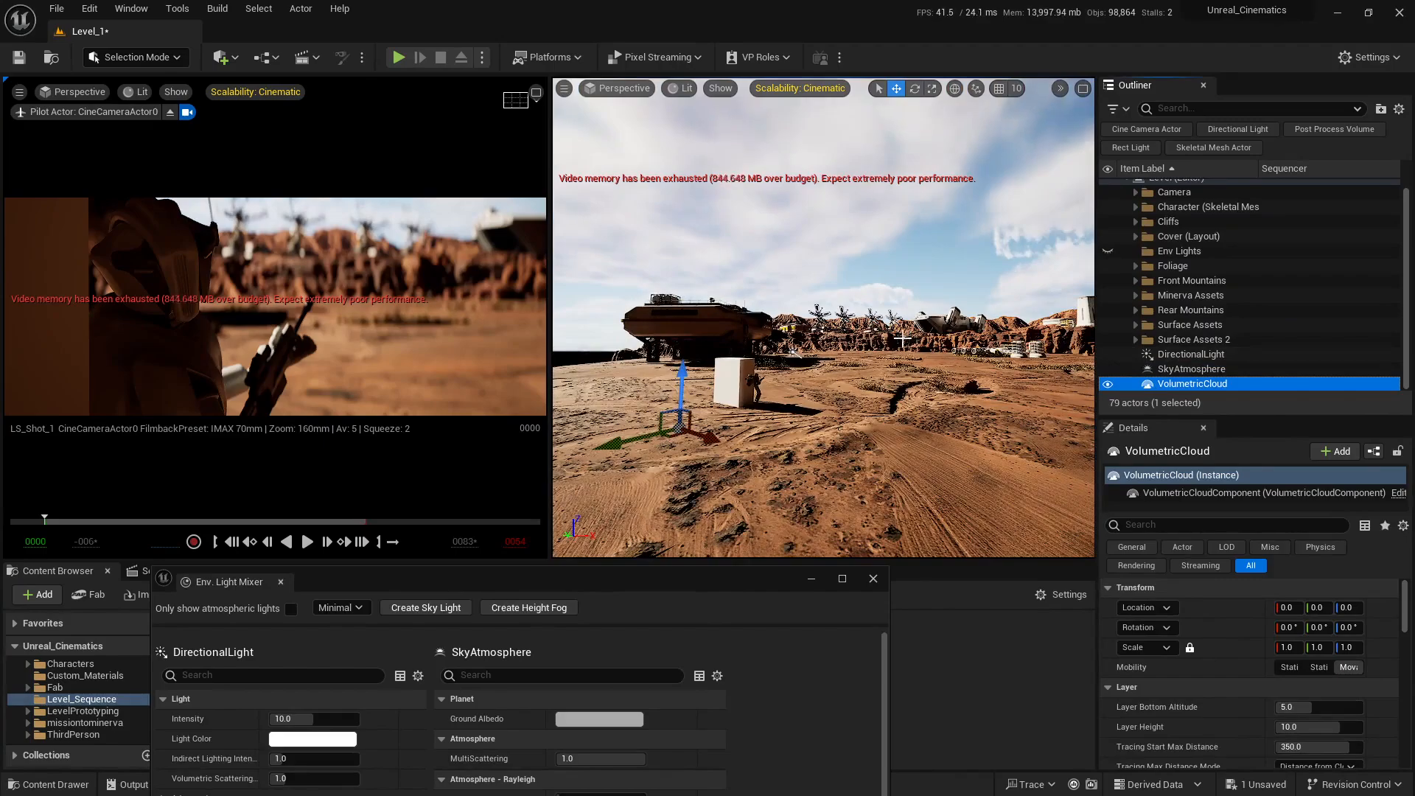
# Step: Create a sky light and exponential height fog with the Env. Light Mixer, and close the mixer
pyautogui.click(426, 609)
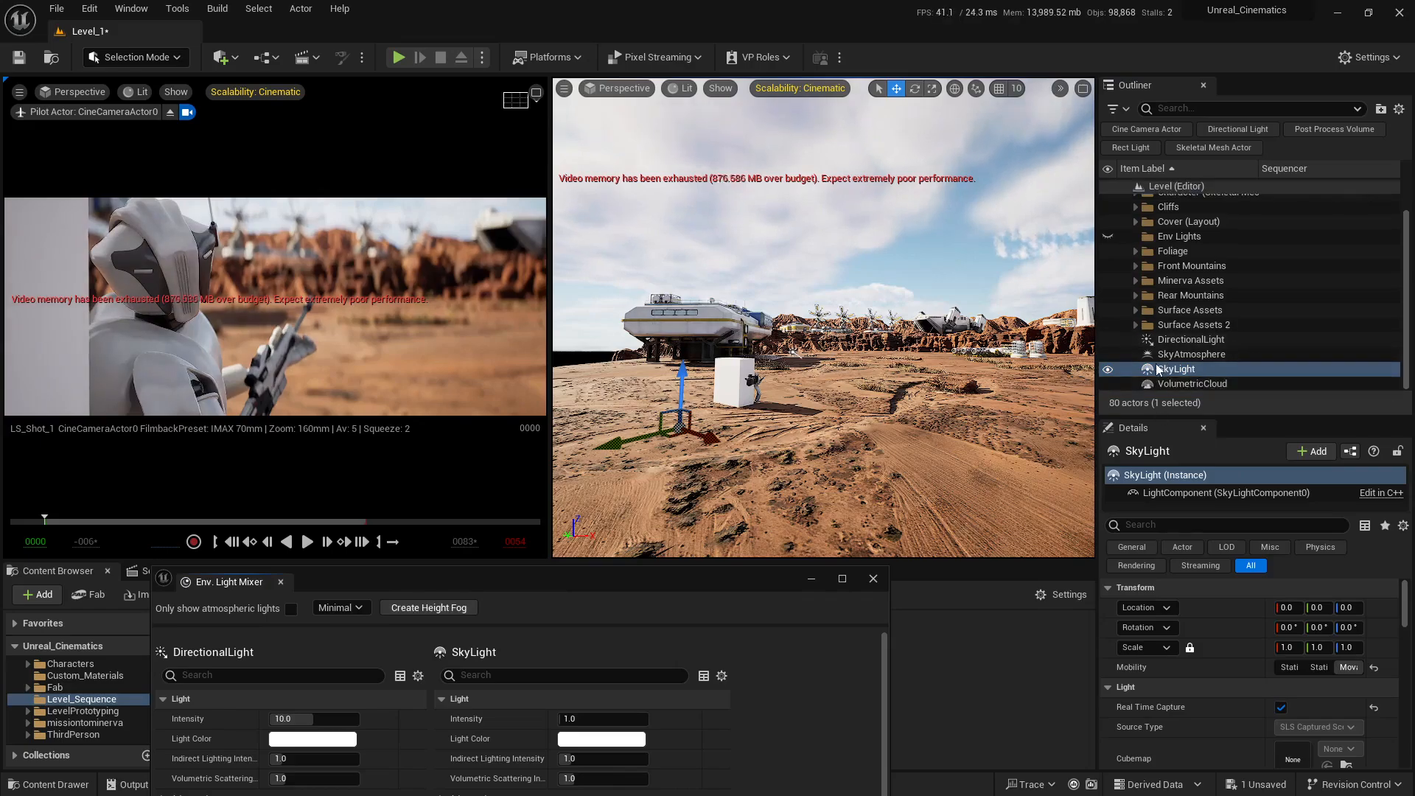
pyautogui.doubleClick(1173, 369)
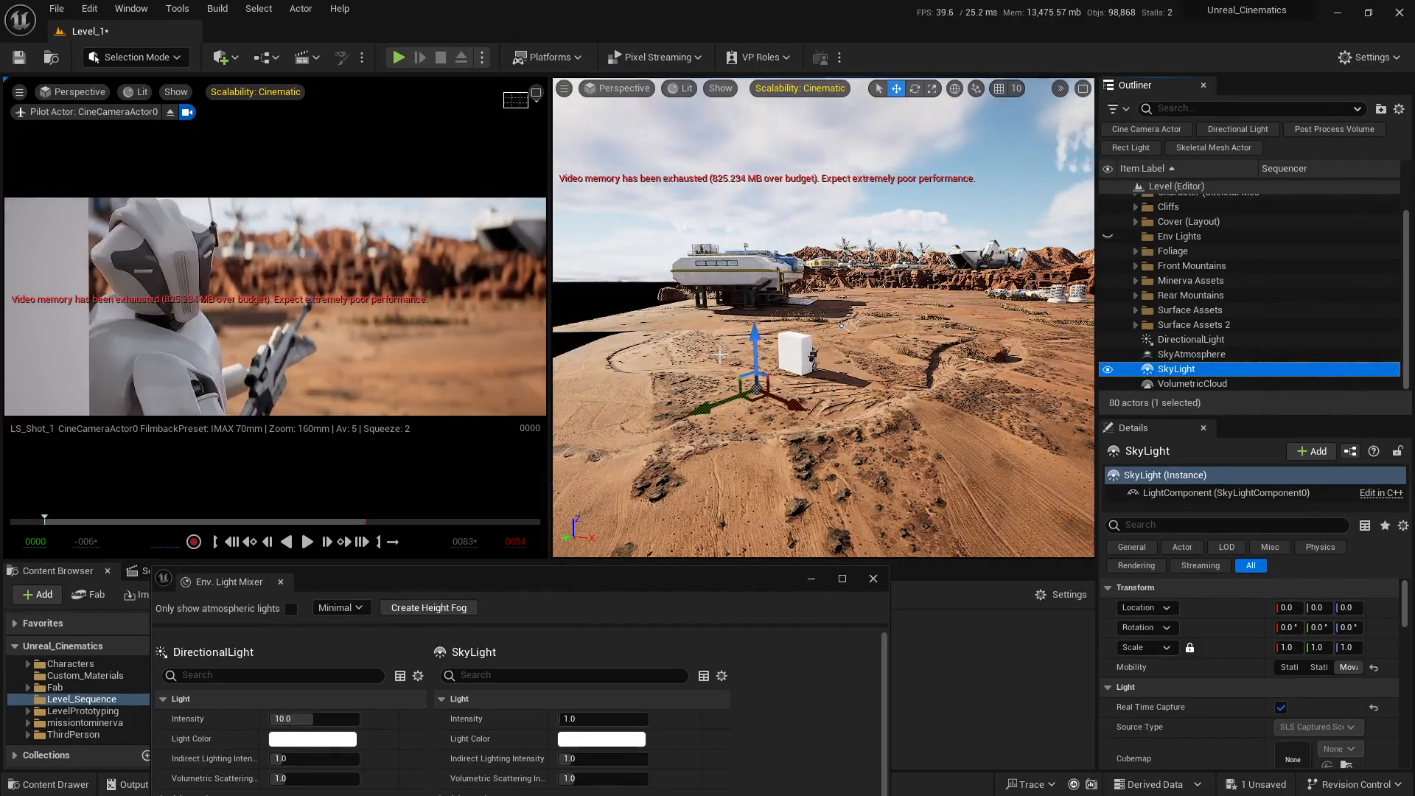
pyautogui.click(445, 612)
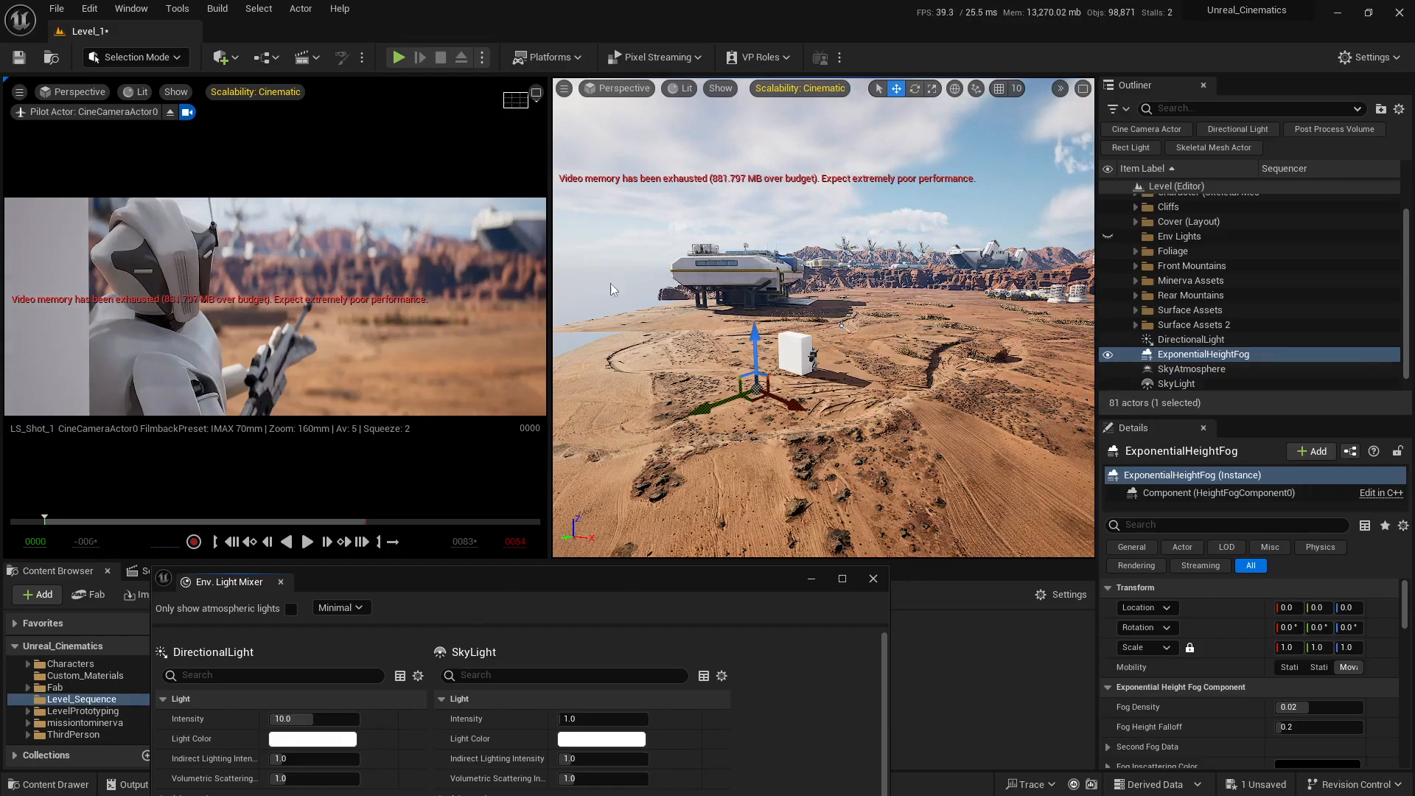
pyautogui.click(873, 580)
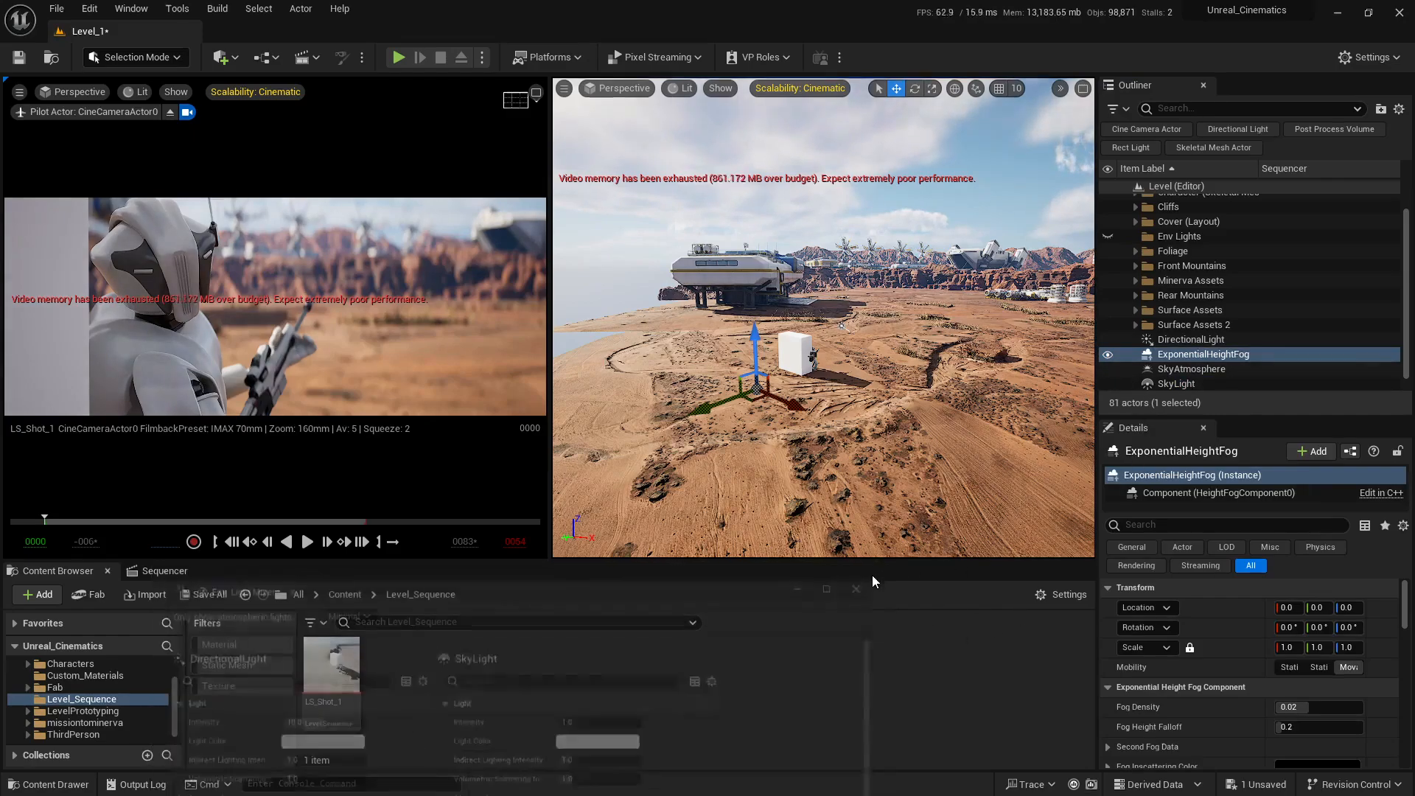
# Step: Toggle the exponential height fog's visibility off and on to compare the scene with and without fog
pyautogui.moveTo(974, 313); pyautogui.dragTo(1046, 303, button='right')
pyautogui.press('w')
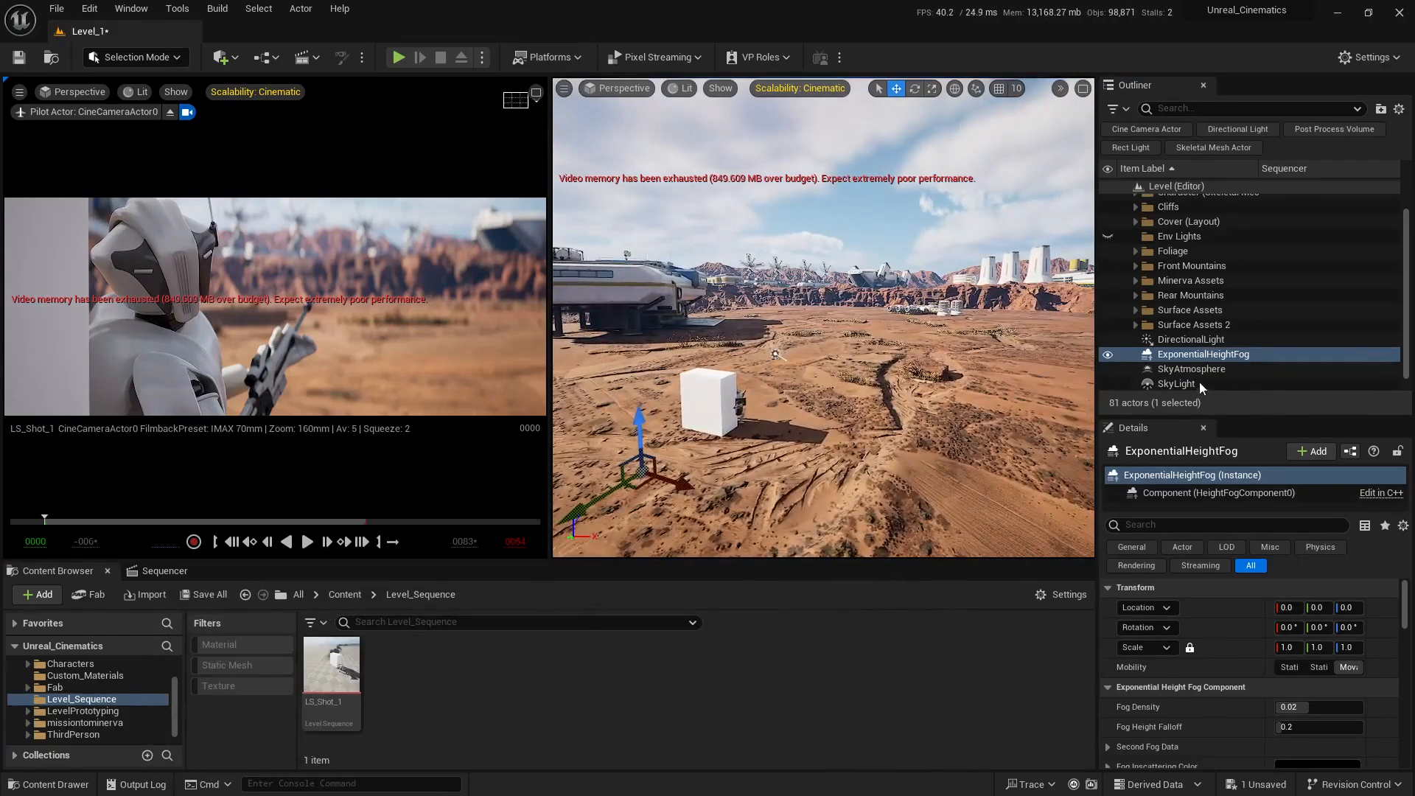
pyautogui.click(1108, 355)
pyautogui.click(1109, 355)
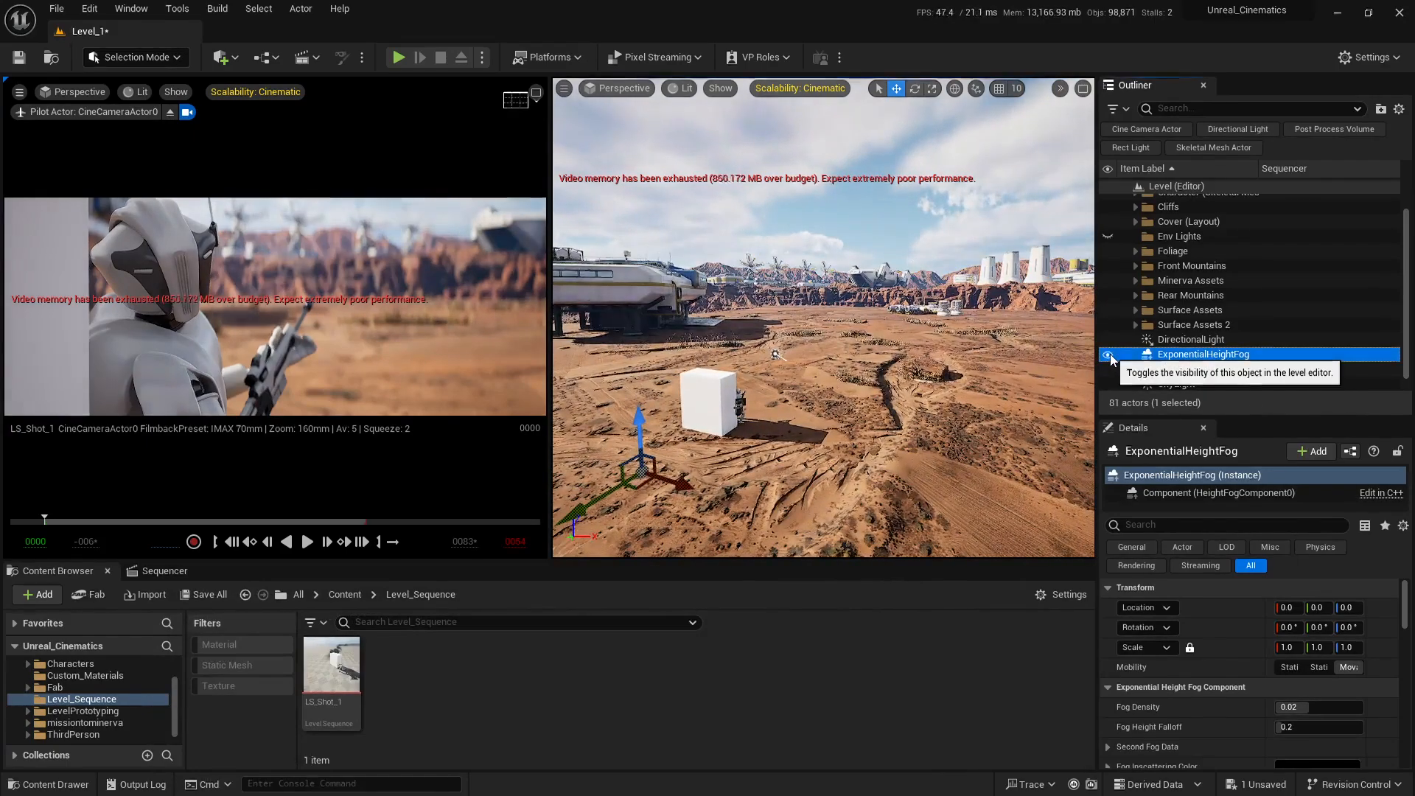
pyautogui.click(1109, 354)
pyautogui.click(1109, 354)
pyautogui.click(1108, 354)
pyautogui.click(1108, 354)
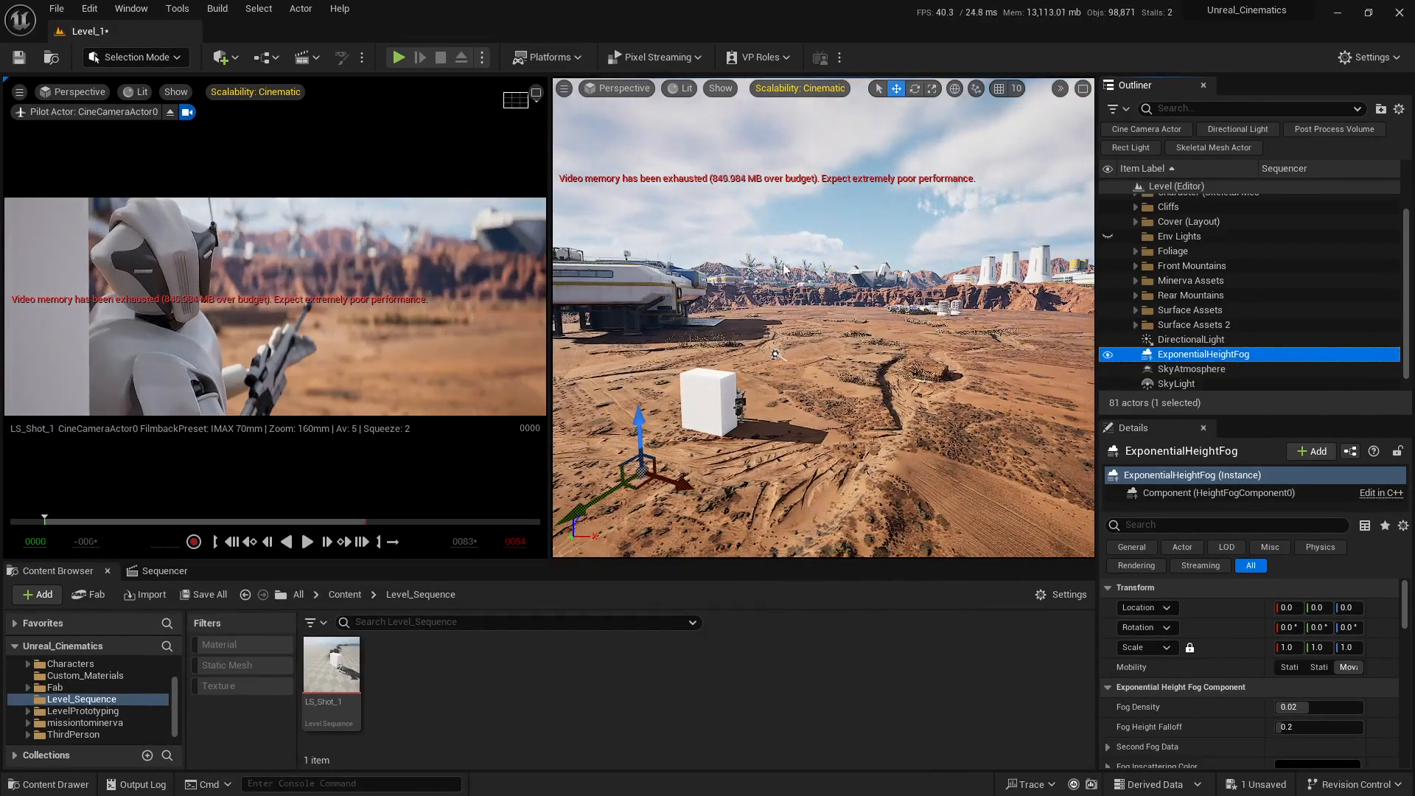
# Step: Select the directional light, height fog, sky atmosphere, sky light and volumetric cloud, and move them into the Env Lights folder
pyautogui.scroll(-1, 1194, 332)
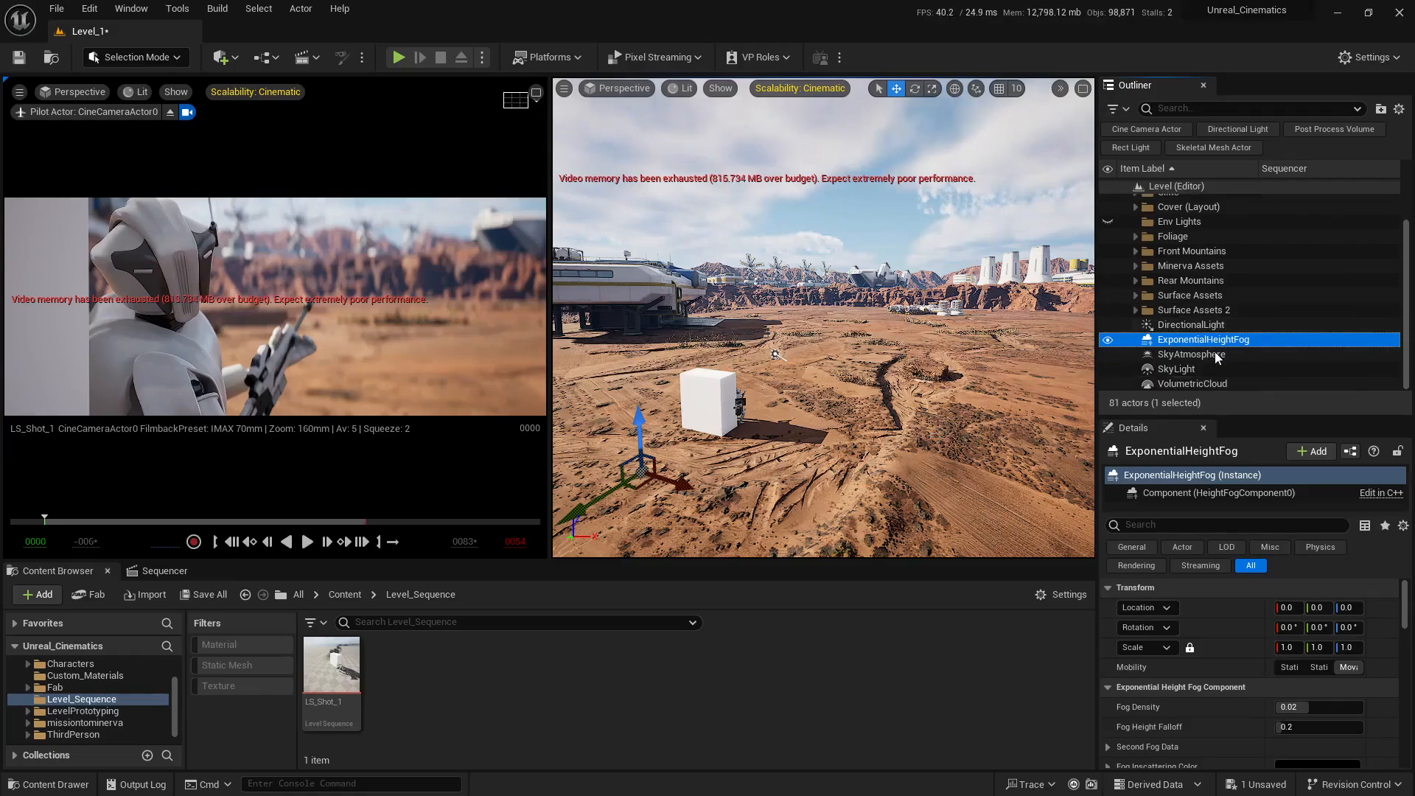
pyautogui.click(1191, 327)
pyautogui.keyDown('shift'); pyautogui.click(1201, 384); pyautogui.keyUp('shift')
pyautogui.scroll(2, 1190, 378)
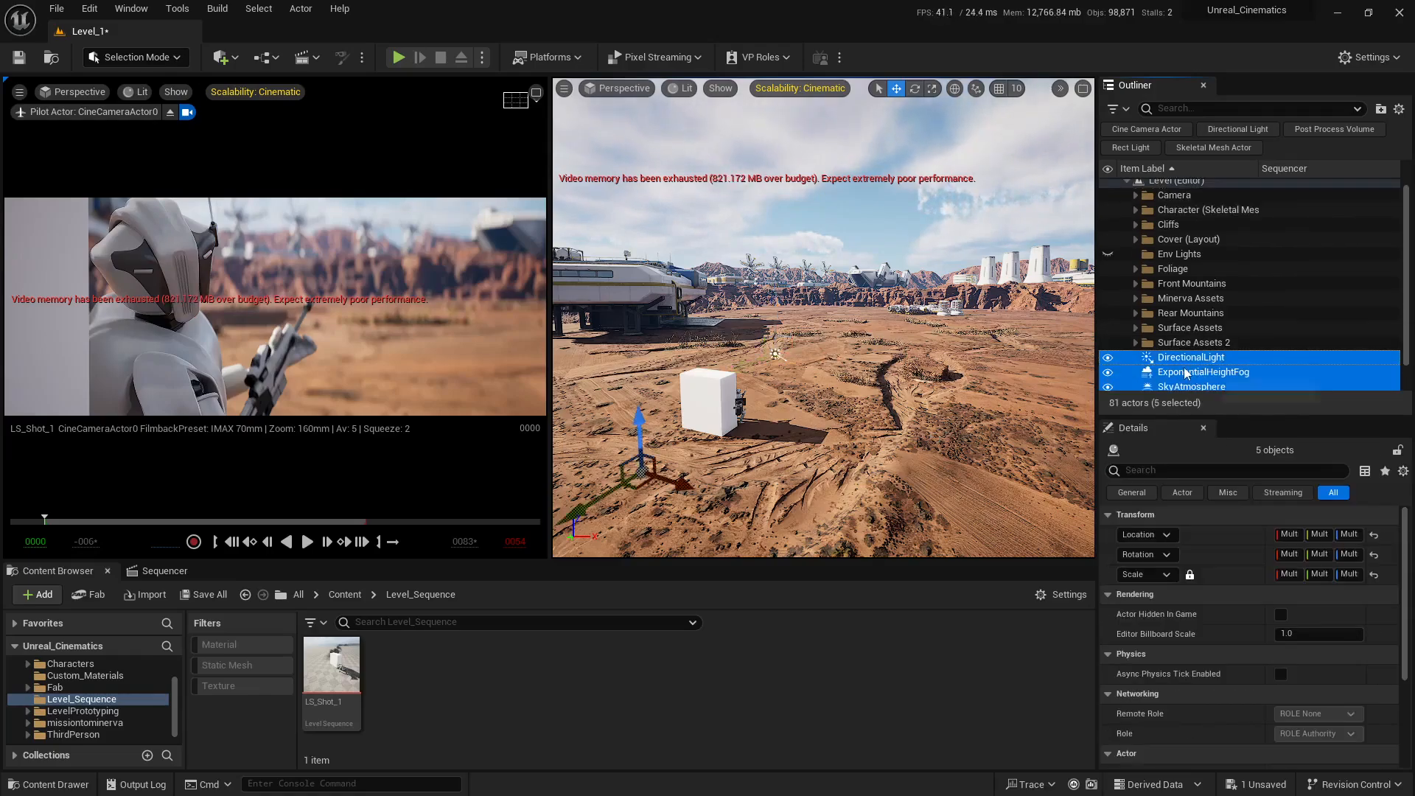
pyautogui.moveTo(1174, 361); pyautogui.dragTo(1179, 254)
pyautogui.scroll(-2, 1193, 249)
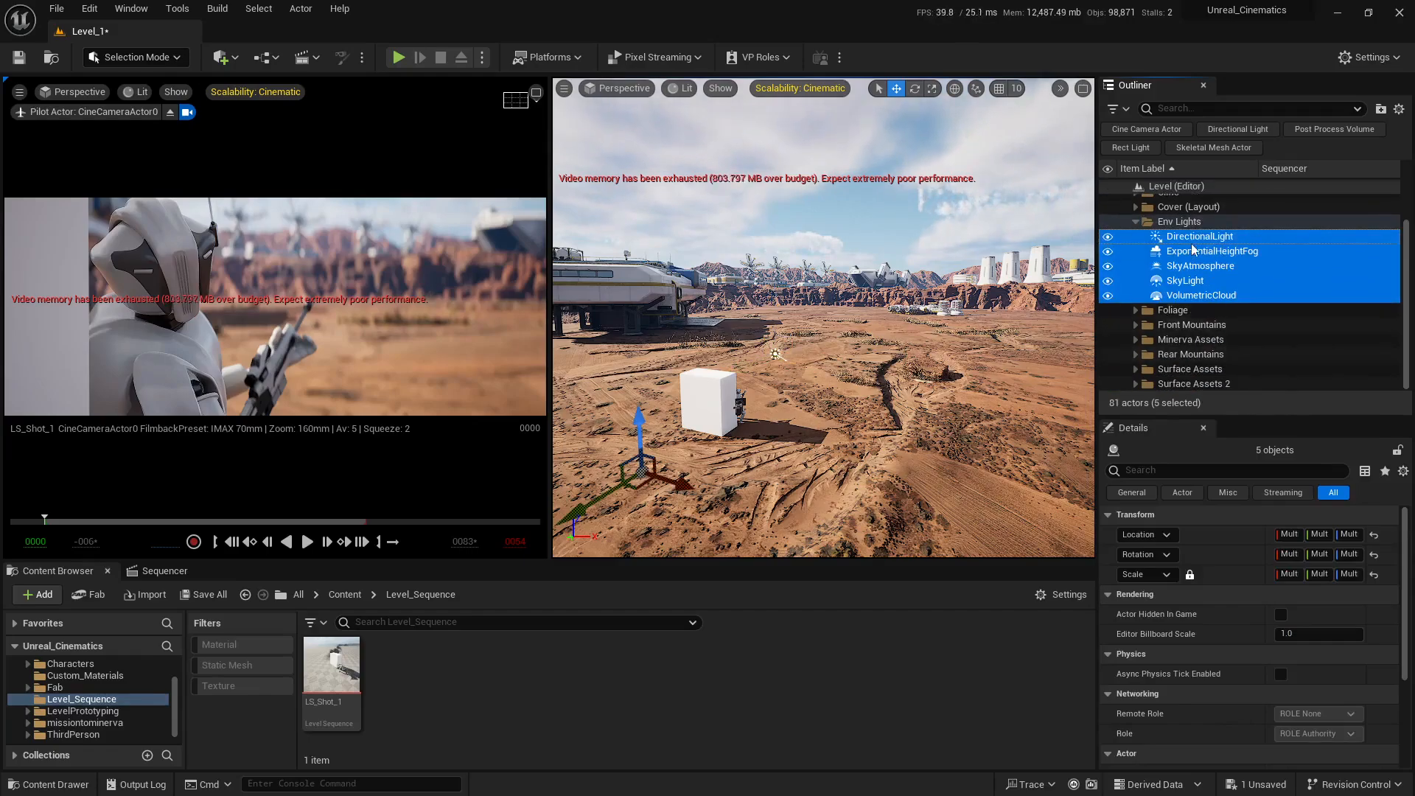
# Step: Select only the directional light, enlarge its details area and widen the cine camera view
pyautogui.click(1198, 237)
pyautogui.moveTo(1094, 499); pyautogui.dragTo(1059, 499)
pyautogui.moveTo(1225, 417); pyautogui.dragTo(1225, 286)
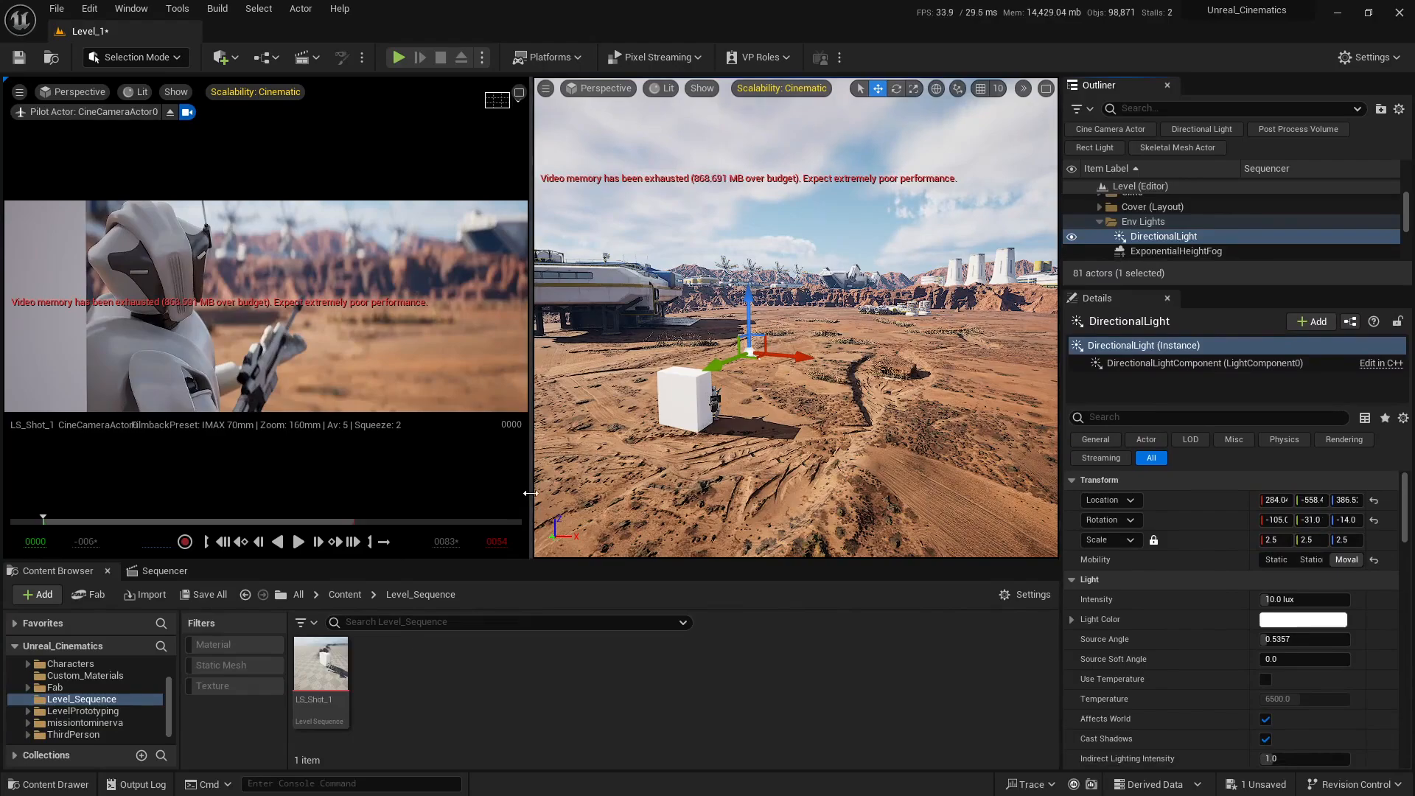
pyautogui.moveTo(531, 495); pyautogui.dragTo(905, 492)
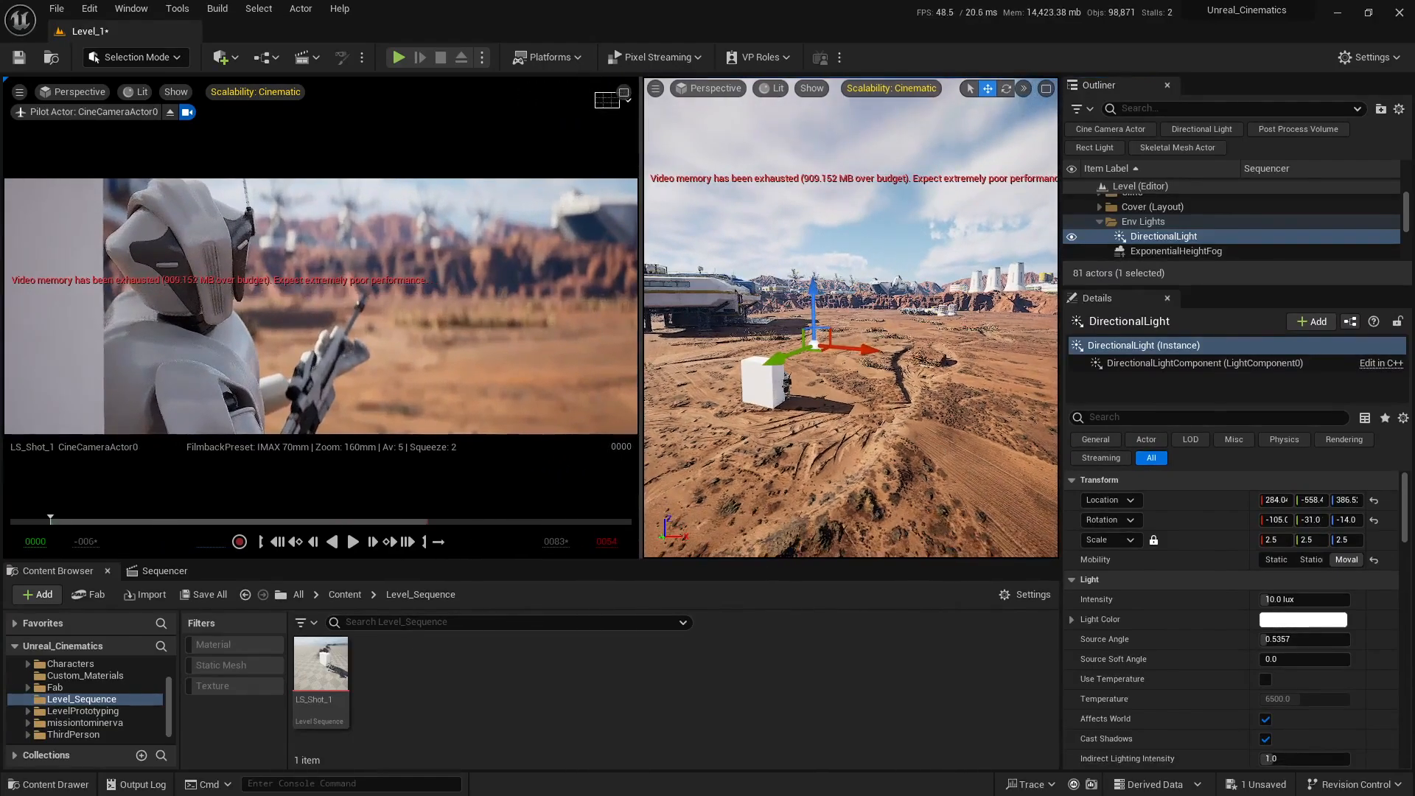
# Step: Save the unsaved changes to Level_1
pyautogui.press('s')
pyautogui.moveTo(906, 492); pyautogui.dragTo(870, 495, button='right')
pyautogui.click(1255, 784)
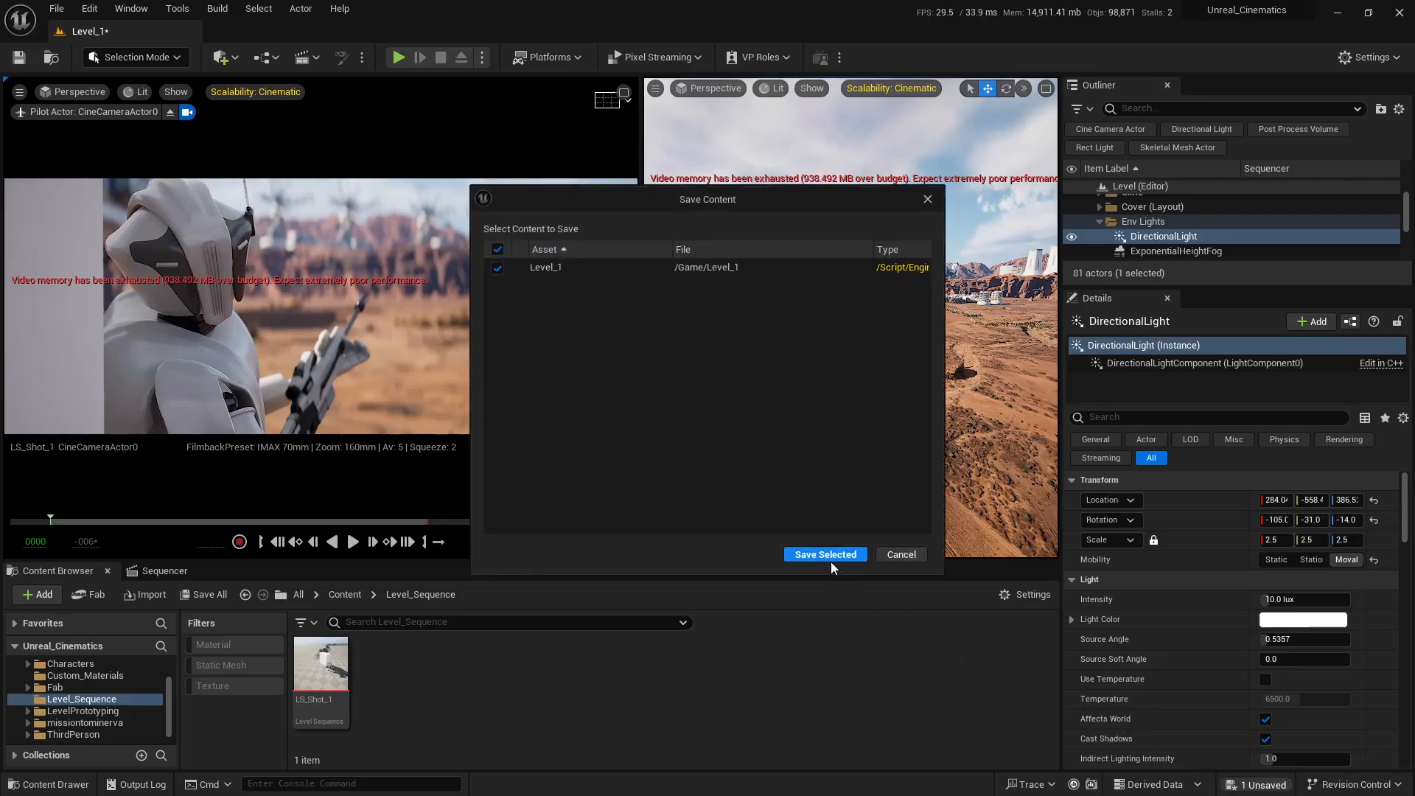
pyautogui.click(829, 557)
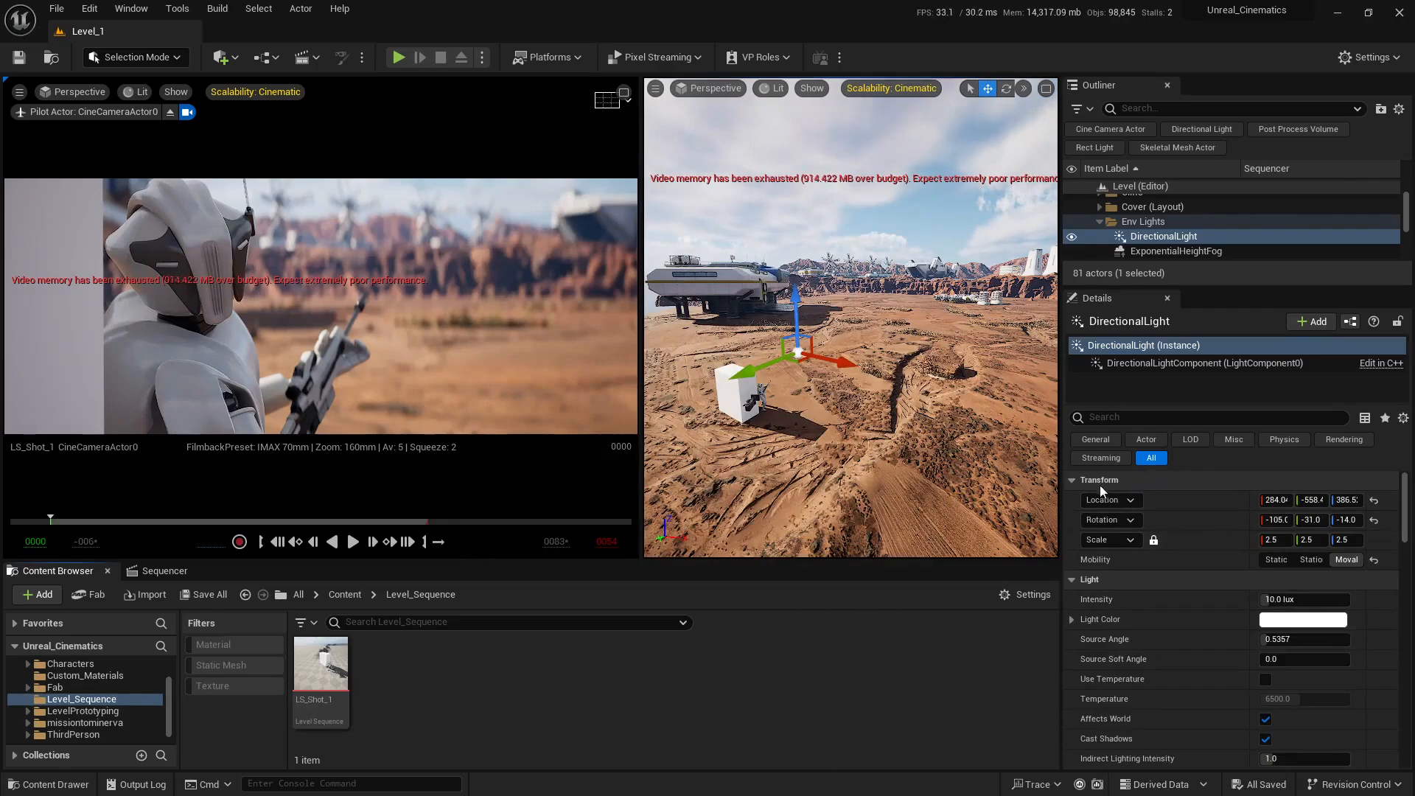
# Step: Try moving the directional light to about X 183, Y -634 and scaling it to 5.7775, undoing both changes
pyautogui.moveTo(944, 405); pyautogui.dragTo(925, 415, button='right')
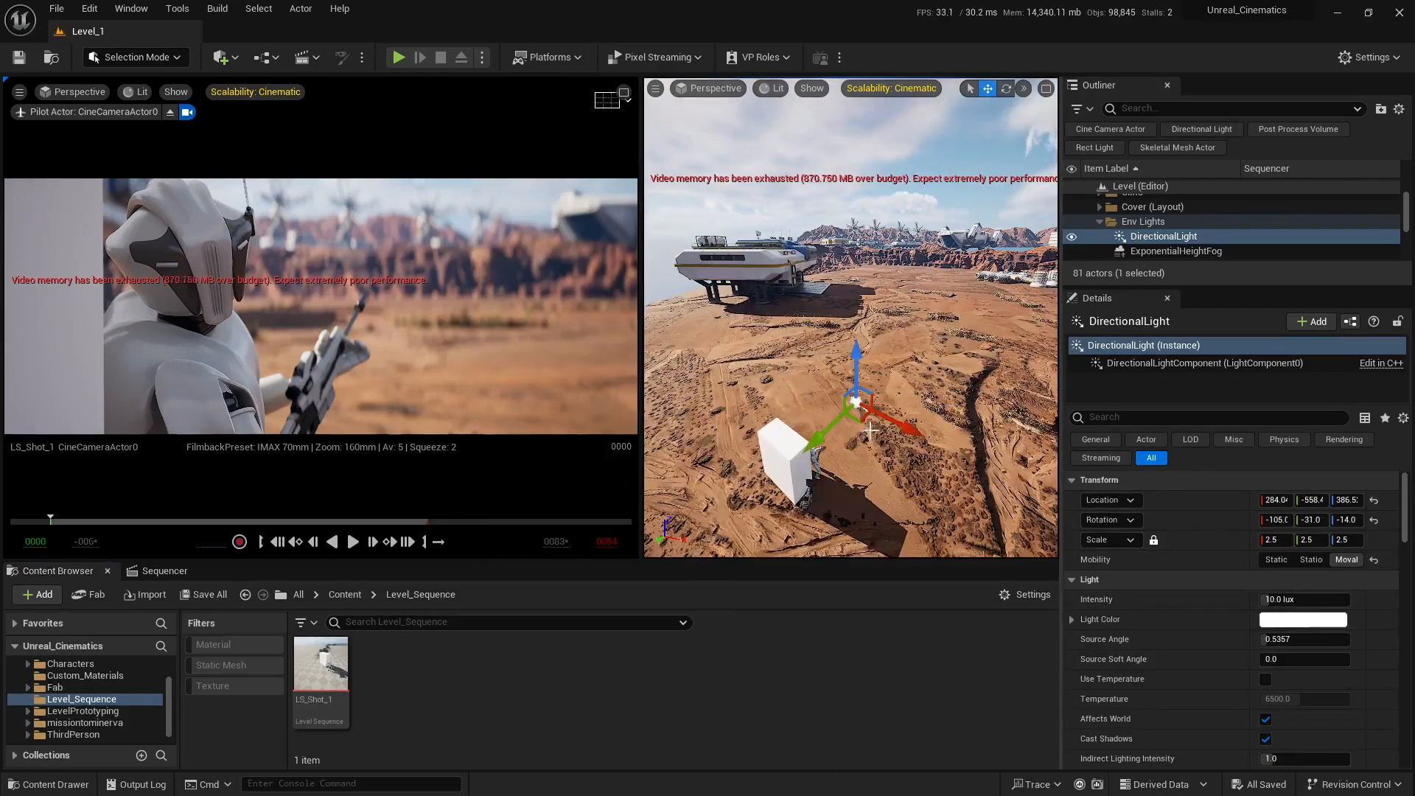
pyautogui.moveTo(858, 423)
pyautogui.mouseDown()
pyautogui.moveTo(840, 413)
pyautogui.moveTo(853, 407)
pyautogui.mouseUp()
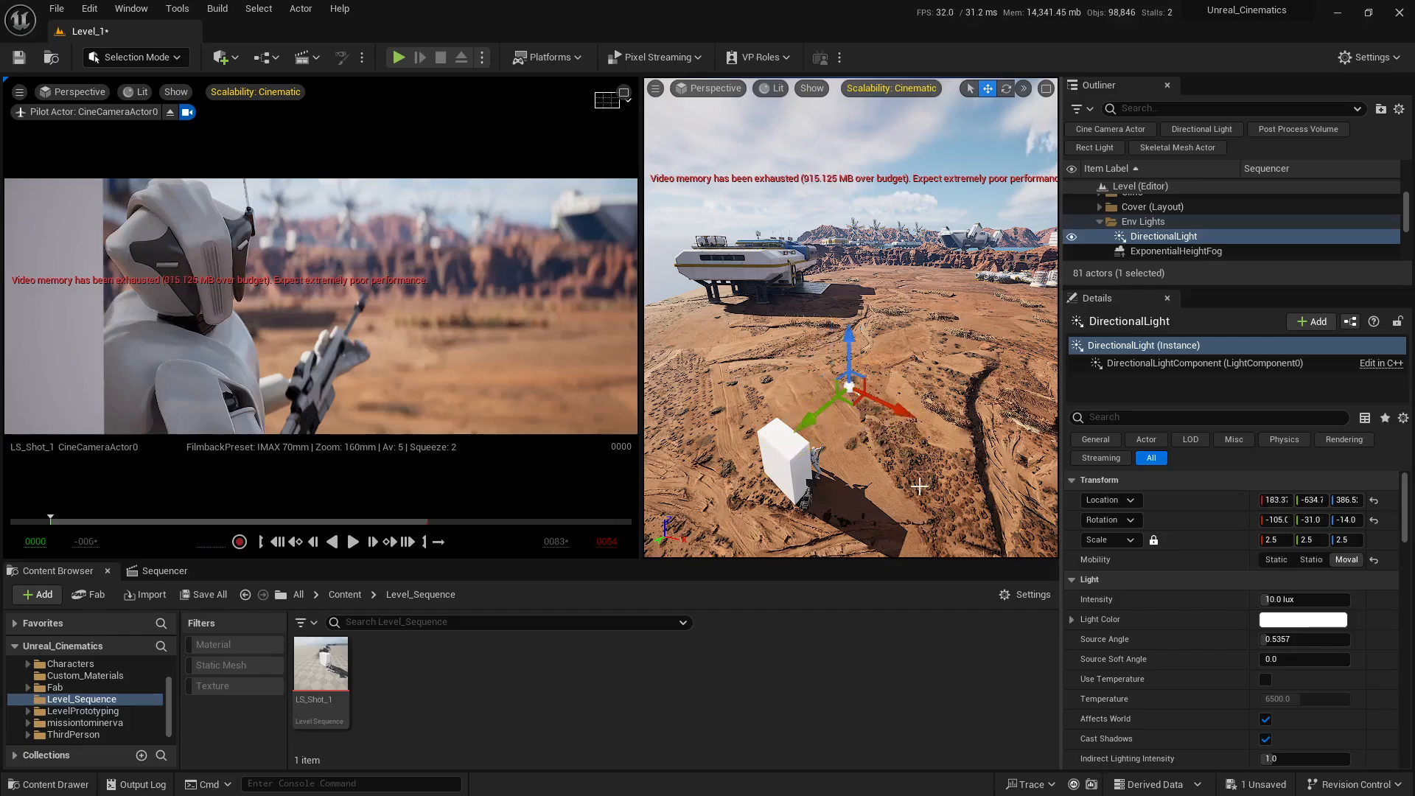
pyautogui.press('q')
pyautogui.moveTo(852, 406); pyautogui.dragTo(846, 382, button='right')
pyautogui.moveTo(914, 460); pyautogui.dragTo(915, 460, button='right')
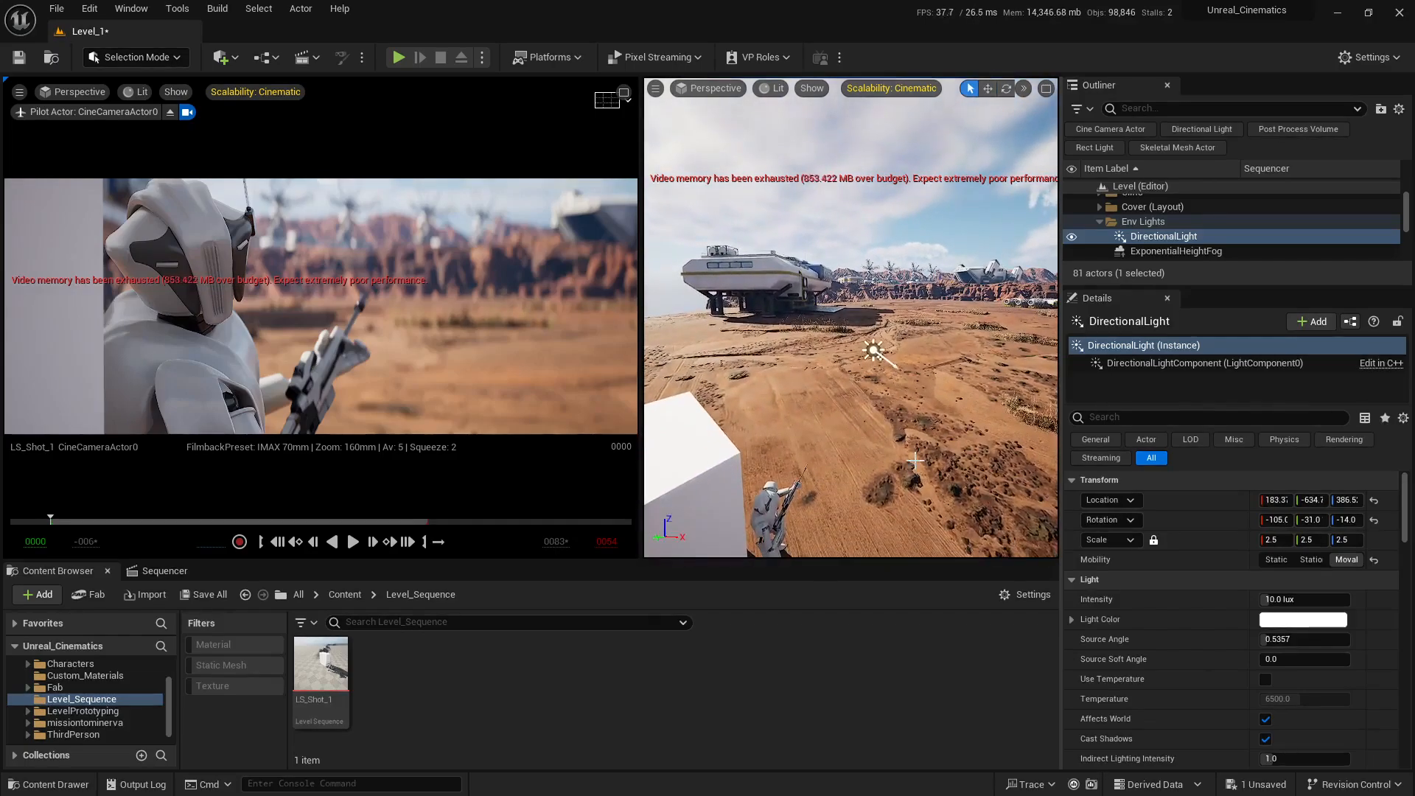
pyautogui.hotkey('ctrl', 'z')
pyautogui.press('w')
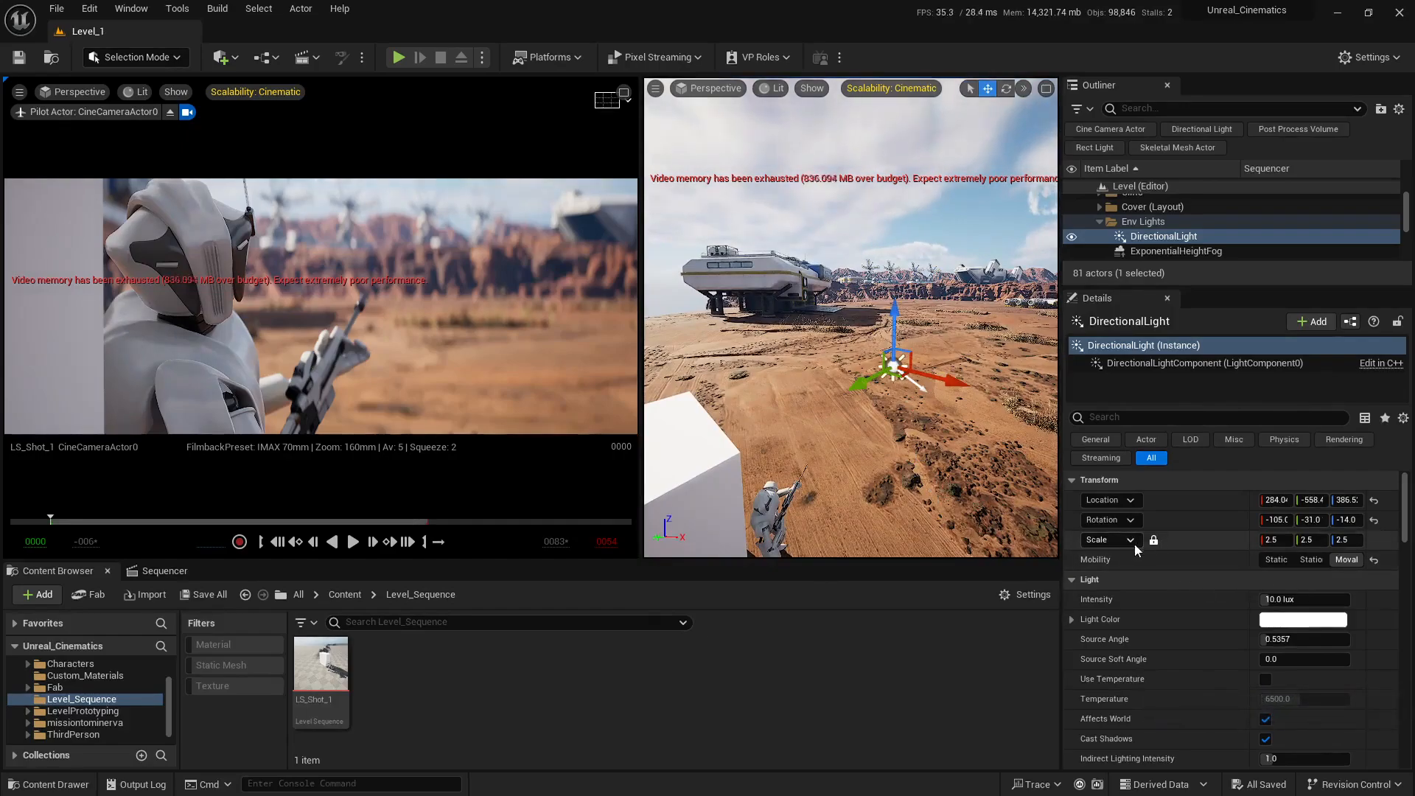
pyautogui.moveTo(1270, 546); pyautogui.dragTo(1323, 545)
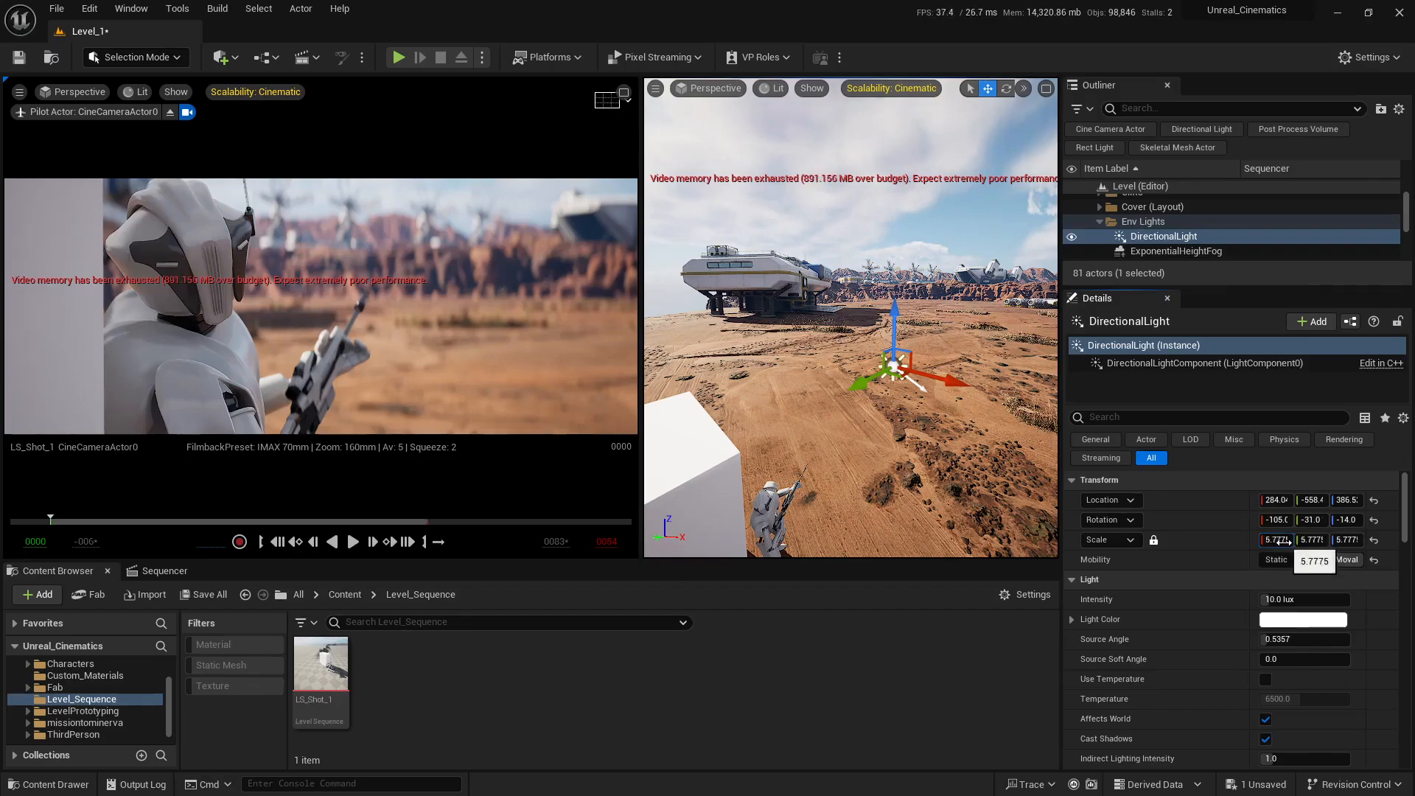
pyautogui.hotkey('ctrl', 'z')
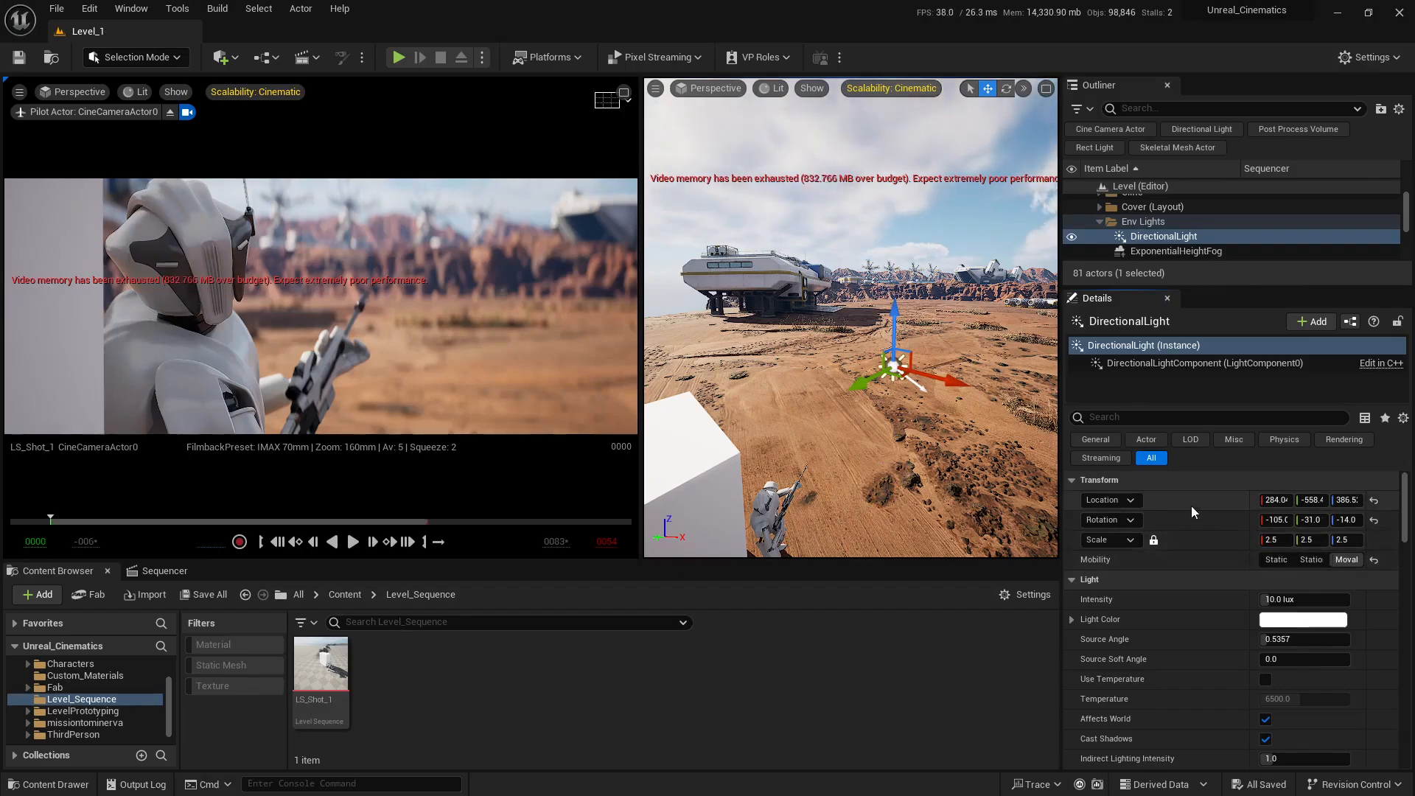
# Step: Rotate the directional light to about 241° on Y and 50.39° on Z to relight the character
pyautogui.press('s')
pyautogui.moveTo(899, 442); pyautogui.dragTo(929, 448, button='right')
pyautogui.press('w')
pyautogui.press('d')
pyautogui.press('s')
pyautogui.press('a')
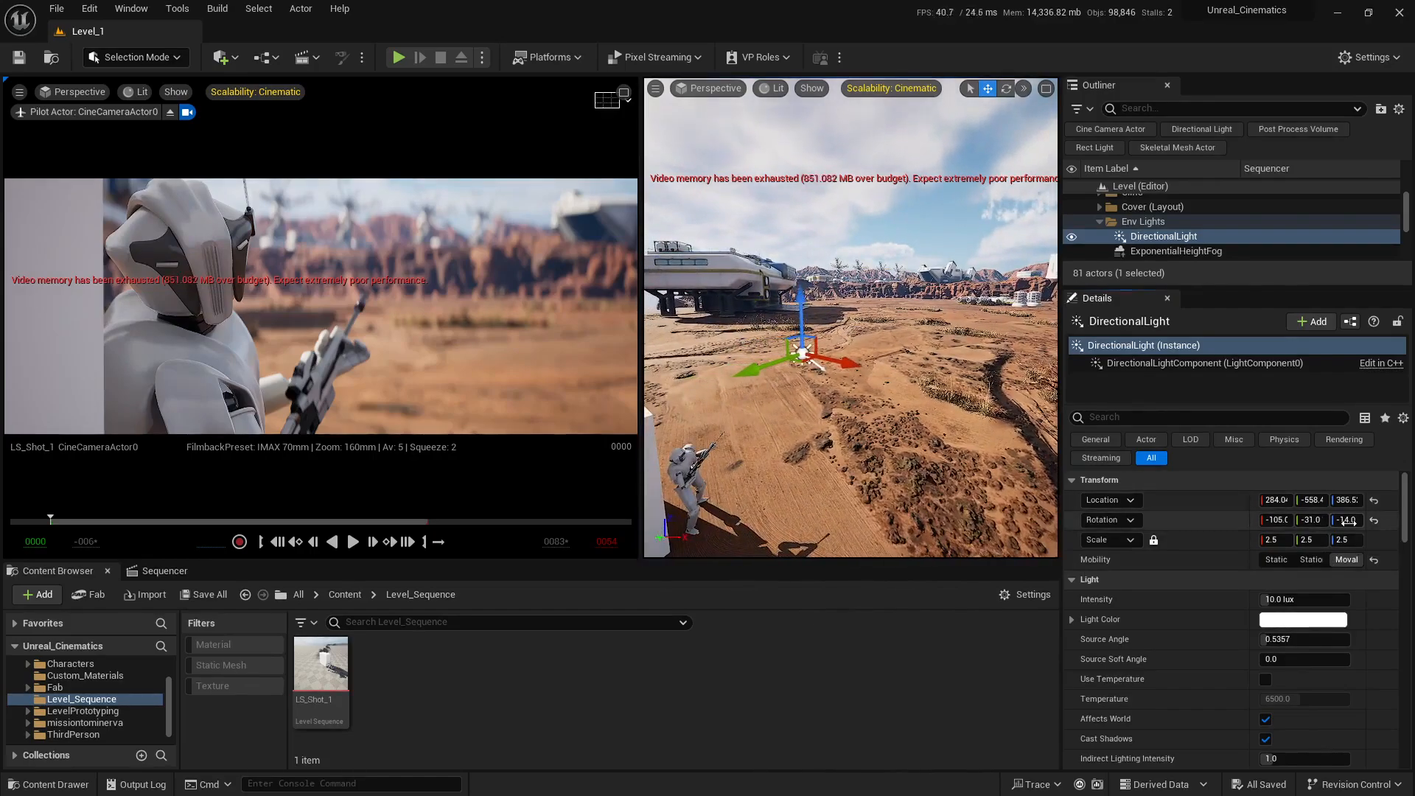
pyautogui.moveTo(1346, 520)
pyautogui.mouseDown()
pyautogui.moveTo(1394, 521)
pyautogui.moveTo(1325, 520)
pyautogui.mouseUp()
pyautogui.moveTo(1303, 520); pyautogui.dragTo(1314, 520)
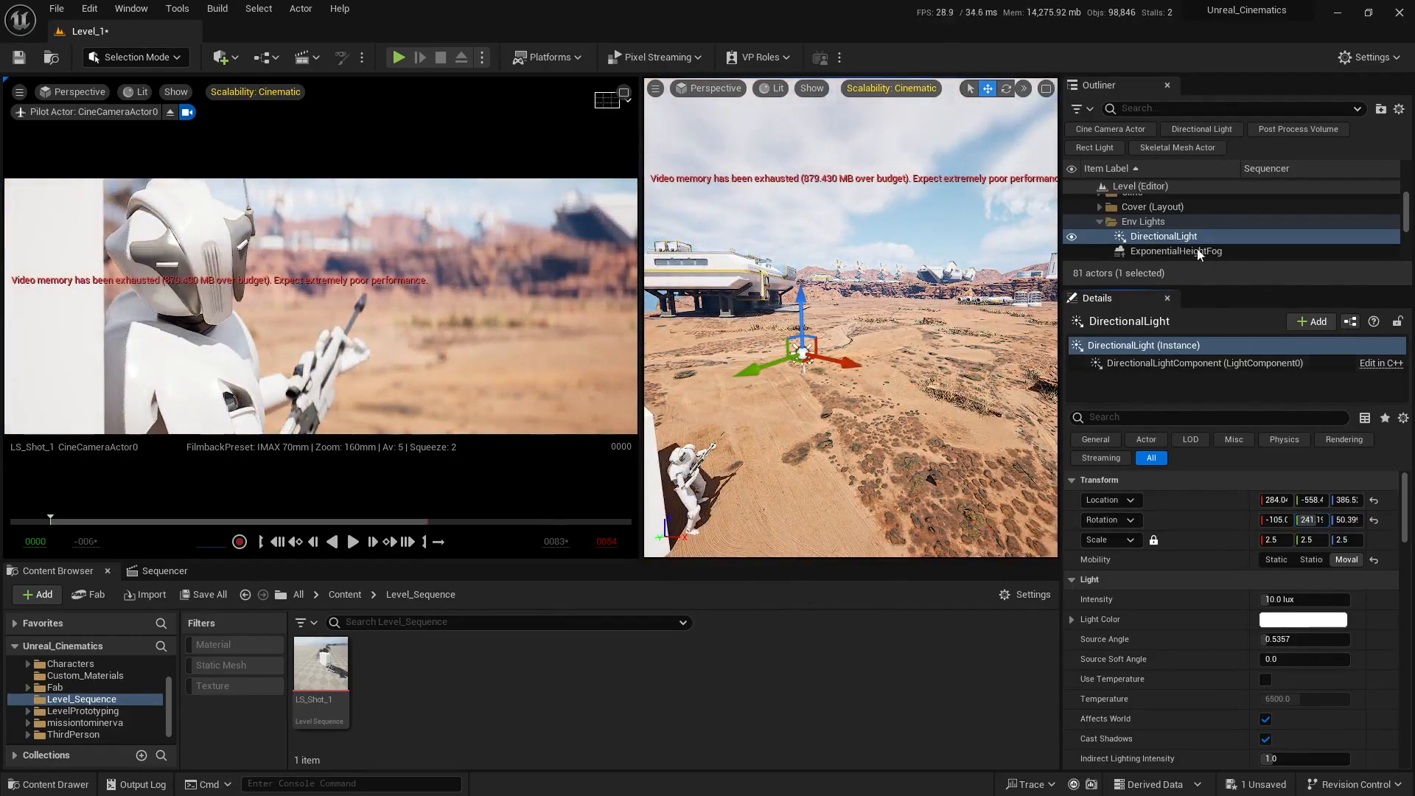
# Step: Maximize the free perspective view and aim the directional light interactively to a rotation of about 75°, -56.61°, 75.51°
pyautogui.click(1046, 89)
pyautogui.press('s')
pyautogui.moveTo(640, 314)
pyautogui.mouseDown(button='right')
pyautogui.moveTo(626, 354)
pyautogui.moveTo(640, 313)
pyautogui.mouseUp(button='right')
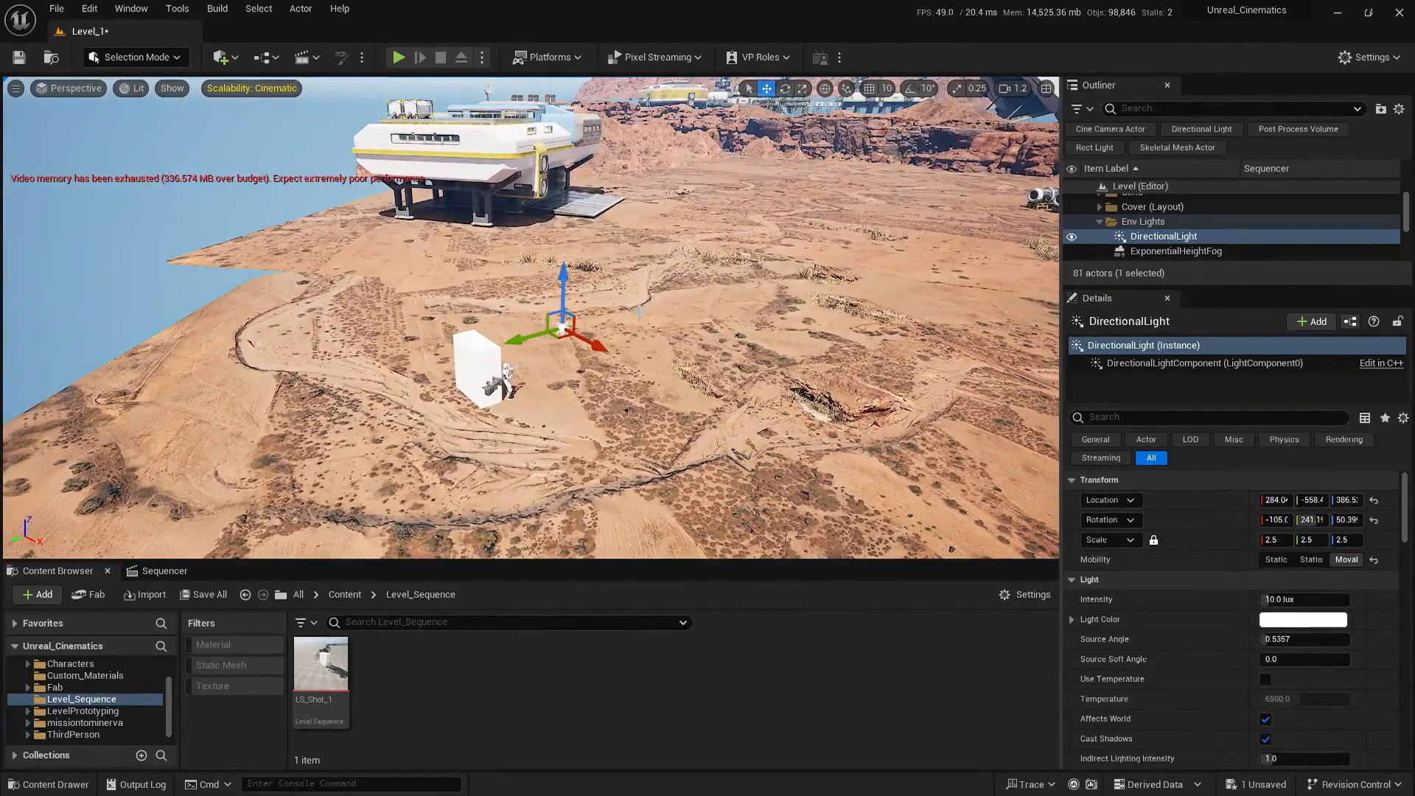
pyautogui.hotkey('ctrl', 'l')
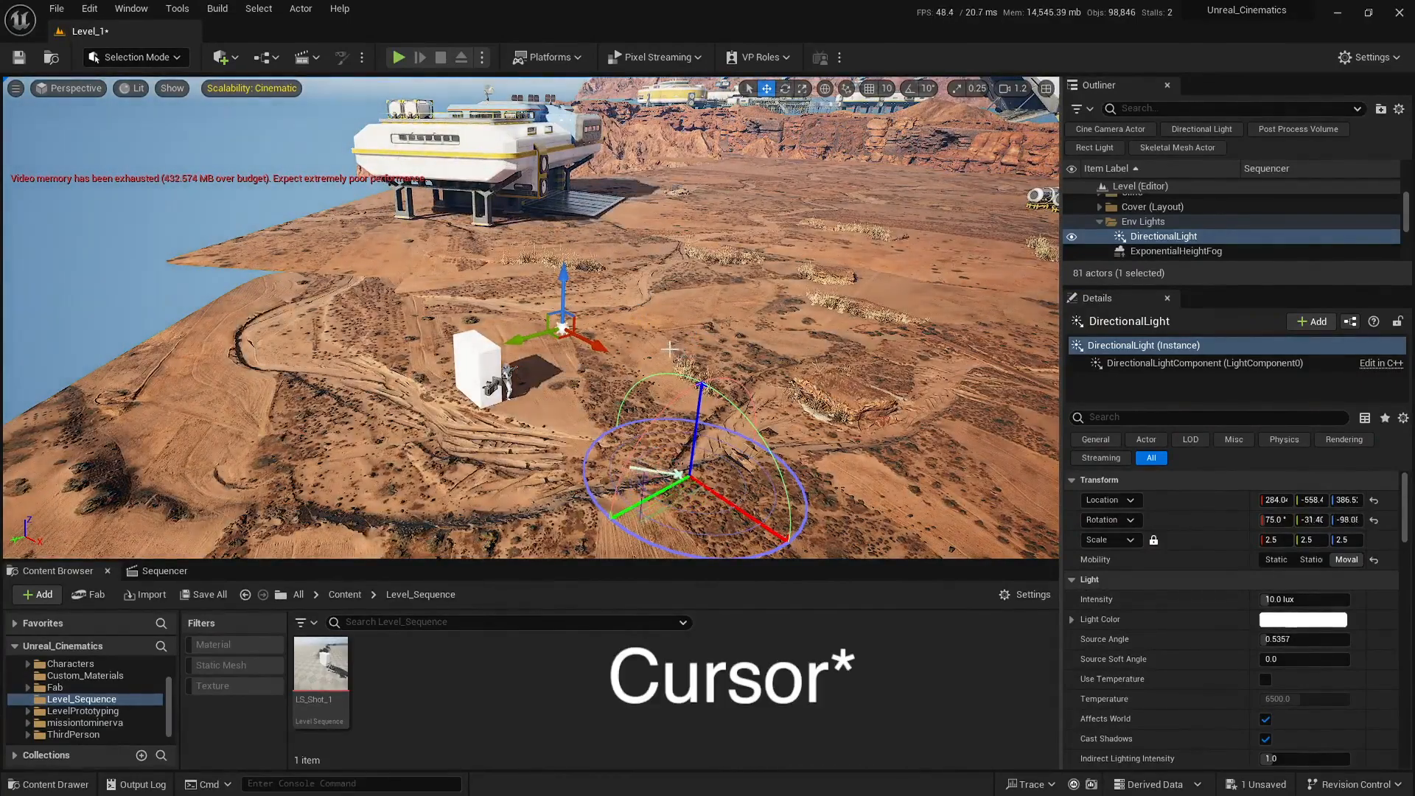
pyautogui.hotkey('ctrl', 'l')
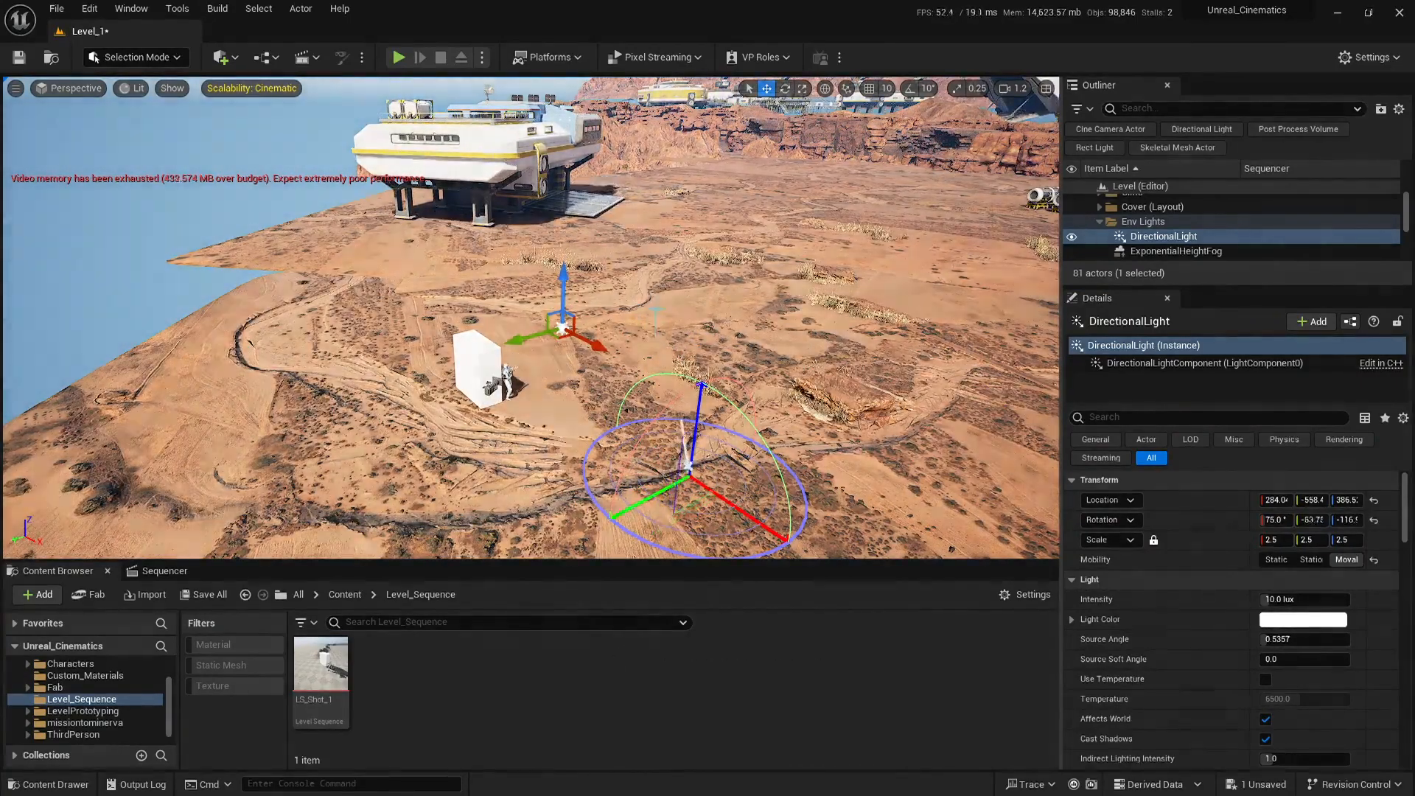
pyautogui.hotkey('ctrl', 'l')
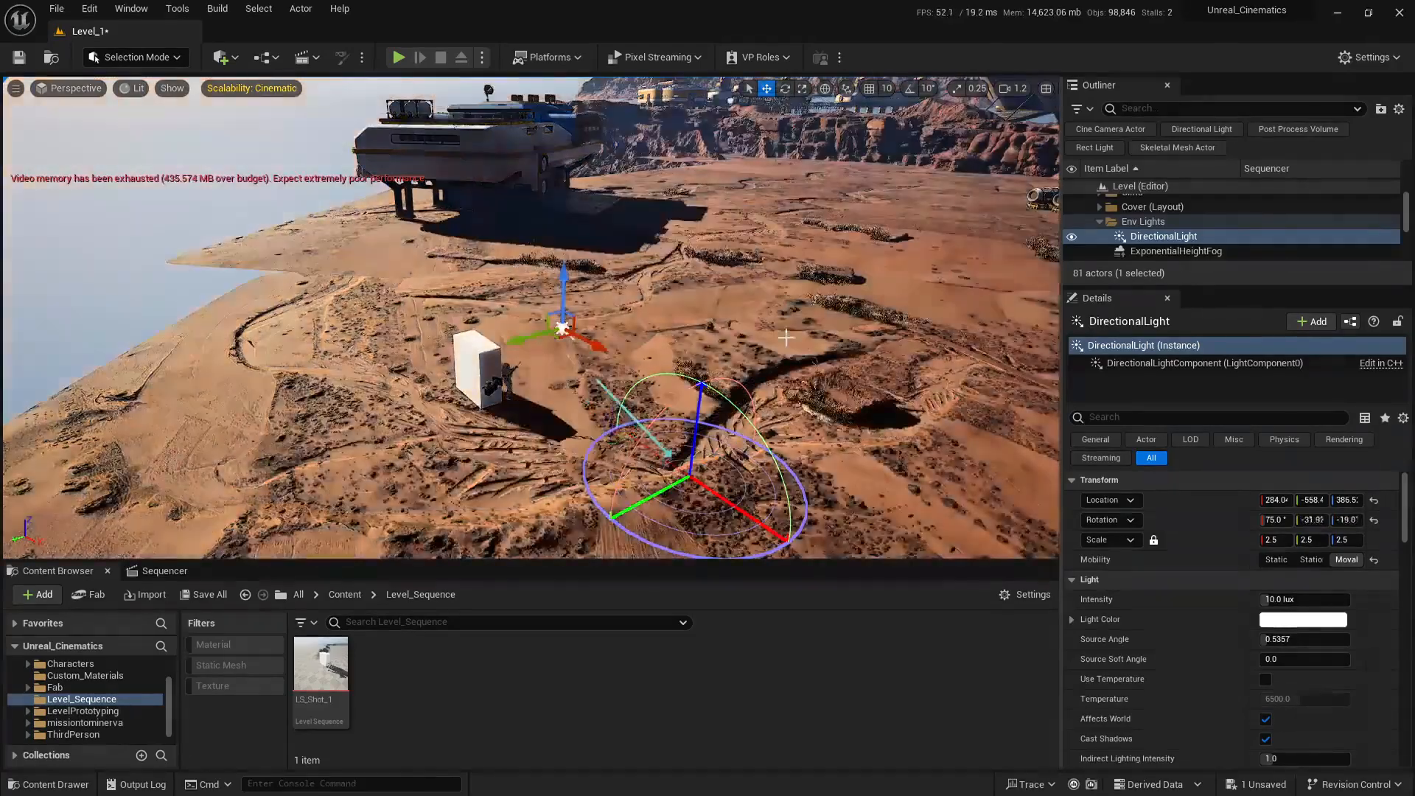
pyautogui.hotkey('ctrl', 'l')
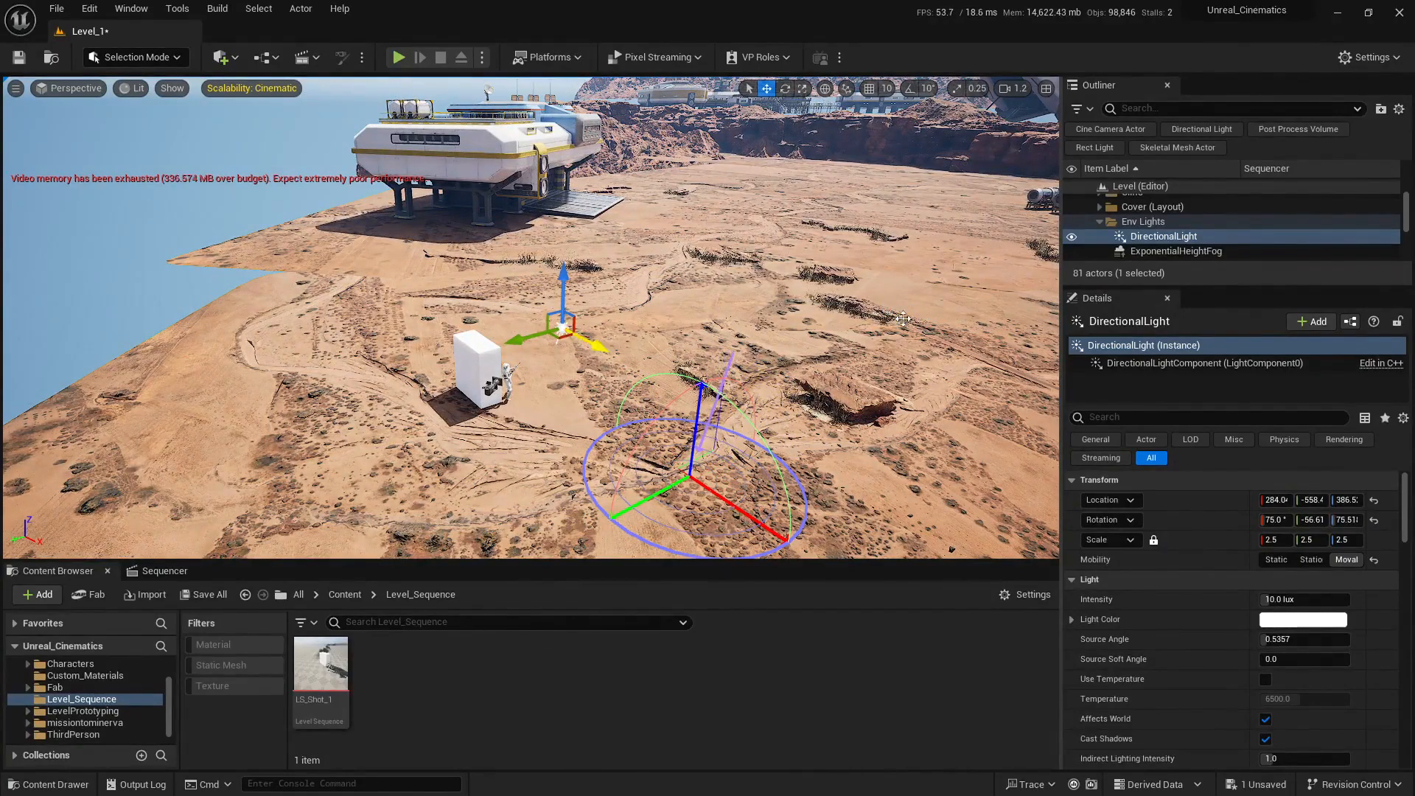
pyautogui.click(903, 319)
pyautogui.moveTo(748, 309); pyautogui.dragTo(774, 317, button='right')
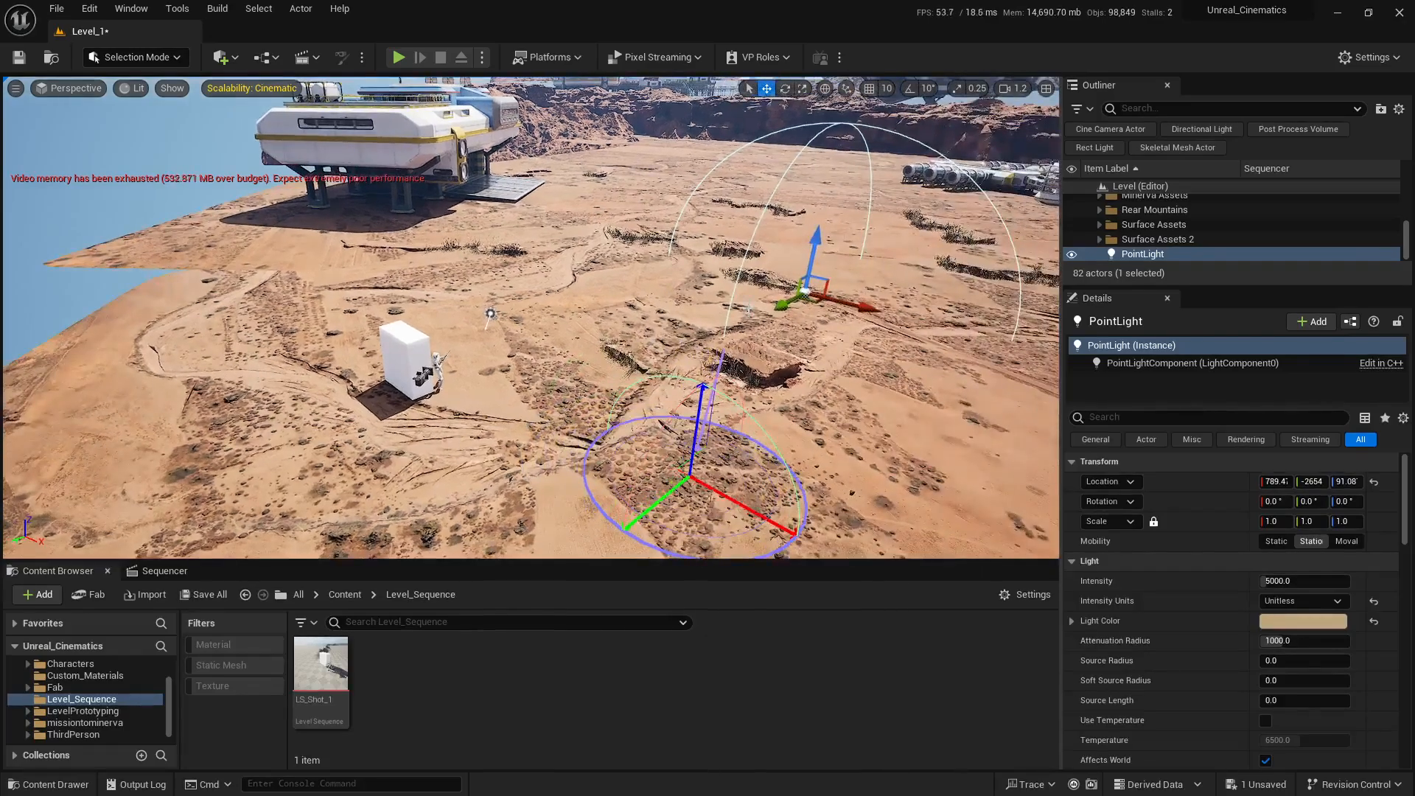
pyautogui.press('Delete')
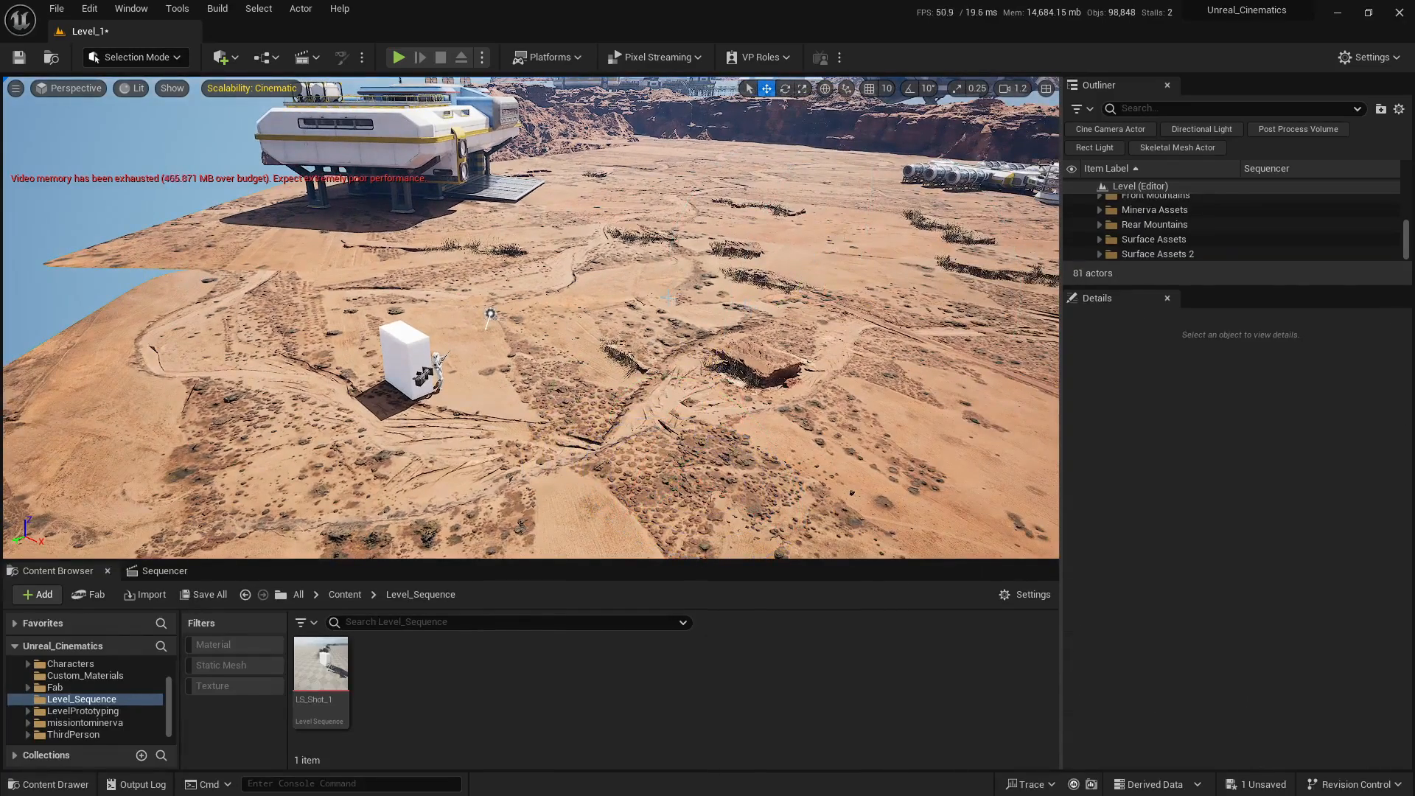
# Step: Reselect the directional light beside the white block and set its Z rotation to about 118.7°
pyautogui.moveTo(664, 317); pyautogui.dragTo(648, 258, button='right')
pyautogui.press('w')
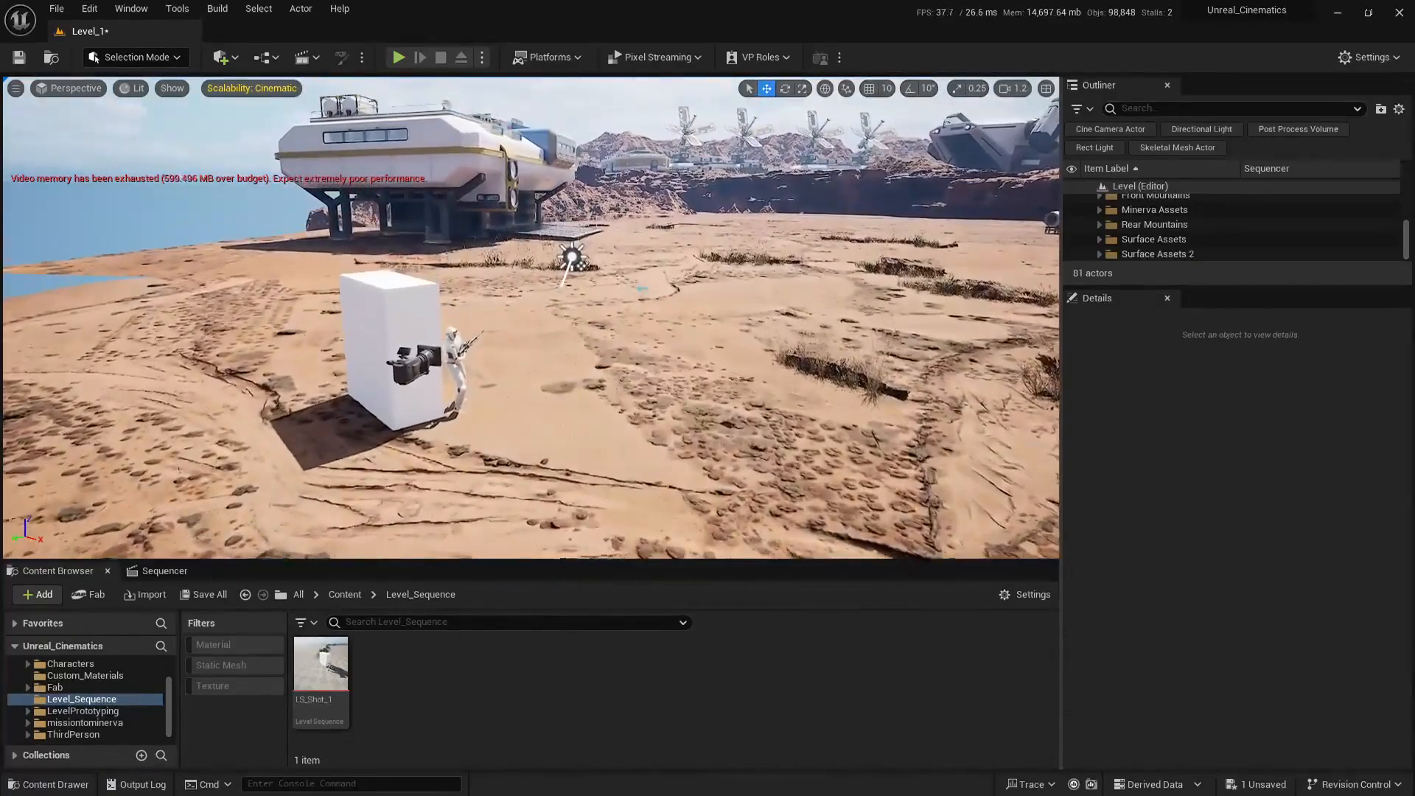
pyautogui.click(572, 258)
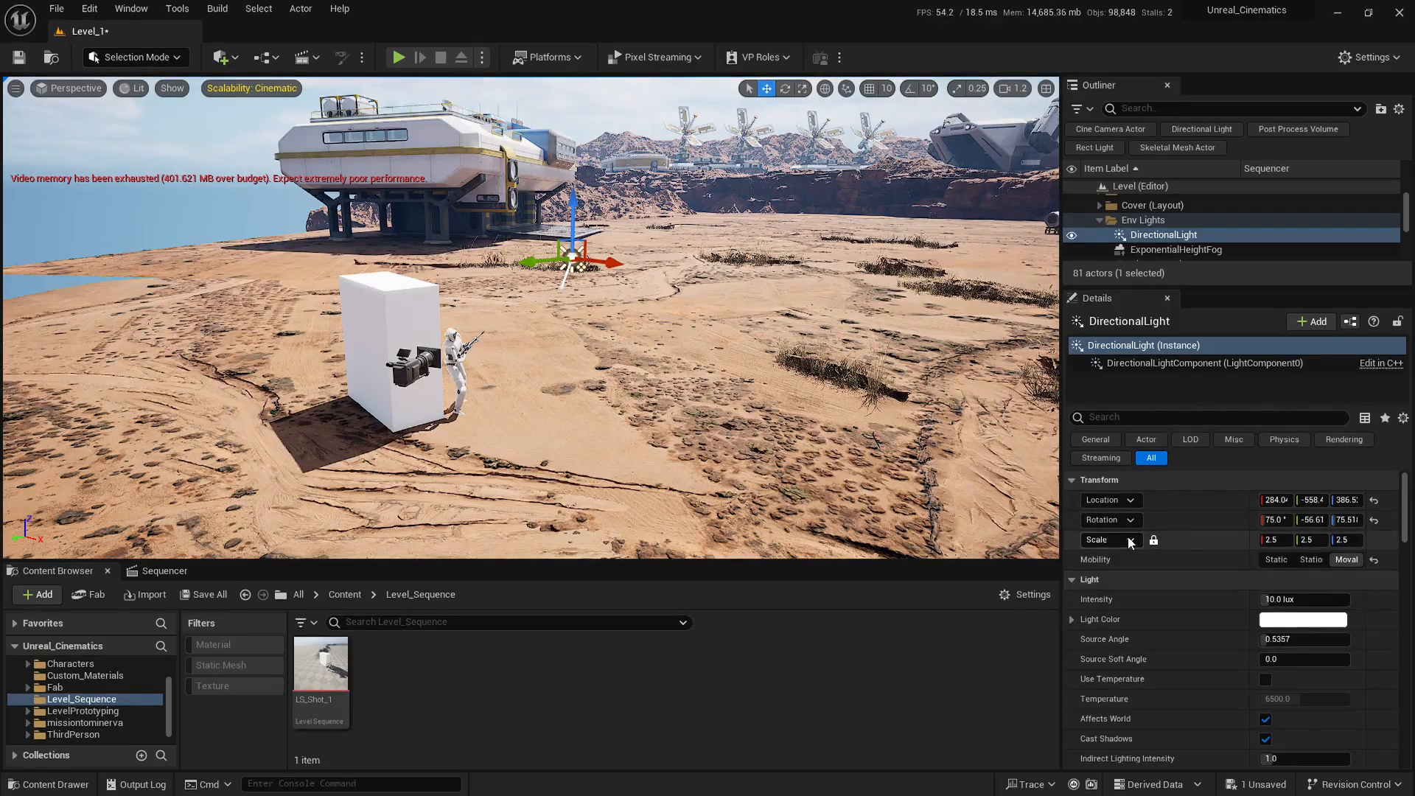
pyautogui.moveTo(737, 354); pyautogui.dragTo(829, 348, button='right')
pyautogui.press('w')
pyautogui.press('s')
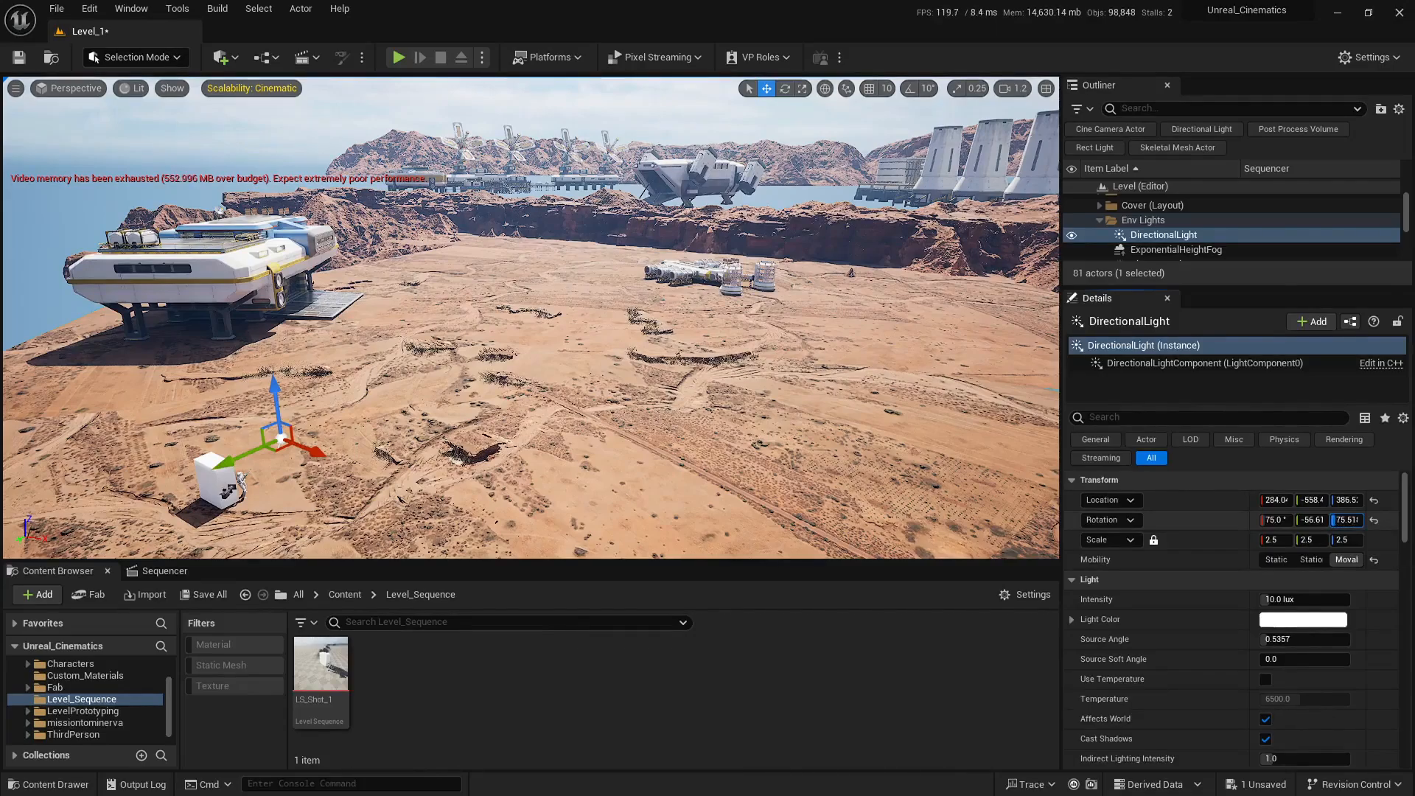
pyautogui.moveTo(1348, 519)
pyautogui.mouseDown()
pyautogui.moveTo(1361, 519)
pyautogui.moveTo(1323, 519)
pyautogui.mouseUp()
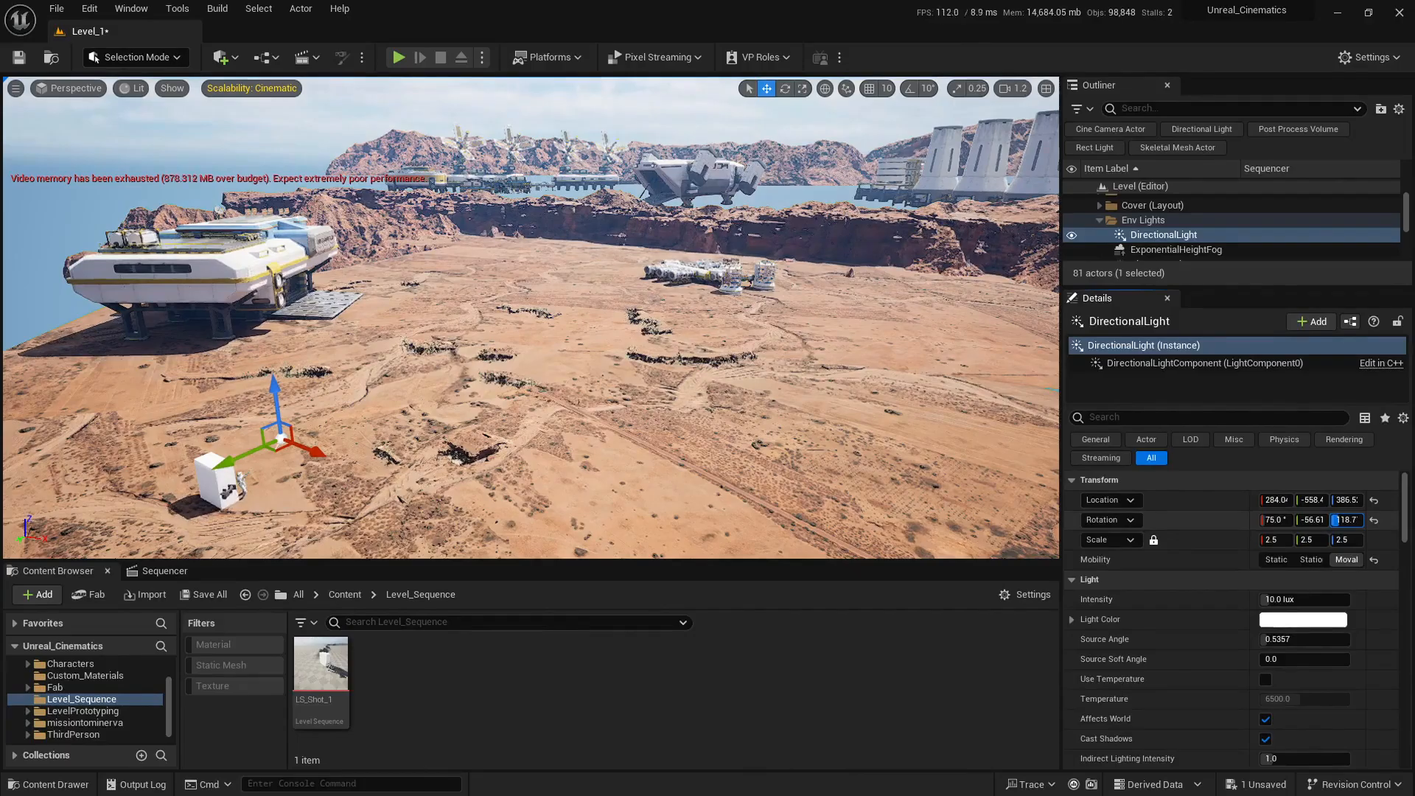
# Step: Examine the directional light's direction arrow against the block's shadow and the sky from several angles
pyautogui.moveTo(663, 347); pyautogui.dragTo(609, 310, button='right')
pyautogui.scroll(3, 737, 287)
pyautogui.press('w')
pyautogui.scroll(-3, 667, 309)
pyautogui.press('d')
pyautogui.scroll(-4, 634, 317)
pyautogui.press('s')
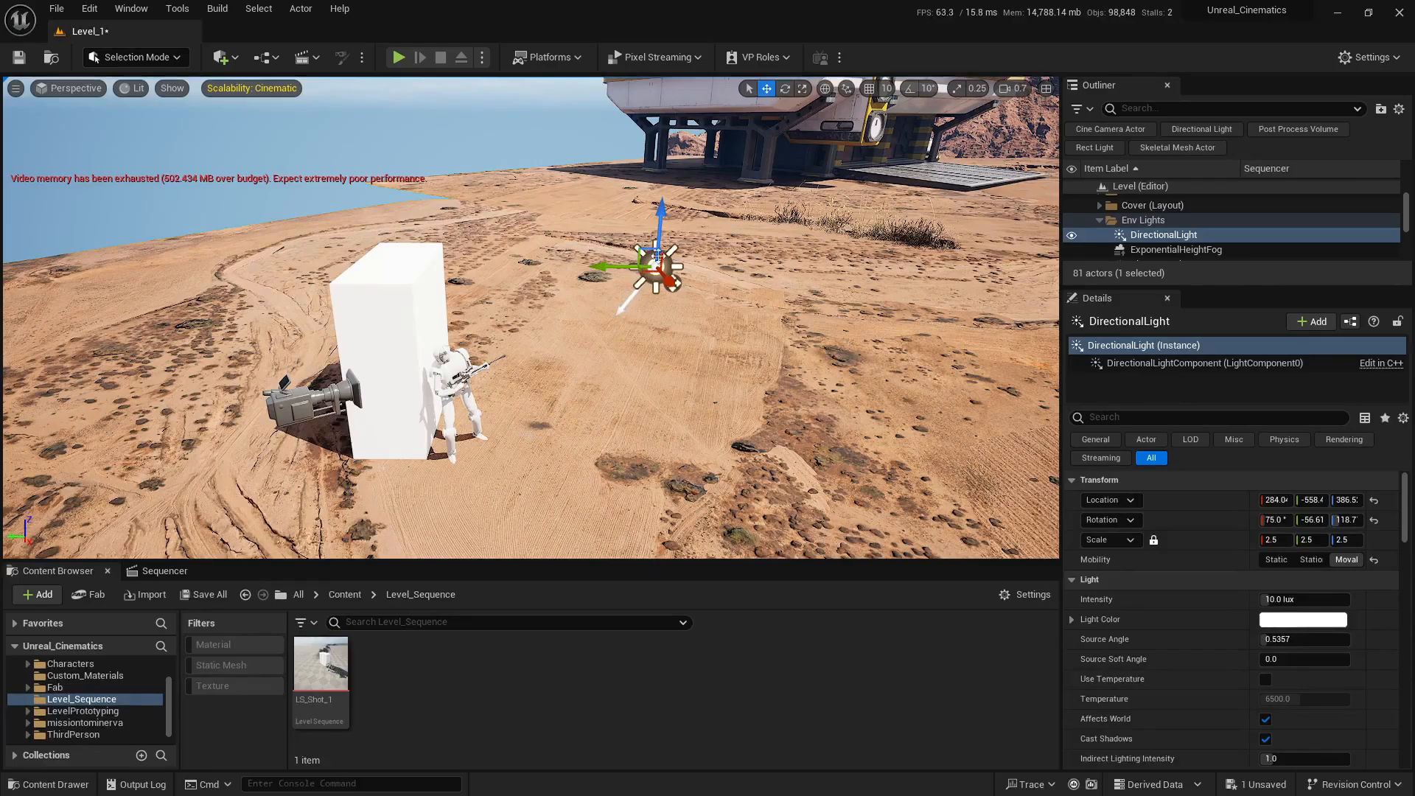
pyautogui.moveTo(531, 317); pyautogui.dragTo(663, 177, button='right')
pyautogui.moveTo(528, 420); pyautogui.dragTo(615, 241, button='right')
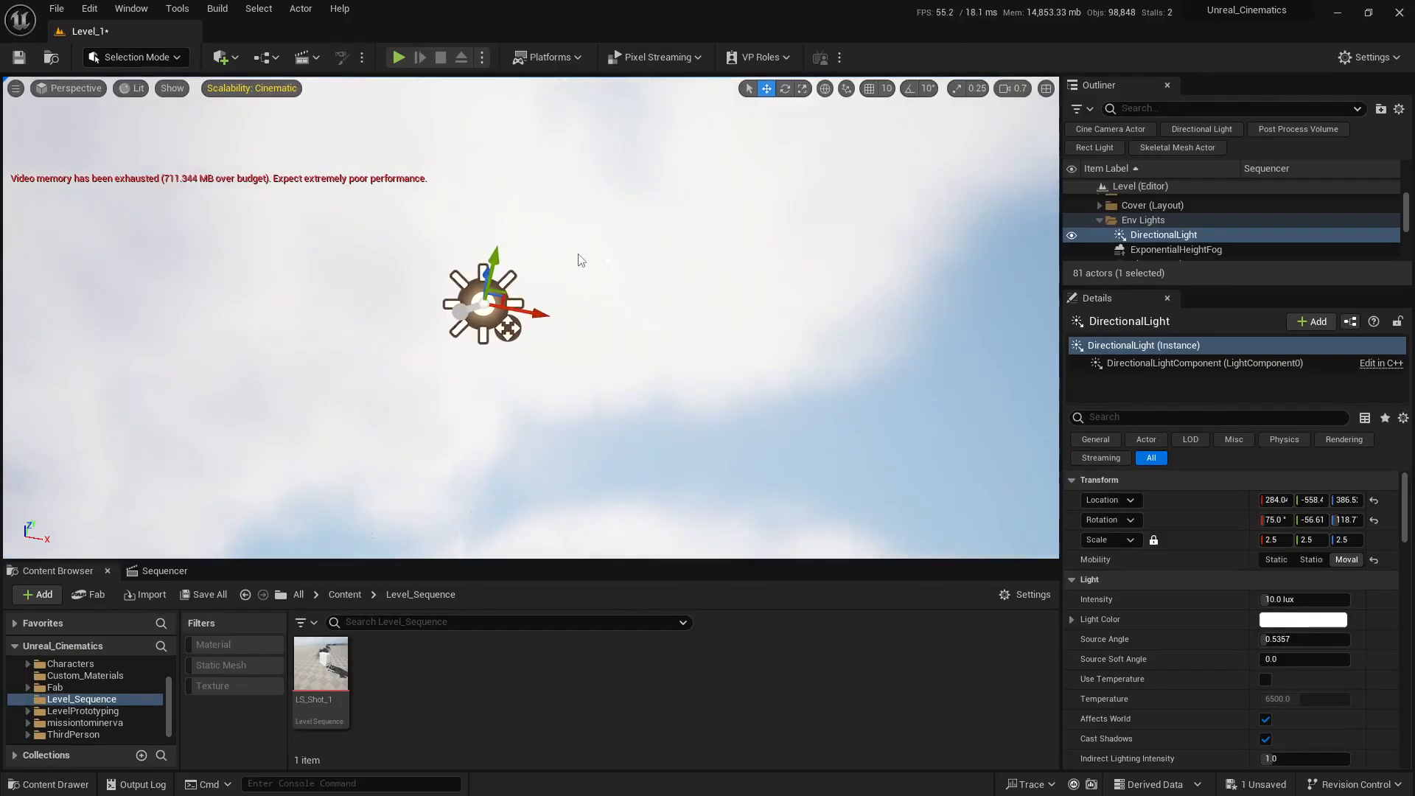
pyautogui.moveTo(615, 323); pyautogui.dragTo(548, 477, button='right')
pyautogui.press('s')
pyautogui.scroll(2, 586, 424)
pyautogui.press('w')
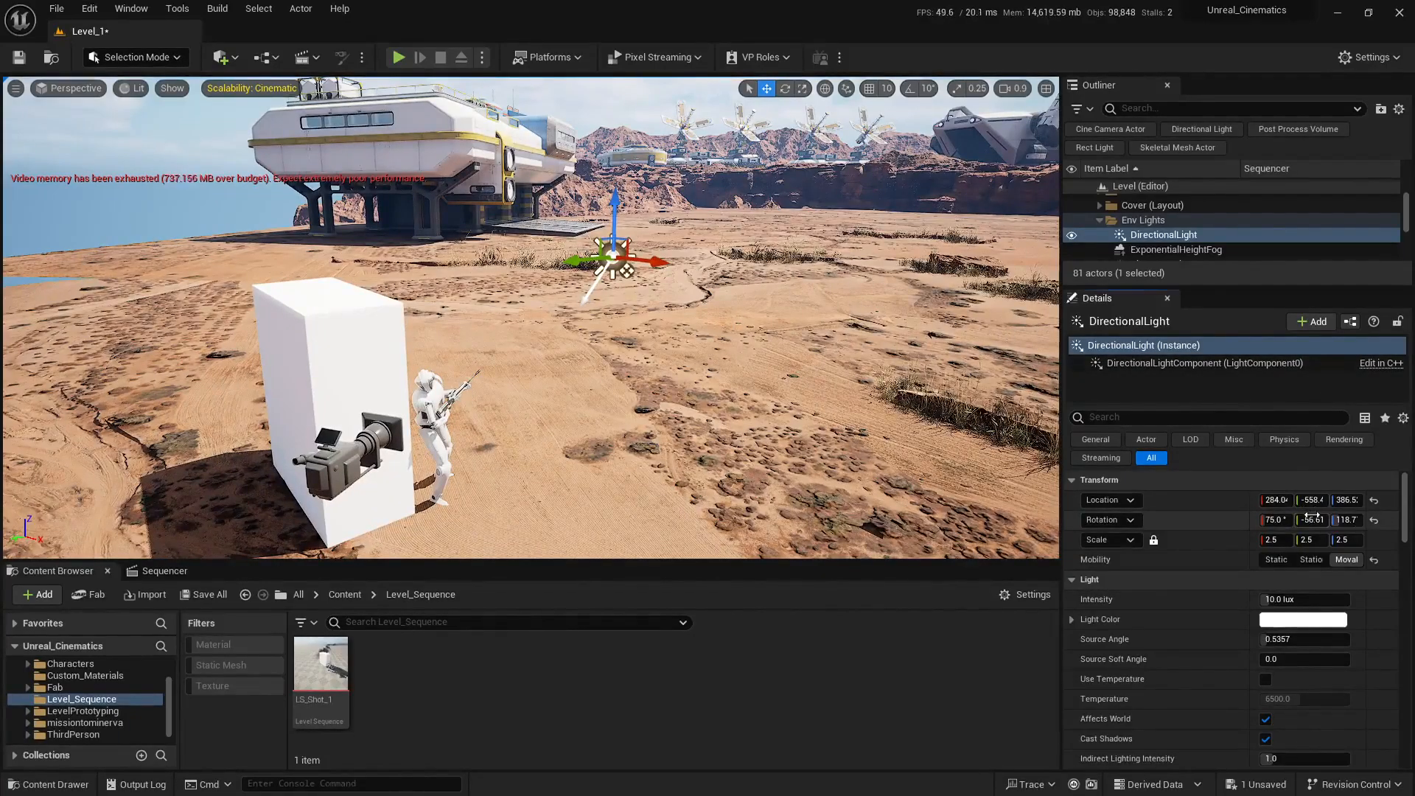
# Step: Turn the directional light to about 126° on Y, and re-aim it interactively to a rotation of about -10.86°, -42.98°, 88.44°
pyautogui.moveTo(1309, 512); pyautogui.dragTo(1400, 511)
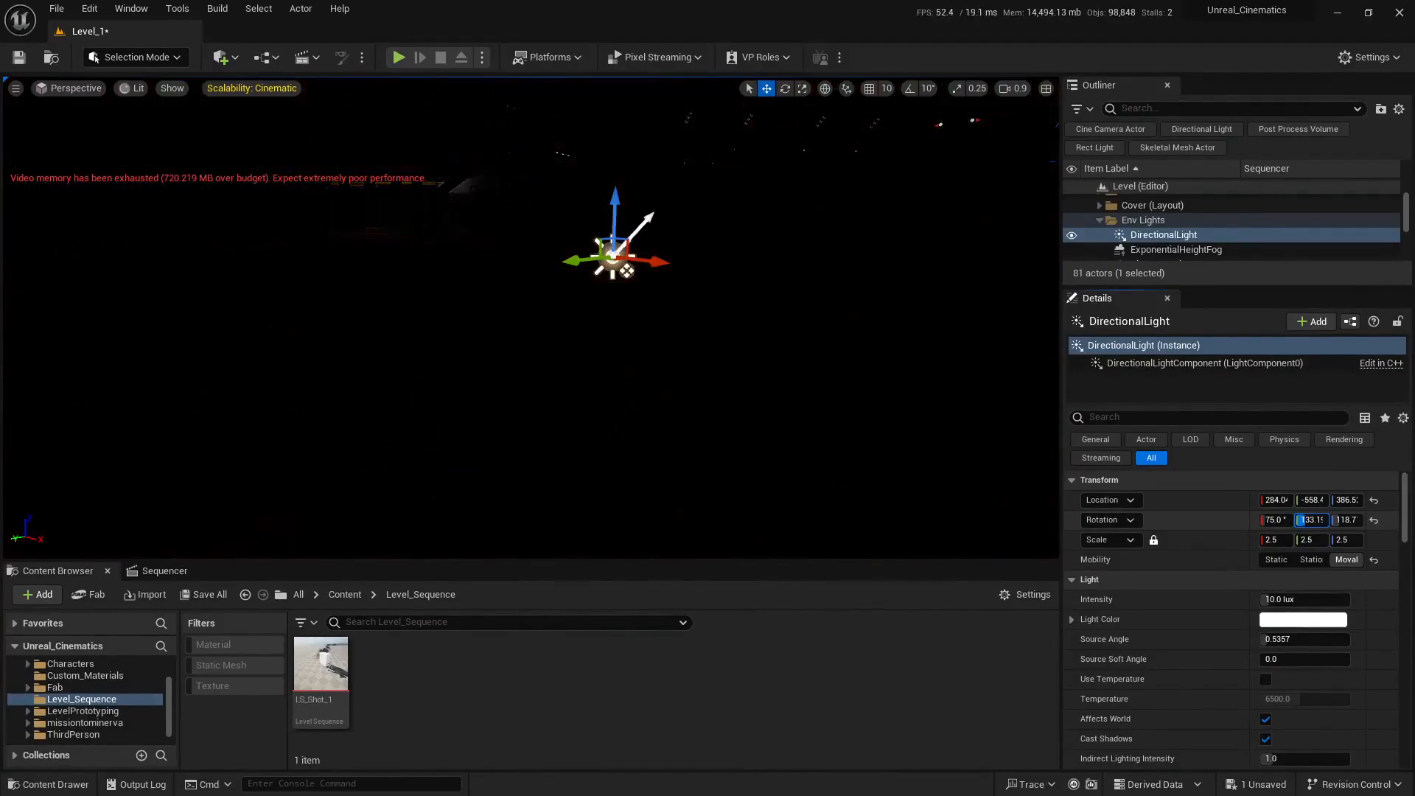
pyautogui.moveTo(1312, 520); pyautogui.dragTo(1325, 520)
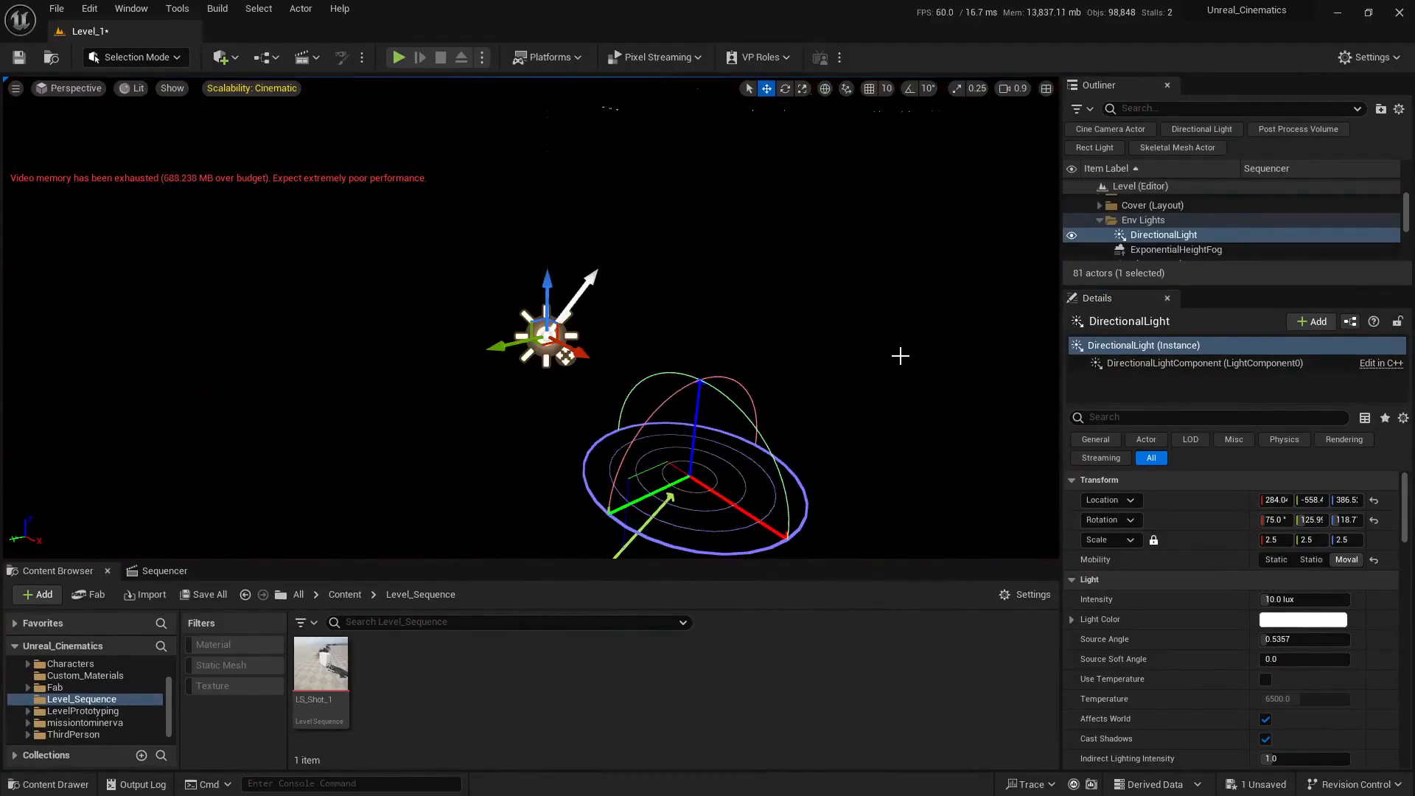
pyautogui.hotkey('ctrl', 'l')
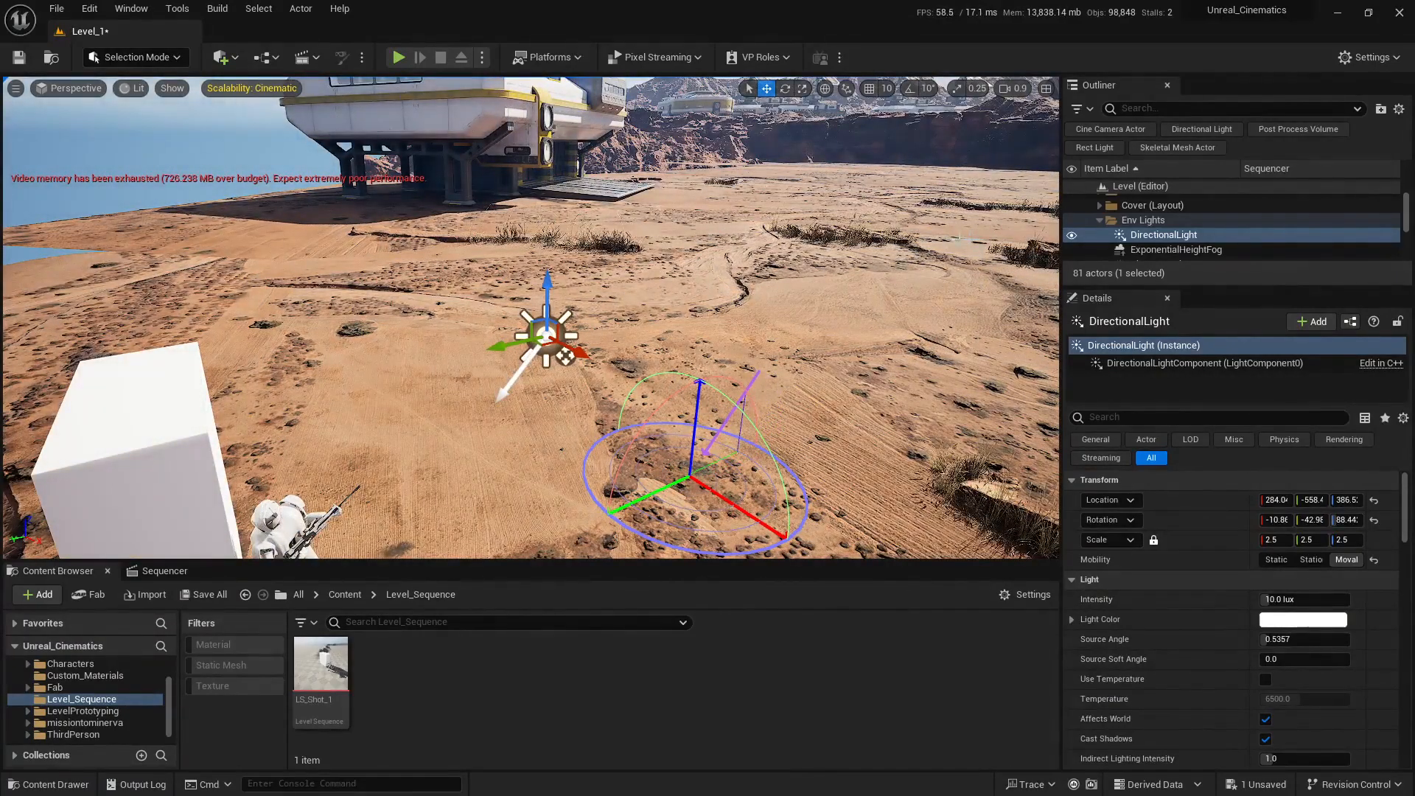
# Step: Re-aim the directional light interactively from a wide view of the terrain to a rotation of about -10.86°, -36.68°, 91.30°
pyautogui.moveTo(531, 317); pyautogui.dragTo(620, 305, button='right')
pyautogui.press('s')
pyautogui.press('s')
pyautogui.scroll(1, 616, 301)
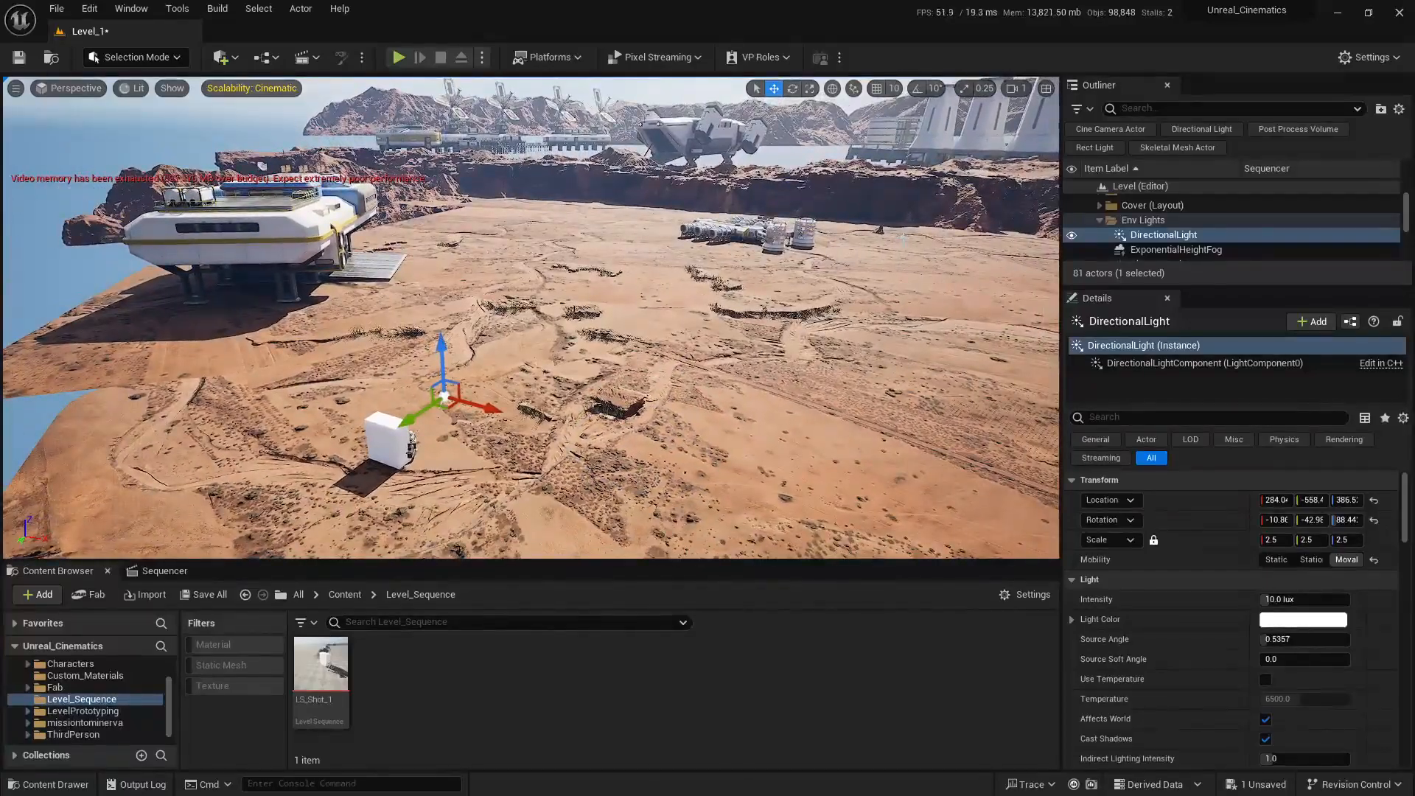
pyautogui.hotkey('ctrl', 'l')
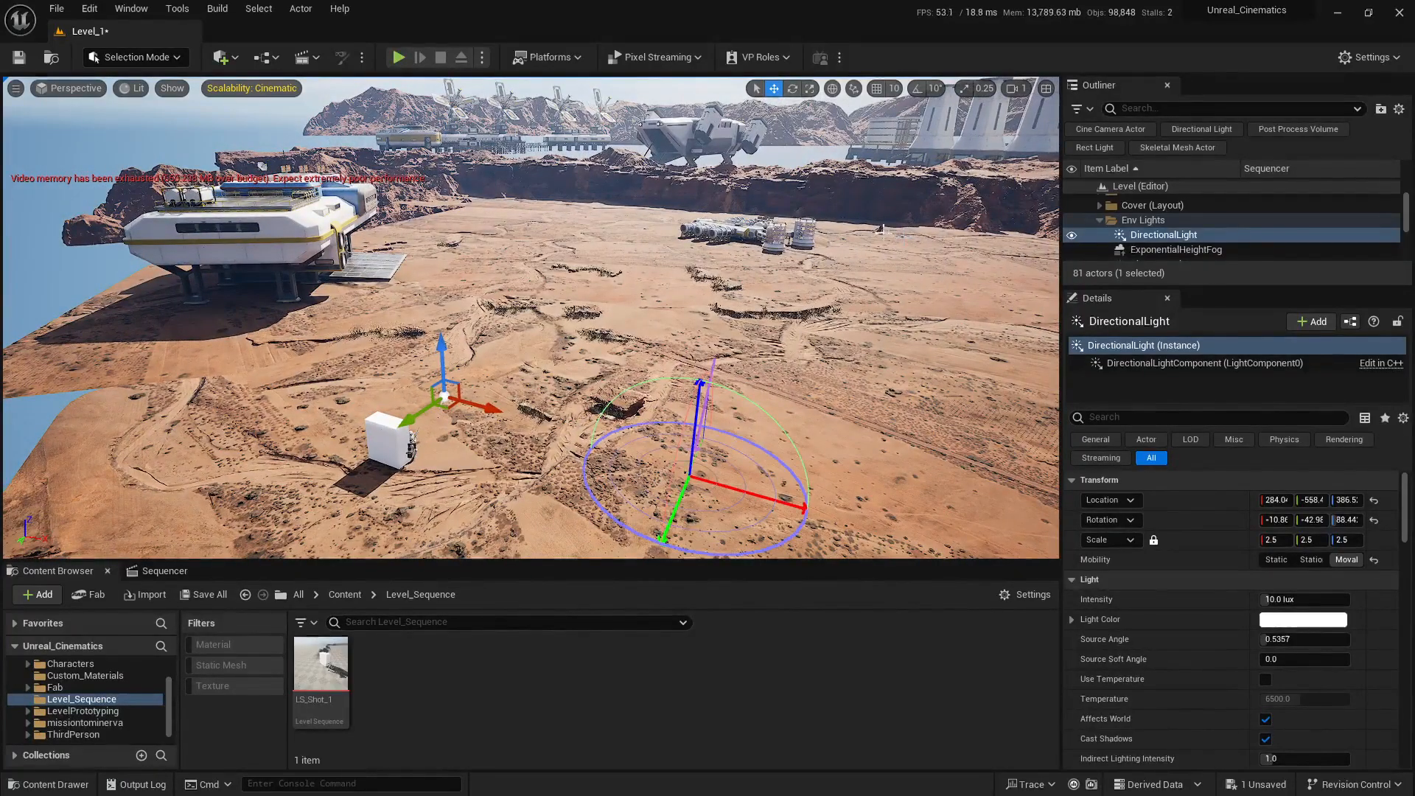
pyautogui.hotkey('ctrl', 'l')
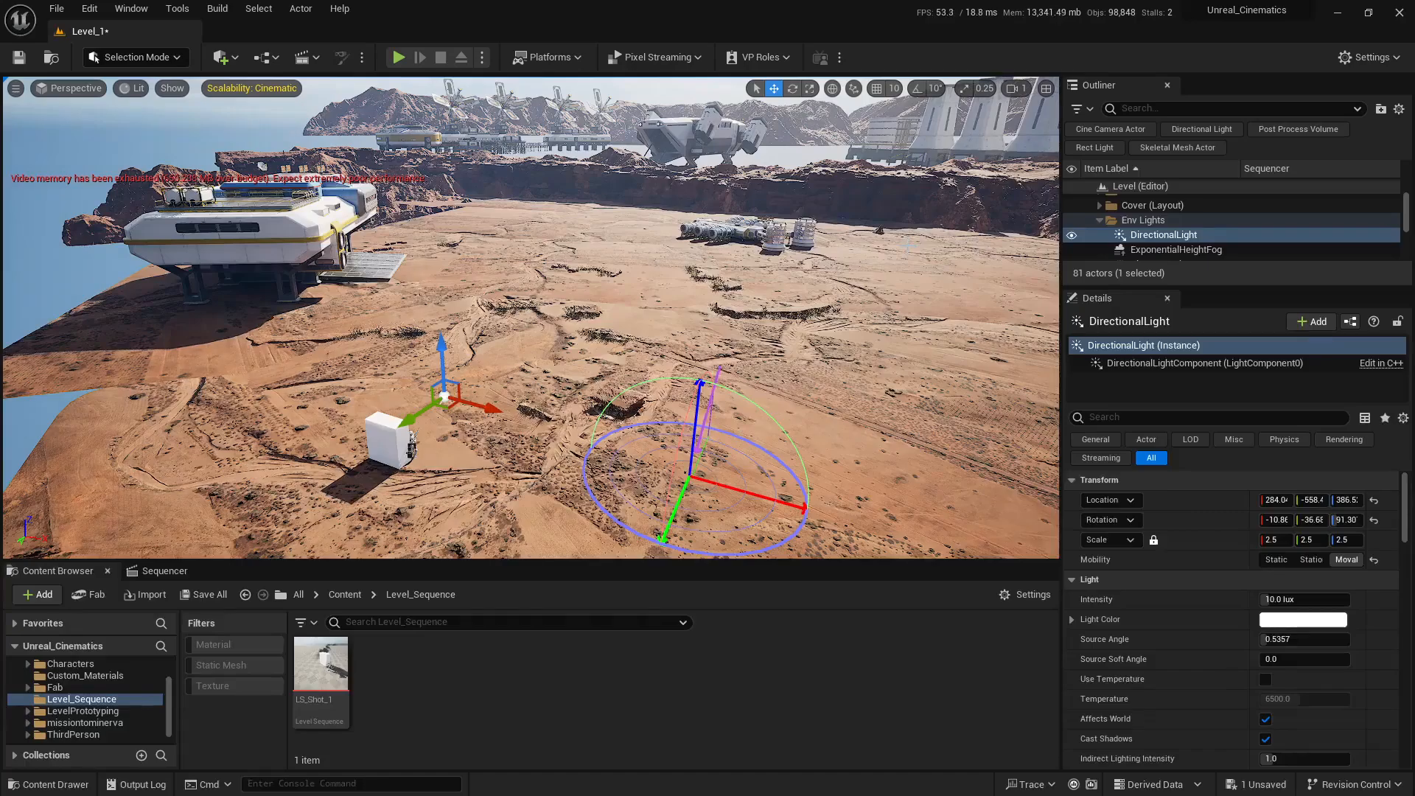
pyautogui.click(908, 245)
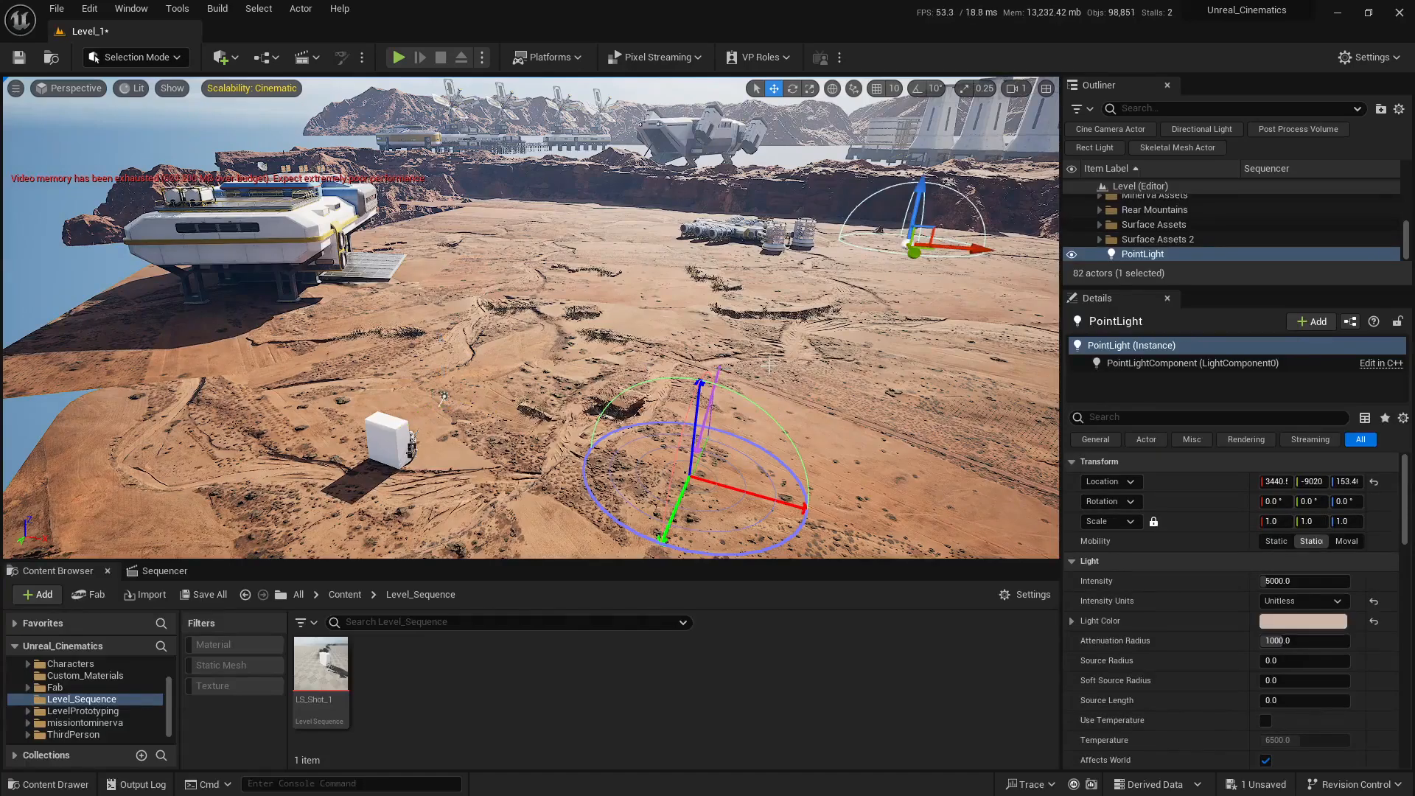
pyautogui.moveTo(769, 365); pyautogui.dragTo(769, 366, button='right')
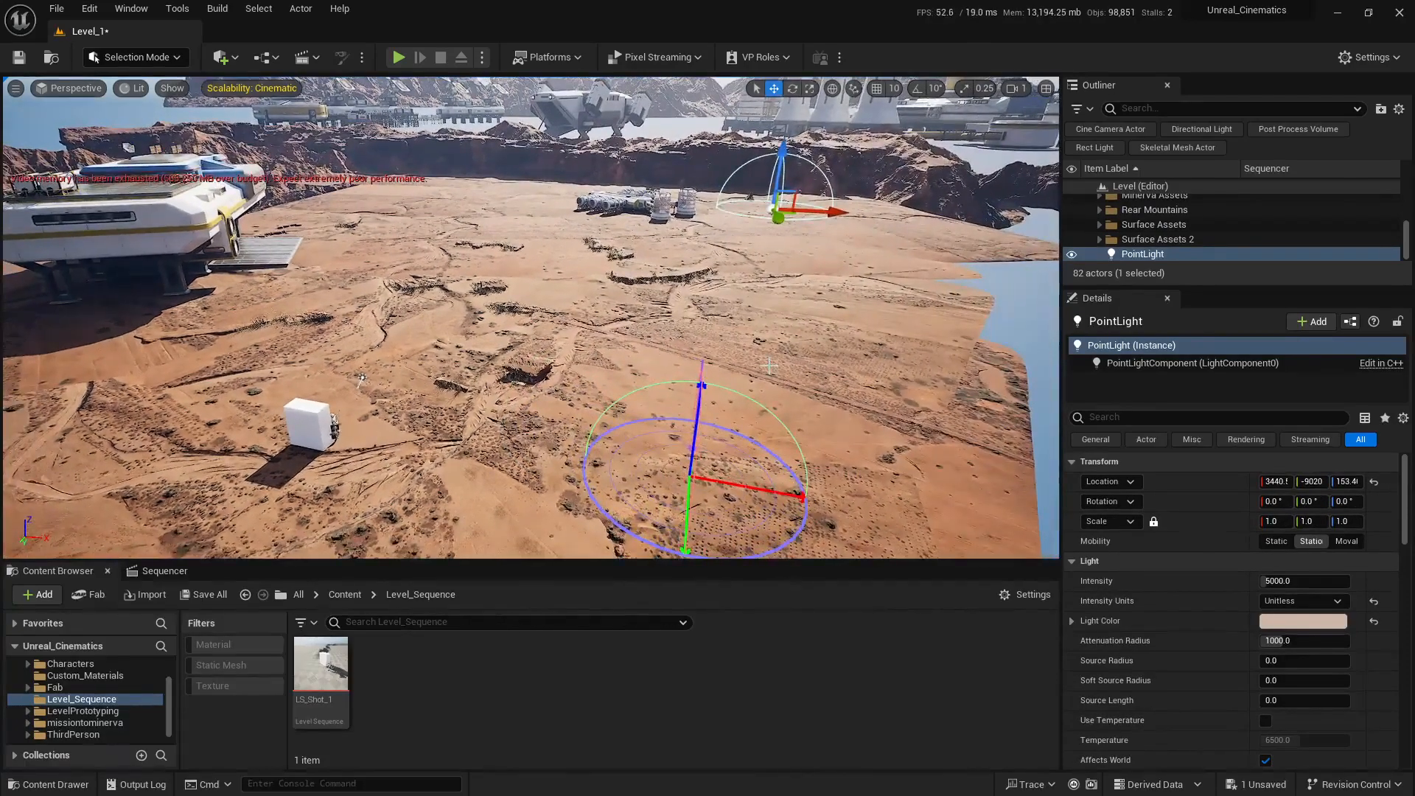
pyautogui.click(1189, 253)
pyautogui.press('Delete')
# Step: Reselect the directional light near the white block and filter the actor list to directional lights only
pyautogui.moveTo(360, 380); pyautogui.dragTo(360, 380, button='right')
pyautogui.click(572, 288)
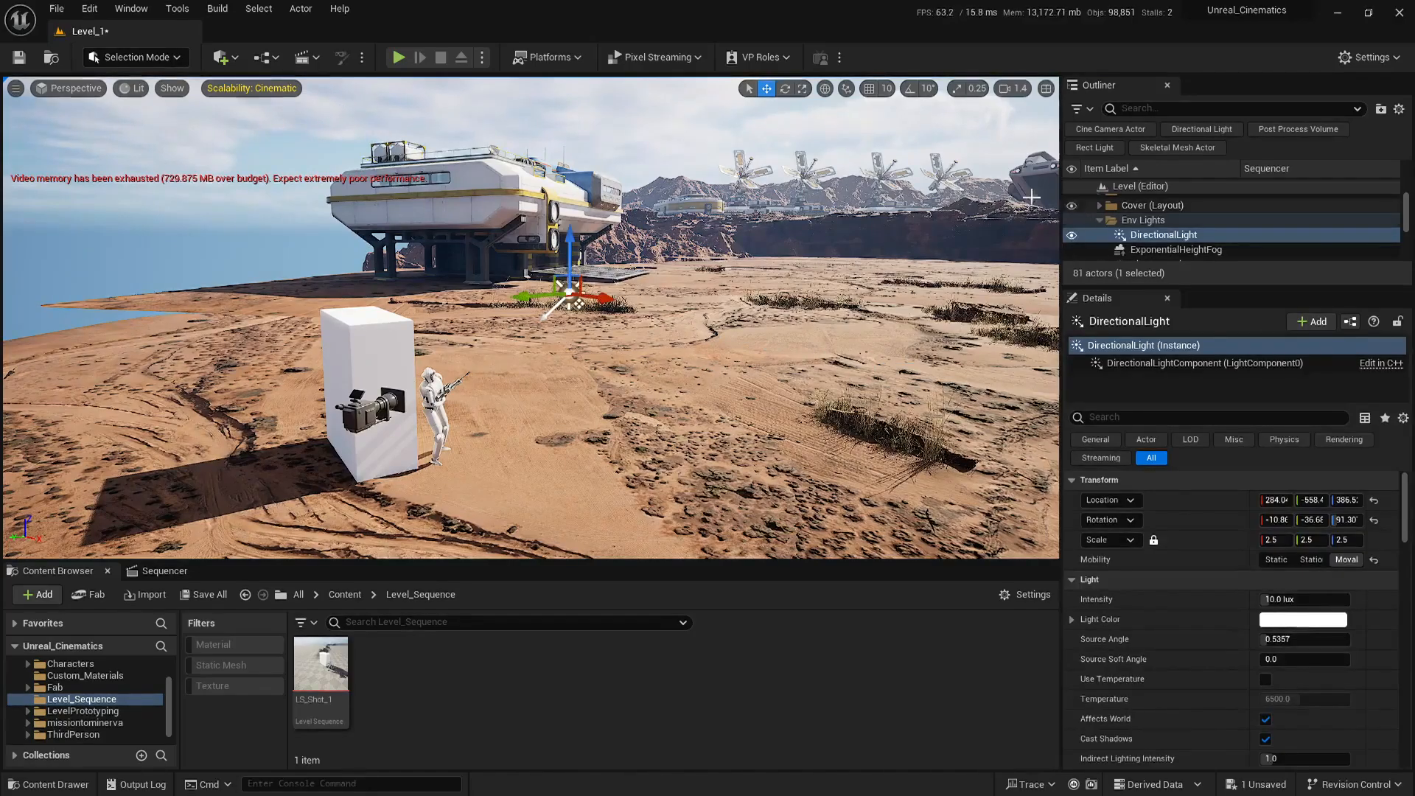
pyautogui.click(1199, 129)
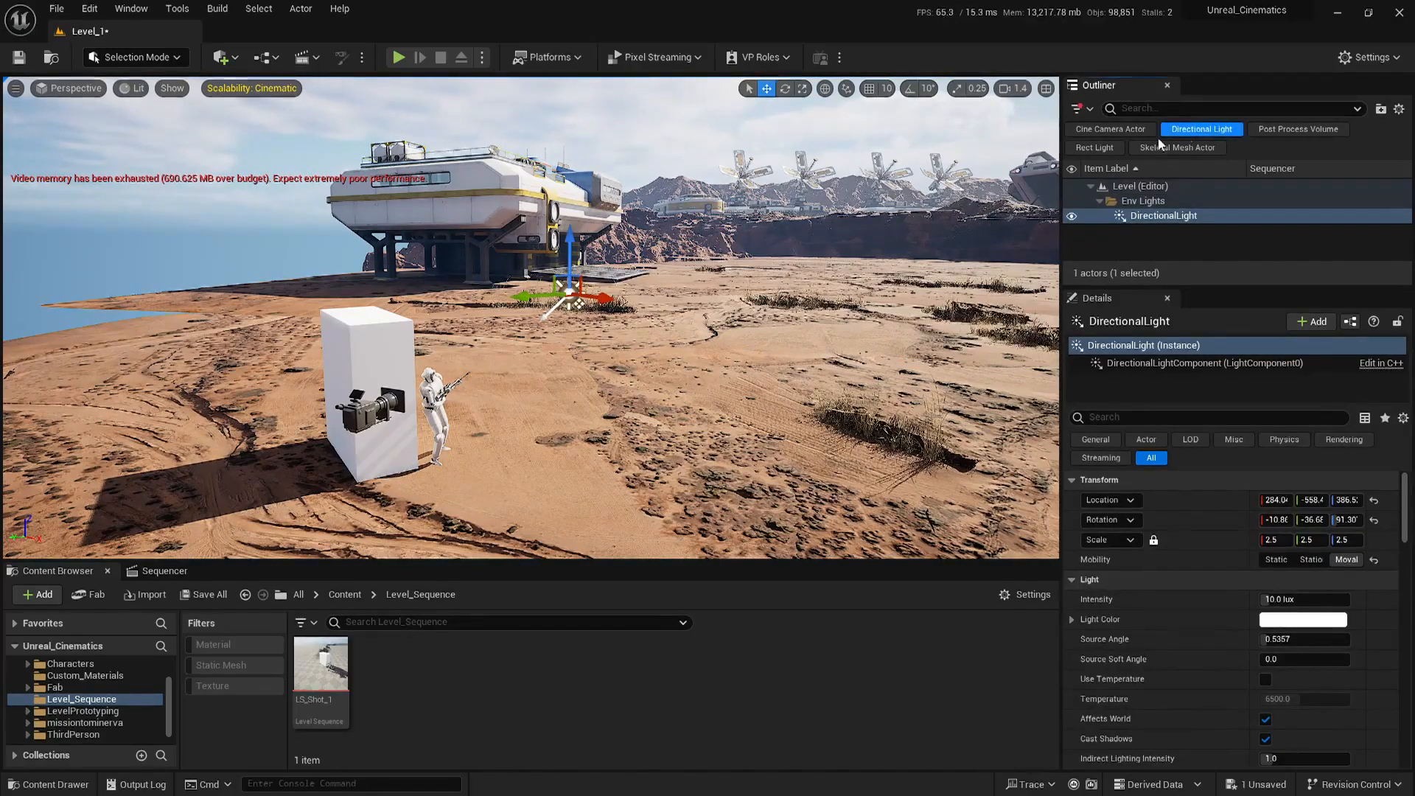
# Step: Widen the actor details area and set the directional light's Z rotation to about 116.5°
pyautogui.moveTo(634, 317); pyautogui.dragTo(634, 317, button='right')
pyautogui.moveTo(634, 366); pyautogui.dragTo(634, 366, button='right')
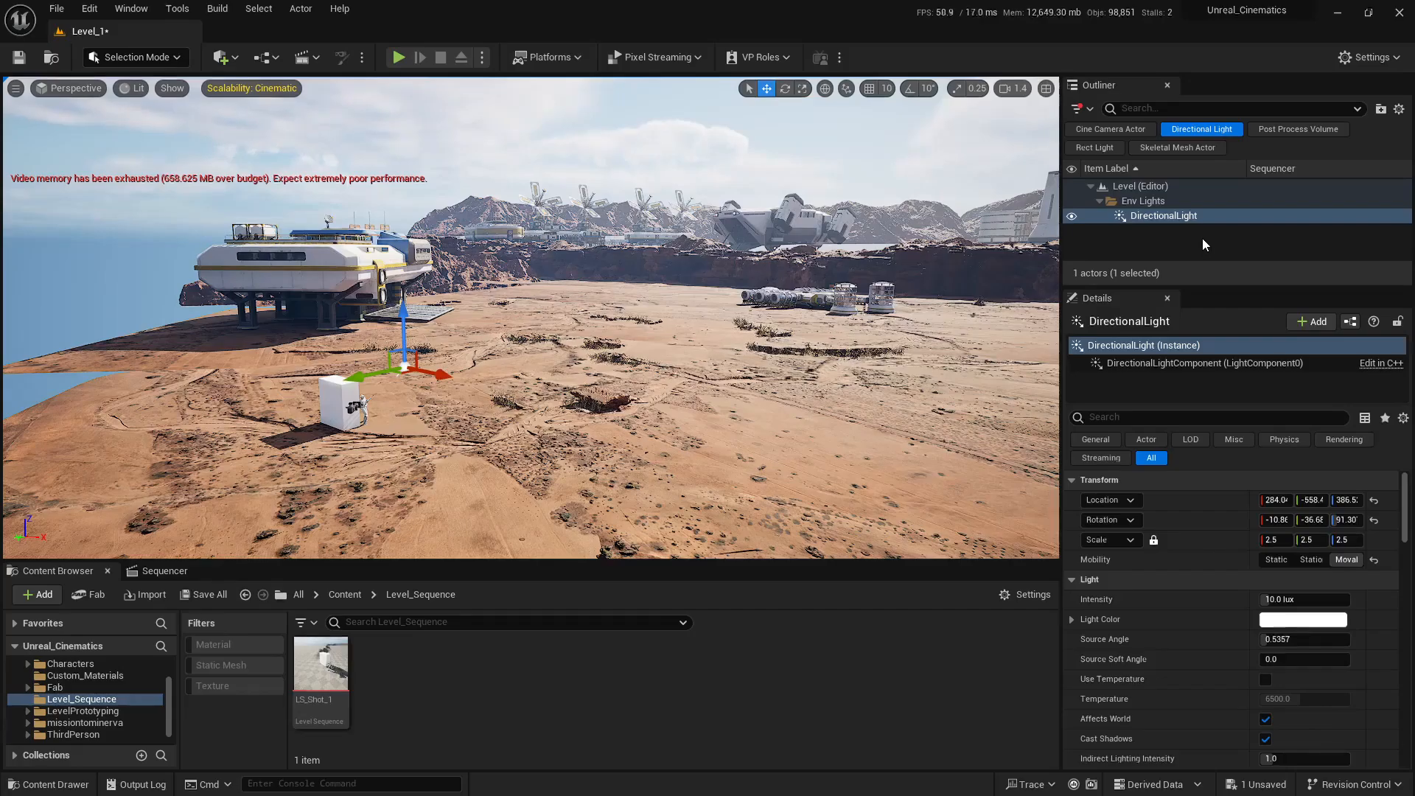
pyautogui.moveTo(663, 368); pyautogui.dragTo(664, 368, button='right')
pyautogui.scroll(2, 663, 369)
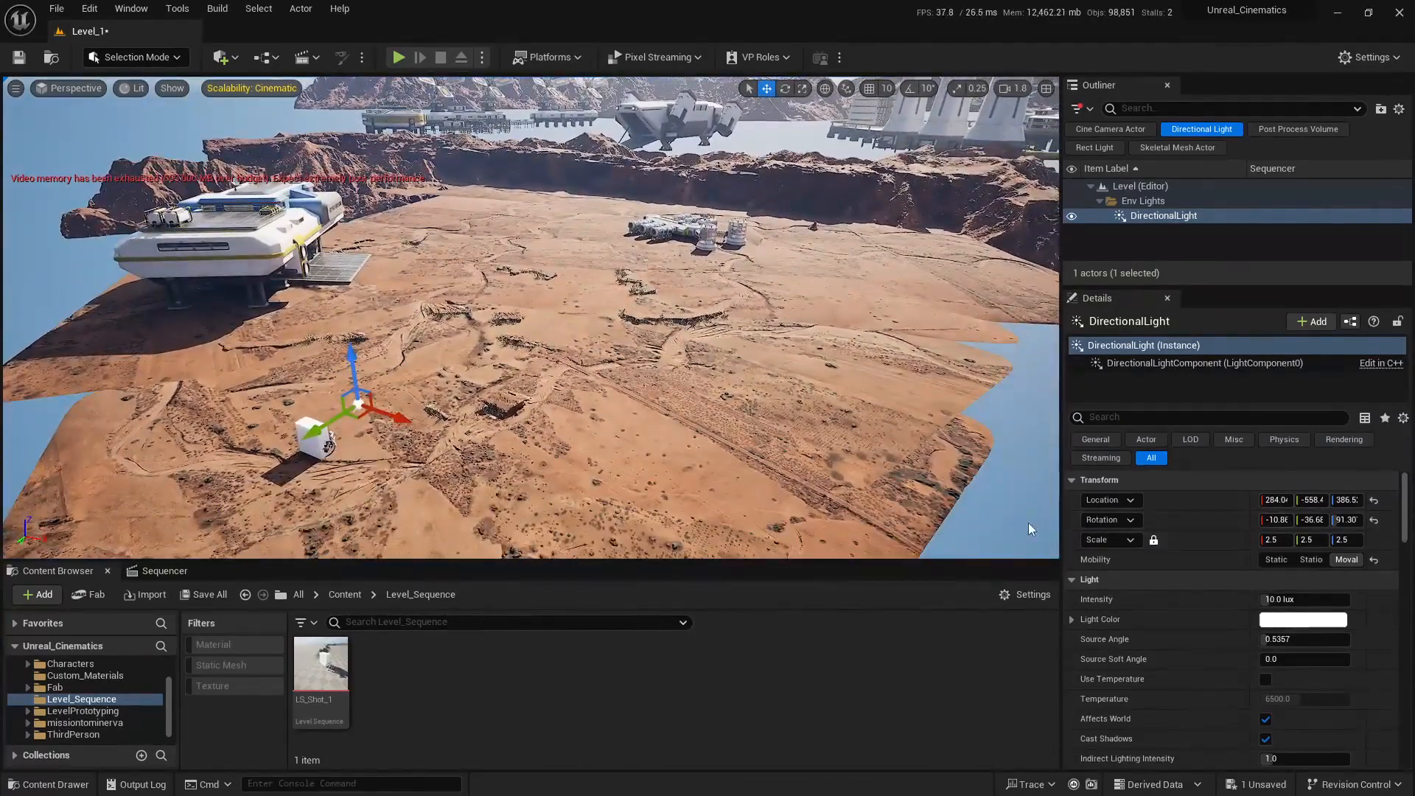
pyautogui.moveTo(1060, 525); pyautogui.dragTo(1002, 527)
pyautogui.moveTo(1342, 520)
pyautogui.mouseDown()
pyautogui.moveTo(1386, 519)
pyautogui.moveTo(1365, 520)
pyautogui.mouseUp()
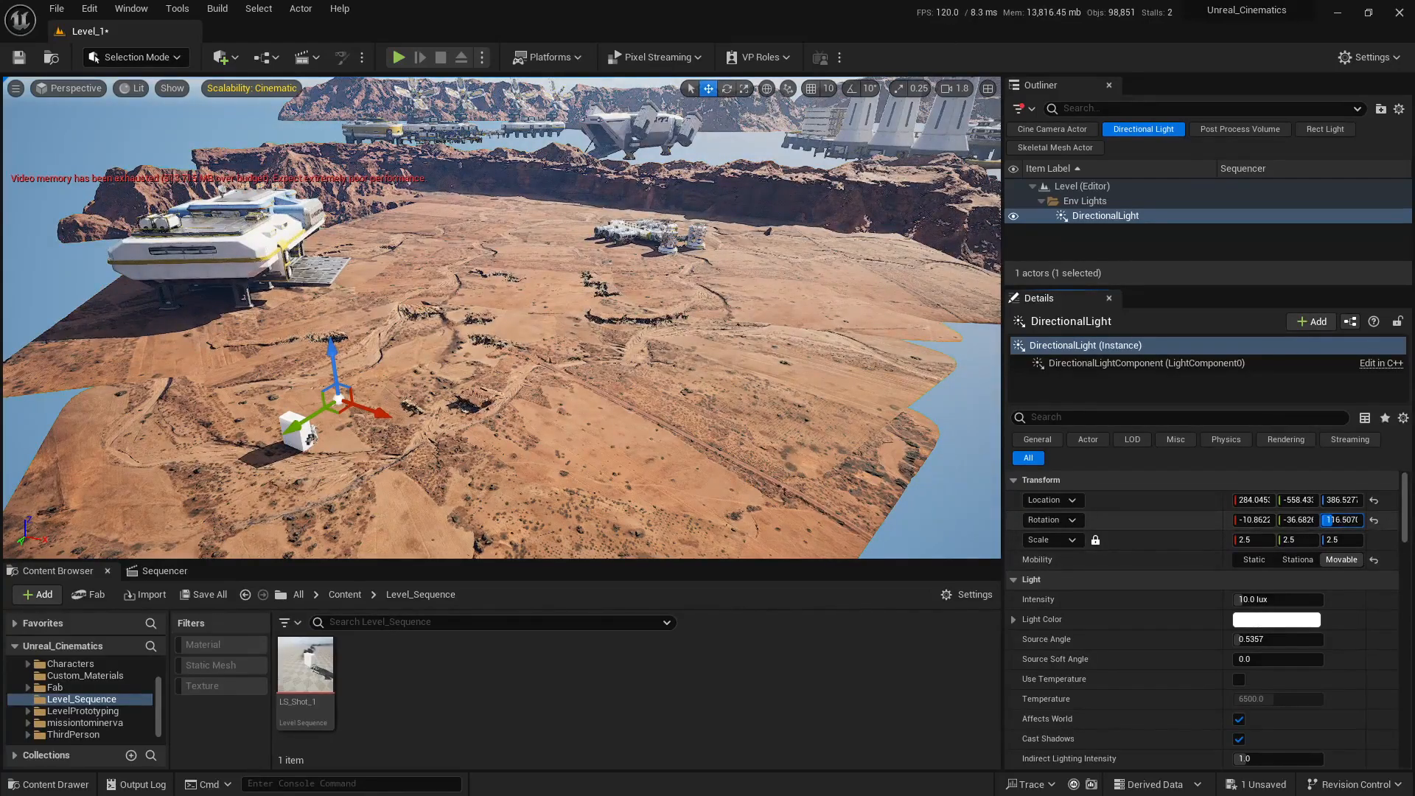
# Step: Save the unsaved level Level_1
pyautogui.press('s')
pyautogui.moveTo(560, 347); pyautogui.dragTo(553, 315, button='right')
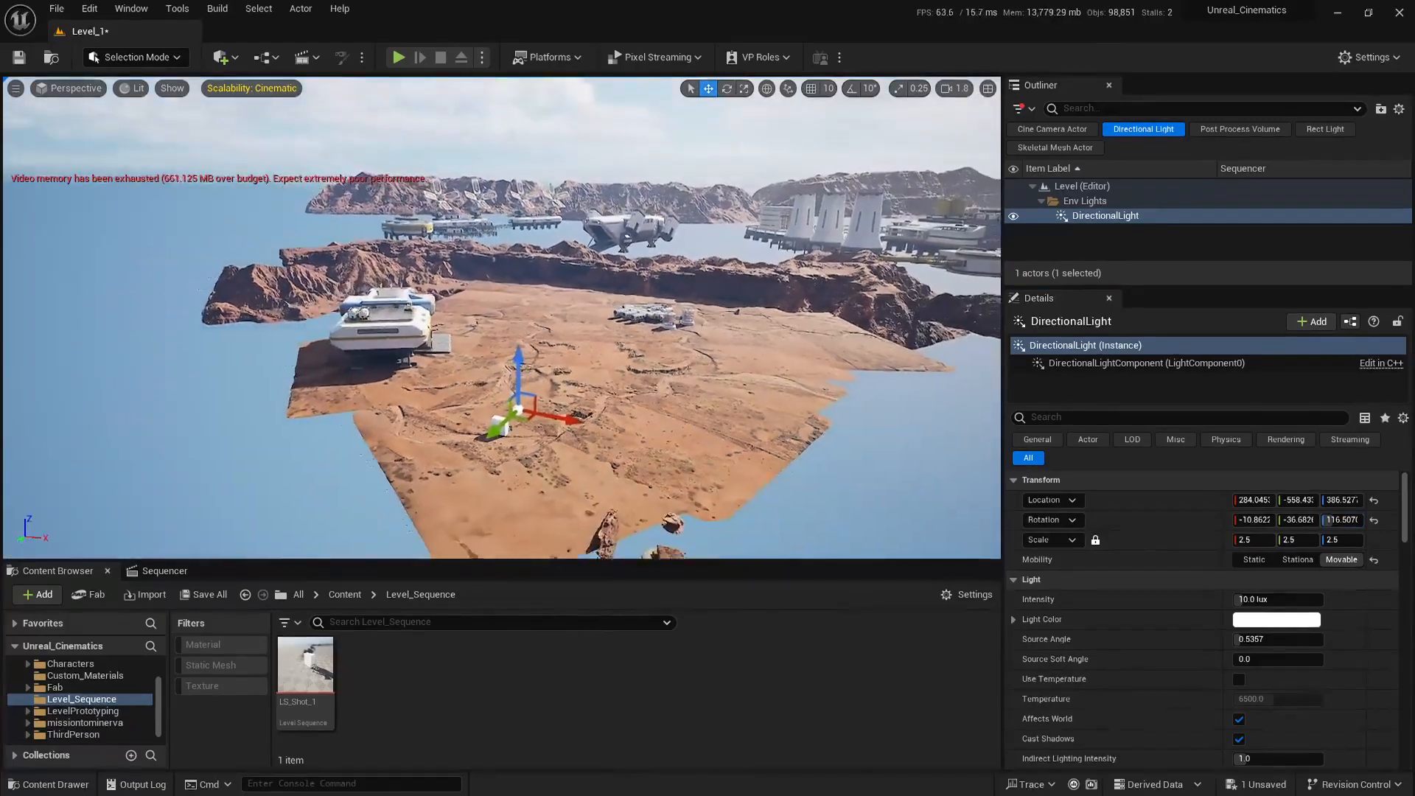
pyautogui.moveTo(697, 356); pyautogui.dragTo(697, 367, button='right')
pyautogui.press('w')
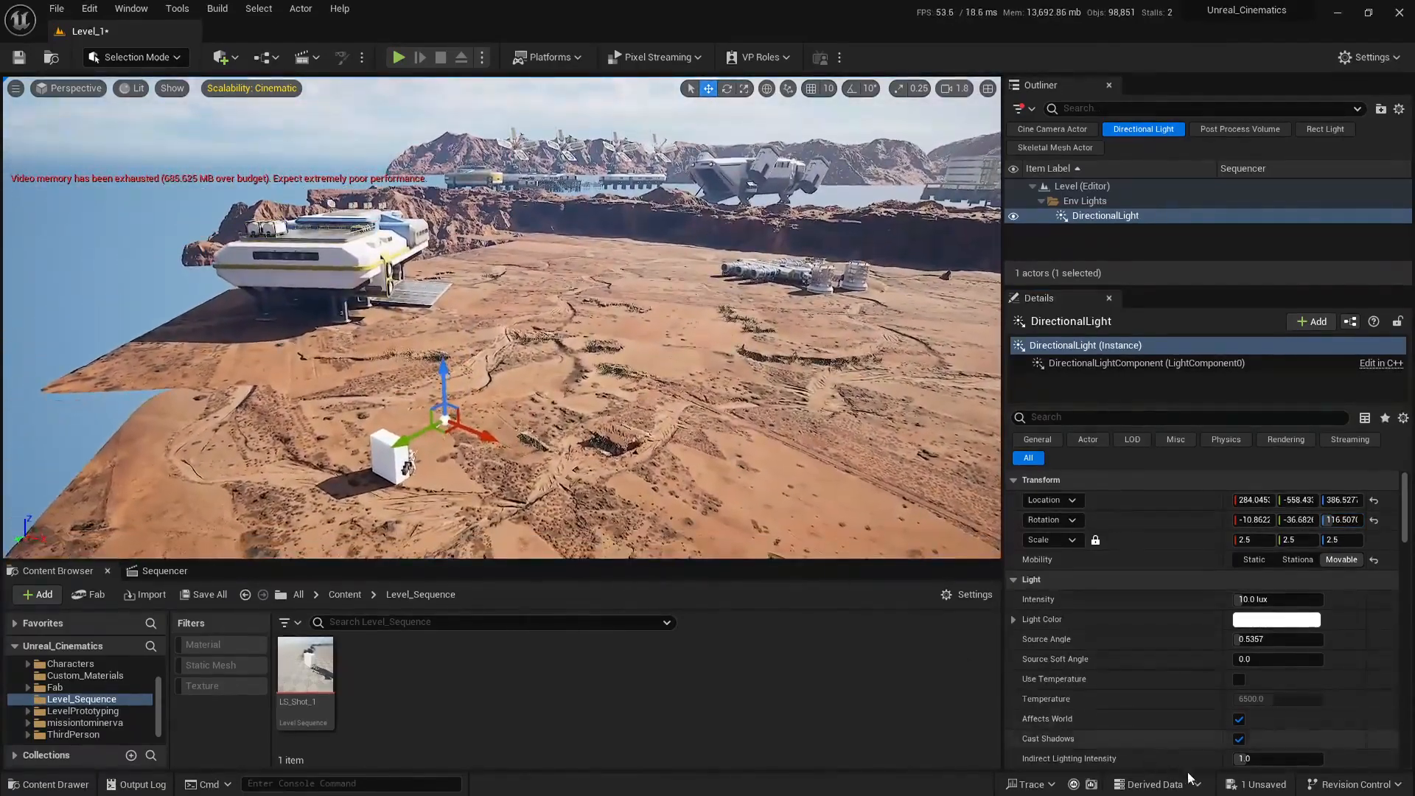
pyautogui.click(1258, 786)
pyautogui.click(825, 553)
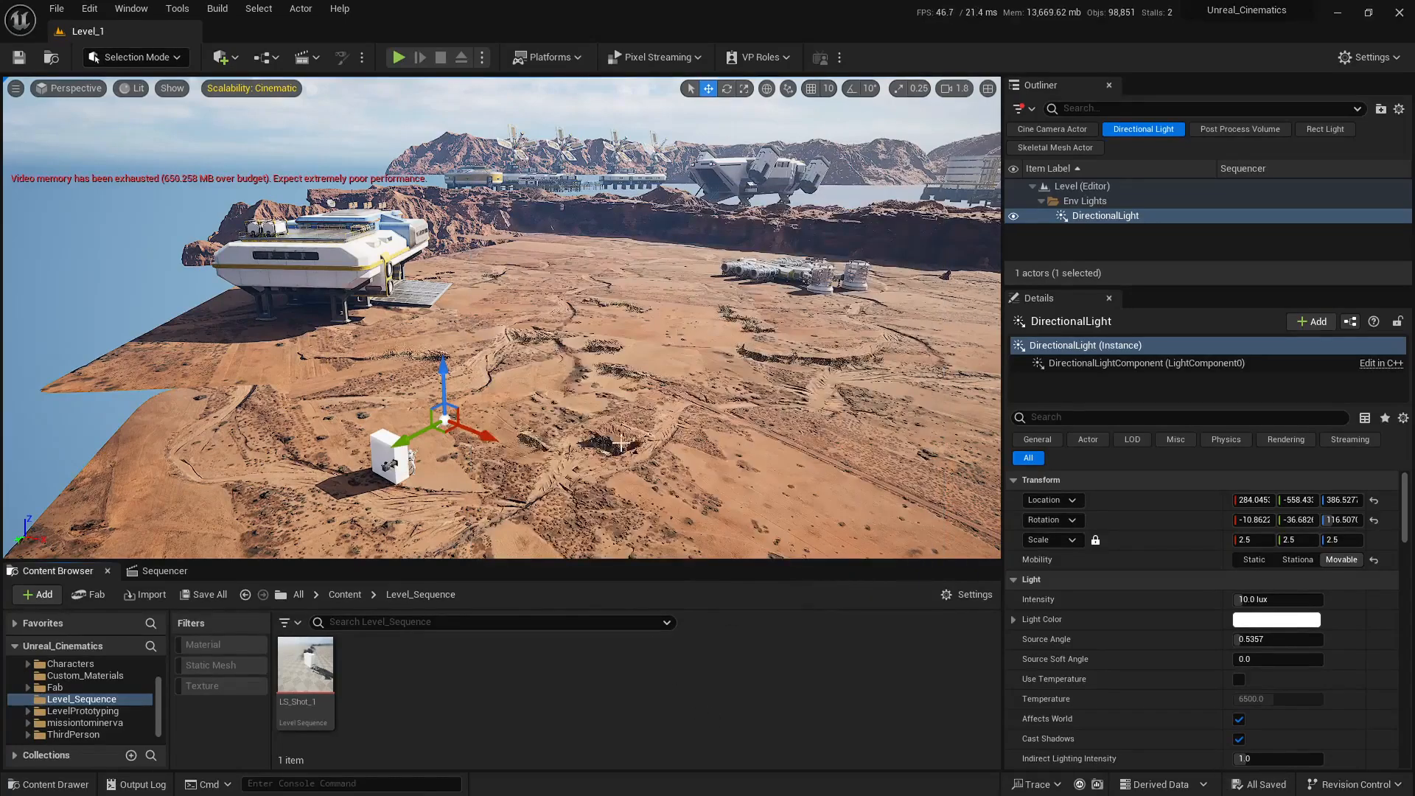
# Step: Restore the side-by-side cine camera and free views, and set the directional light's Z rotation to about 123.7°
pyautogui.moveTo(681, 378); pyautogui.dragTo(681, 383, button='right')
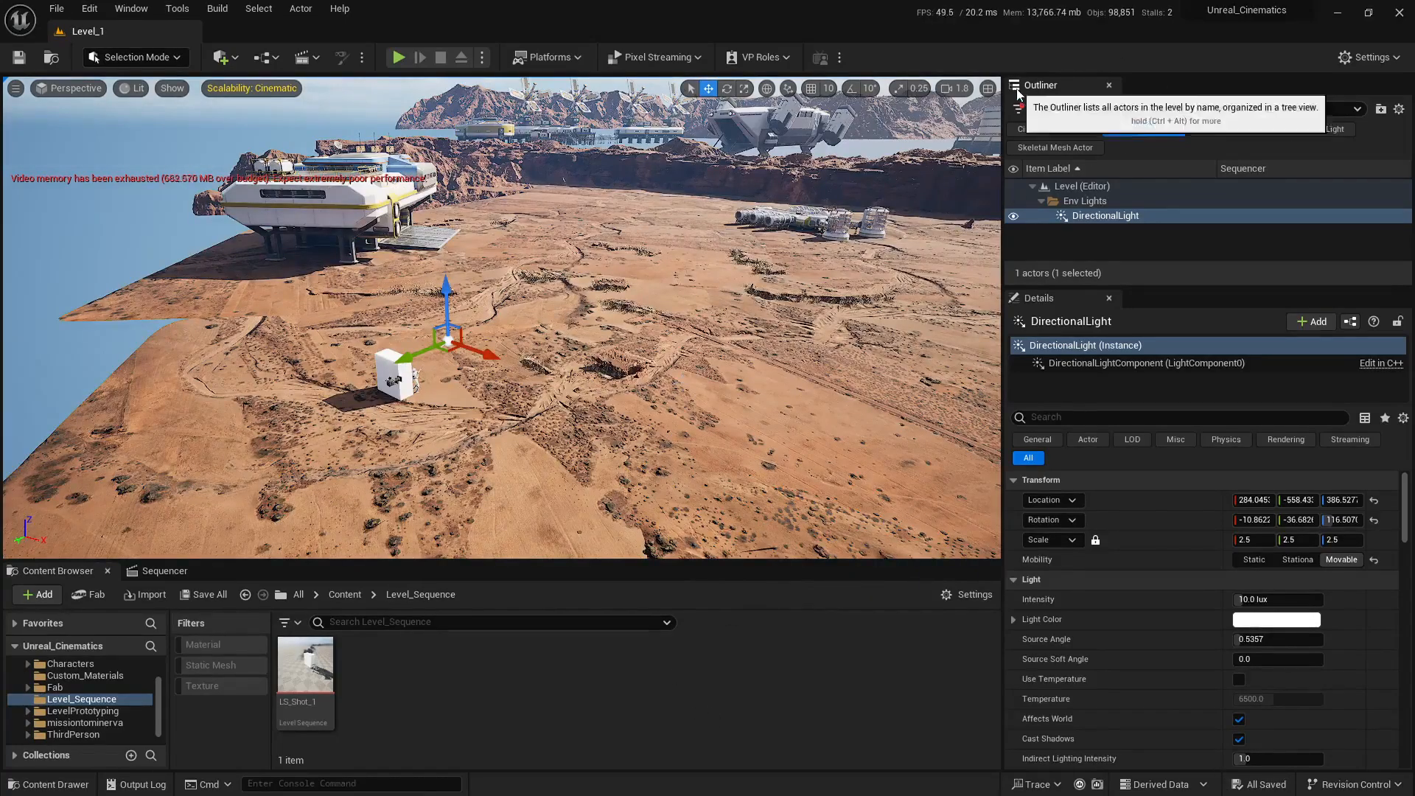
pyautogui.click(989, 87)
pyautogui.moveTo(804, 324)
pyautogui.mouseDown(button='right')
pyautogui.moveTo(866, 321)
pyautogui.moveTo(789, 322)
pyautogui.mouseUp(button='right')
pyautogui.press('w')
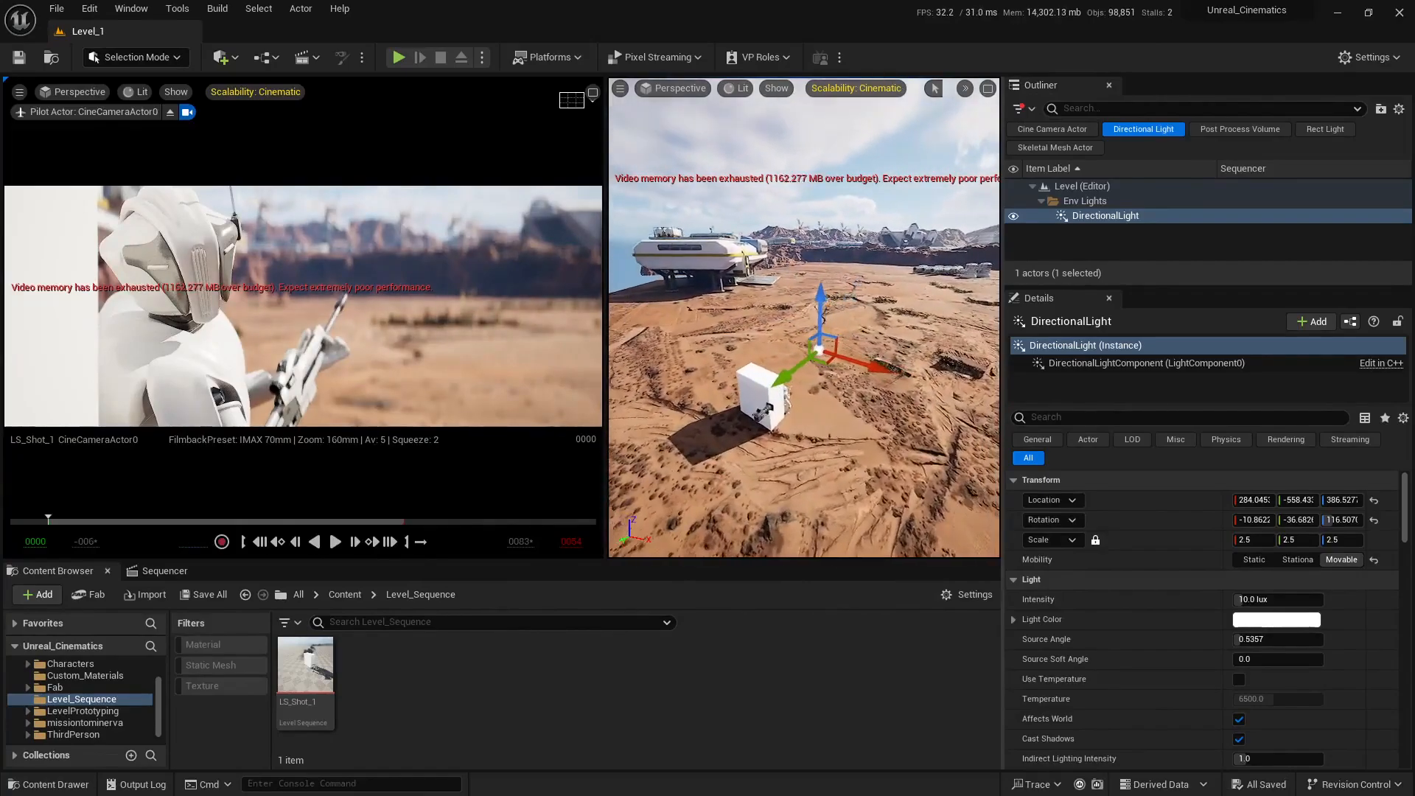
pyautogui.click(1347, 519)
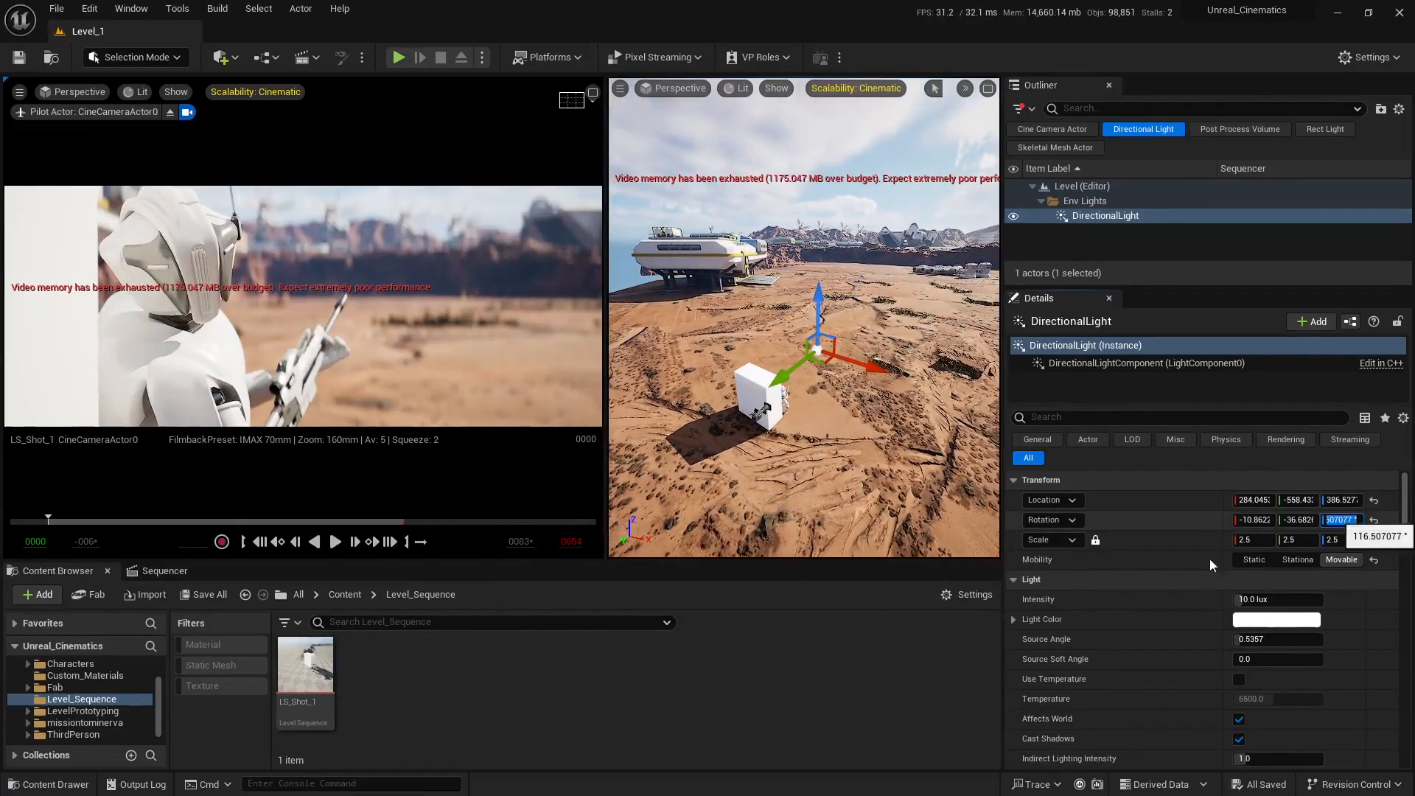
pyautogui.click(972, 651)
pyautogui.moveTo(1334, 519)
pyautogui.mouseDown()
pyautogui.moveTo(1367, 519)
pyautogui.moveTo(1331, 519)
pyautogui.mouseUp()
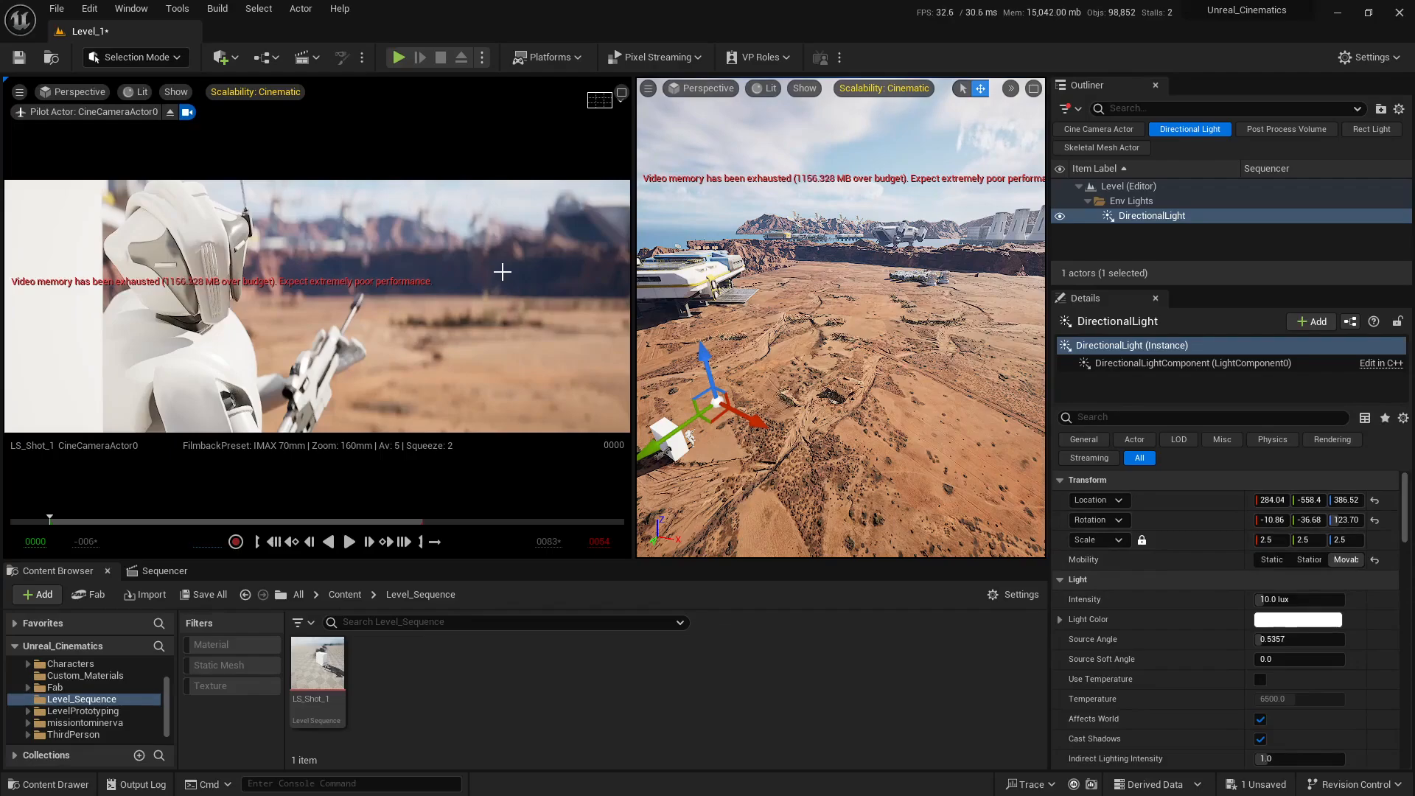
# Step: Maximize the free perspective view, examine the shadow of the white block up close and from above, and clear the selection
pyautogui.click(1033, 89)
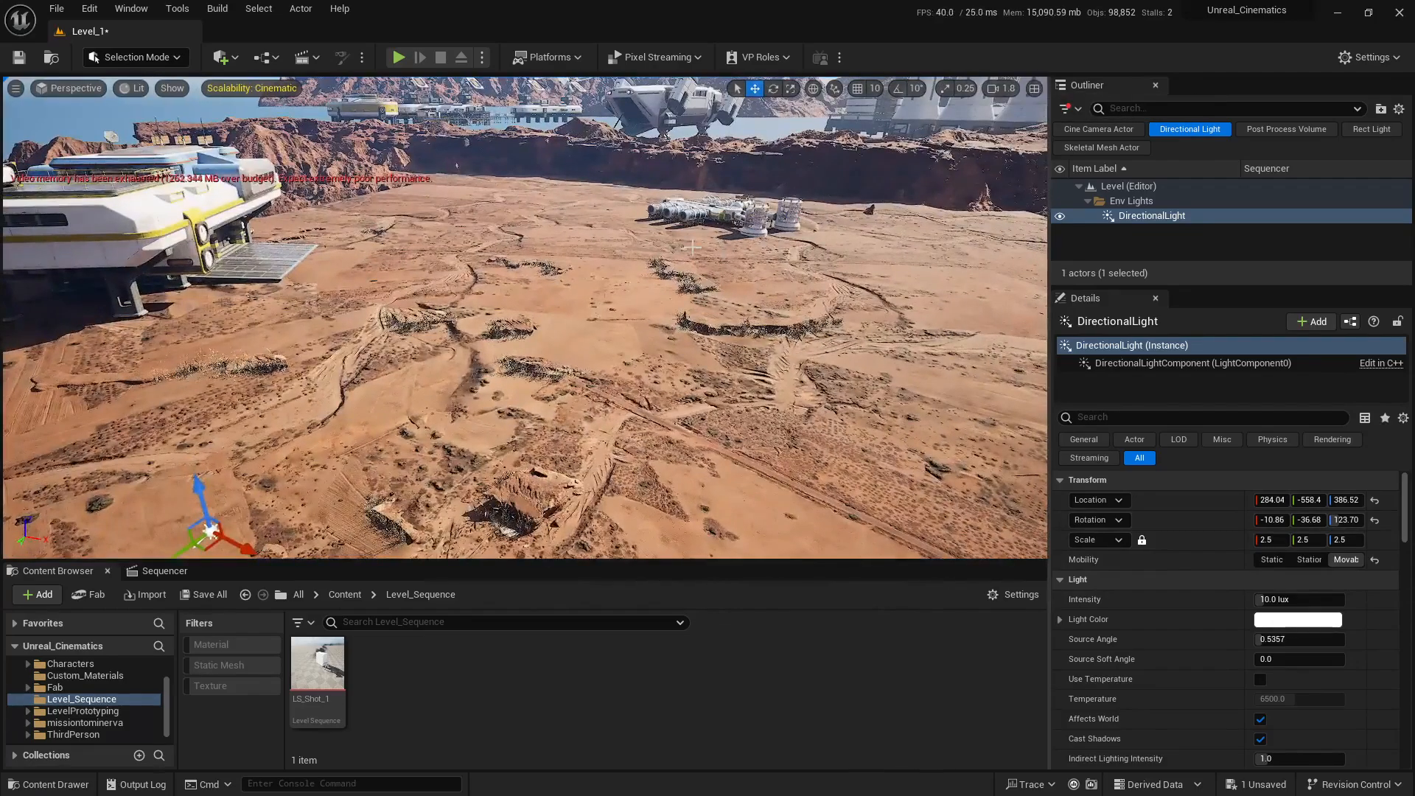
pyautogui.press('s')
pyautogui.moveTo(525, 317); pyautogui.dragTo(531, 229, button='right')
pyautogui.press('w')
pyautogui.moveTo(612, 317); pyautogui.dragTo(446, 403, button='right')
pyautogui.scroll(-3, 547, 388)
pyautogui.press('d')
pyautogui.press('w')
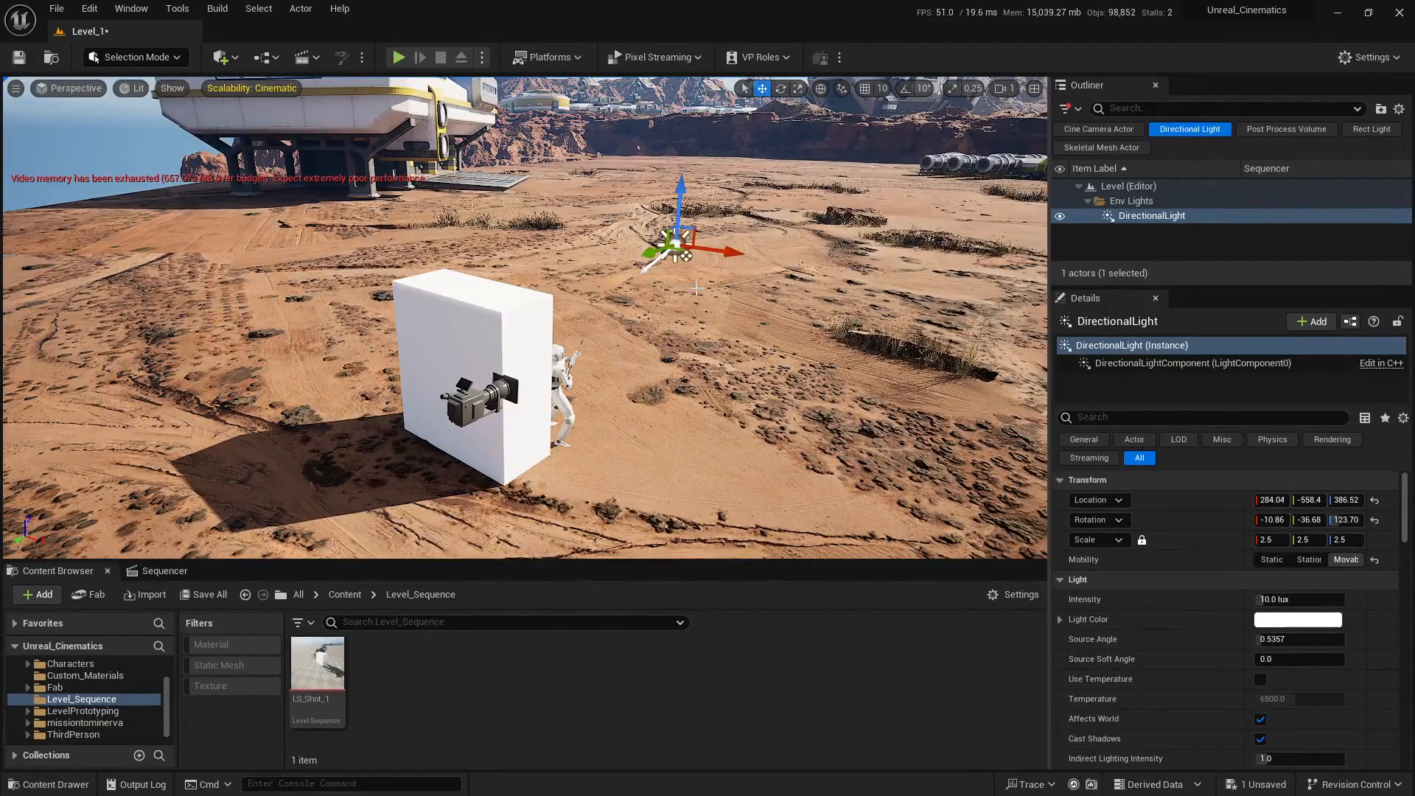
pyautogui.press('s')
pyautogui.moveTo(696, 288); pyautogui.dragTo(774, 335, button='right')
pyautogui.scroll(3, 690, 368)
pyautogui.press('s')
pyautogui.press('w')
pyautogui.press('Escape')
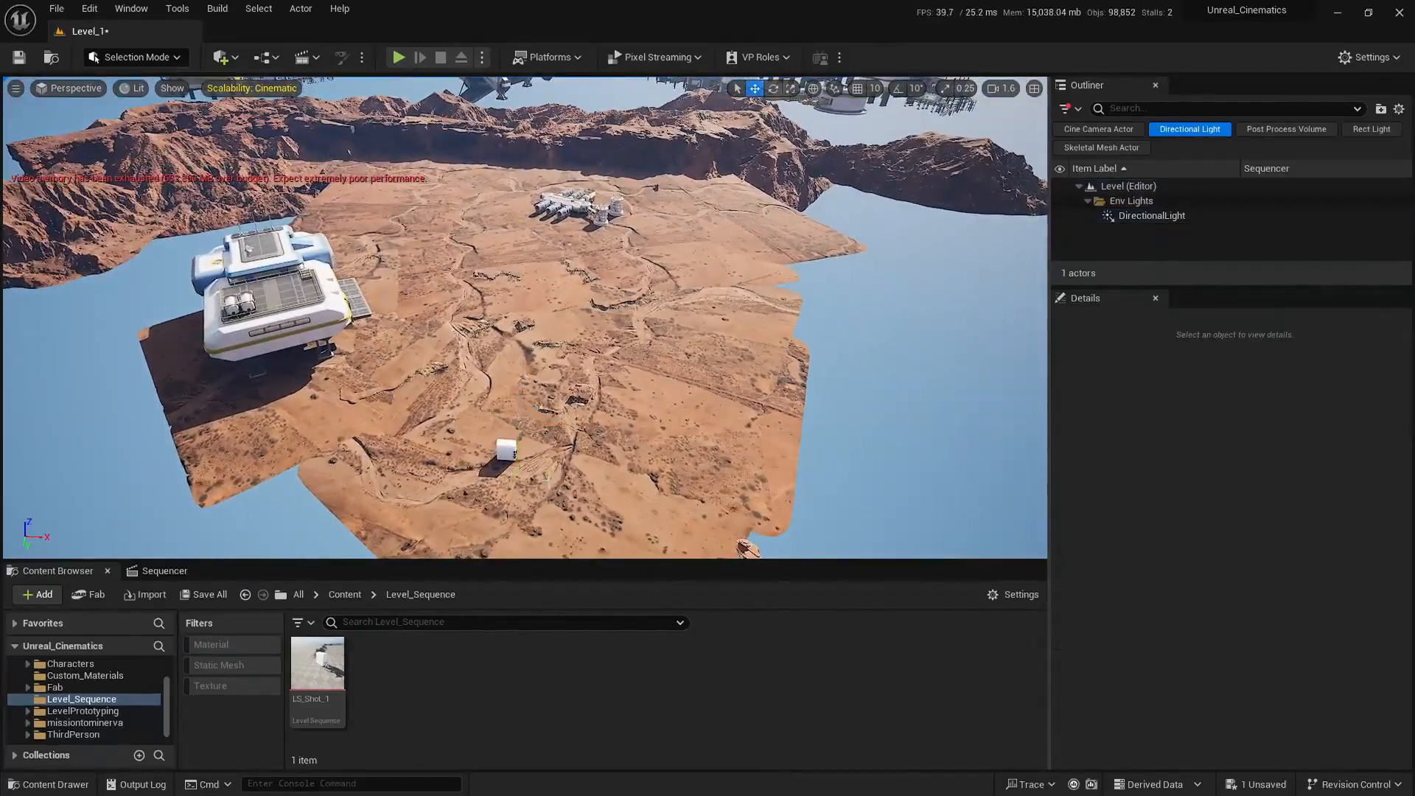
# Step: Examine the sunlight and shadows across the terrain, the base building and the distant structures from several angles
pyautogui.press('s')
pyautogui.moveTo(540, 498); pyautogui.dragTo(522, 464, button='right')
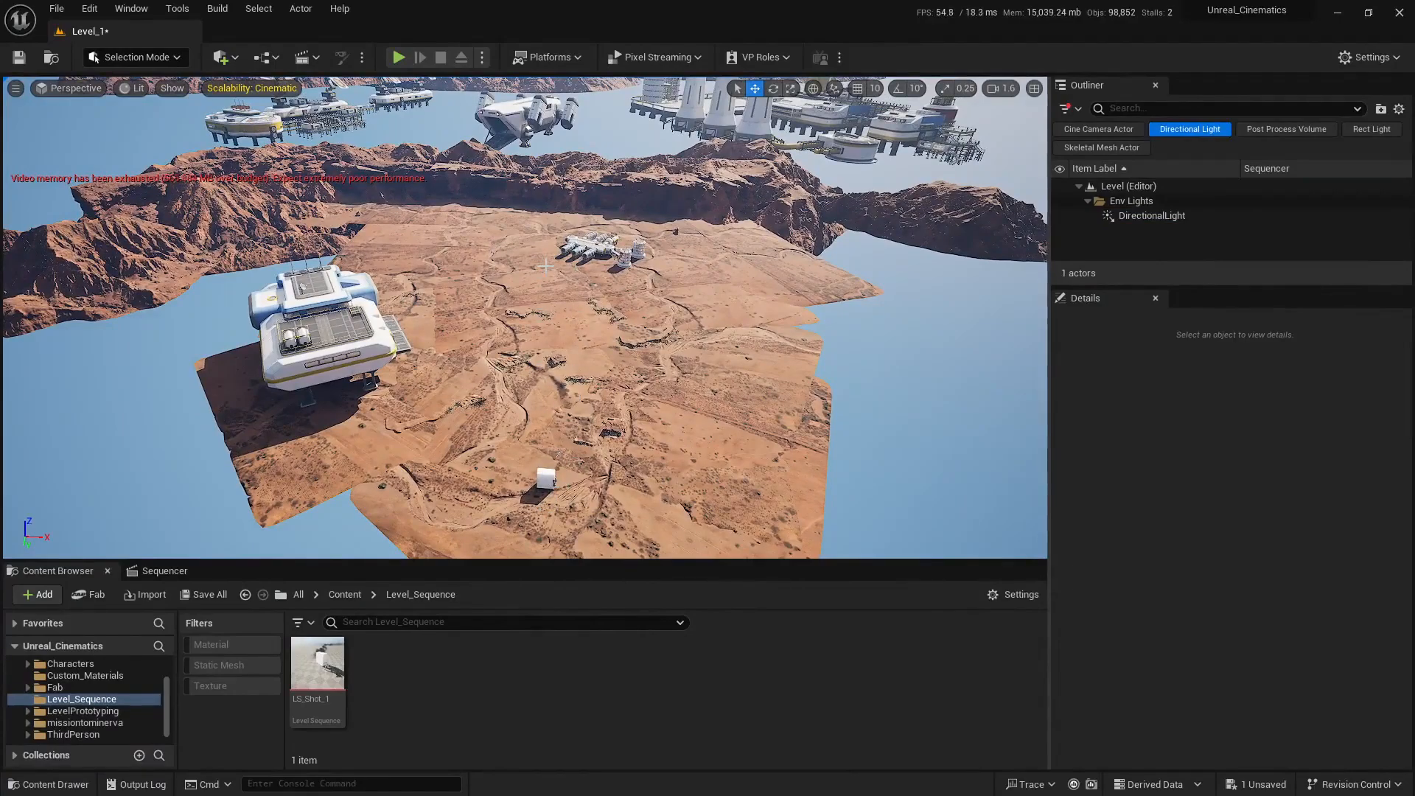
pyautogui.press('d')
pyautogui.moveTo(545, 417); pyautogui.dragTo(376, 376, button='right')
pyautogui.scroll(1, 545, 417)
pyautogui.press('w')
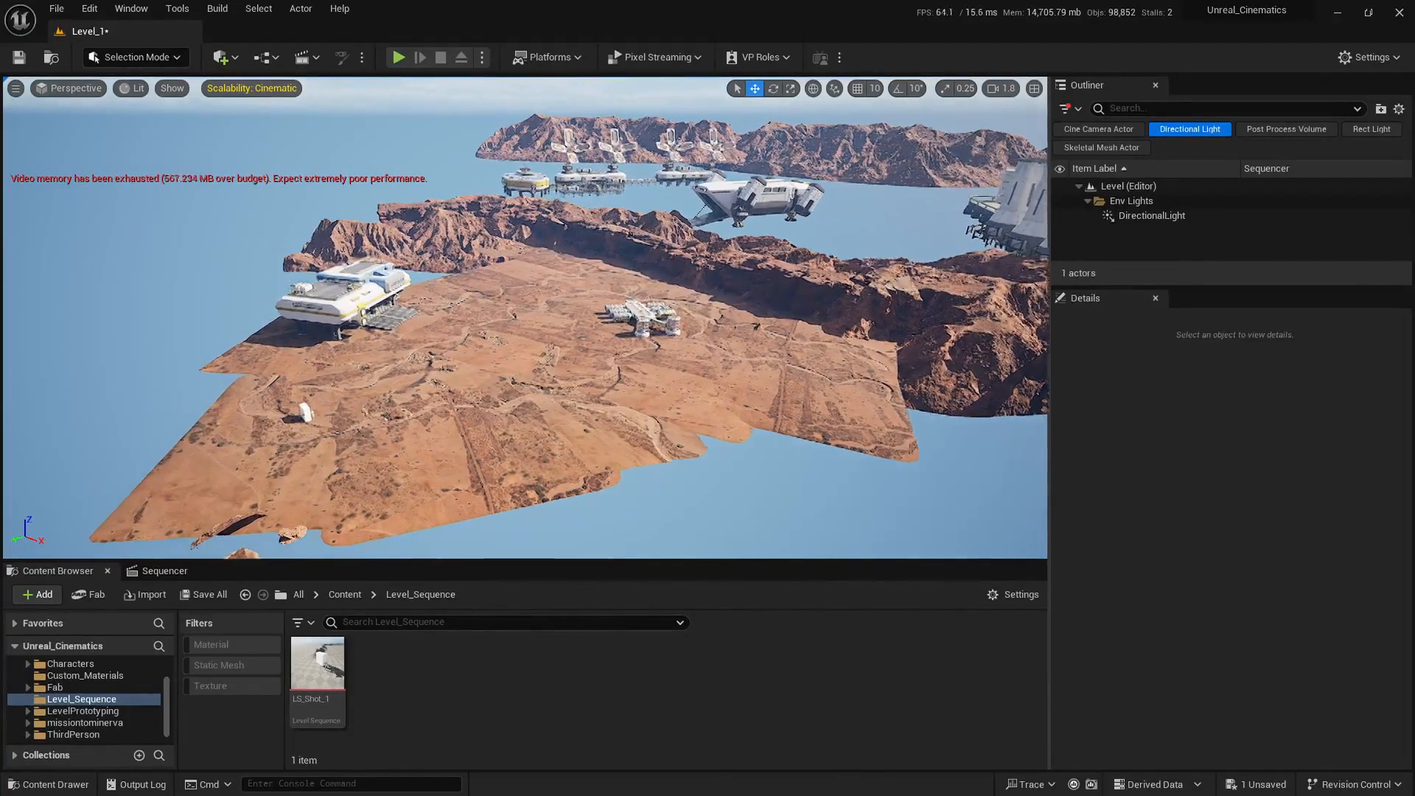
pyautogui.press('w')
pyautogui.press('a')
pyautogui.moveTo(376, 376); pyautogui.dragTo(317, 412, button='right')
pyautogui.scroll(3, 545, 417)
pyautogui.press('s')
pyautogui.press('d')
pyautogui.scroll(-4, 546, 417)
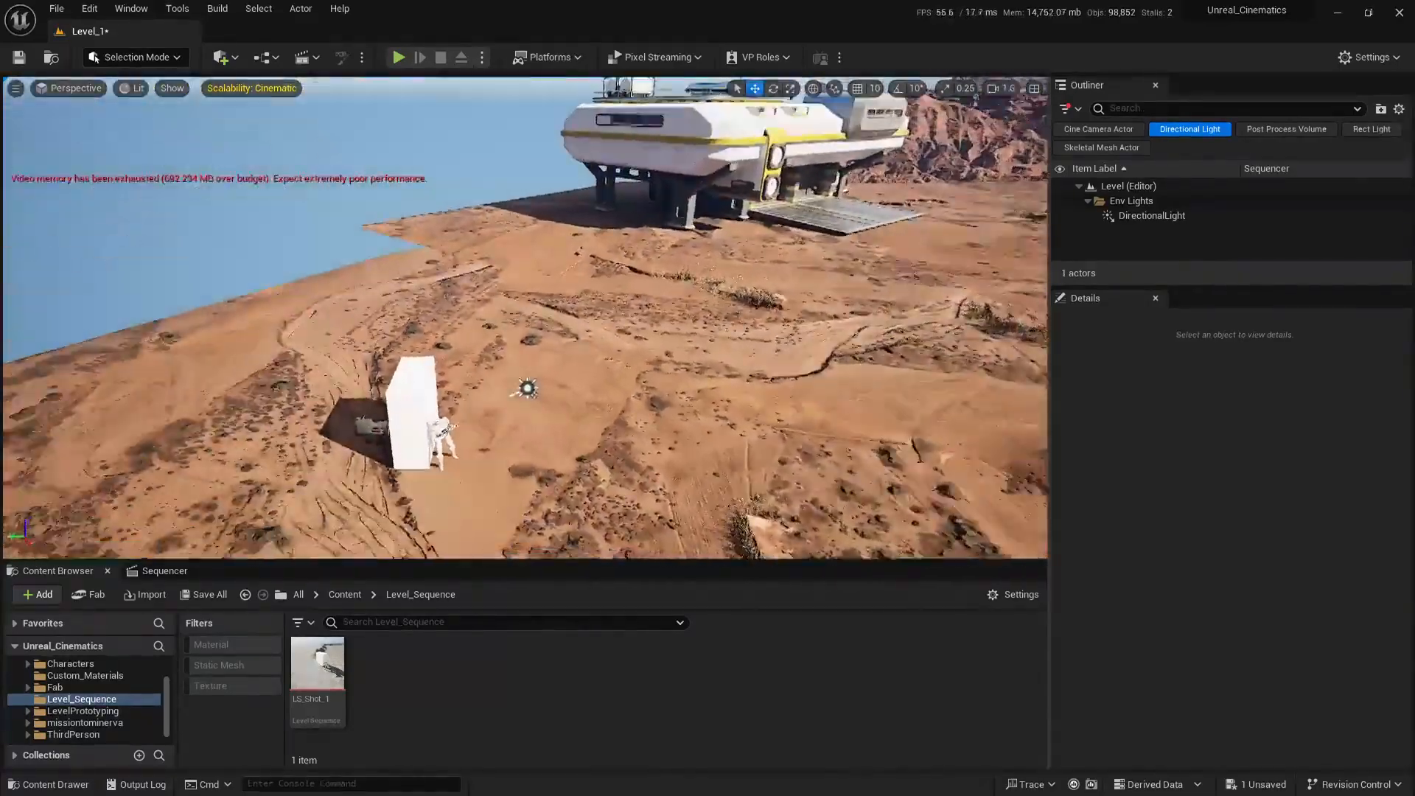
pyautogui.press('w')
pyautogui.scroll(-3, 647, 209)
pyautogui.moveTo(646, 210); pyautogui.dragTo(796, 164, button='right')
pyautogui.press('a')
pyautogui.press('a')
pyautogui.press('w')
pyautogui.press('s')
pyautogui.moveTo(686, 343); pyautogui.dragTo(504, 307, button='right')
pyautogui.press('a')
pyautogui.press('s')
pyautogui.scroll(1, 669, 304)
pyautogui.press('d')
pyautogui.press('s')
pyautogui.scroll(1, 670, 305)
pyautogui.press('s')
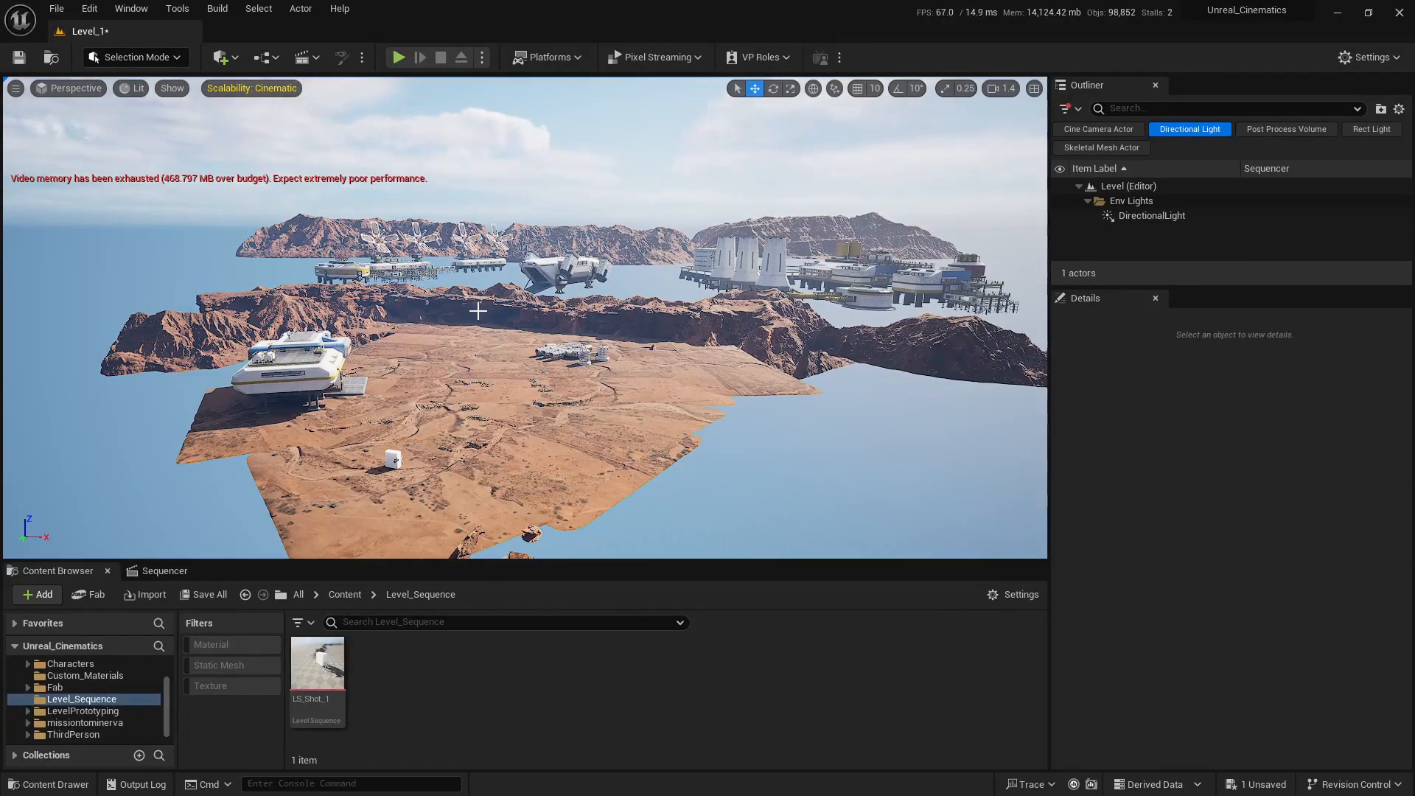
# Step: Restore the side-by-side camera and free views and reselect the directional light
pyautogui.click(1034, 88)
pyautogui.moveTo(950, 314); pyautogui.dragTo(856, 297, button='right')
pyautogui.press('w')
pyautogui.press('s')
pyautogui.click(1159, 221)
pyautogui.press('s')
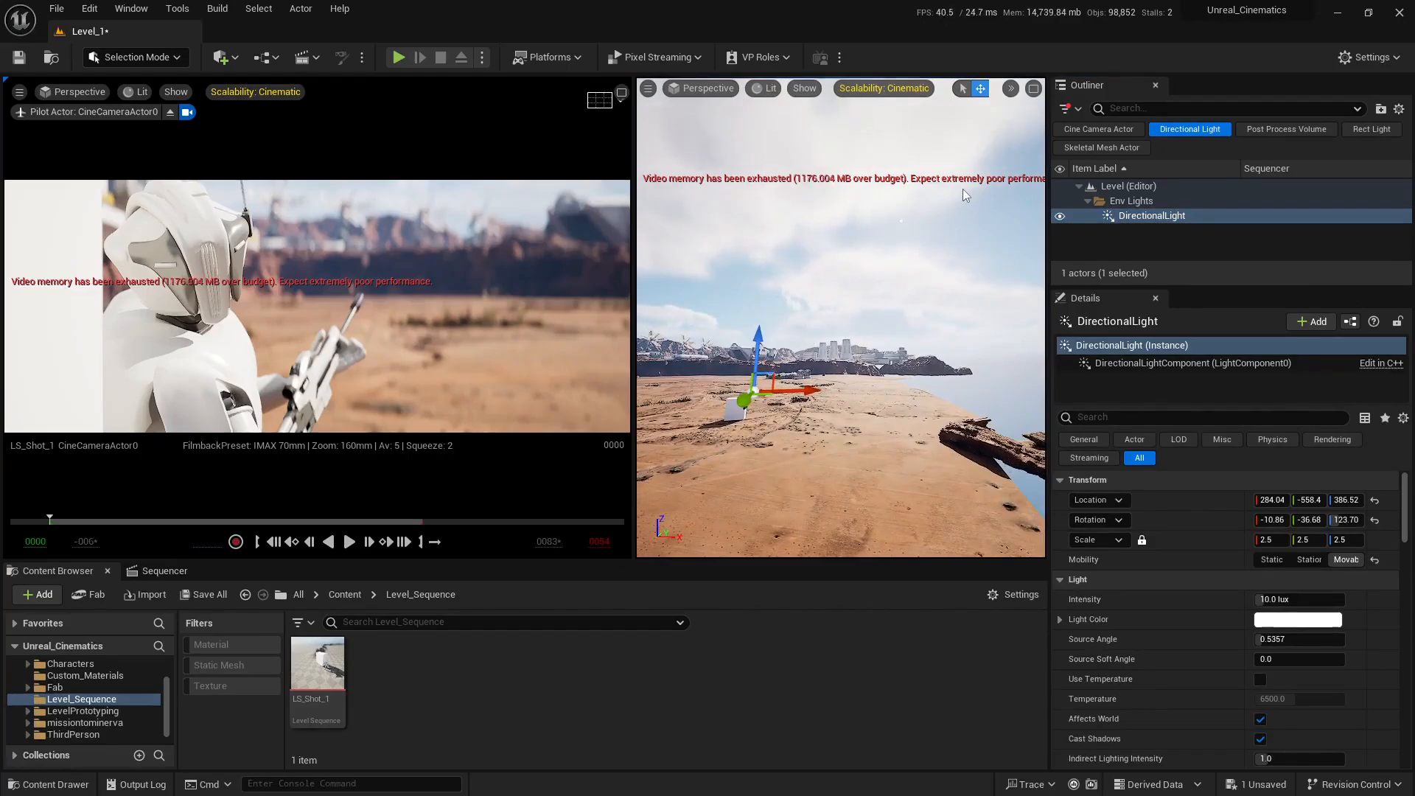
# Step: Examine the sky and the sun's position from several sides of the terrain in the free view
pyautogui.press('s')
pyautogui.moveTo(963, 188); pyautogui.dragTo(1172, 150, button='right')
pyautogui.press('a')
pyautogui.press('e')
pyautogui.press('s')
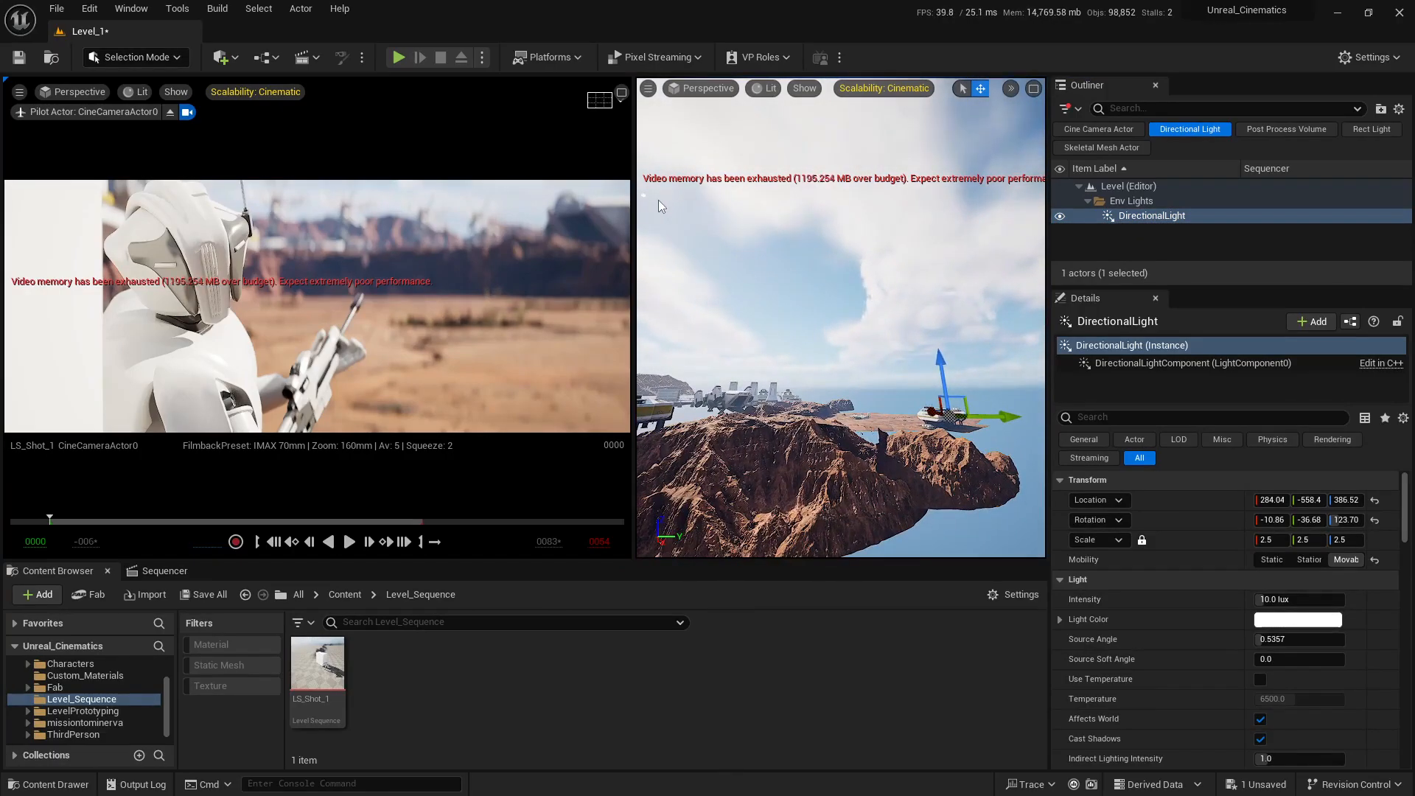
pyautogui.moveTo(657, 200); pyautogui.dragTo(782, 216, button='right')
pyautogui.press('a')
pyautogui.moveTo(676, 264); pyautogui.dragTo(706, 276, button='right')
pyautogui.press('e')
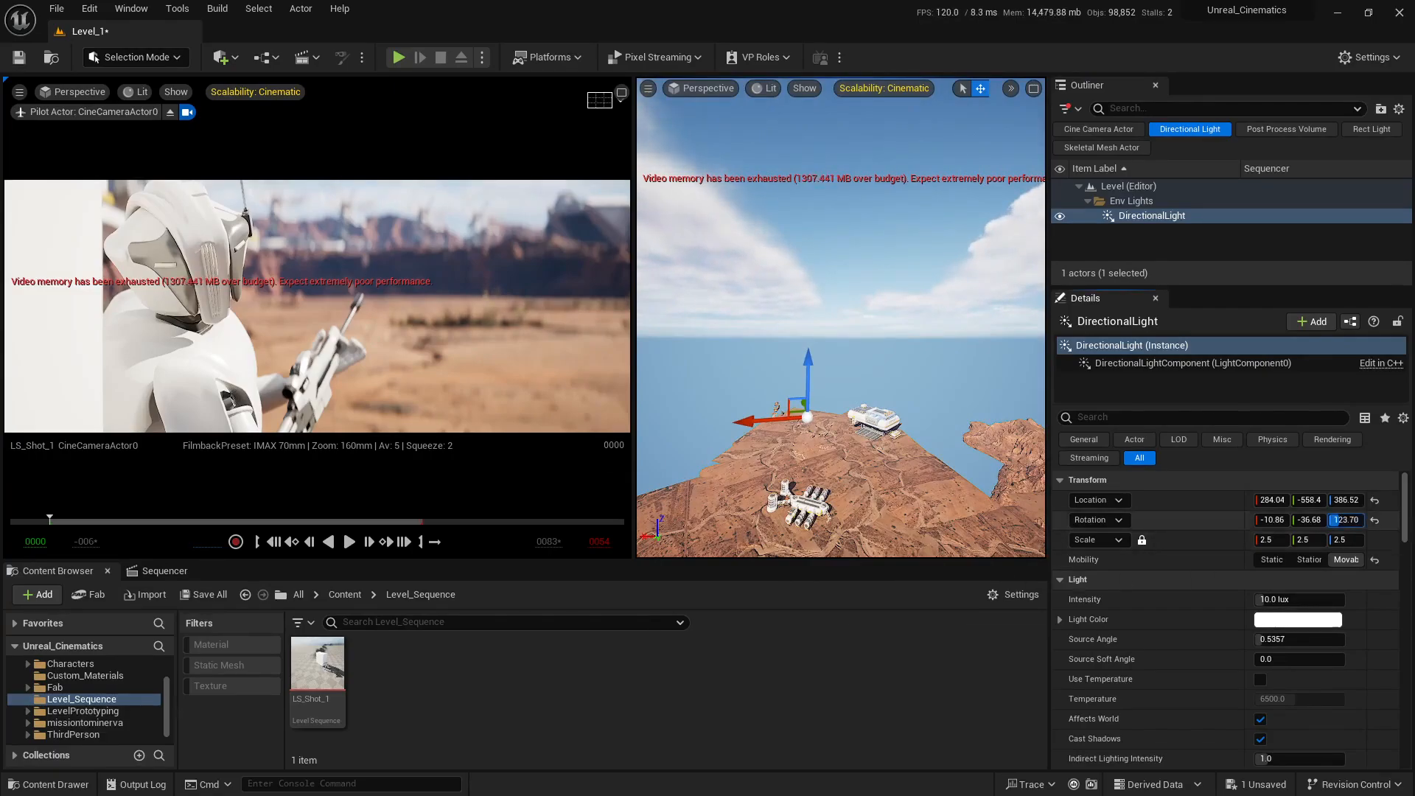
# Step: Try turning the directional light to about 285.7° on Z, view the level from afar, and undo the rotation
pyautogui.moveTo(1346, 520); pyautogui.dragTo(882, 278)
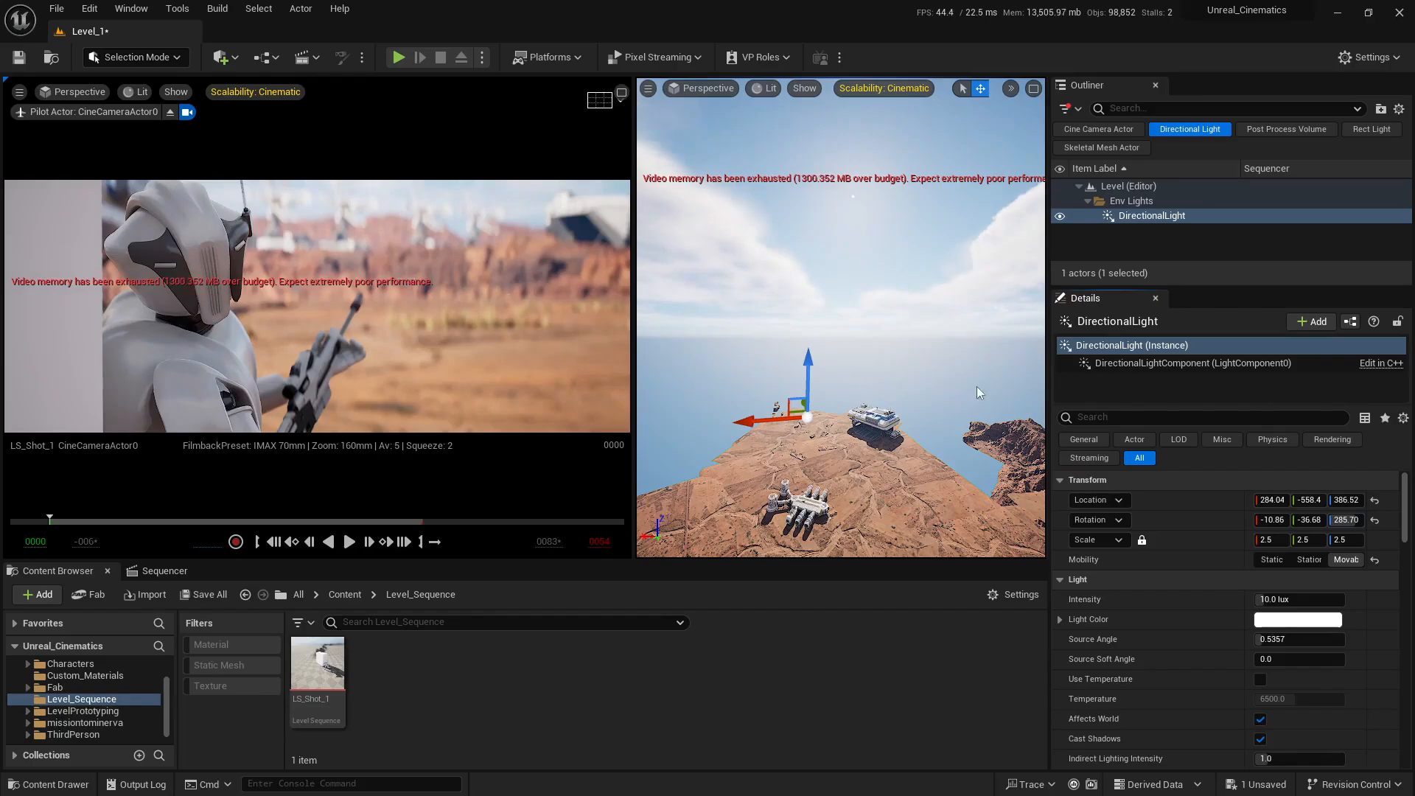
pyautogui.moveTo(978, 393); pyautogui.dragTo(713, 466, button='right')
pyautogui.press('d')
pyautogui.press('w')
pyautogui.press('d')
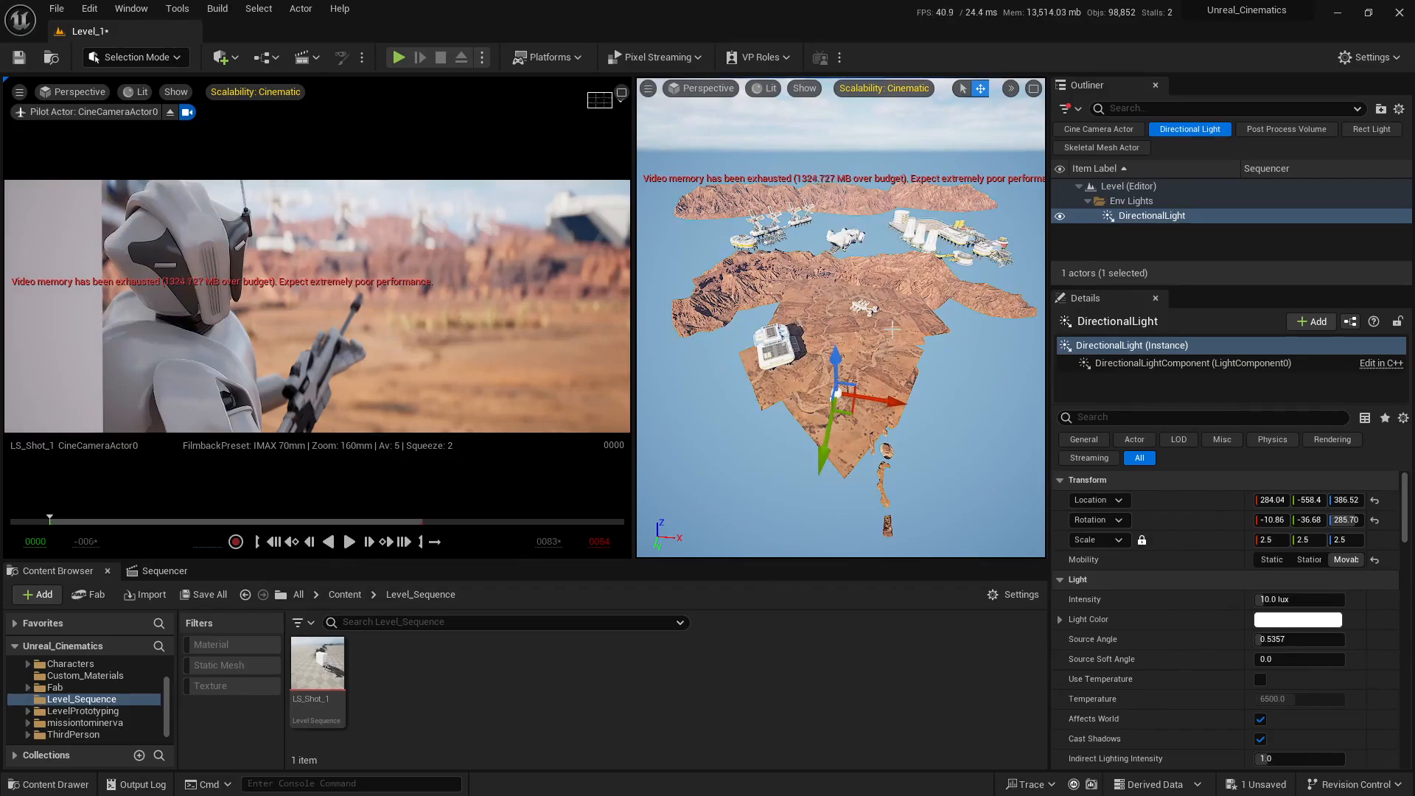
pyautogui.press('s')
pyautogui.moveTo(892, 329); pyautogui.dragTo(891, 271, button='right')
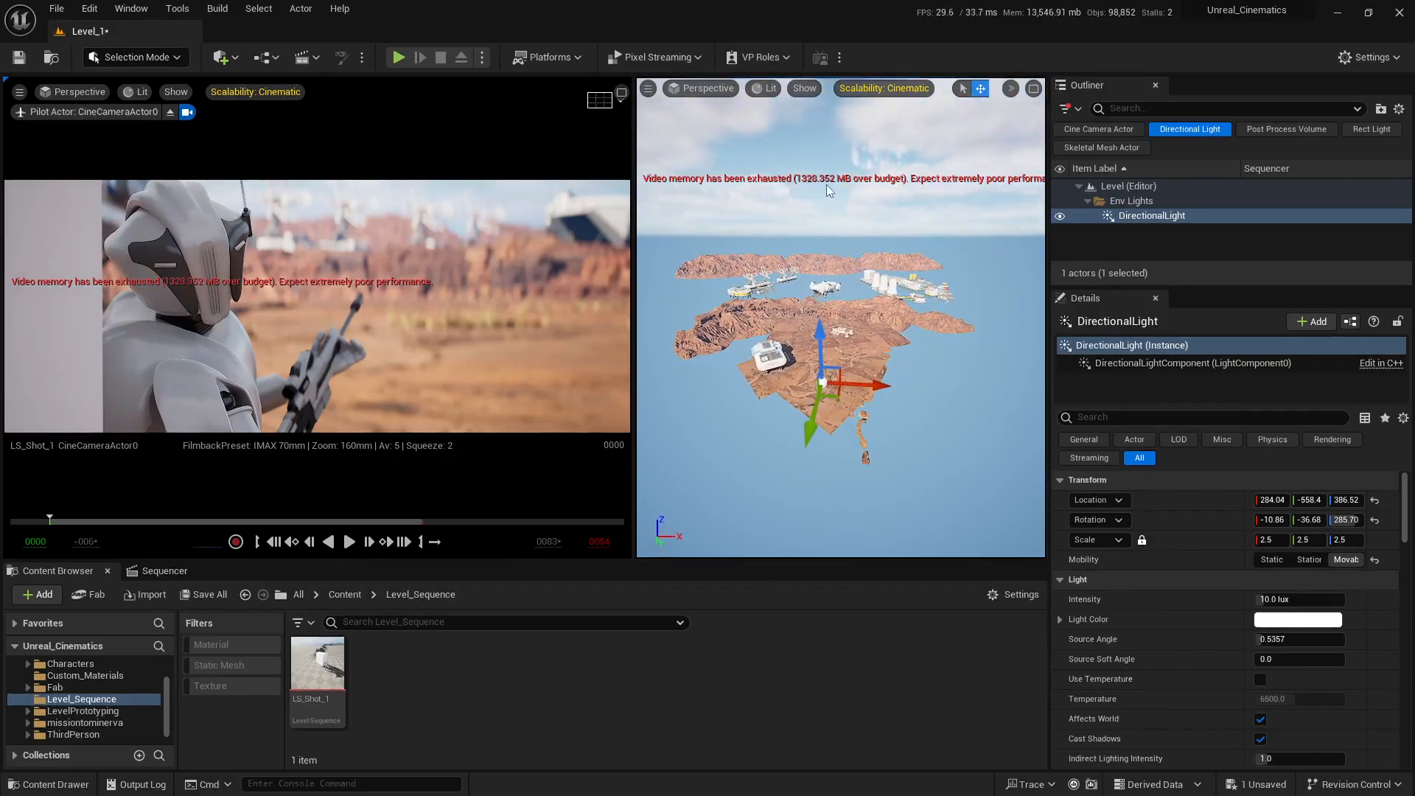
pyautogui.press('s')
pyautogui.moveTo(826, 185); pyautogui.dragTo(826, 150, button='right')
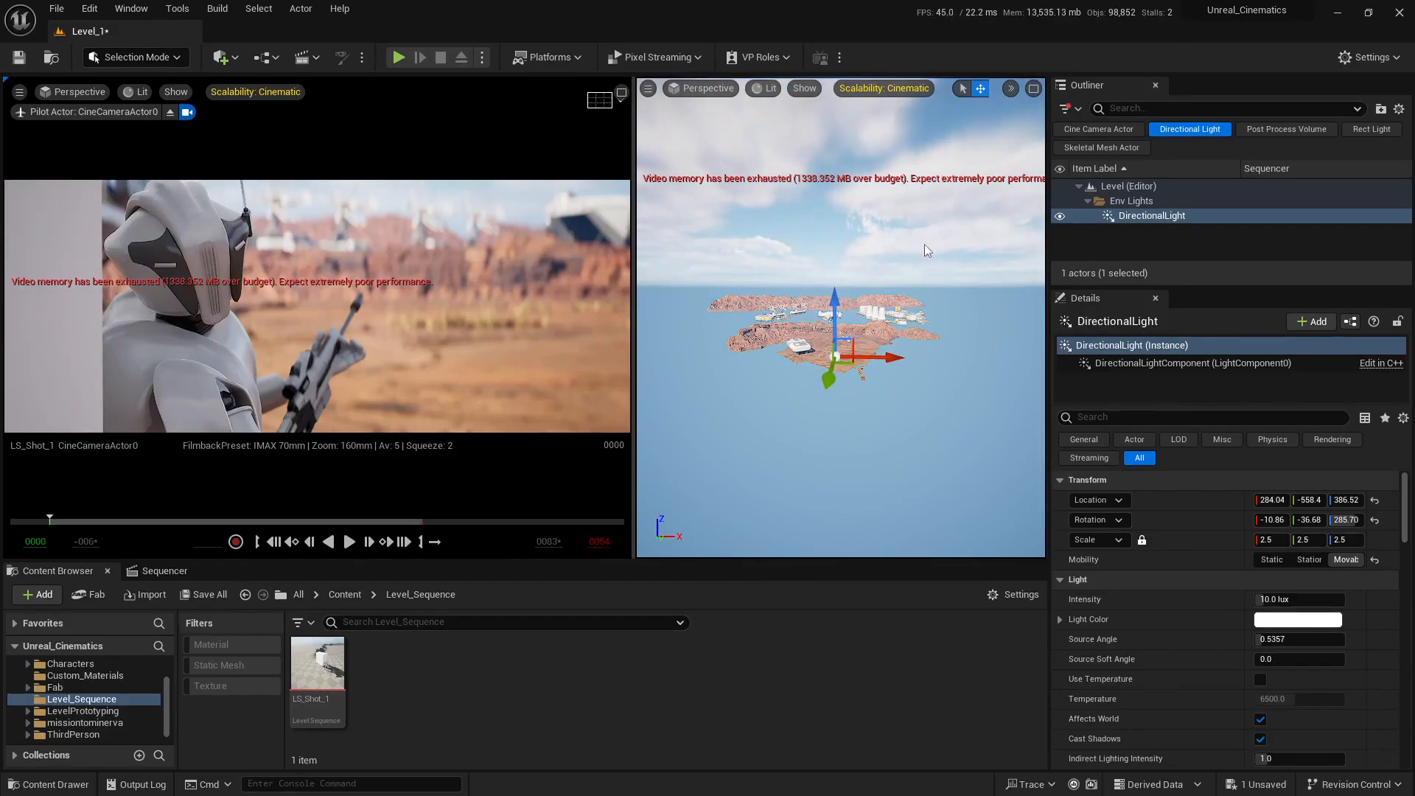
pyautogui.press('w')
pyautogui.moveTo(924, 245); pyautogui.dragTo(924, 263, button='right')
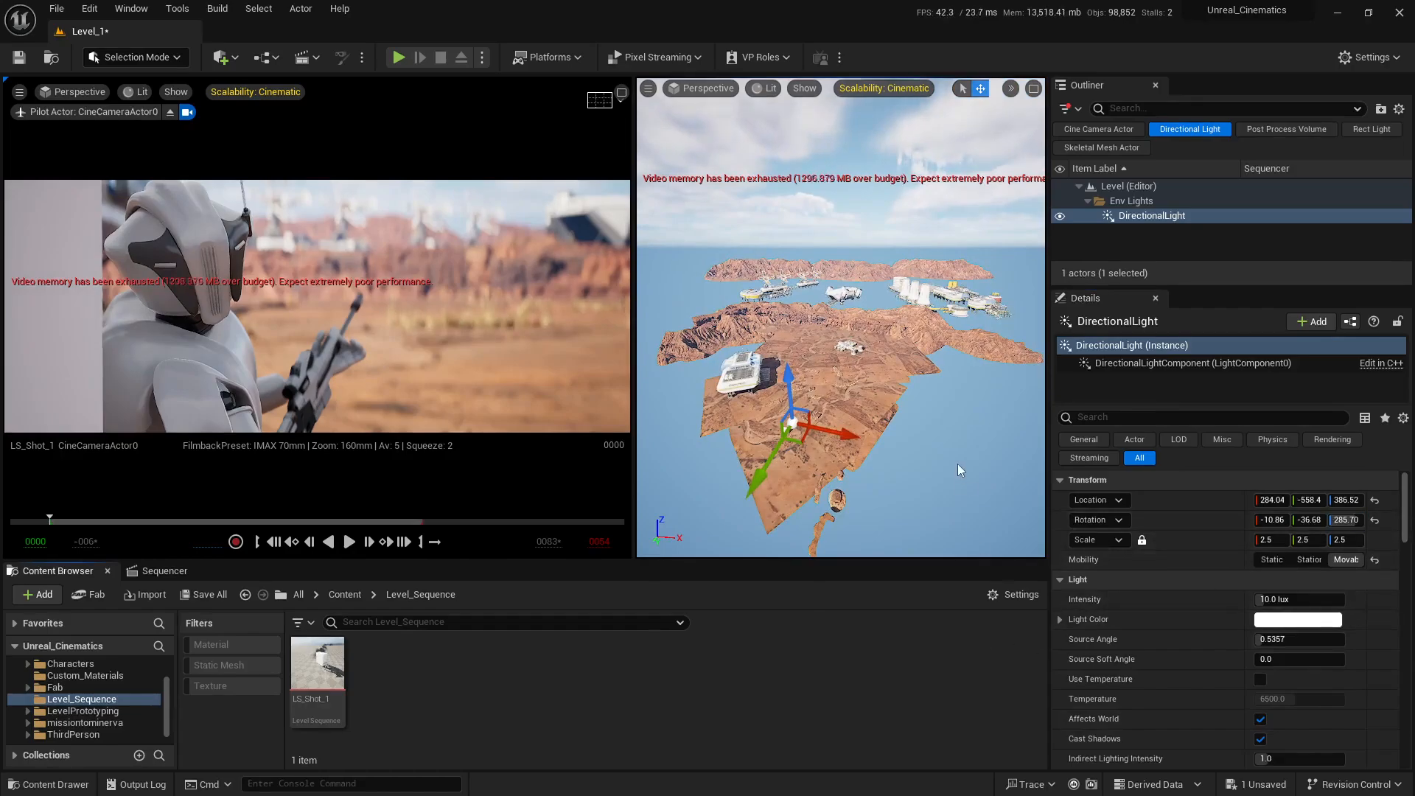
pyautogui.hotkey('ctrl', 'z')
pyautogui.moveTo(957, 463); pyautogui.dragTo(957, 461, button='right')
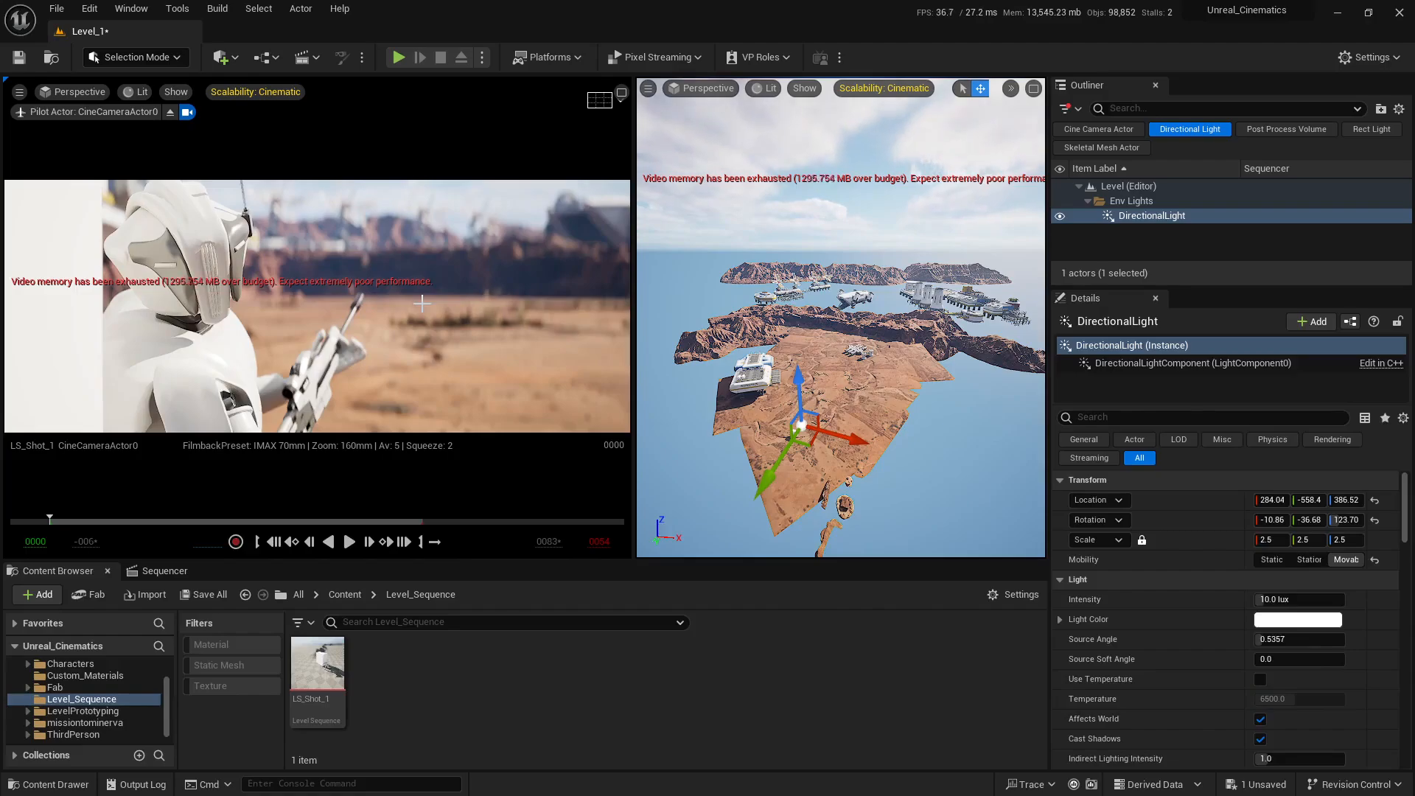
# Step: Select the background communications array KB3D_MTM_BldgLgCommsArray_A2 and move it to about X 300.21, Y -7270, Z 6834.5
pyautogui.moveTo(838, 245); pyautogui.dragTo(824, 271, button='right')
pyautogui.press('w')
pyautogui.click(815, 279)
pyautogui.press('s')
pyautogui.press('w')
pyautogui.keyDown('alt'); pyautogui.moveTo(810, 253); pyautogui.dragTo(809, 203); pyautogui.keyUp('alt')
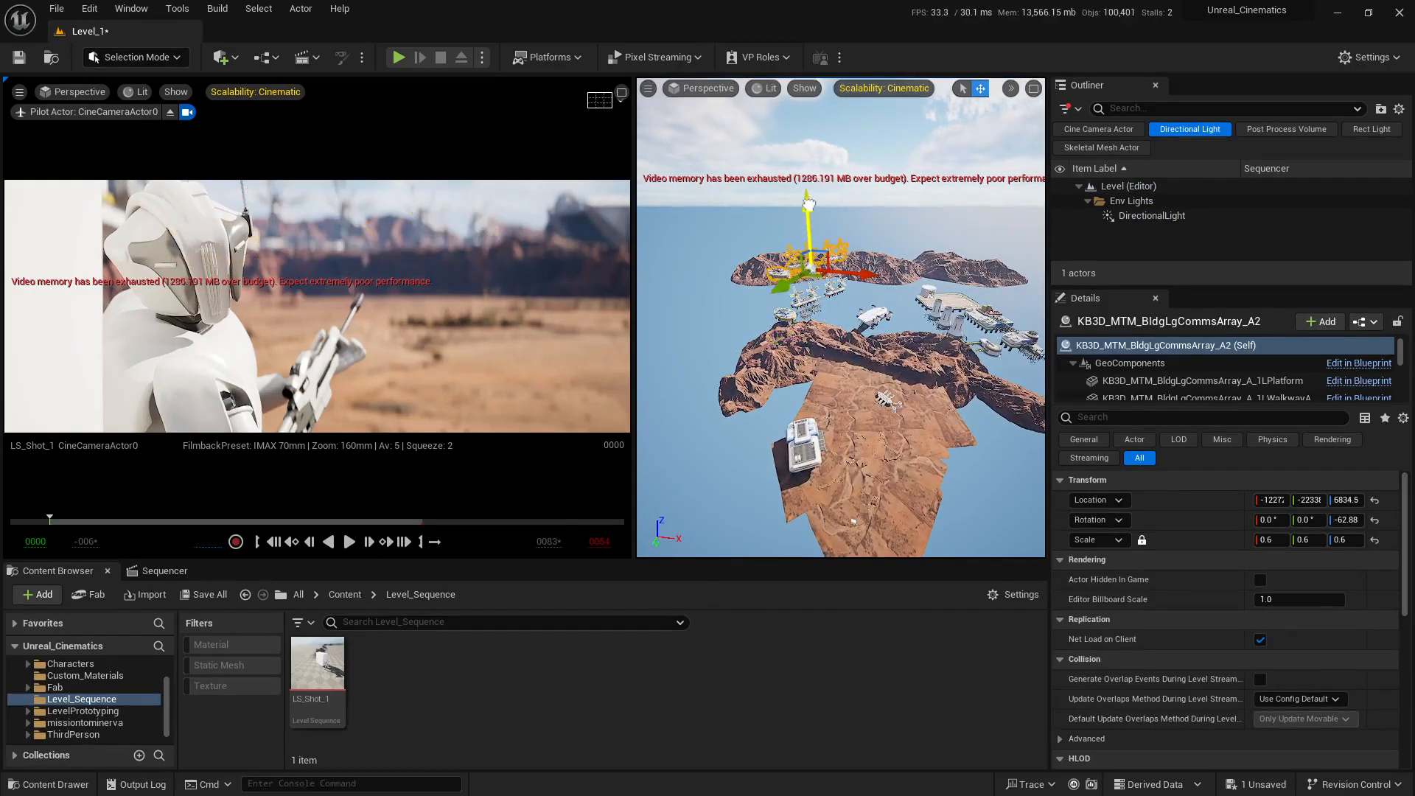
pyautogui.moveTo(823, 283); pyautogui.dragTo(898, 357)
pyautogui.press('s')
pyautogui.moveTo(898, 357); pyautogui.dragTo(896, 351, button='right')
pyautogui.press('q')
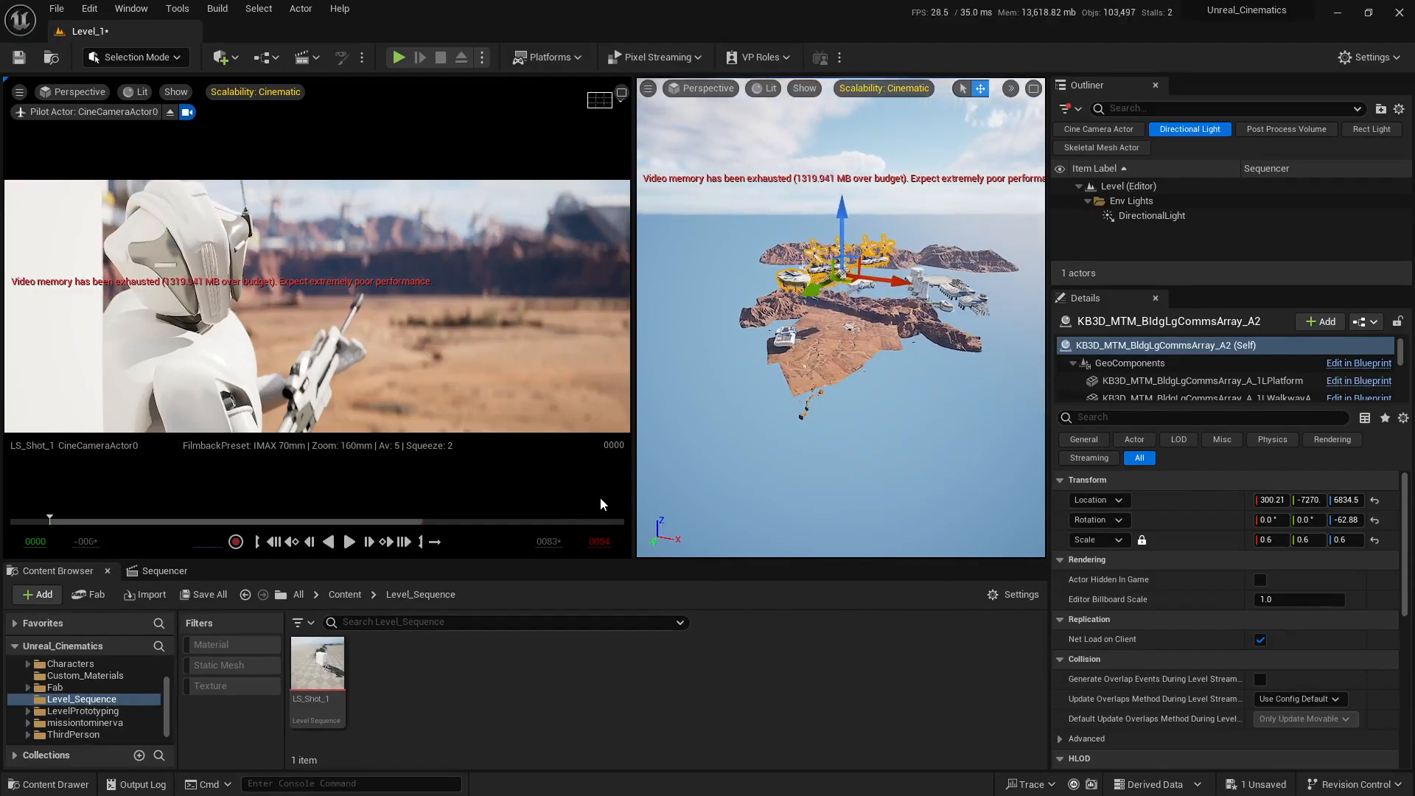
# Step: Enlarge the free view, rotate communications array A2 to about -172.5° on Z, and scale it uniformly to about 0.9308
pyautogui.moveTo(632, 488); pyautogui.dragTo(438, 488)
pyautogui.press('s')
pyautogui.moveTo(833, 376); pyautogui.dragTo(787, 371, button='right')
pyautogui.press('e')
pyautogui.press('w')
pyautogui.press('s')
pyautogui.press('e')
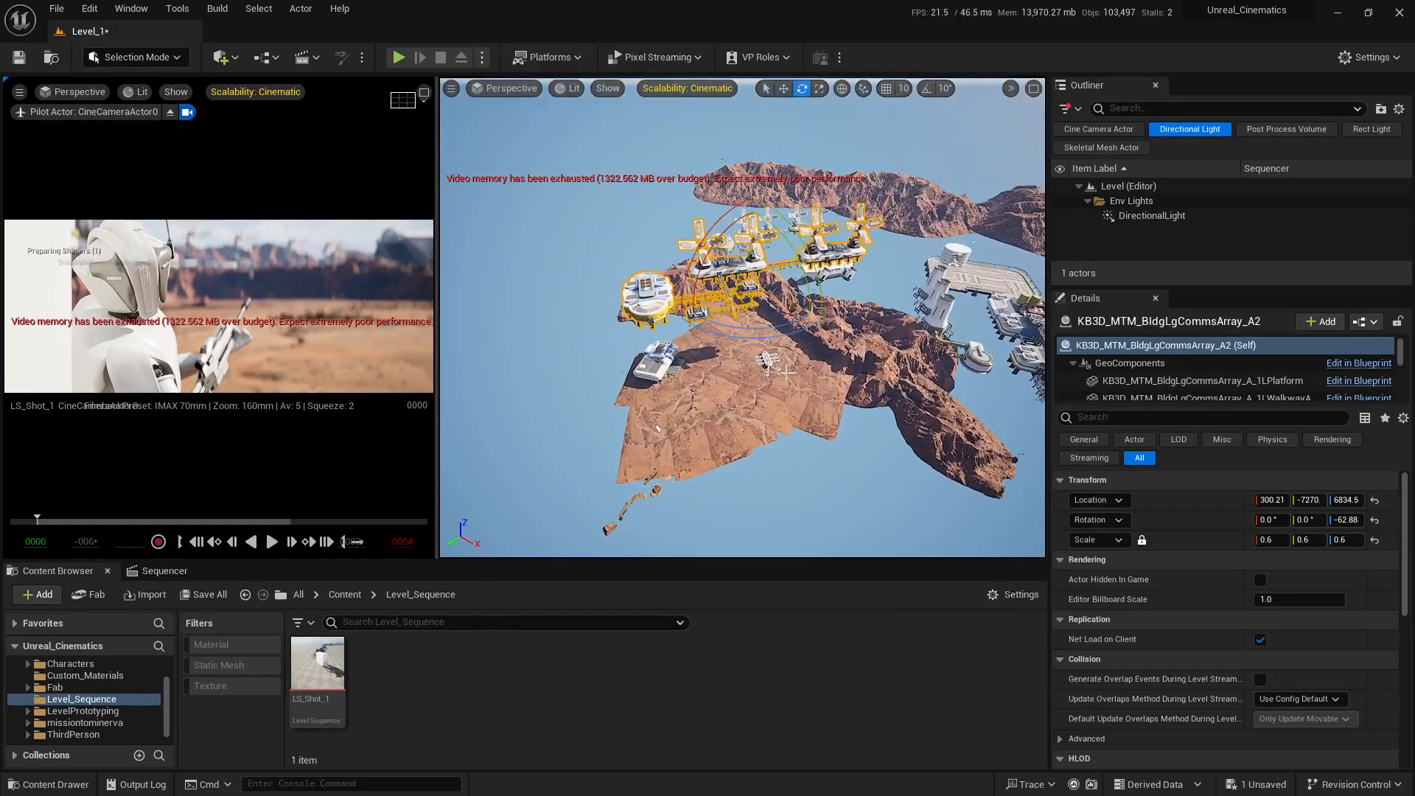
pyautogui.moveTo(762, 338); pyautogui.dragTo(833, 338)
pyautogui.press('w')
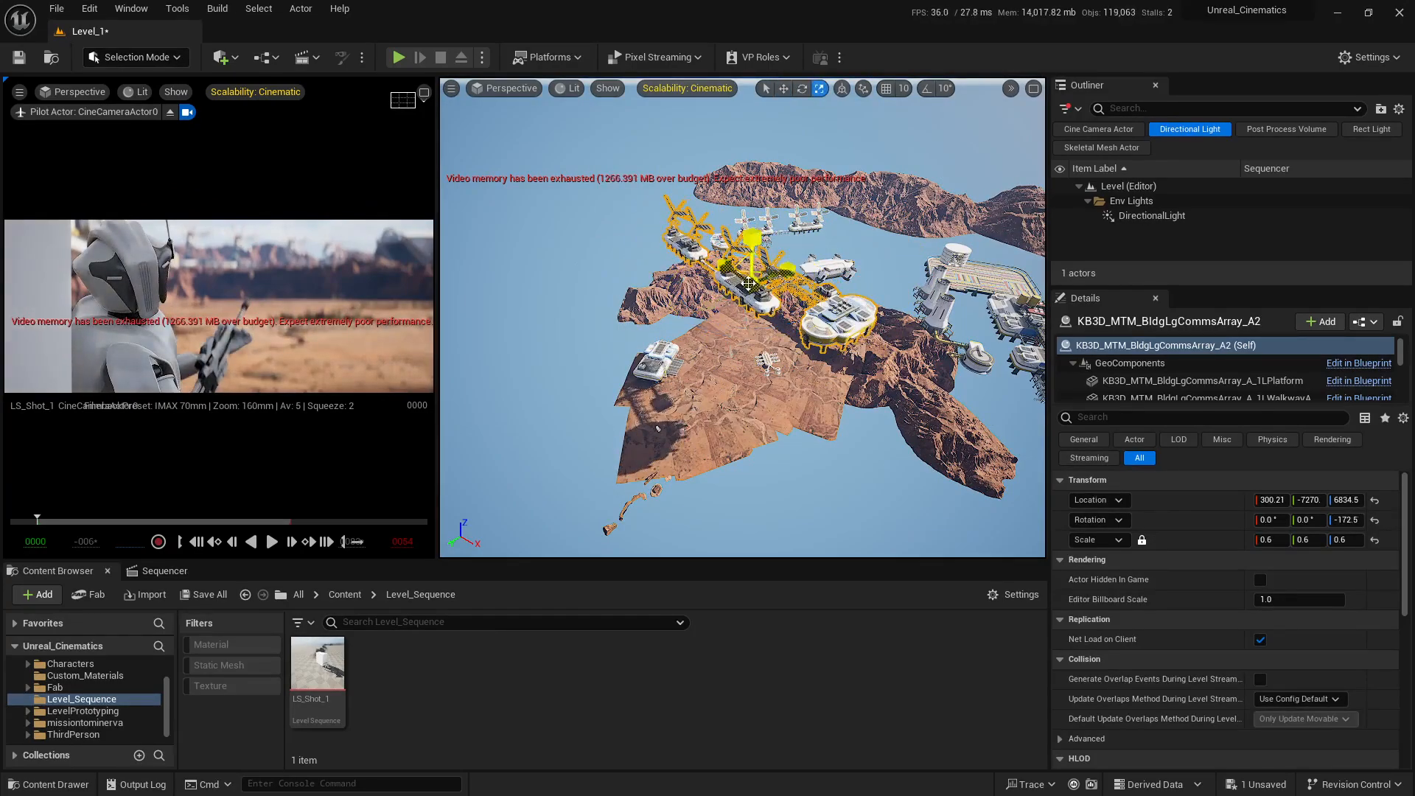
pyautogui.moveTo(748, 283); pyautogui.dragTo(777, 268)
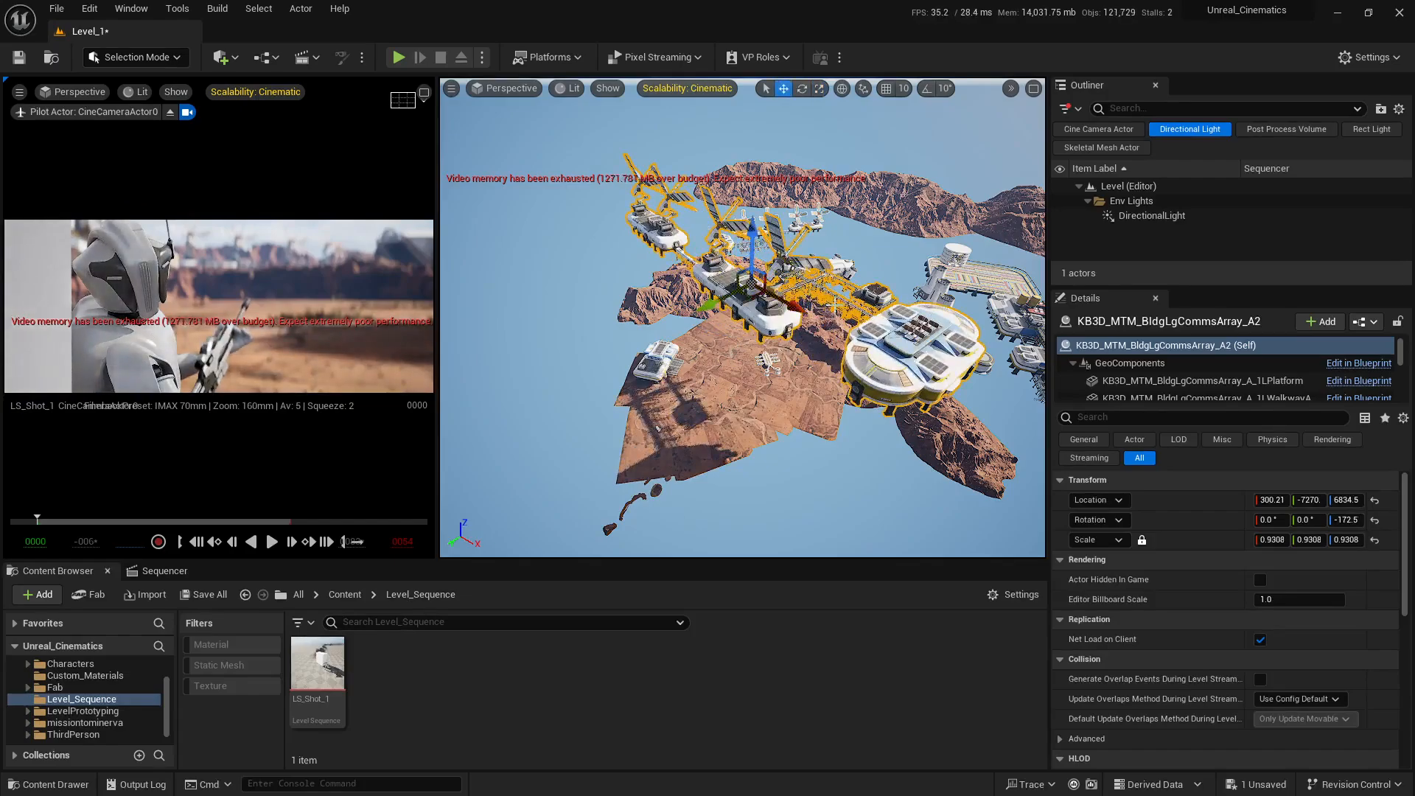
# Step: Move communications array A2 to about X 2333.9 at Z 6834.5 so it shades more of the terrain
pyautogui.press('e')
pyautogui.moveTo(834, 305); pyautogui.dragTo(831, 314, button='right')
pyautogui.press('w')
pyautogui.press('w')
pyautogui.moveTo(773, 265); pyautogui.dragTo(850, 258)
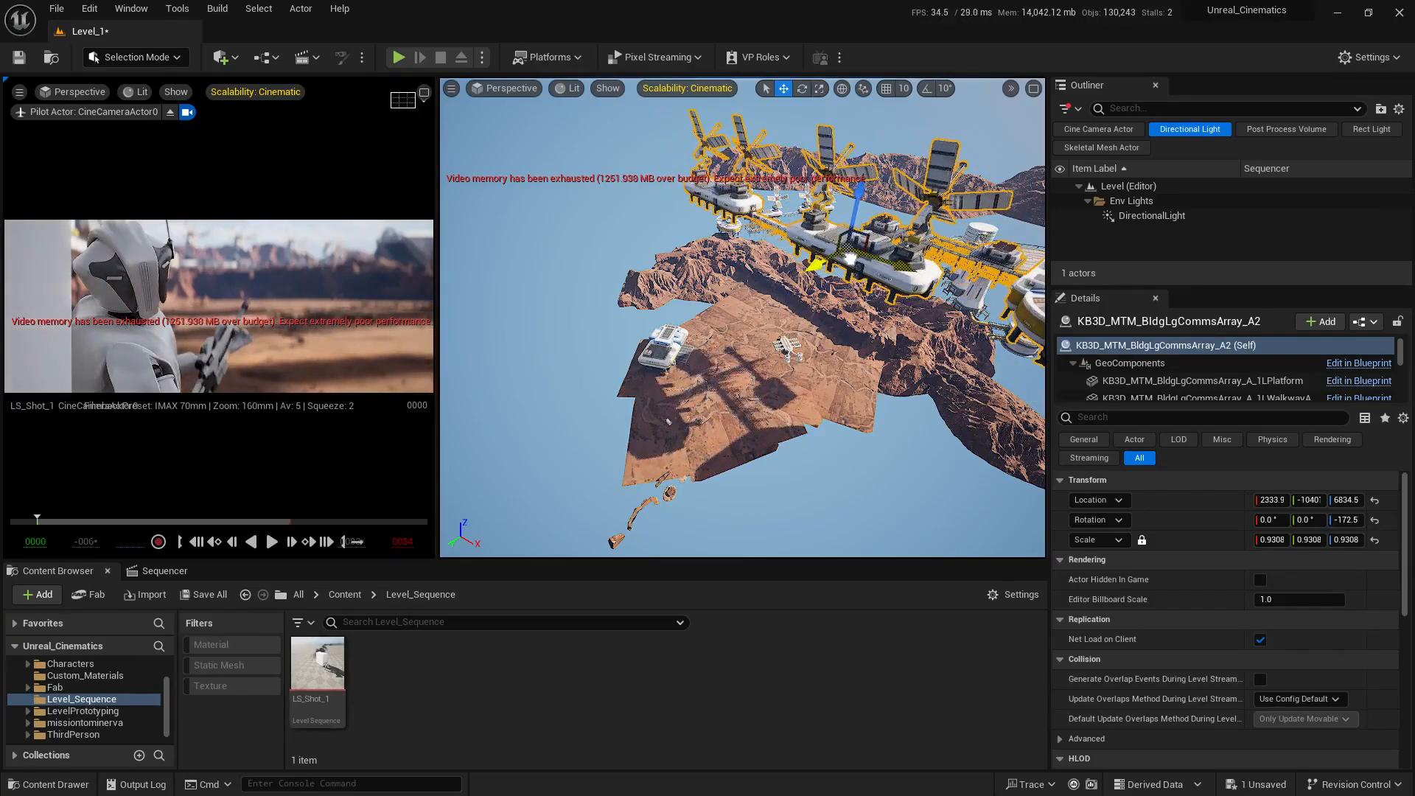
pyautogui.keyDown('alt'); pyautogui.moveTo(709, 372); pyautogui.dragTo(672, 299); pyautogui.keyUp('alt')
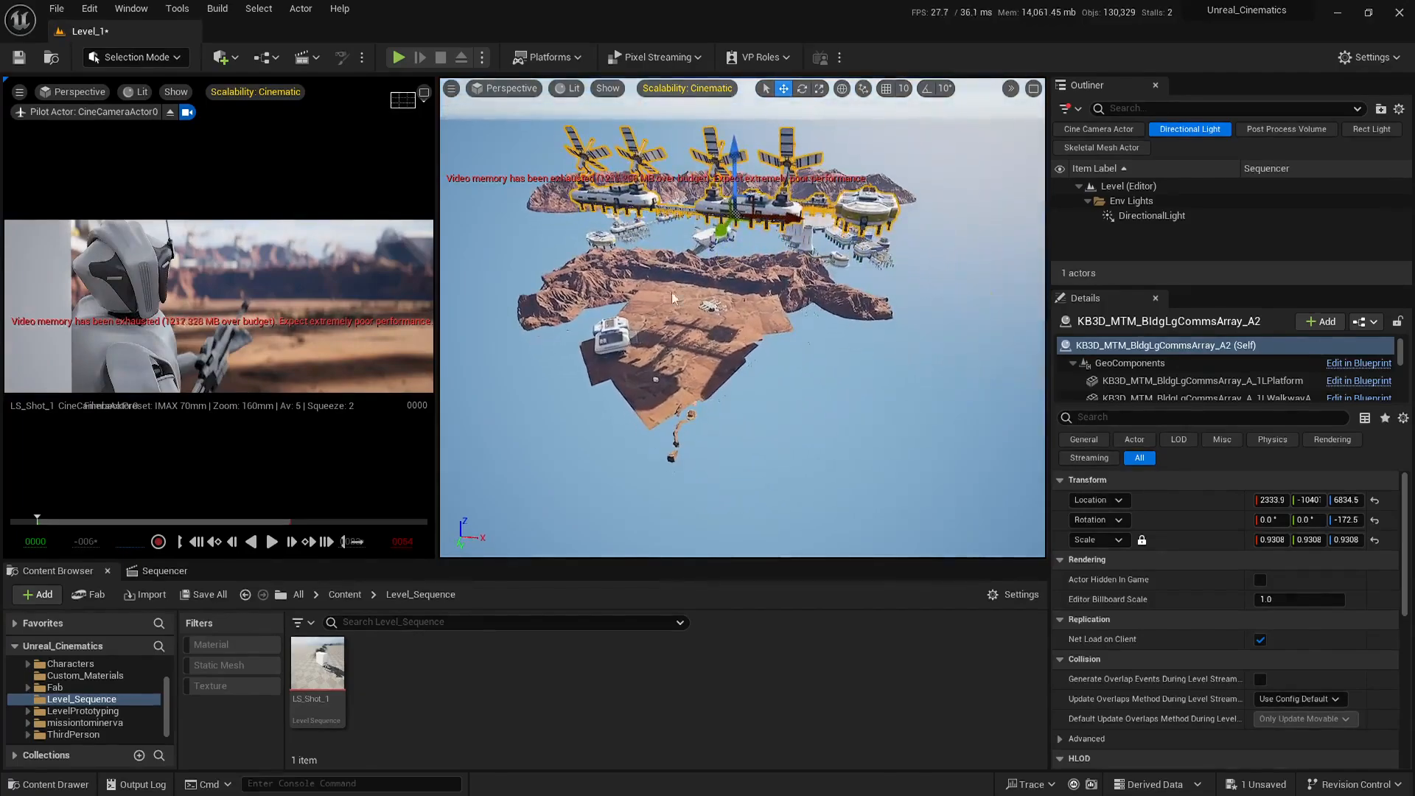
# Step: Maximize the camera view and scrub the LS_Shot_1 sequence to frame 32 to check the array's shadows
pyautogui.click(424, 91)
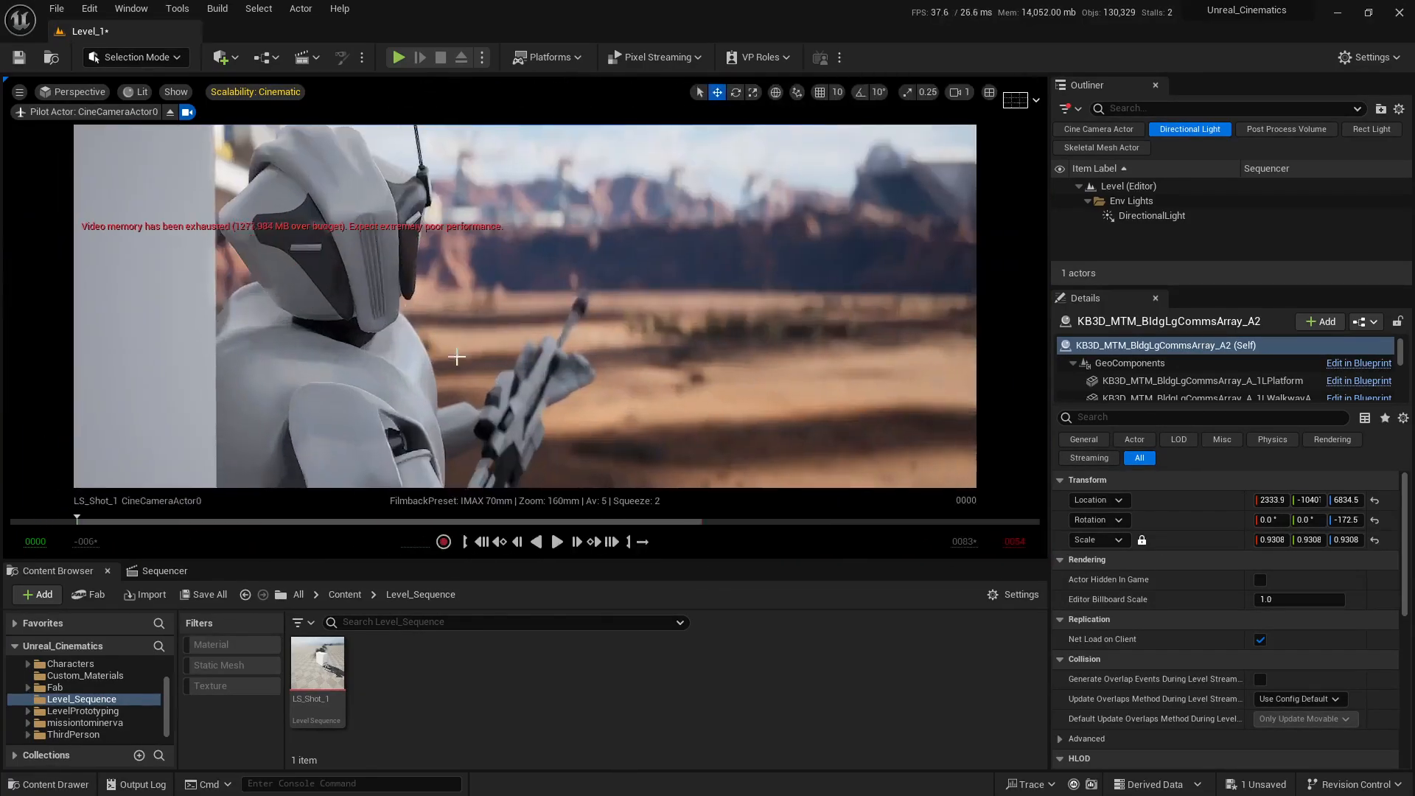
pyautogui.click(162, 570)
pyautogui.click(498, 617)
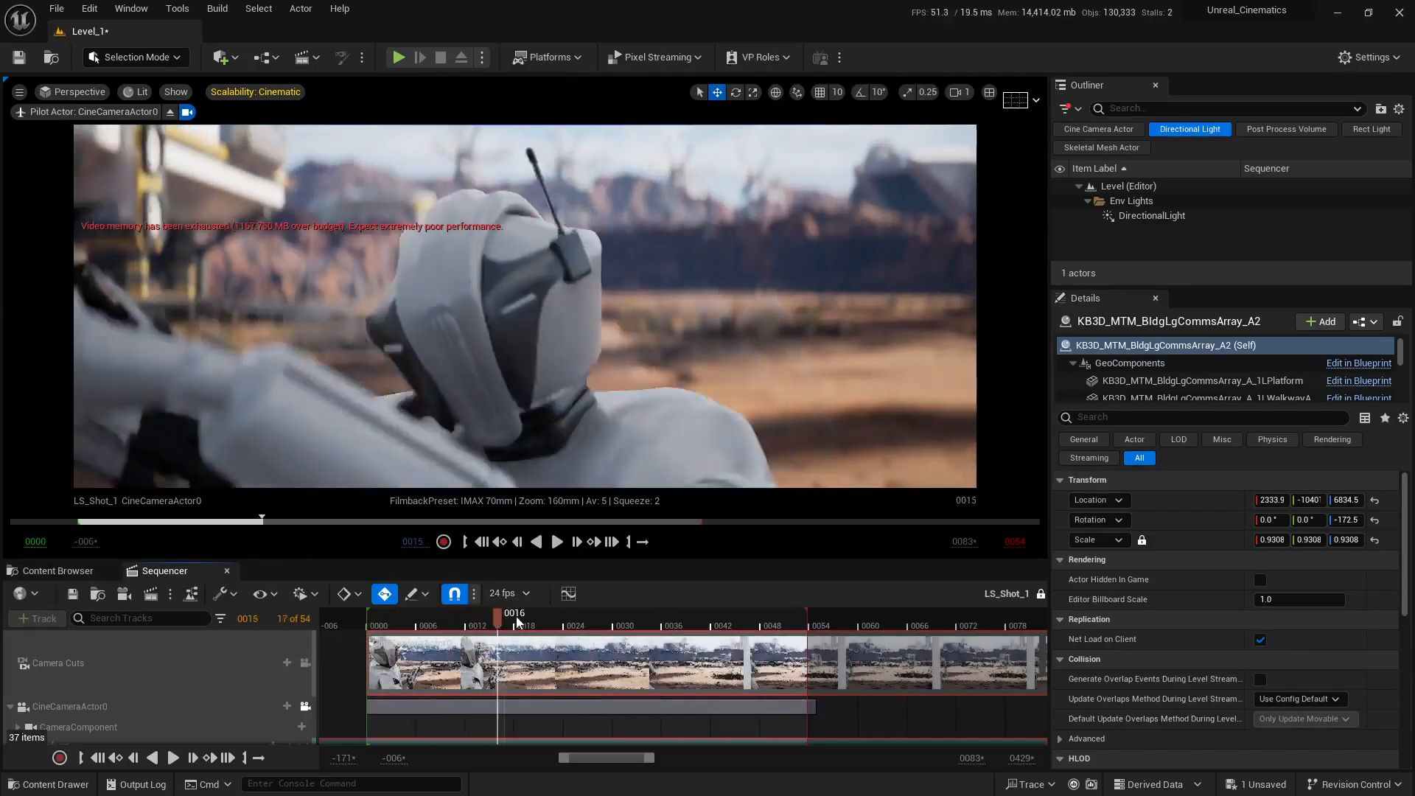
pyautogui.moveTo(518, 622); pyautogui.dragTo(632, 619)
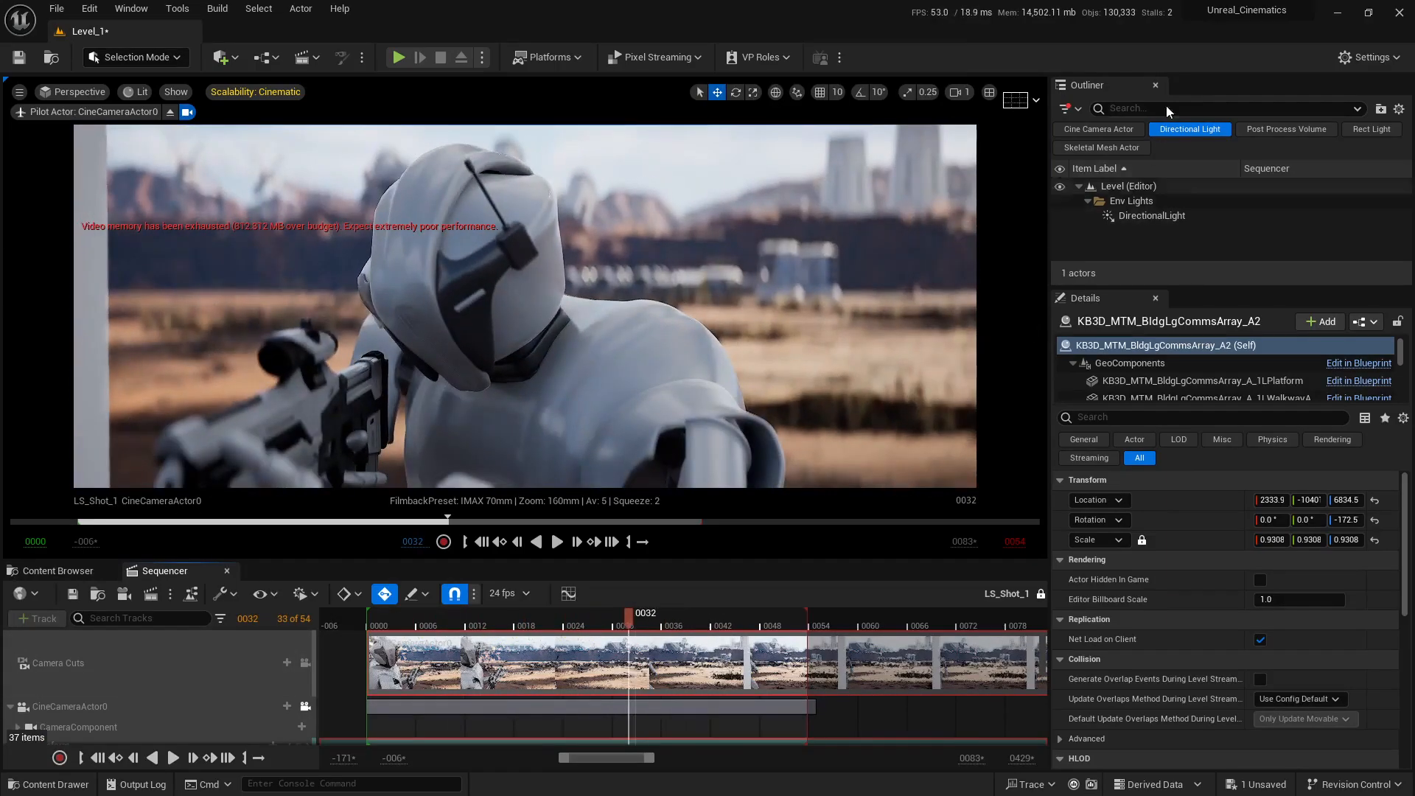
# Step: Clear the Directional Light filter and toggle array A2's visibility to compare the lighting with and without it across the shot
pyautogui.click(1179, 129)
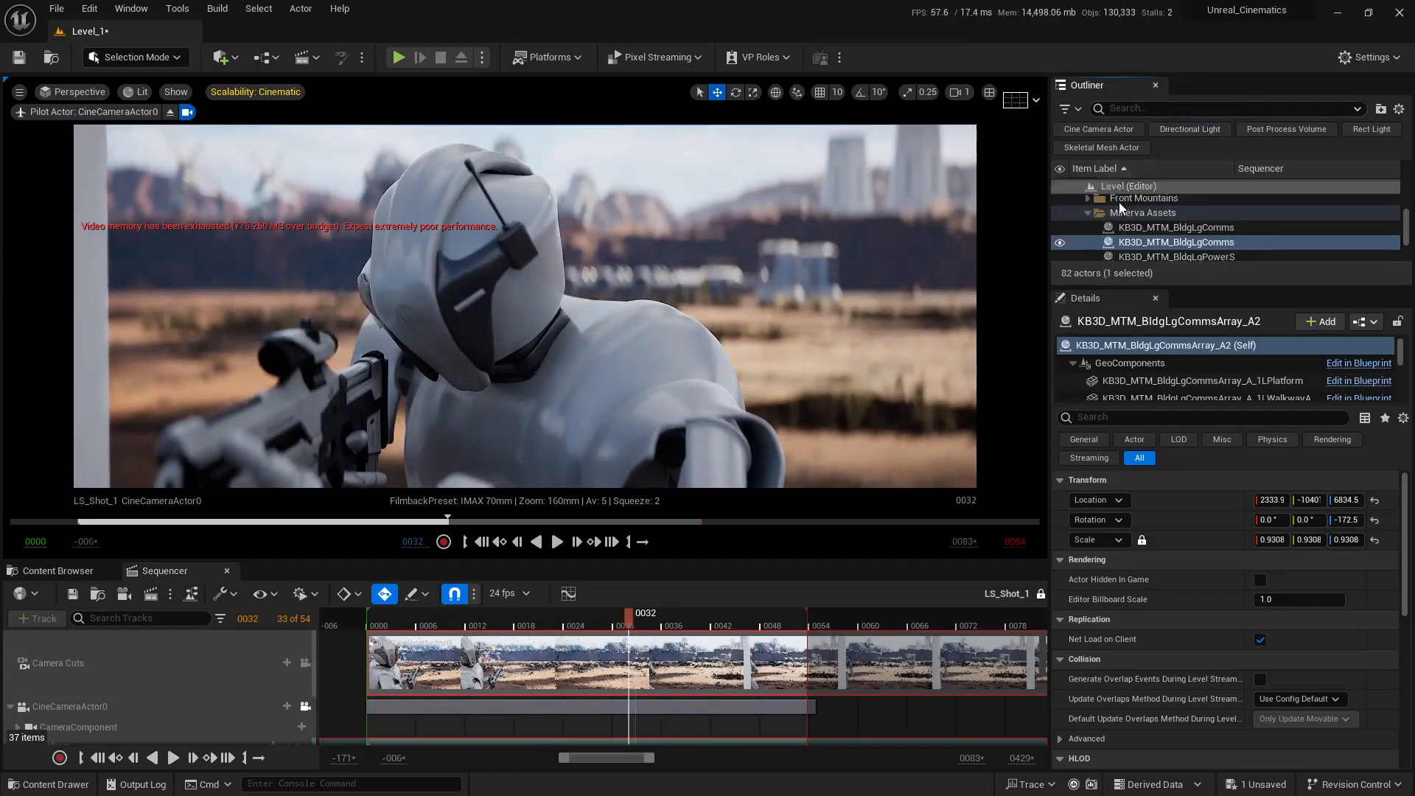
pyautogui.click(1060, 242)
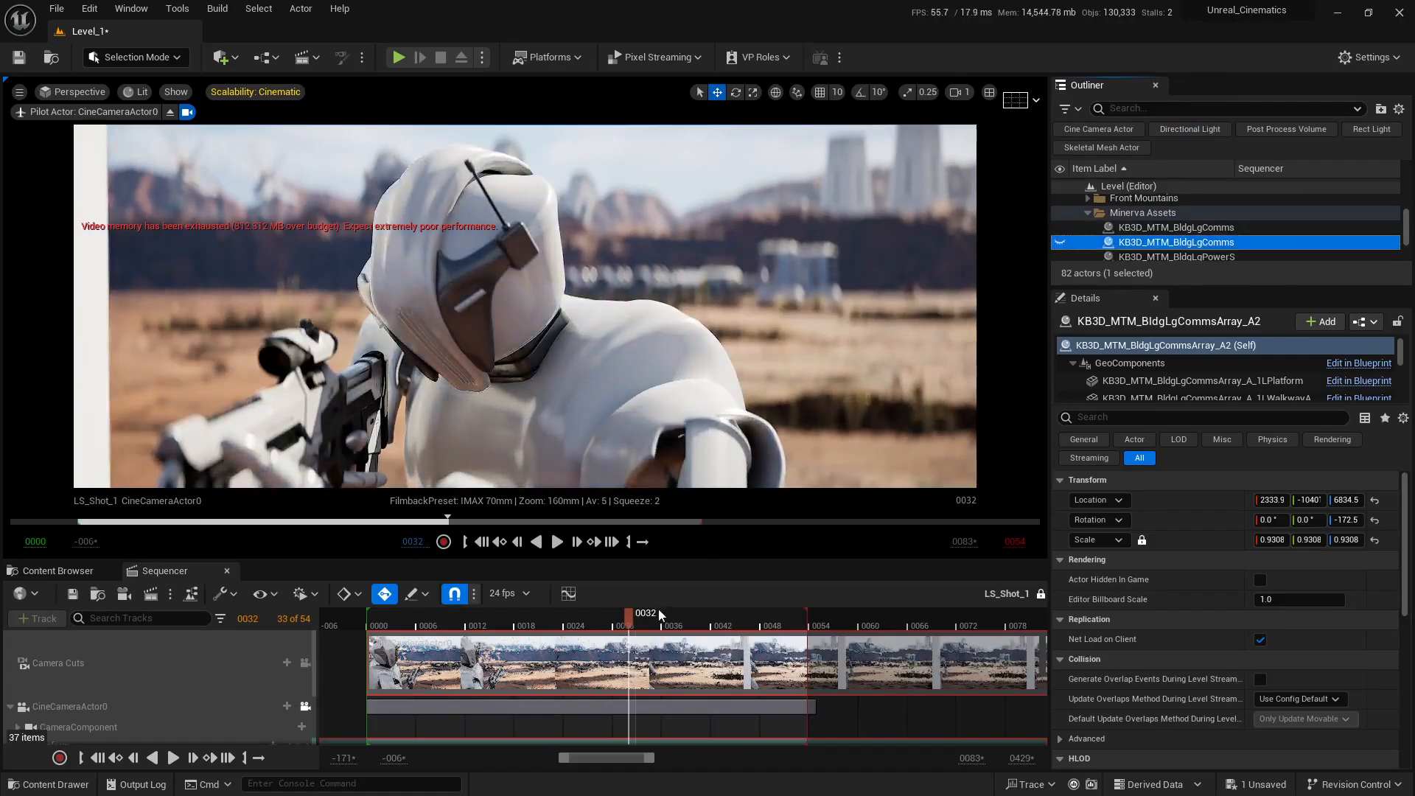
pyautogui.moveTo(659, 614); pyautogui.dragTo(408, 615)
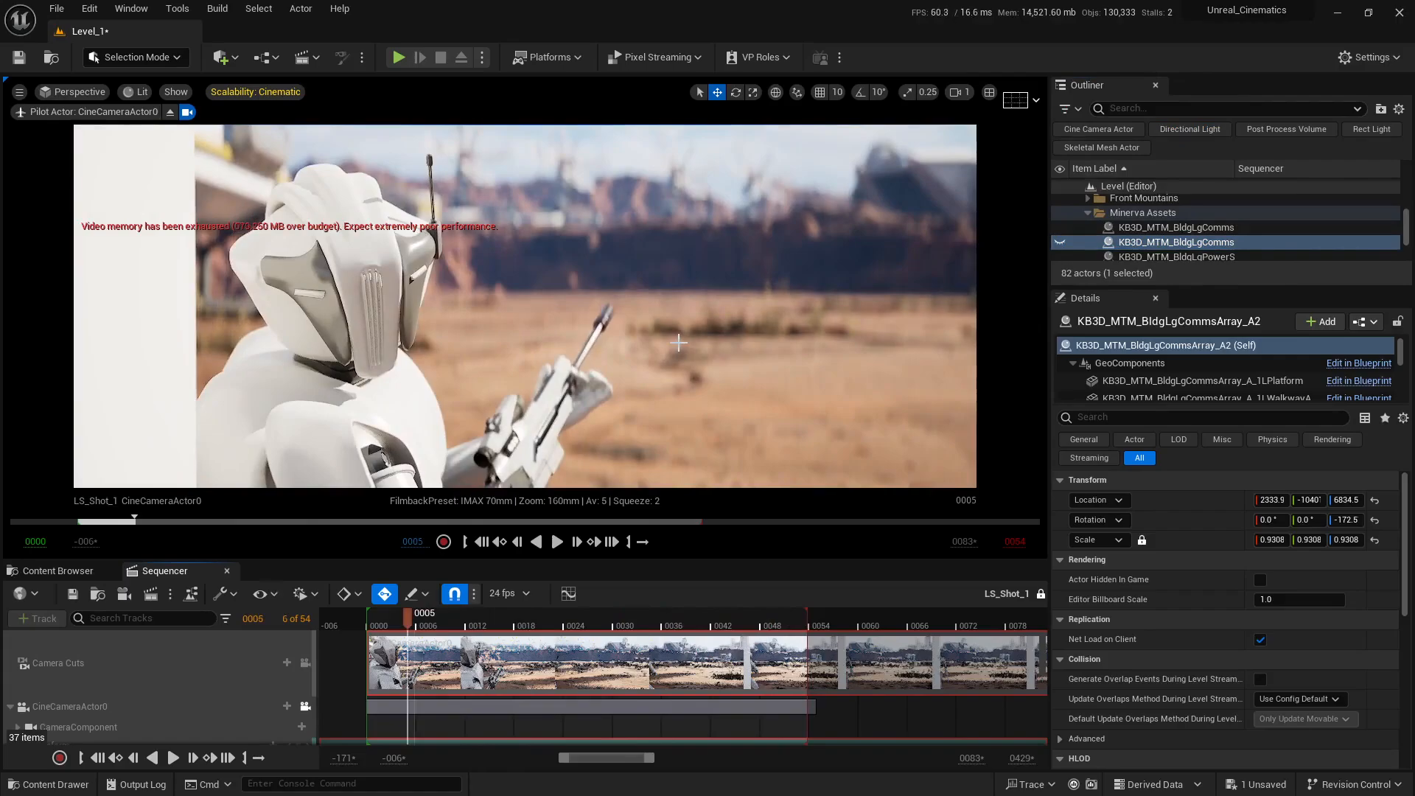
pyautogui.click(1060, 242)
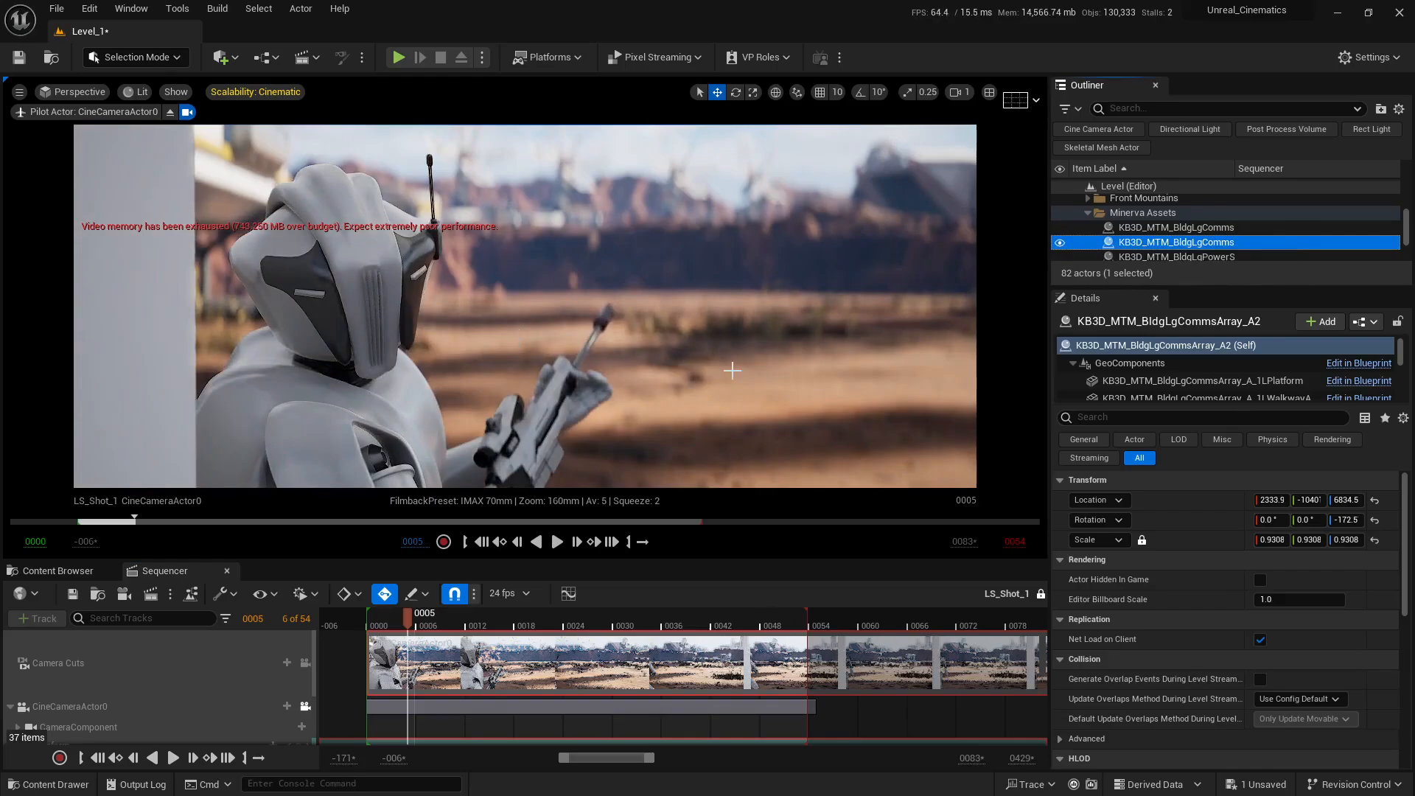
pyautogui.moveTo(407, 615); pyautogui.dragTo(712, 610)
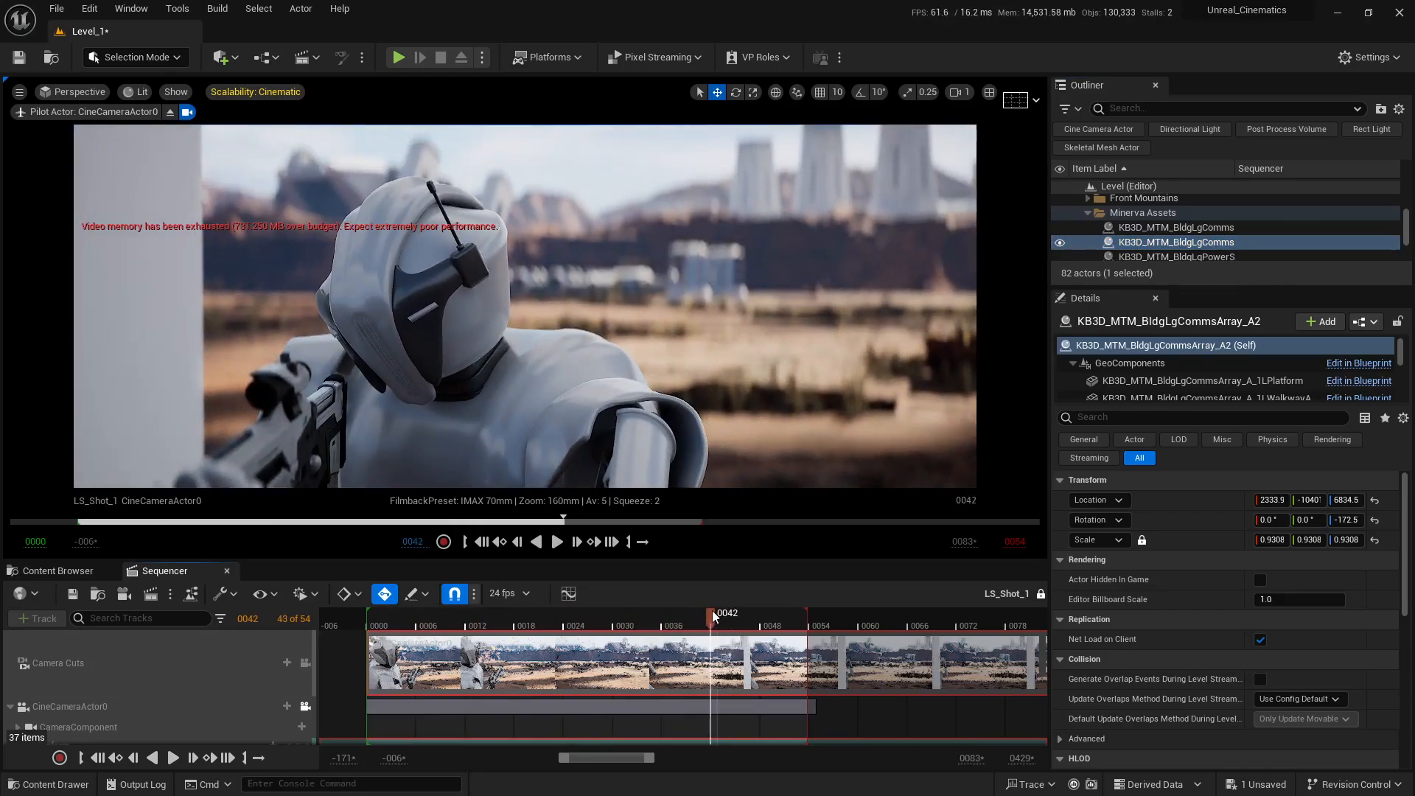
# Step: Restore the side-by-side views, move array A2 to about X 5046.7, and place a duplicate at about X 19663, Y -8872, Z 6834.5
pyautogui.click(990, 92)
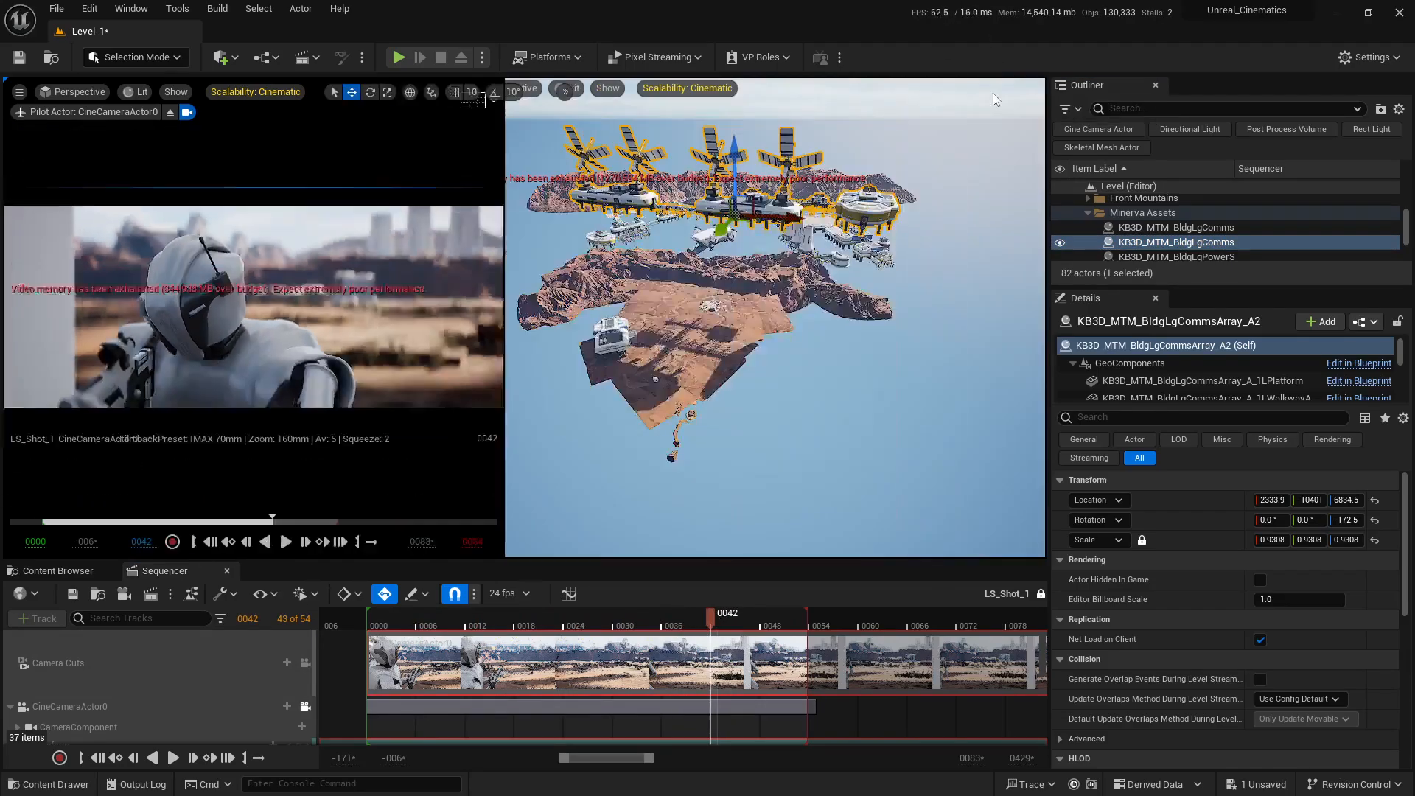
pyautogui.moveTo(742, 317)
pyautogui.mouseDown(button='right')
pyautogui.moveTo(818, 325)
pyautogui.moveTo(766, 332)
pyautogui.moveTo(748, 311)
pyautogui.mouseUp(button='right')
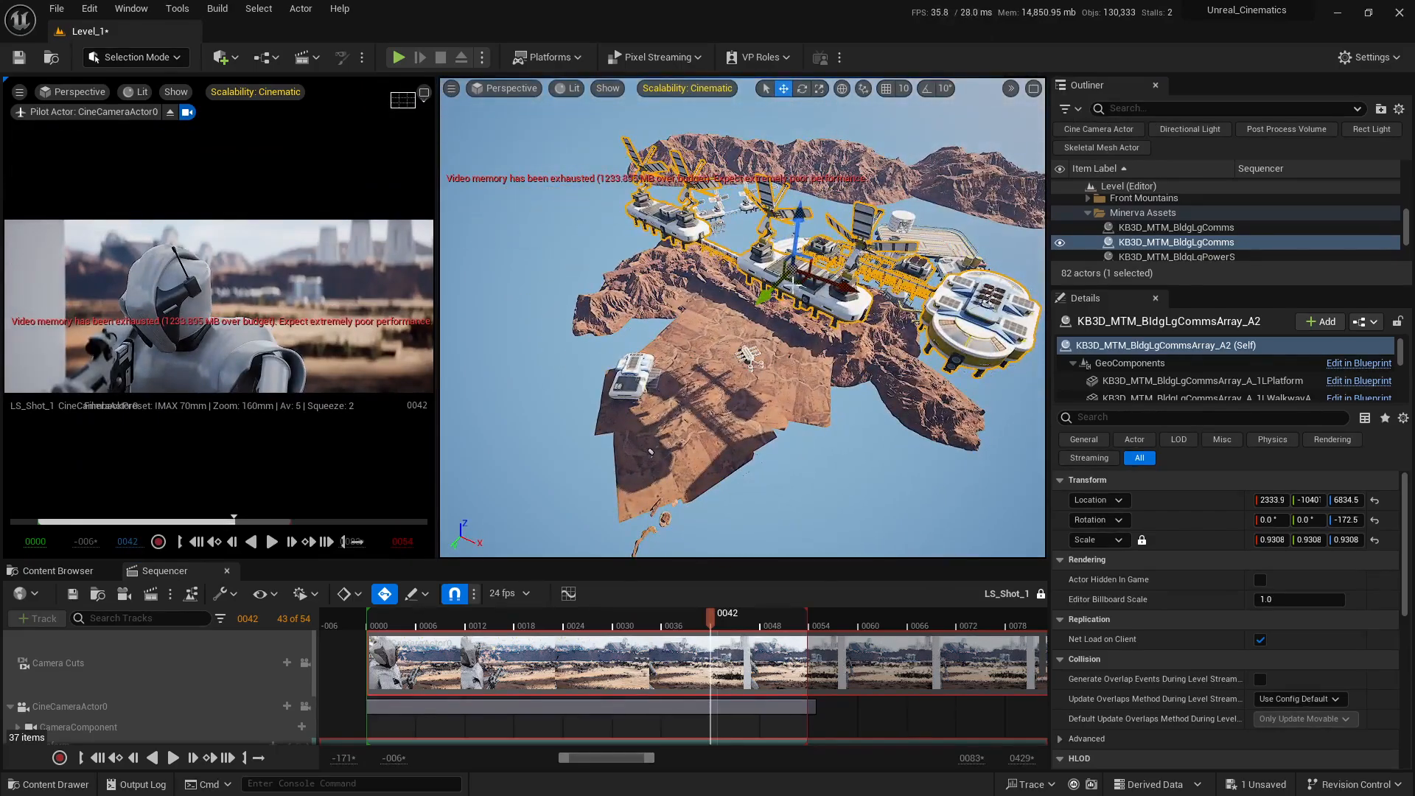
pyautogui.moveTo(800, 282); pyautogui.dragTo(802, 264)
pyautogui.moveTo(818, 260); pyautogui.dragTo(880, 254)
pyautogui.moveTo(816, 315); pyautogui.dragTo(940, 324, button='right')
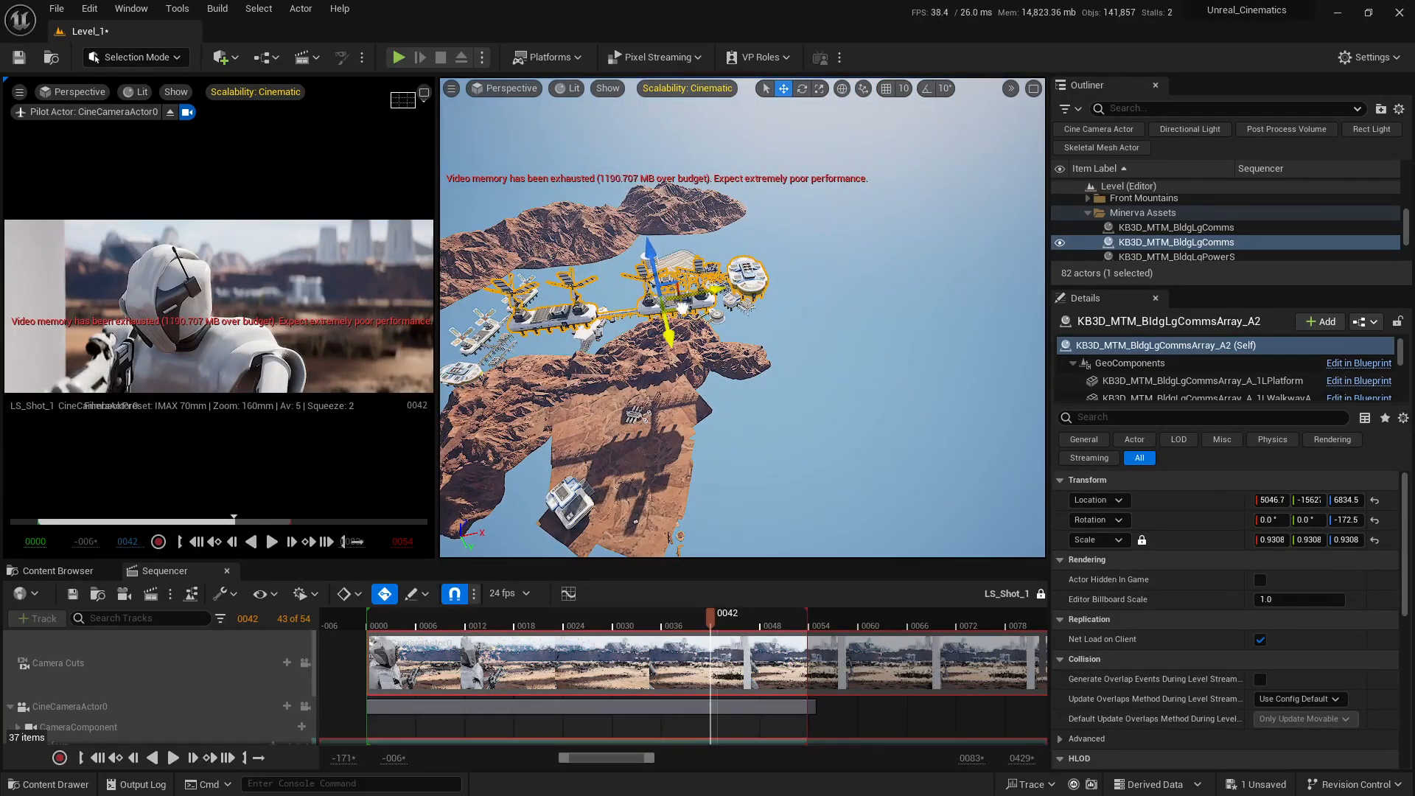
pyautogui.keyDown('alt'); pyautogui.moveTo(683, 308); pyautogui.dragTo(871, 324); pyautogui.keyUp('alt')
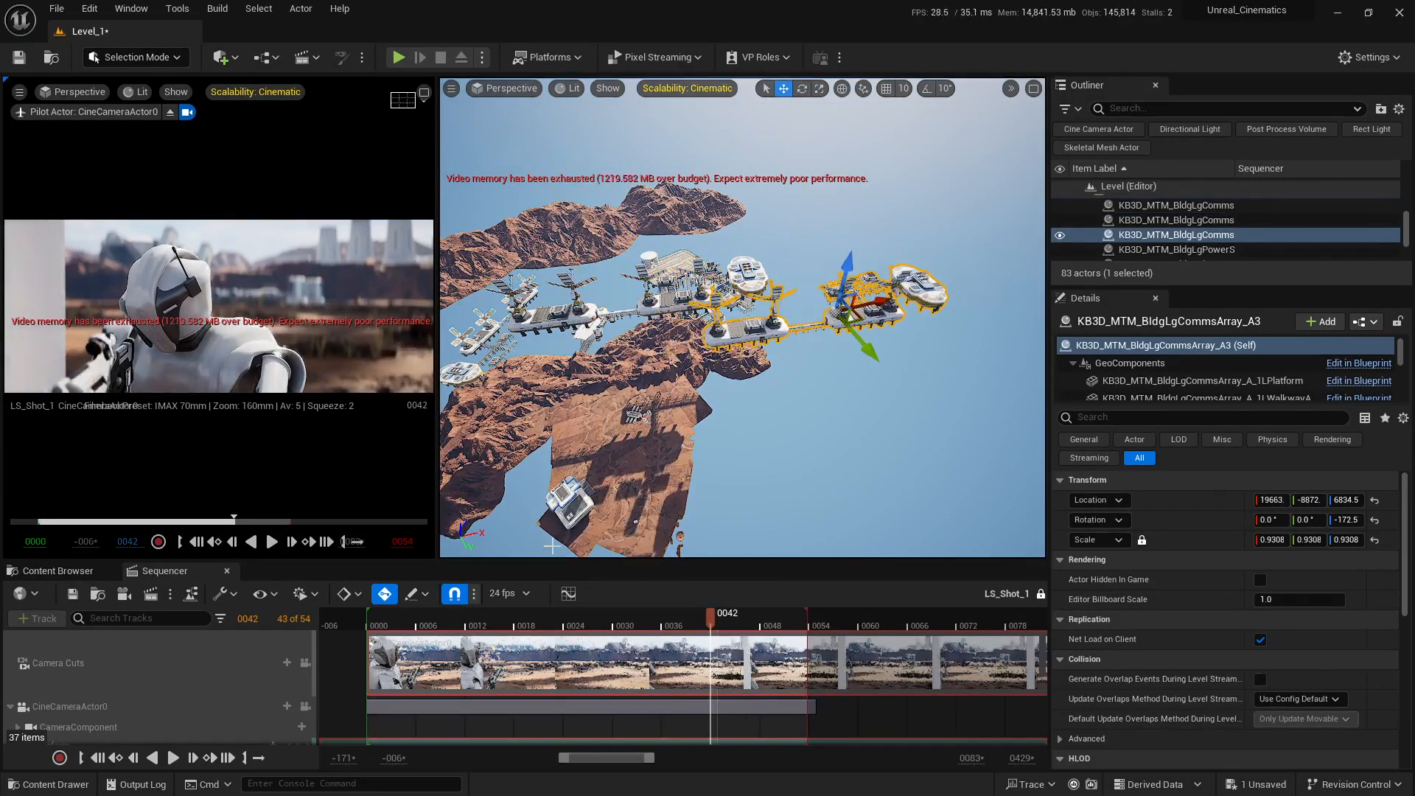
# Step: With the shot at frame 5, reselect array A2 and move it to about X 4253.7
pyautogui.moveTo(726, 619); pyautogui.dragTo(413, 619)
pyautogui.click(686, 304)
pyautogui.moveTo(685, 303); pyautogui.dragTo(590, 302, button='right')
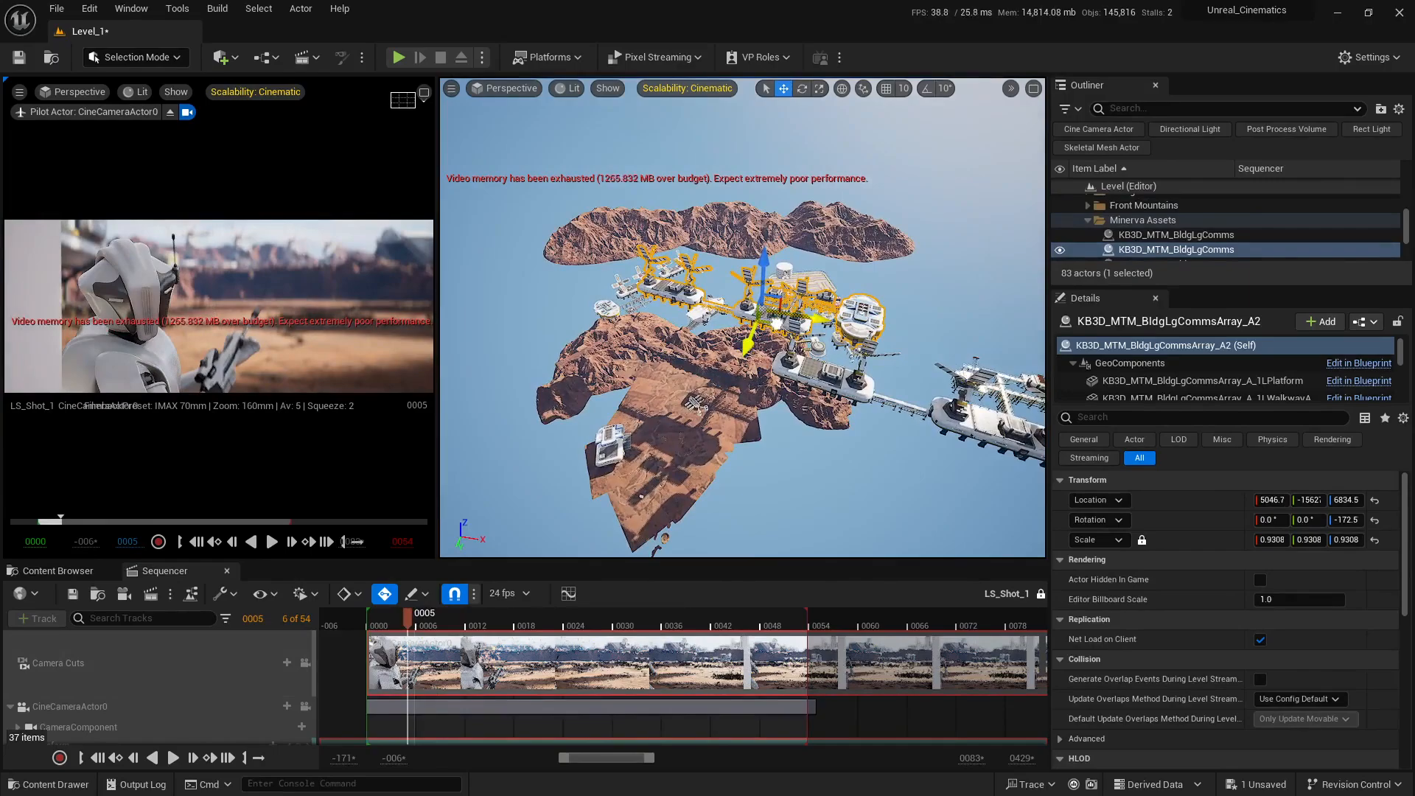
pyautogui.moveTo(777, 323); pyautogui.dragTo(767, 319)
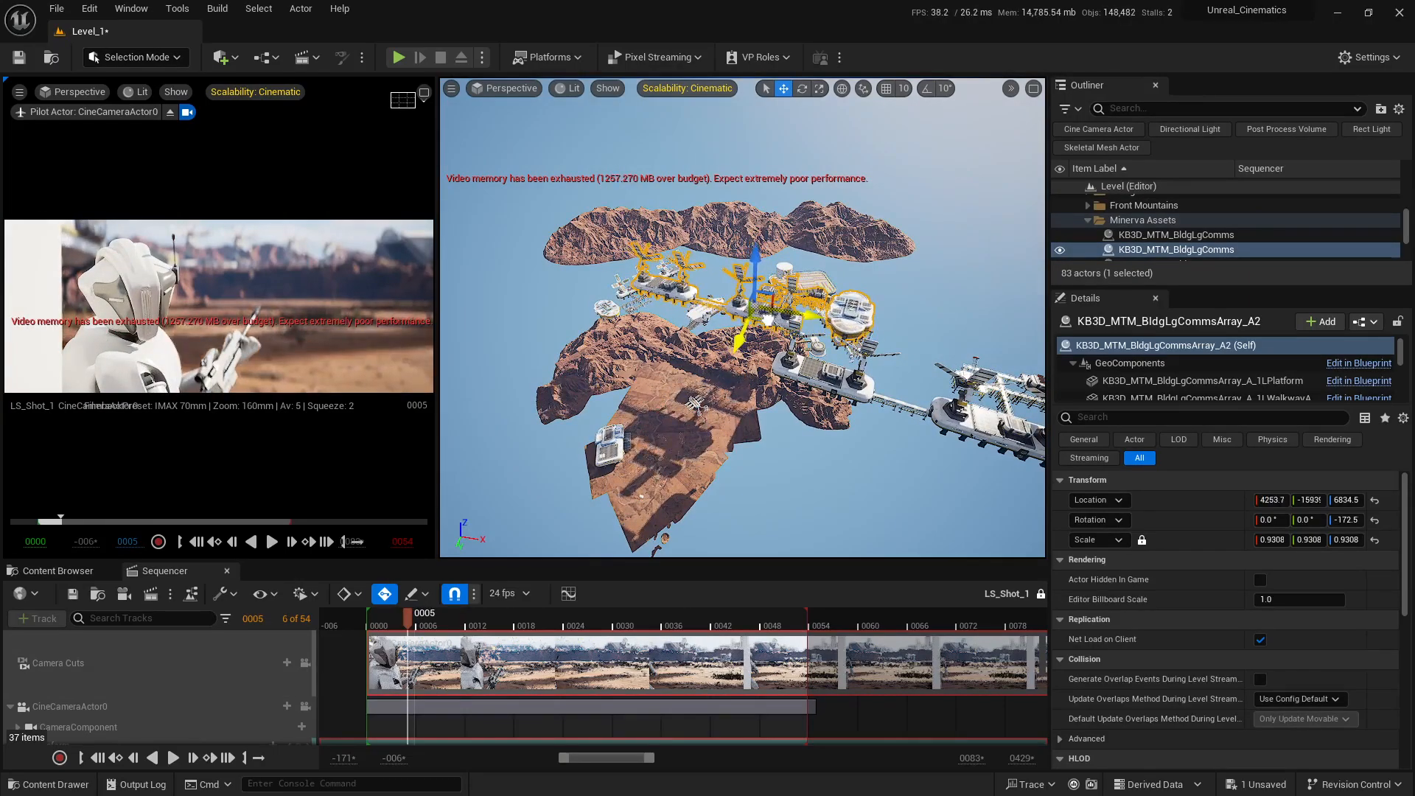
# Step: At frame 38, rotate array A3 to about -127.2° on Z and move it to about X 4794, Y -7729
pyautogui.moveTo(415, 615); pyautogui.dragTo(681, 618)
pyautogui.moveTo(848, 428); pyautogui.dragTo(954, 408, button='right')
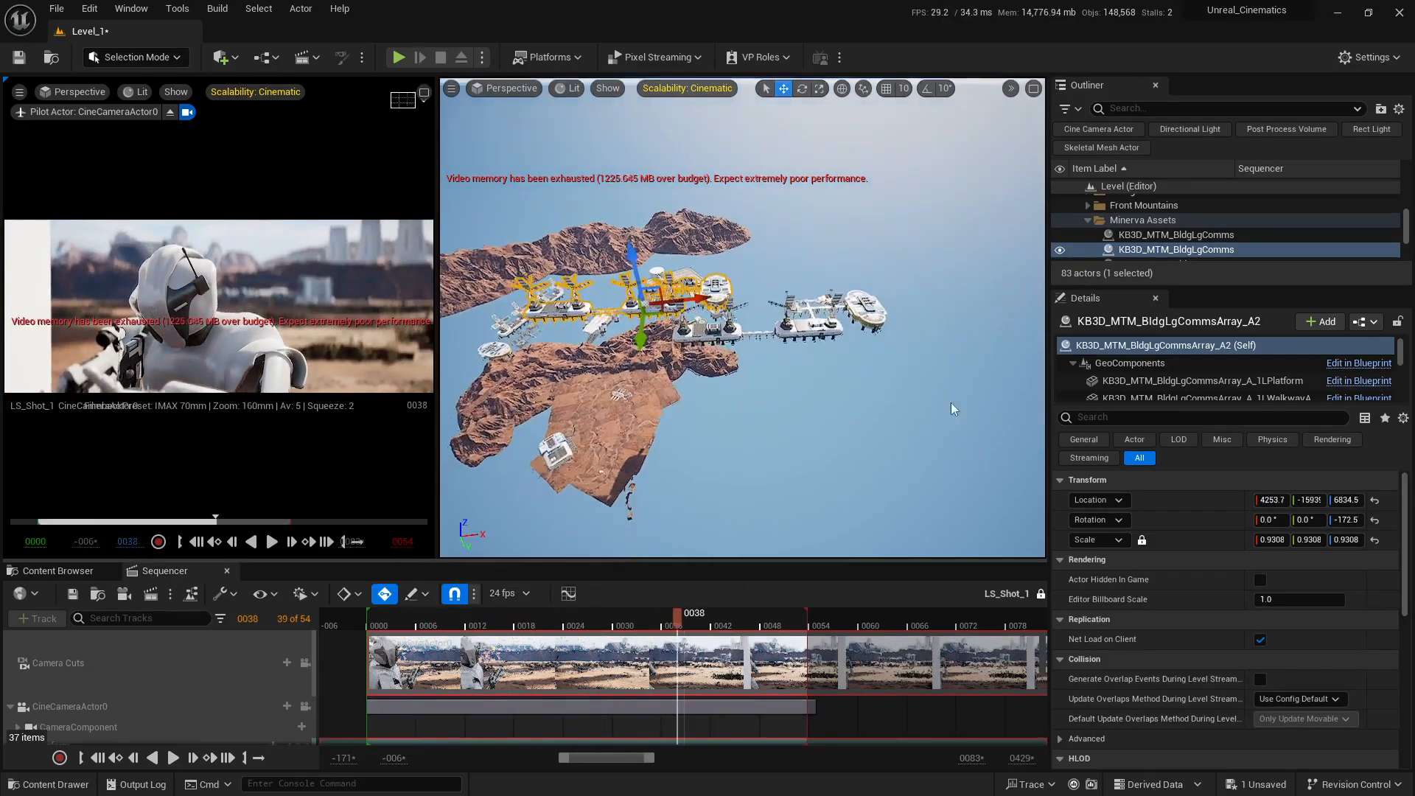
pyautogui.click(837, 320)
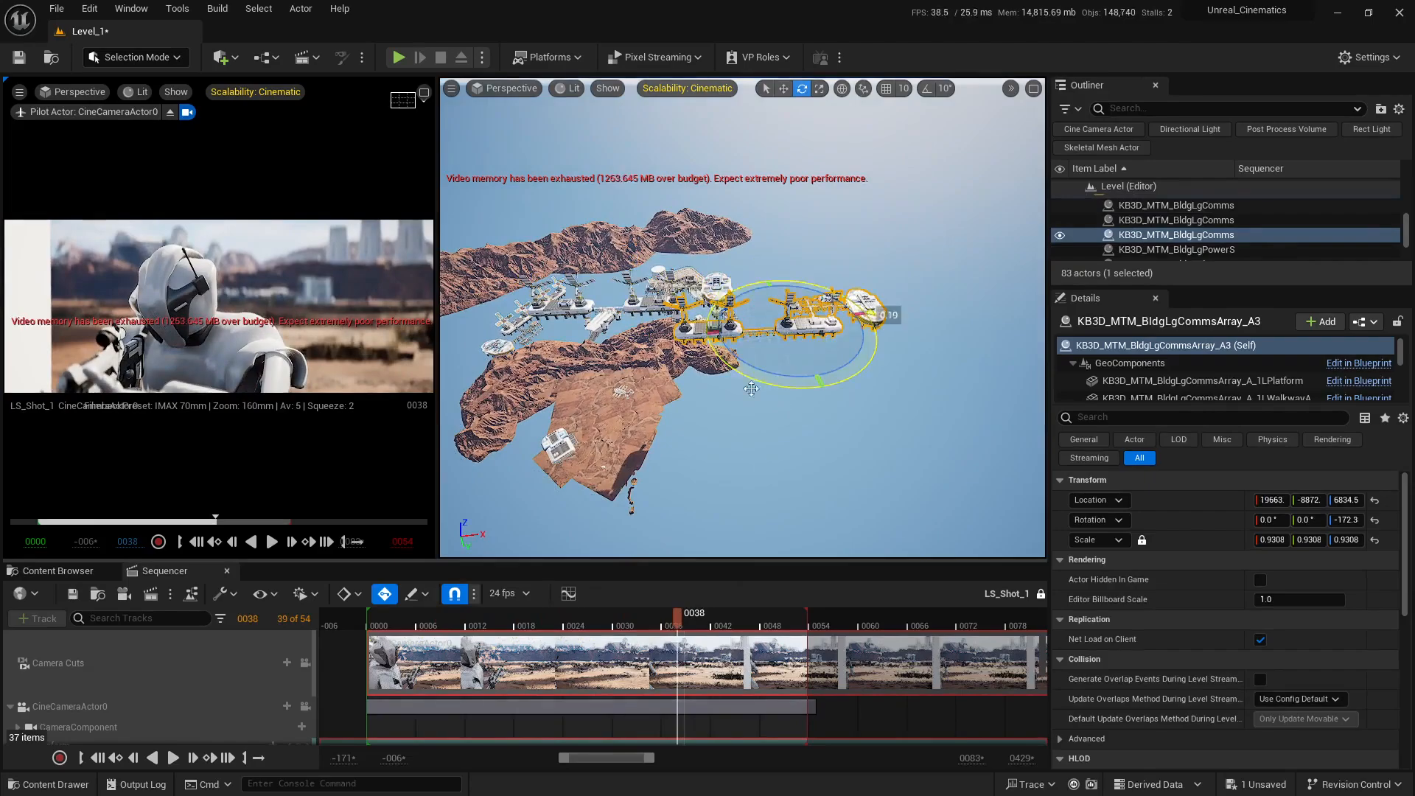
pyautogui.moveTo(751, 389); pyautogui.dragTo(668, 314)
pyautogui.moveTo(669, 313); pyautogui.dragTo(659, 251, button='right')
pyautogui.press('w')
pyautogui.press('s')
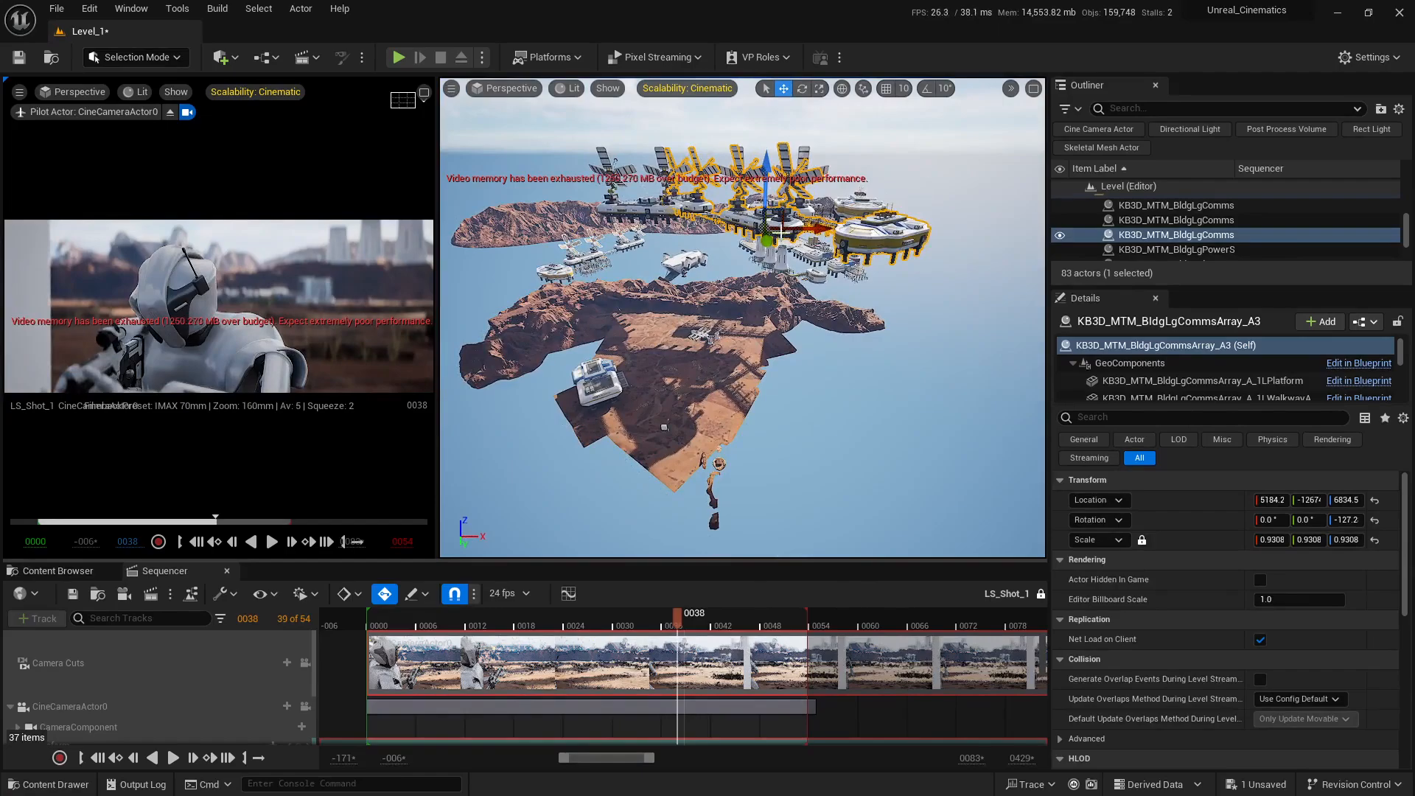
pyautogui.moveTo(781, 234)
pyautogui.mouseDown()
pyautogui.moveTo(809, 246)
pyautogui.moveTo(772, 246)
pyautogui.mouseUp()
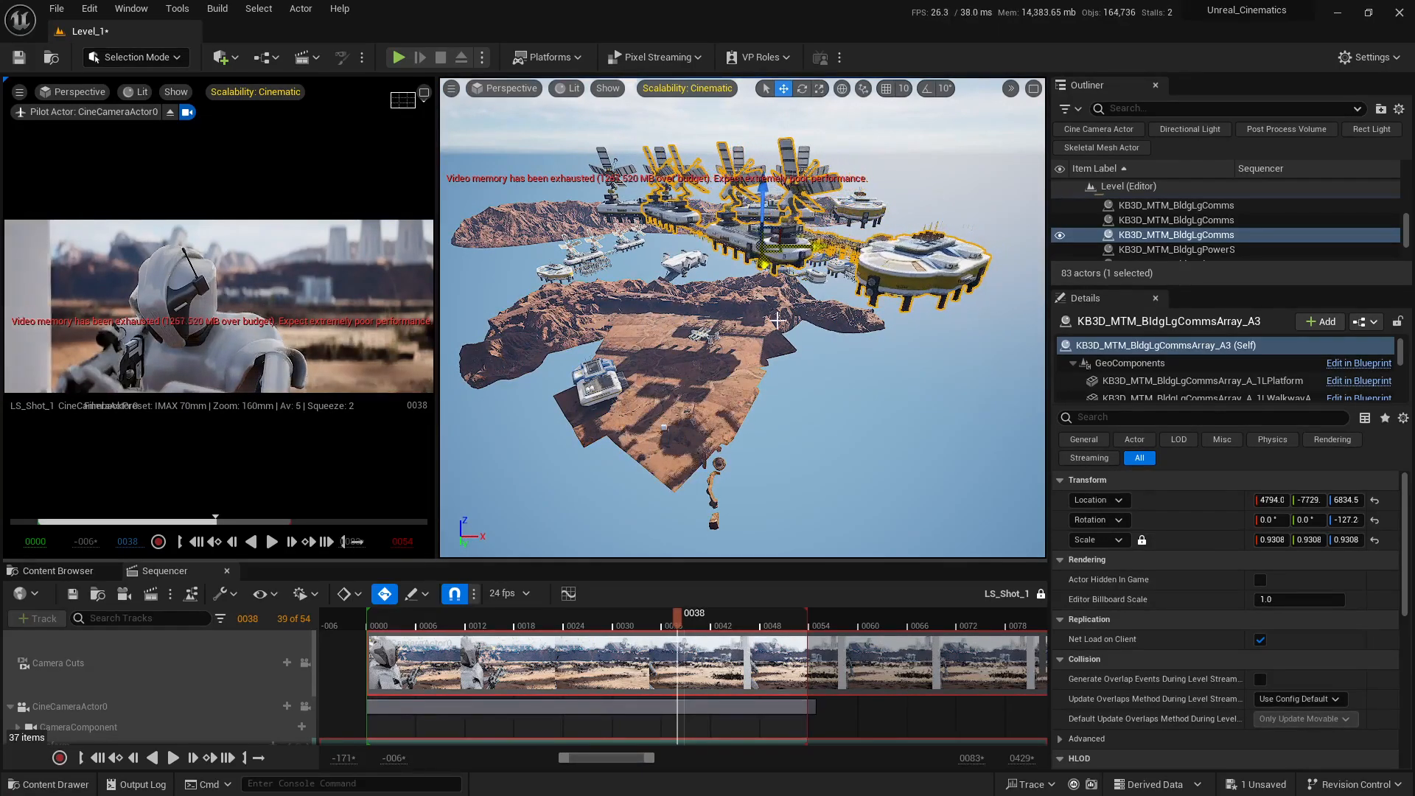
# Step: Rotate array A3 to about 39.053° on Z
pyautogui.moveTo(771, 246); pyautogui.dragTo(775, 265, button='right')
pyautogui.press('e')
pyautogui.moveTo(763, 354); pyautogui.dragTo(763, 351, button='right')
pyautogui.moveTo(693, 357); pyautogui.dragTo(619, 332)
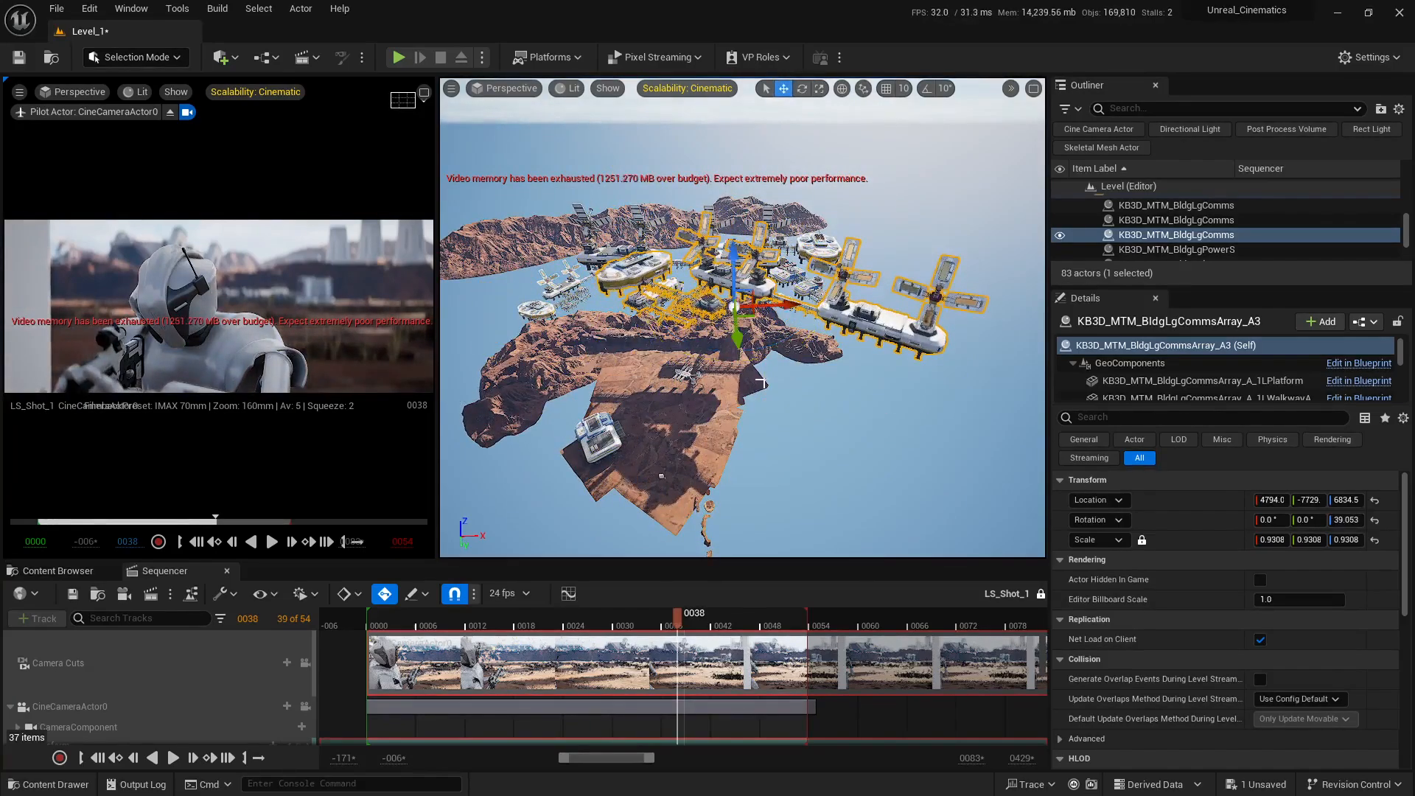
# Step: Move array A3 to about X 9461.1, Y -8876, keeping it at Z 6834.5
pyautogui.press('q')
pyautogui.moveTo(762, 382); pyautogui.dragTo(754, 352, button='right')
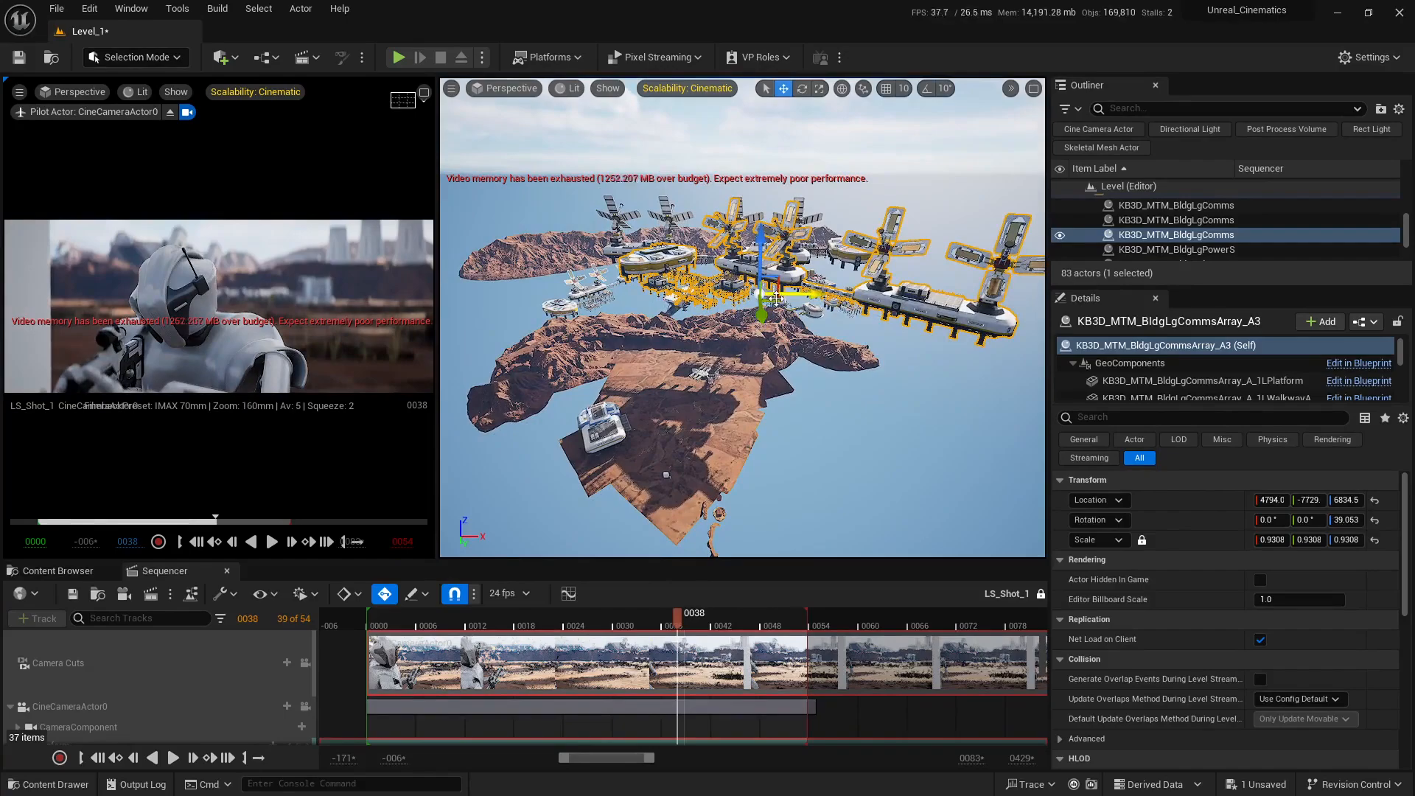
pyautogui.moveTo(799, 302); pyautogui.dragTo(956, 308)
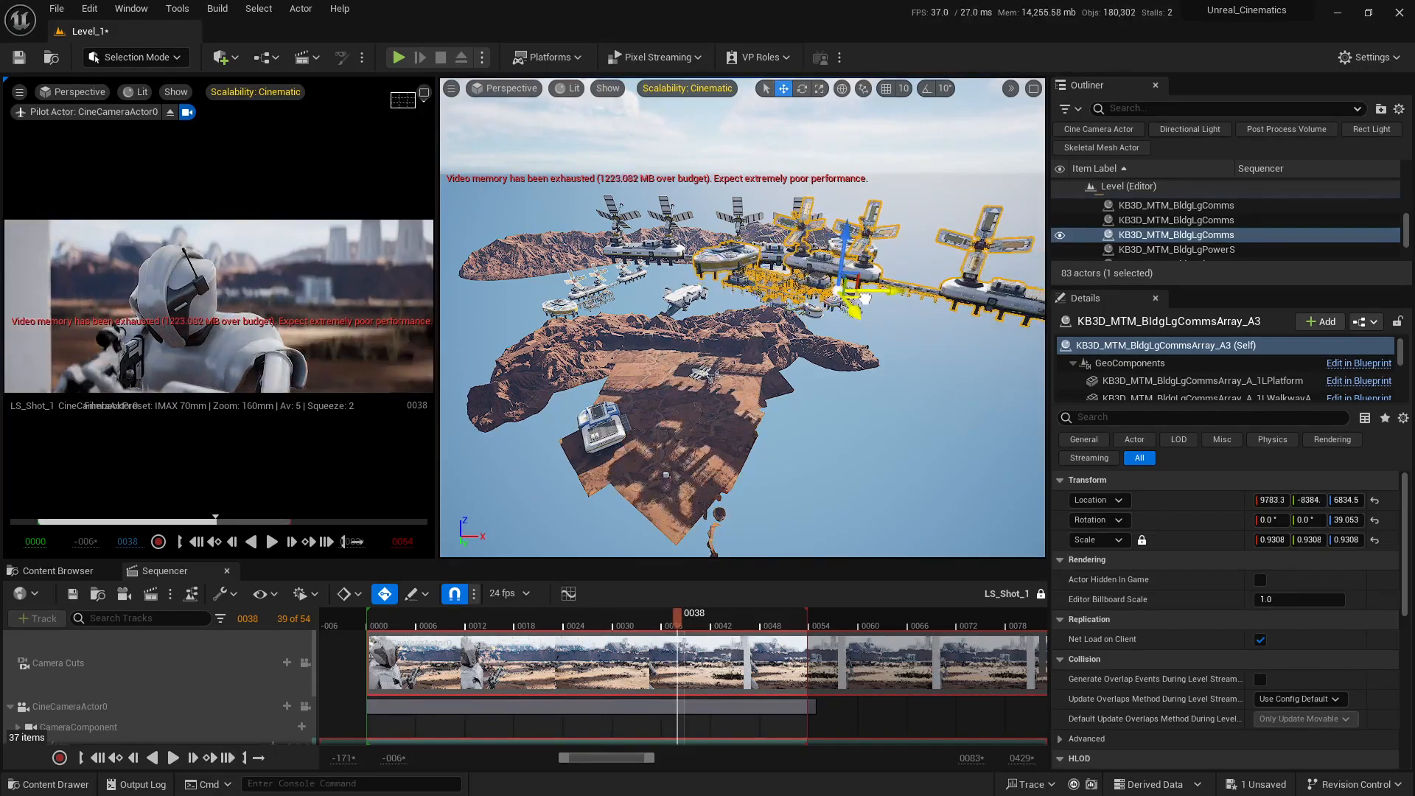
pyautogui.moveTo(867, 295); pyautogui.dragTo(857, 295)
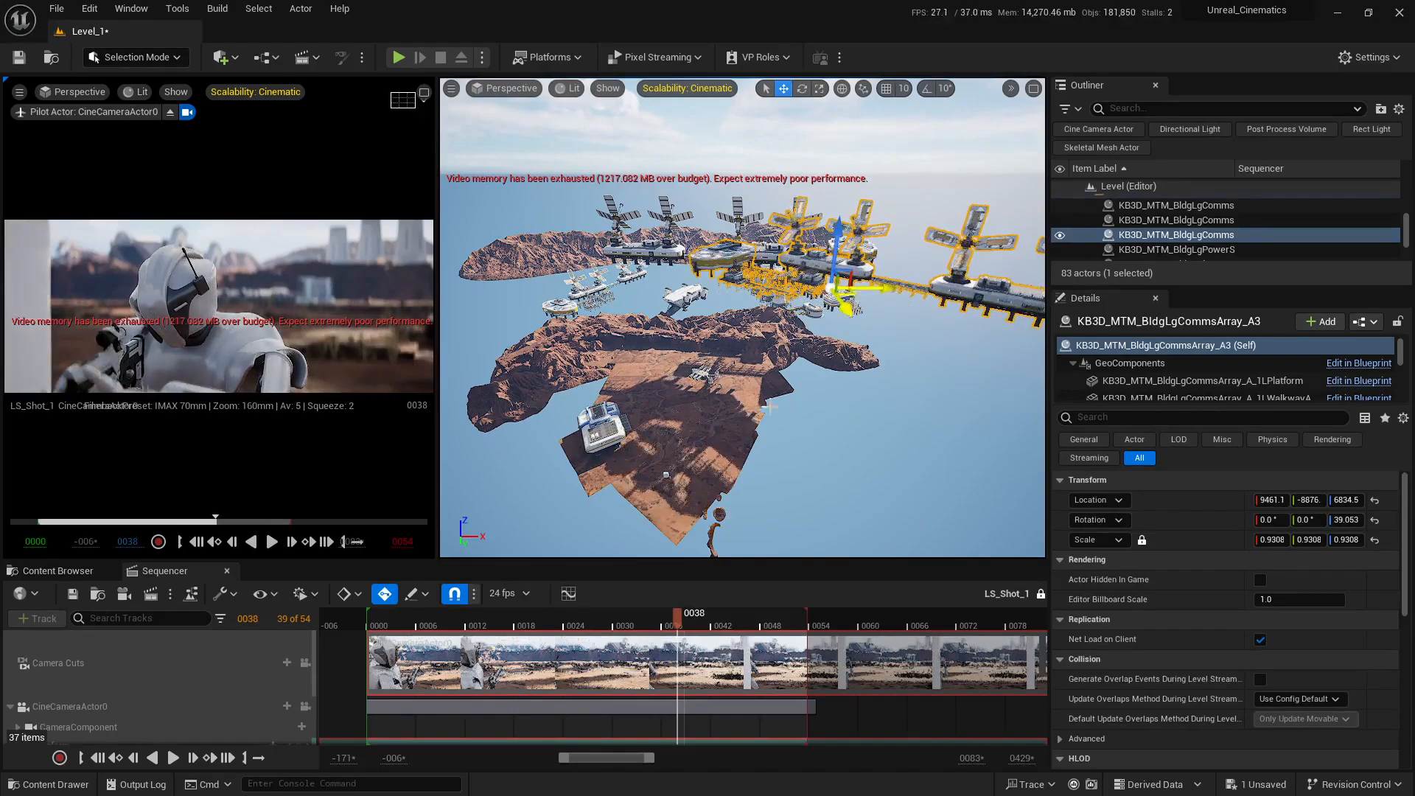
# Step: At frame 40, scale array A3 uniformly to about 0.5254 and move it to about X 8497.1, Y -8398
pyautogui.moveTo(679, 632)
pyautogui.mouseDown()
pyautogui.moveTo(786, 622)
pyautogui.moveTo(457, 625)
pyautogui.moveTo(693, 613)
pyautogui.mouseUp()
pyautogui.keyDown('alt'); pyautogui.moveTo(737, 442); pyautogui.dragTo(671, 394); pyautogui.keyUp('alt')
pyautogui.press('r')
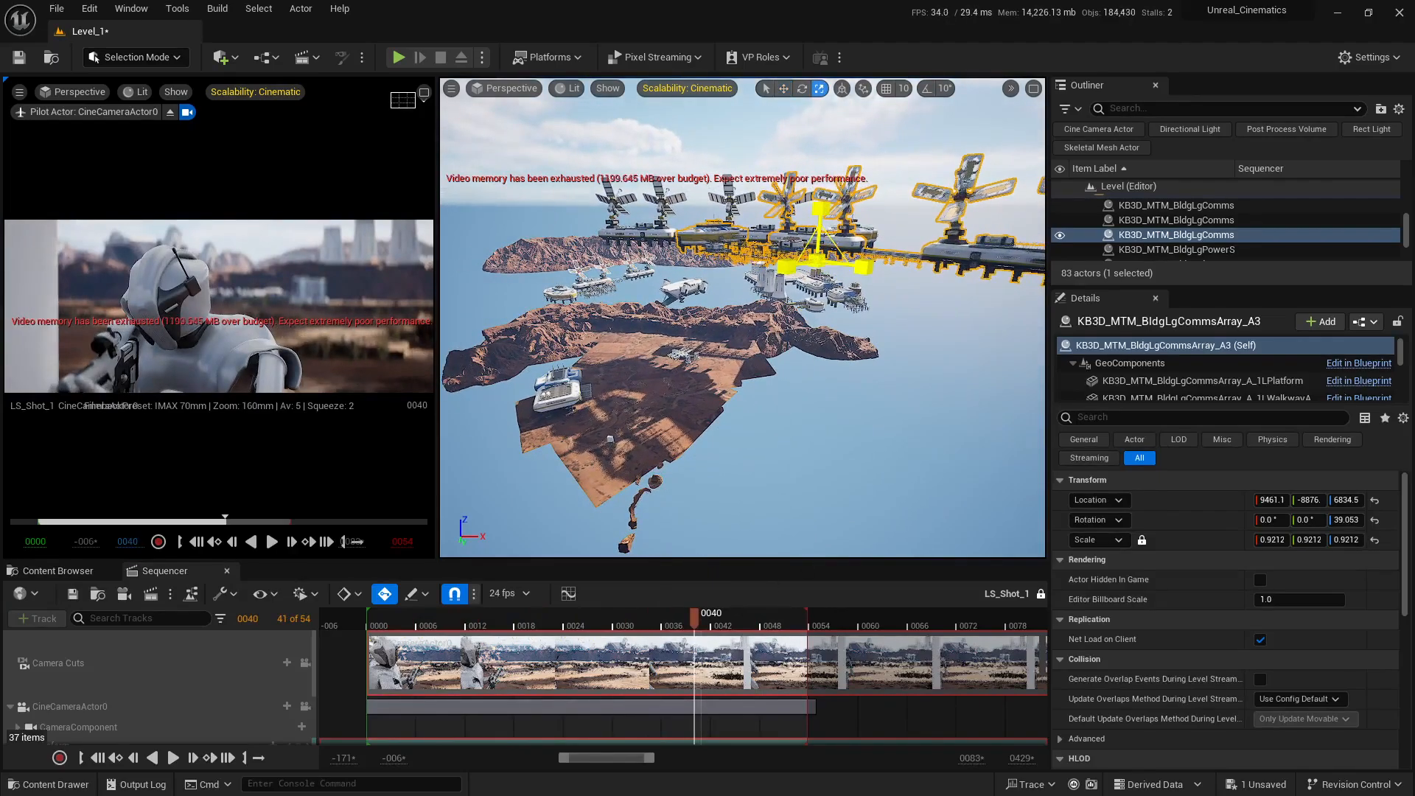
pyautogui.moveTo(816, 261); pyautogui.dragTo(792, 278)
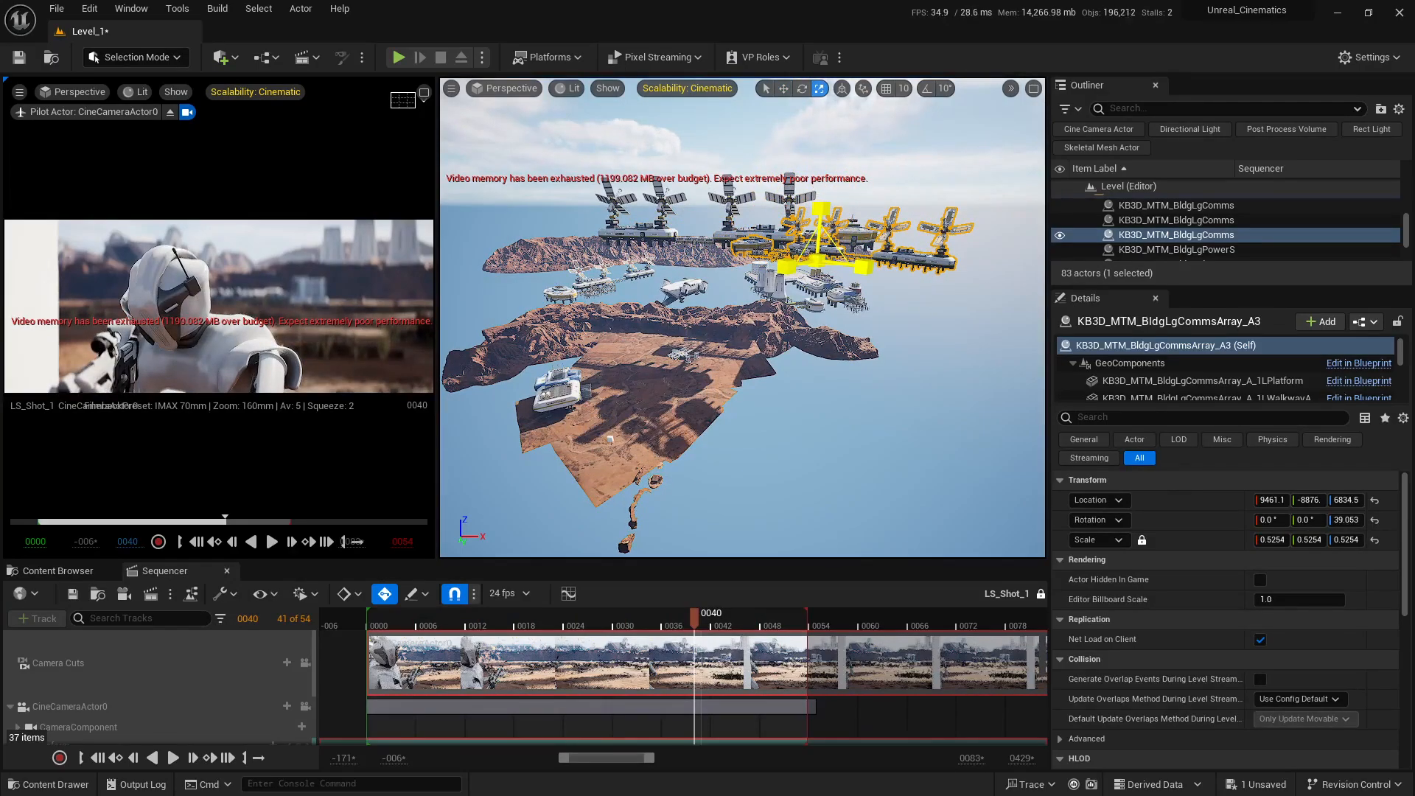
pyautogui.moveTo(806, 336)
pyautogui.keyDown('alt'); pyautogui.mouseDown()
pyautogui.moveTo(785, 387)
pyautogui.moveTo(800, 328)
pyautogui.moveTo(778, 330)
pyautogui.mouseUp(); pyautogui.keyUp('alt')
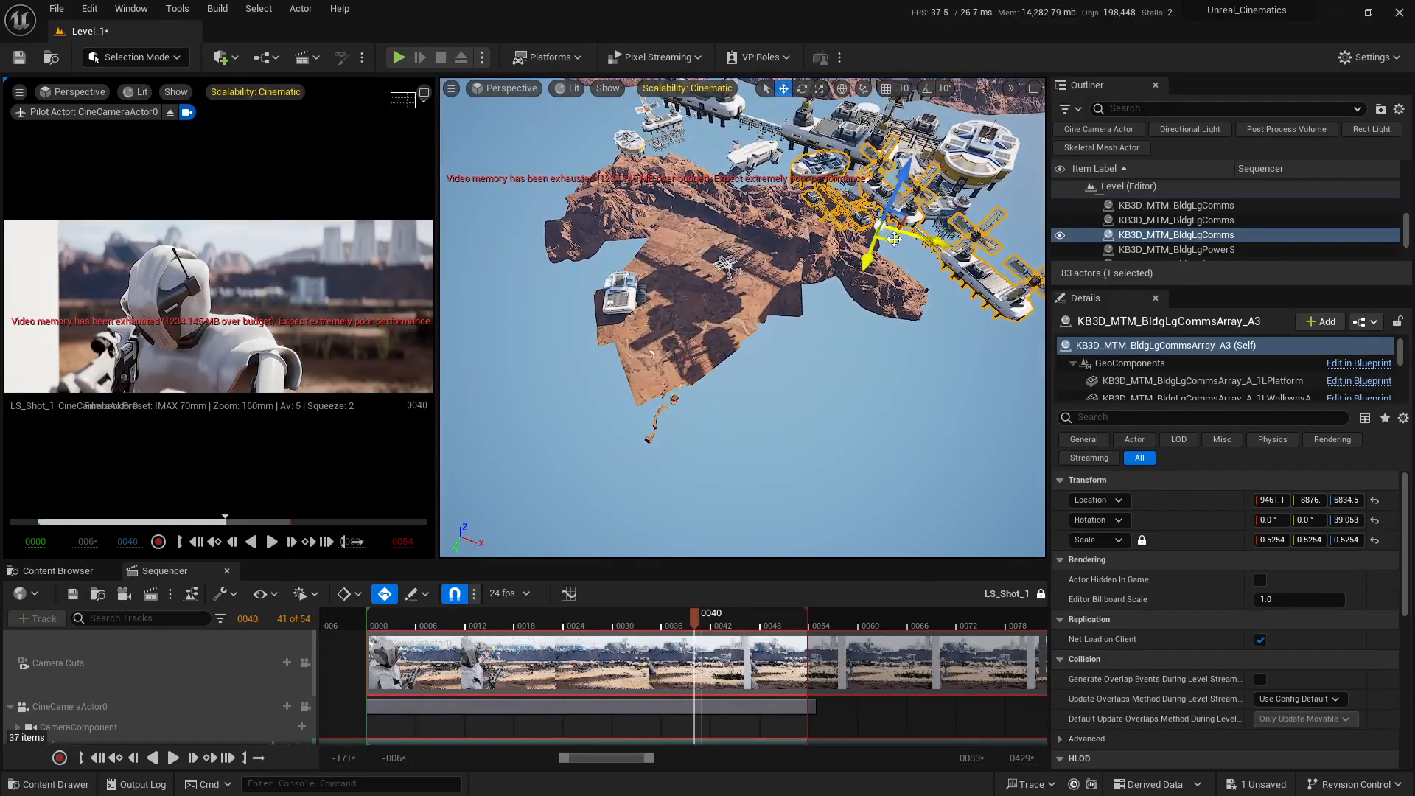
pyautogui.moveTo(870, 237); pyautogui.dragTo(868, 228)
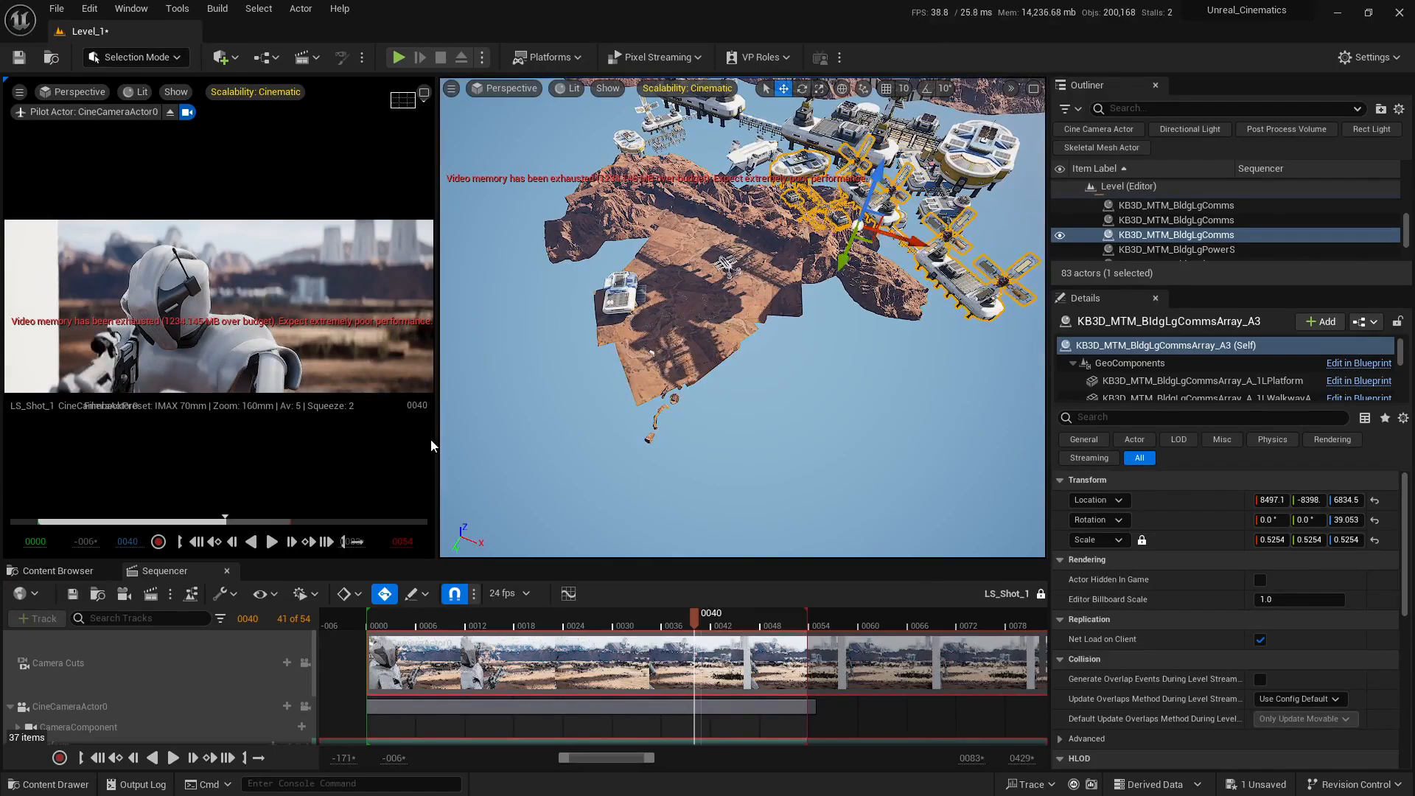
# Step: Enlarge the viewports and, at frame 39, shift array A3 slightly toward the front of the terrain to shade the character and wall
pyautogui.moveTo(436, 449); pyautogui.dragTo(592, 449)
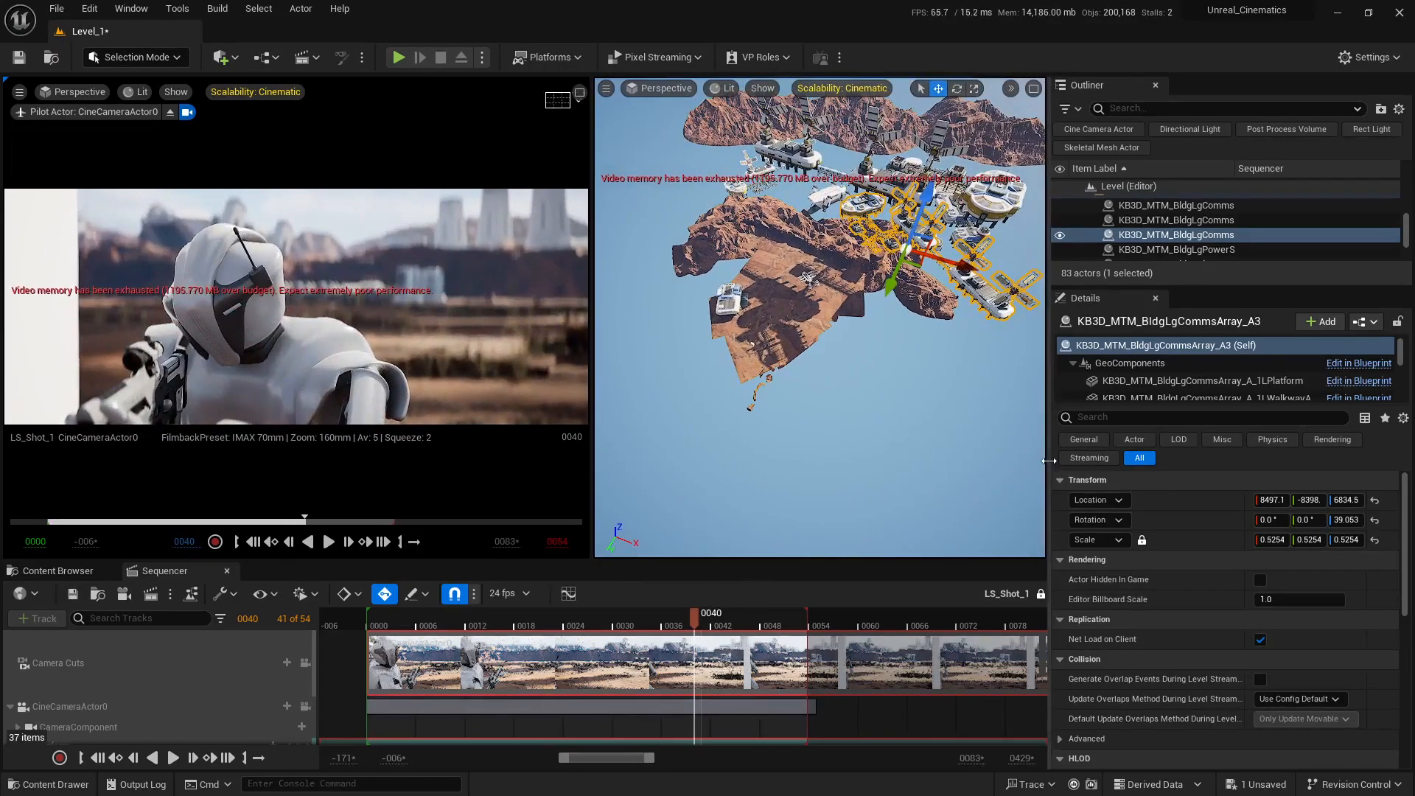
pyautogui.moveTo(1049, 461); pyautogui.dragTo(1198, 460)
pyautogui.moveTo(937, 317)
pyautogui.keyDown('alt'); pyautogui.mouseDown()
pyautogui.moveTo(863, 332)
pyautogui.moveTo(847, 314)
pyautogui.moveTo(937, 317)
pyautogui.mouseUp(); pyautogui.keyUp('alt')
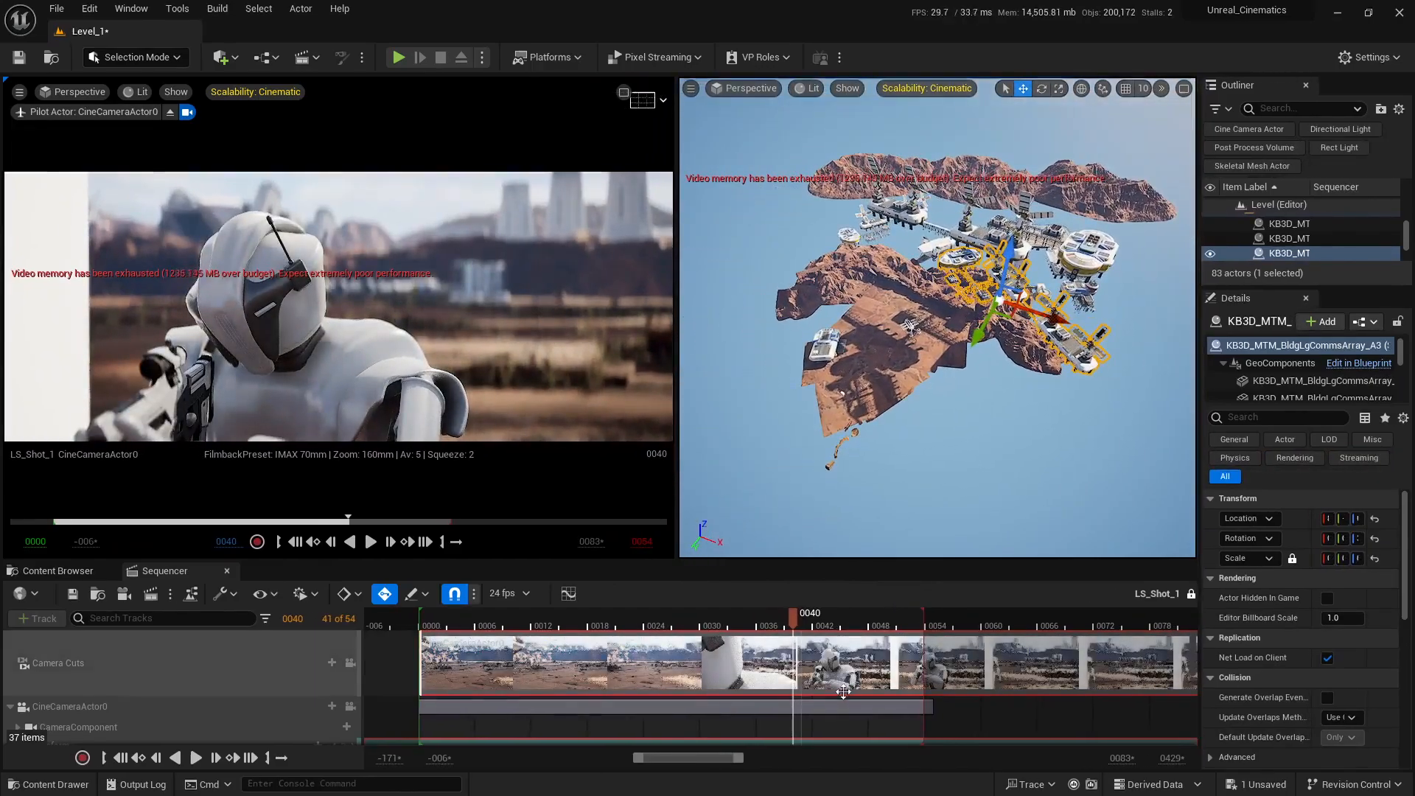
pyautogui.moveTo(800, 620)
pyautogui.mouseDown()
pyautogui.moveTo(903, 620)
pyautogui.moveTo(412, 617)
pyautogui.moveTo(792, 614)
pyautogui.mouseUp()
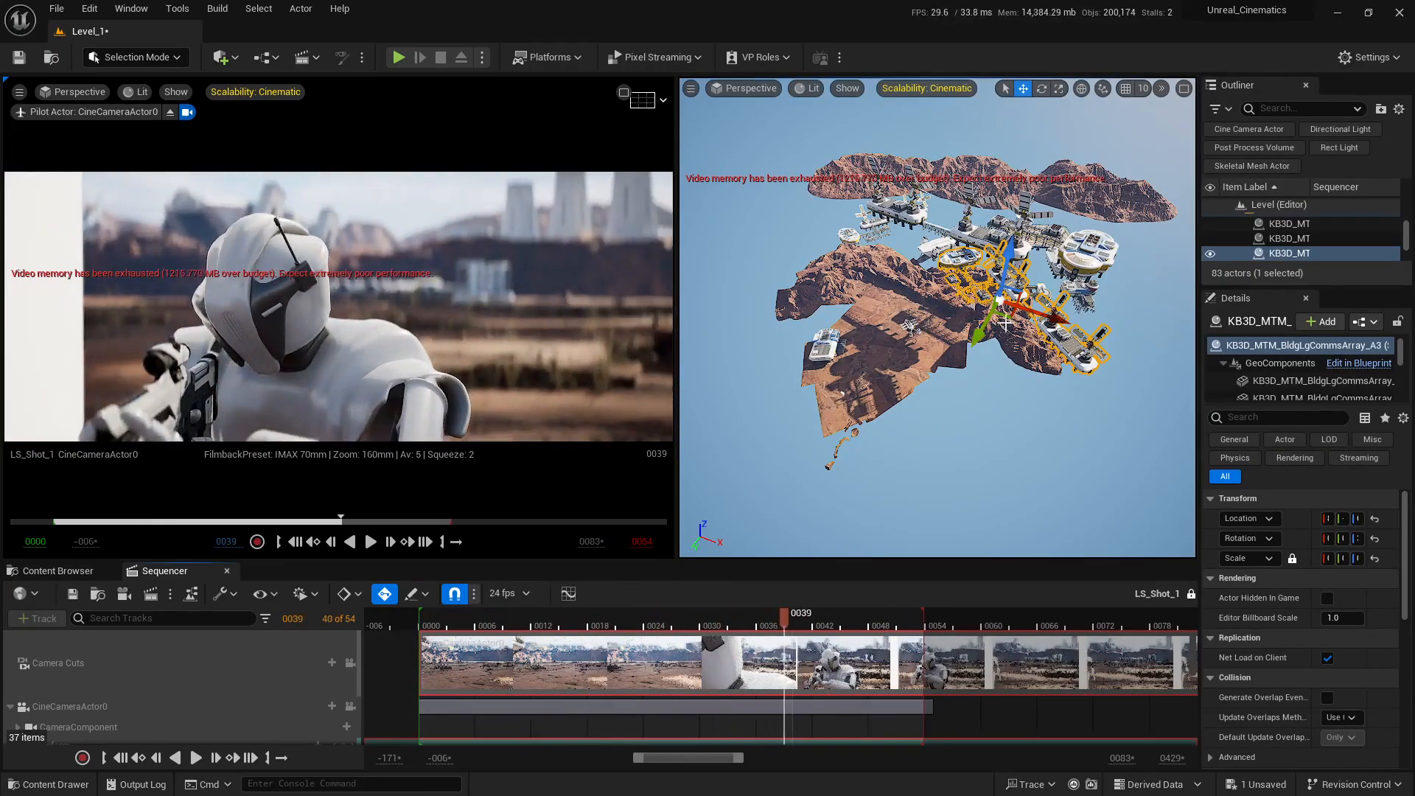
pyautogui.moveTo(1007, 319)
pyautogui.mouseDown()
pyautogui.moveTo(966, 308)
pyautogui.moveTo(1011, 305)
pyautogui.moveTo(1023, 337)
pyautogui.moveTo(1009, 333)
pyautogui.mouseUp()
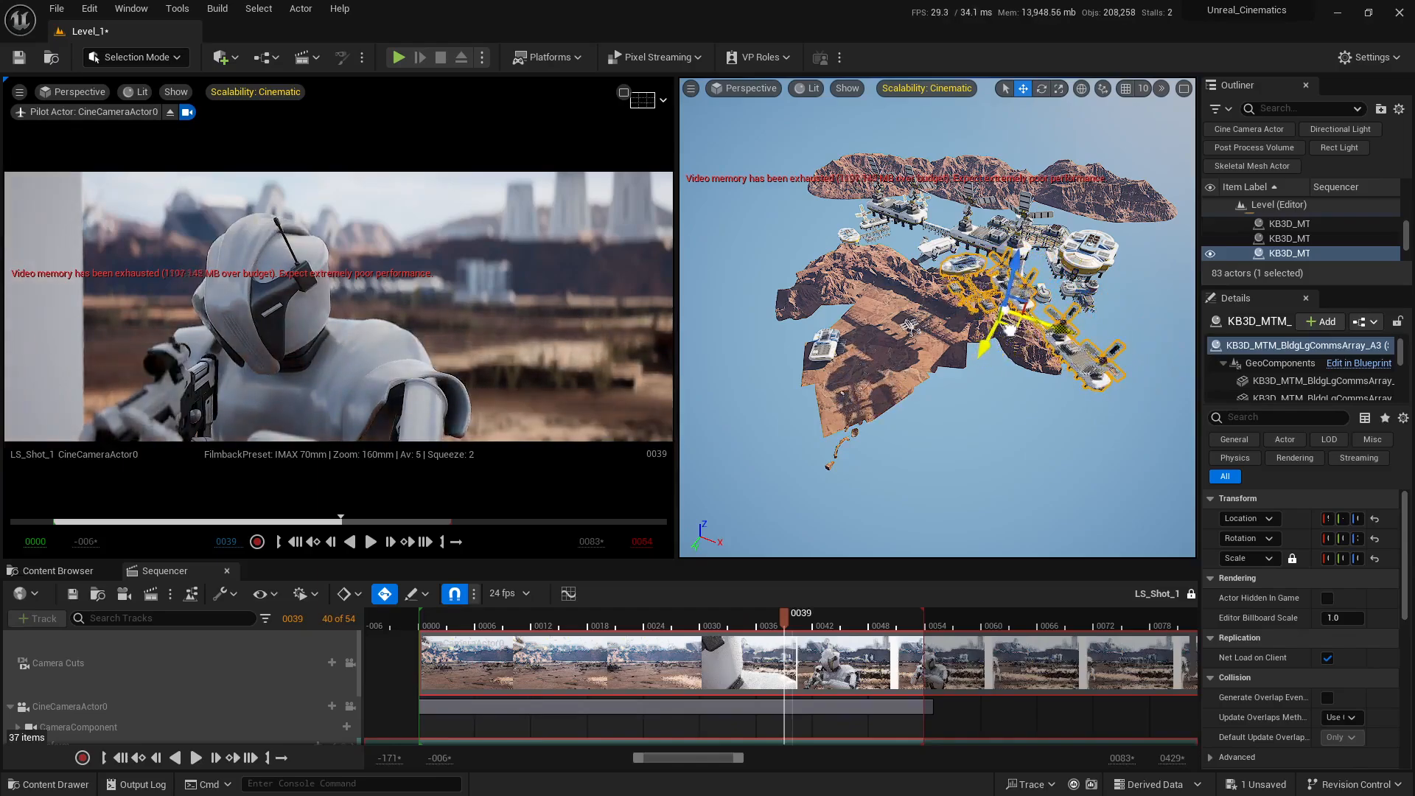
# Step: Examine the array shadows around the character, comparing the shot with the arrays hidden and shown at frames 49, 2 and 0
pyautogui.moveTo(1103, 434); pyautogui.dragTo(1066, 420, button='right')
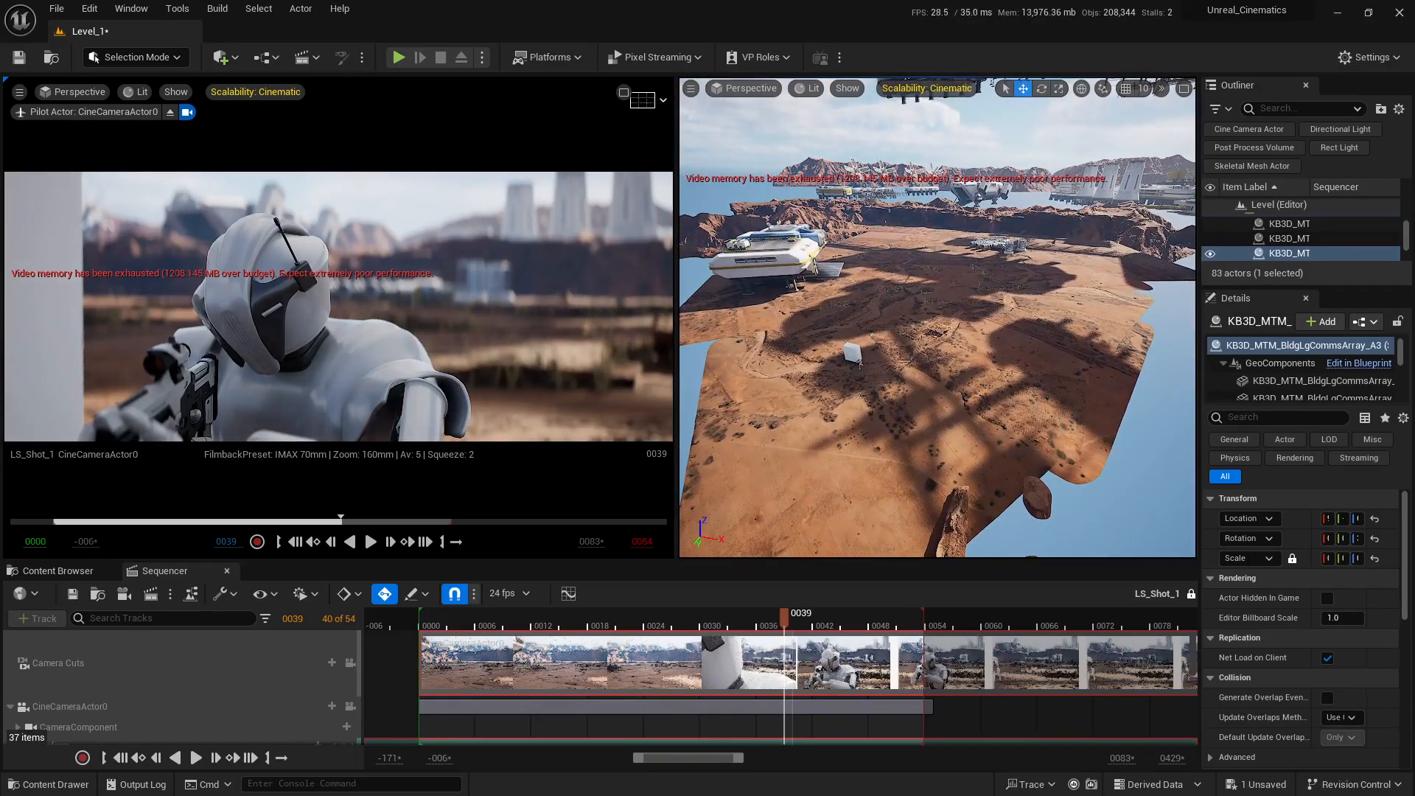
pyautogui.moveTo(905, 522)
pyautogui.mouseDown(button='right')
pyautogui.moveTo(870, 528)
pyautogui.moveTo(906, 522)
pyautogui.mouseUp(button='right')
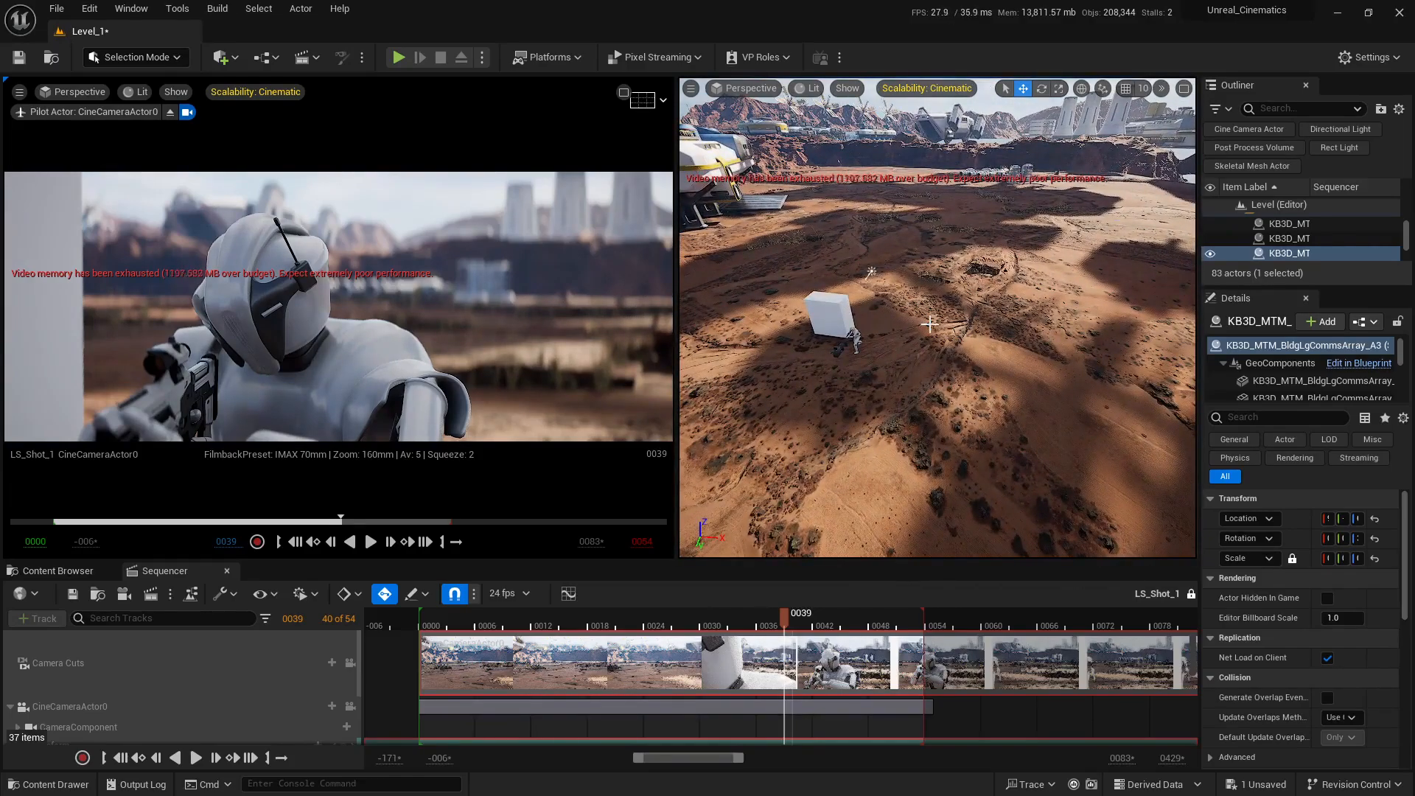
pyautogui.moveTo(870, 272); pyautogui.dragTo(930, 301, button='right')
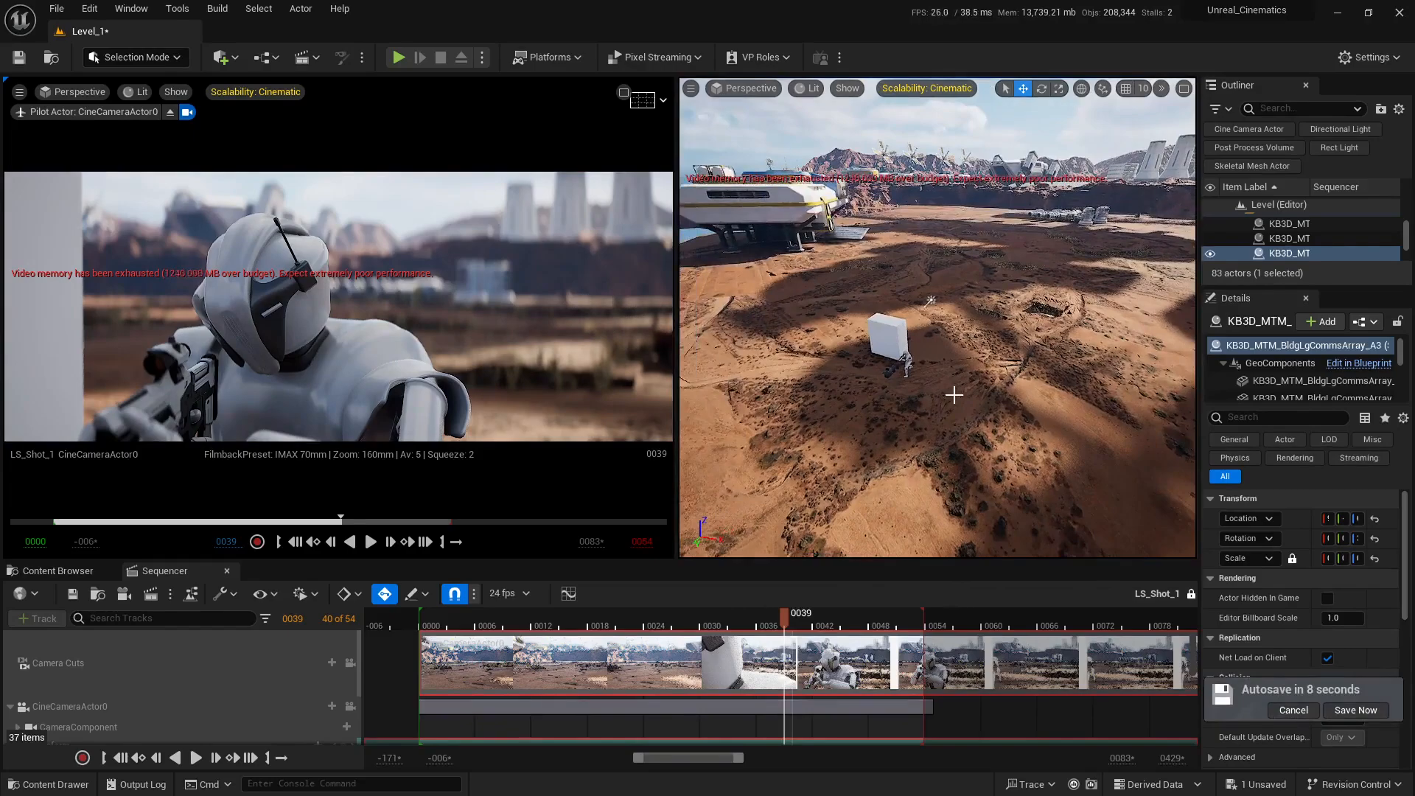
pyautogui.moveTo(955, 395)
pyautogui.mouseDown(button='right')
pyautogui.moveTo(1004, 399)
pyautogui.moveTo(953, 396)
pyautogui.mouseUp(button='right')
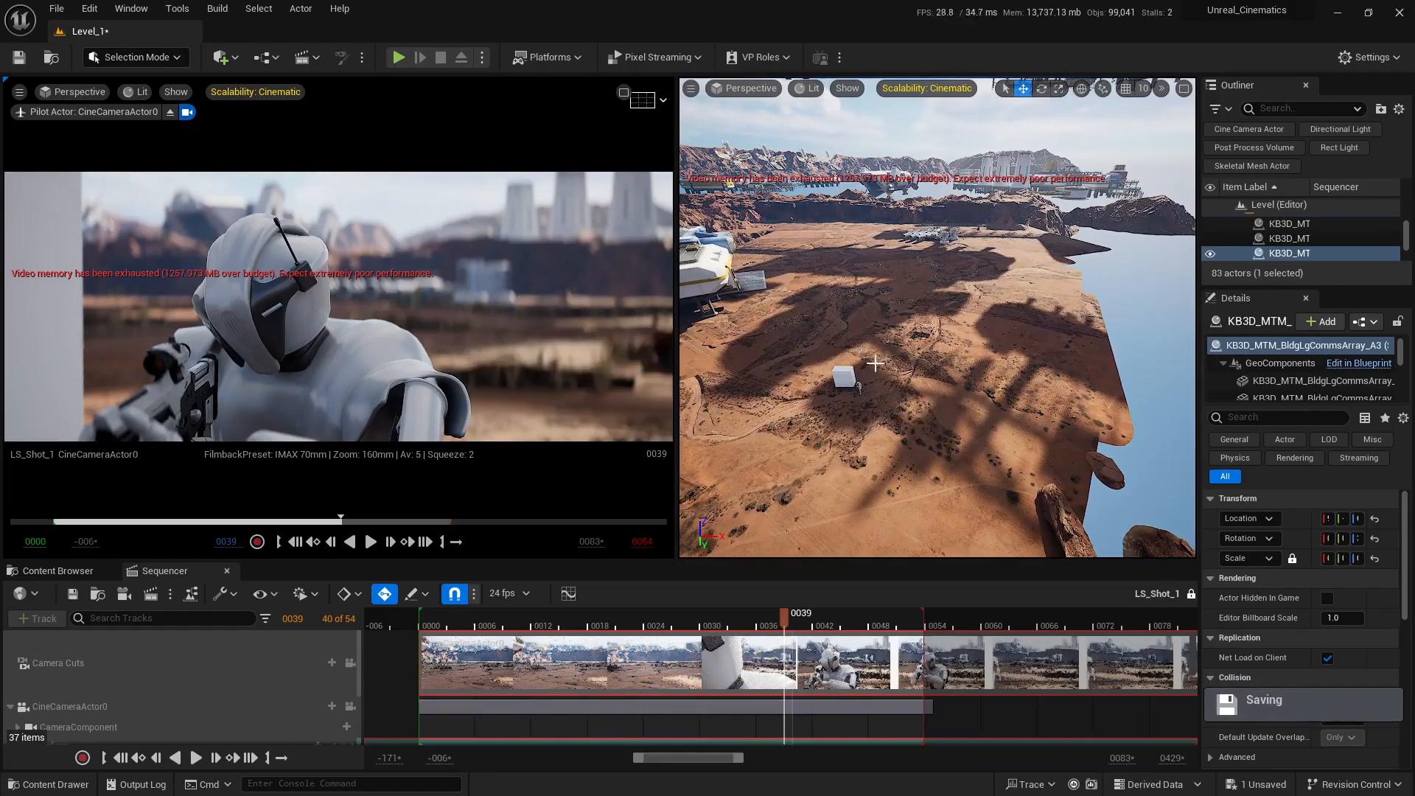
pyautogui.moveTo(784, 624); pyautogui.dragTo(879, 624)
pyautogui.moveTo(936, 317); pyautogui.dragTo(958, 299, button='right')
pyautogui.press('h')
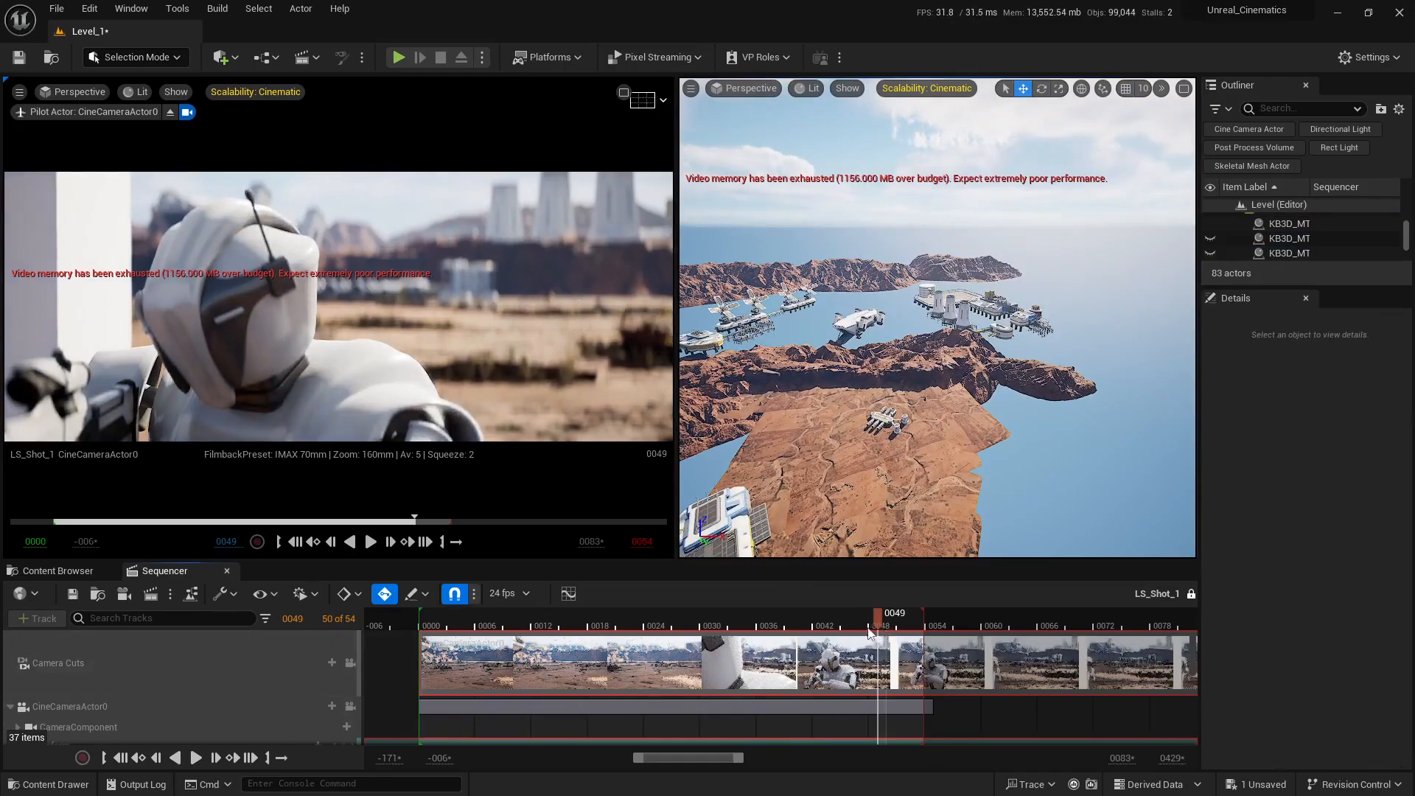
pyautogui.moveTo(870, 632); pyautogui.dragTo(444, 633)
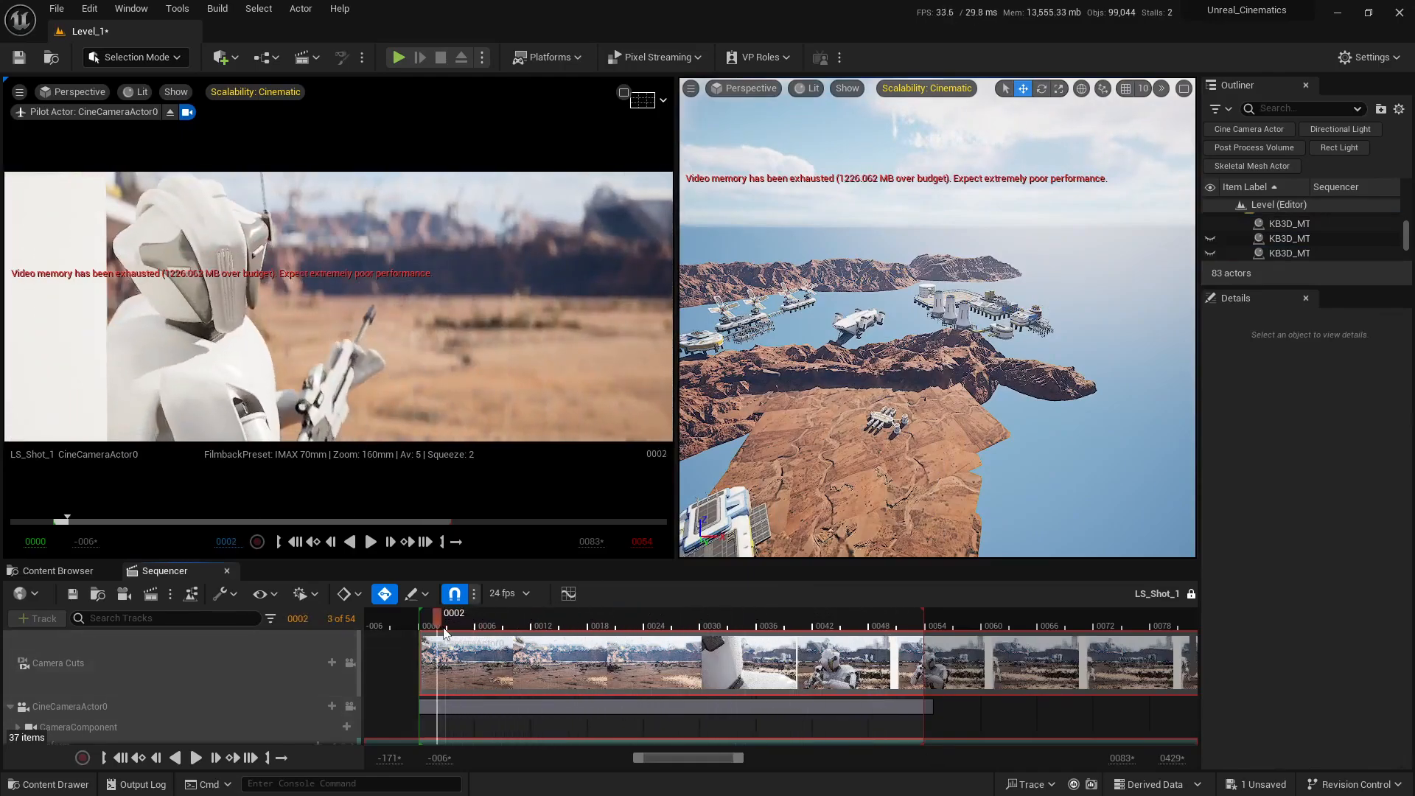
pyautogui.moveTo(887, 337); pyautogui.dragTo(859, 336, button='right')
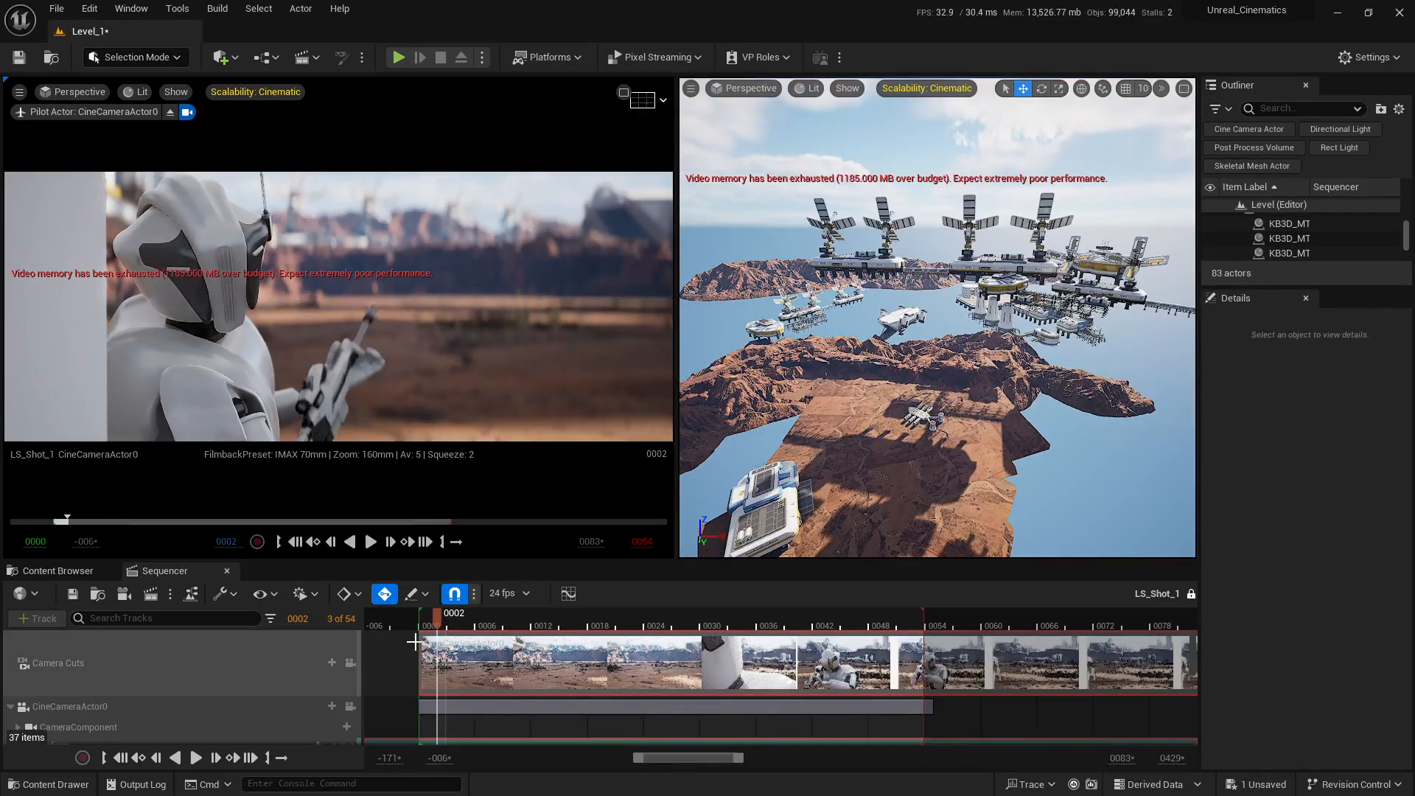
pyautogui.moveTo(442, 628)
pyautogui.mouseDown()
pyautogui.moveTo(875, 631)
pyautogui.moveTo(426, 630)
pyautogui.mouseUp()
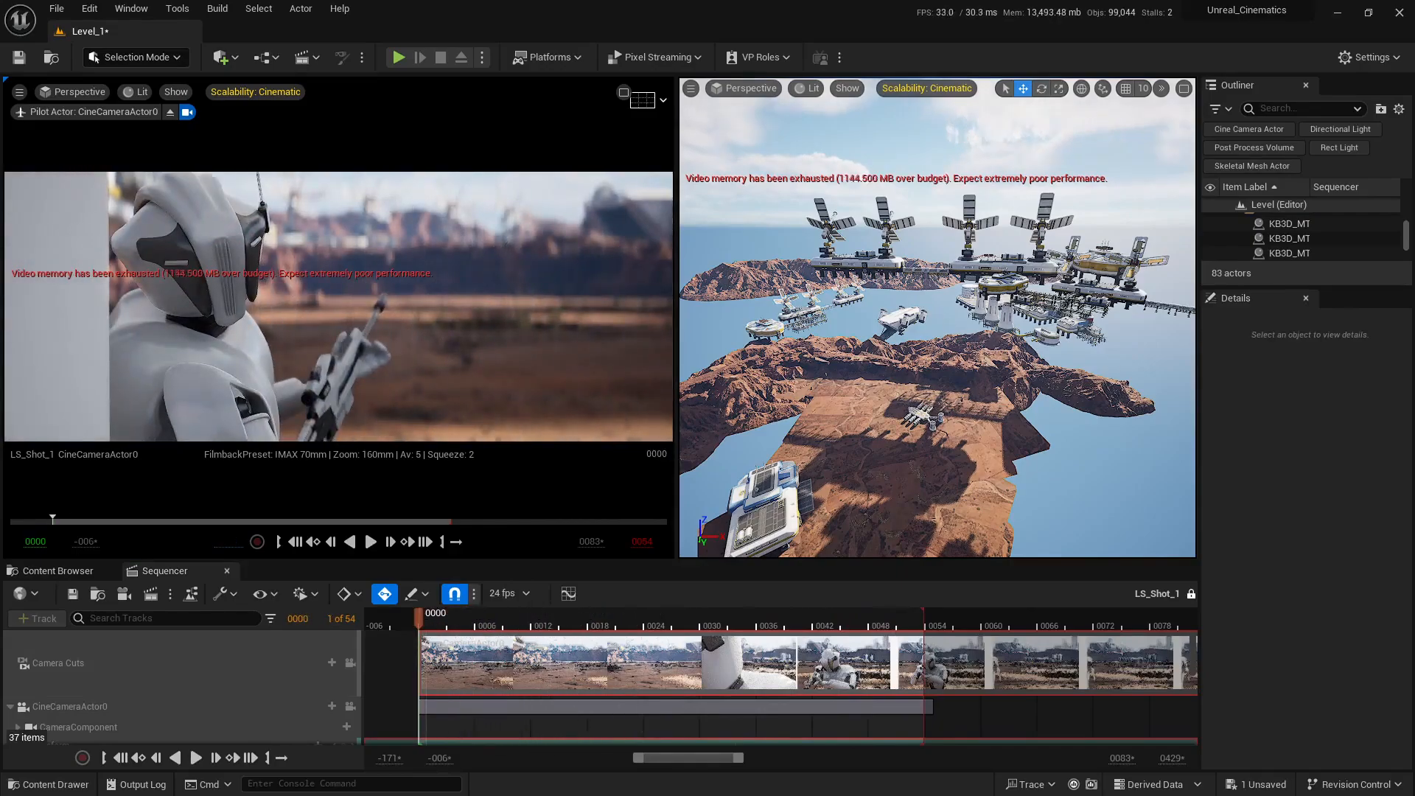
# Step: At frame 0, rotate array A2 by about 220° around Z and adjust its position above the terrain
pyautogui.click(967, 262)
pyautogui.moveTo(967, 263)
pyautogui.keyDown('alt'); pyautogui.mouseDown()
pyautogui.moveTo(1083, 284)
pyautogui.moveTo(951, 258)
pyautogui.mouseUp(); pyautogui.keyUp('alt')
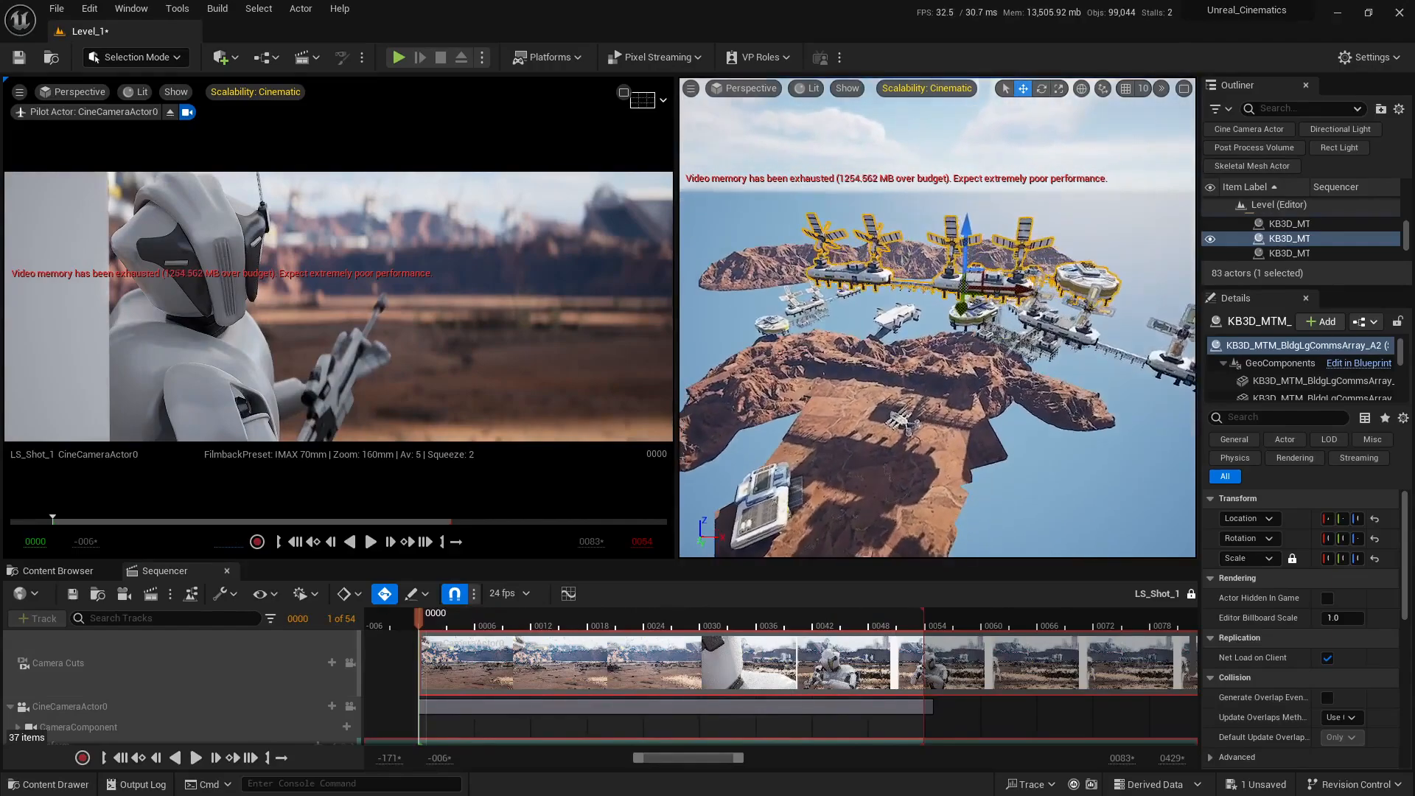
pyautogui.keyDown('alt'); pyautogui.moveTo(1017, 361); pyautogui.dragTo(984, 392); pyautogui.keyUp('alt')
pyautogui.press('e')
pyautogui.moveTo(1030, 325); pyautogui.dragTo(868, 342)
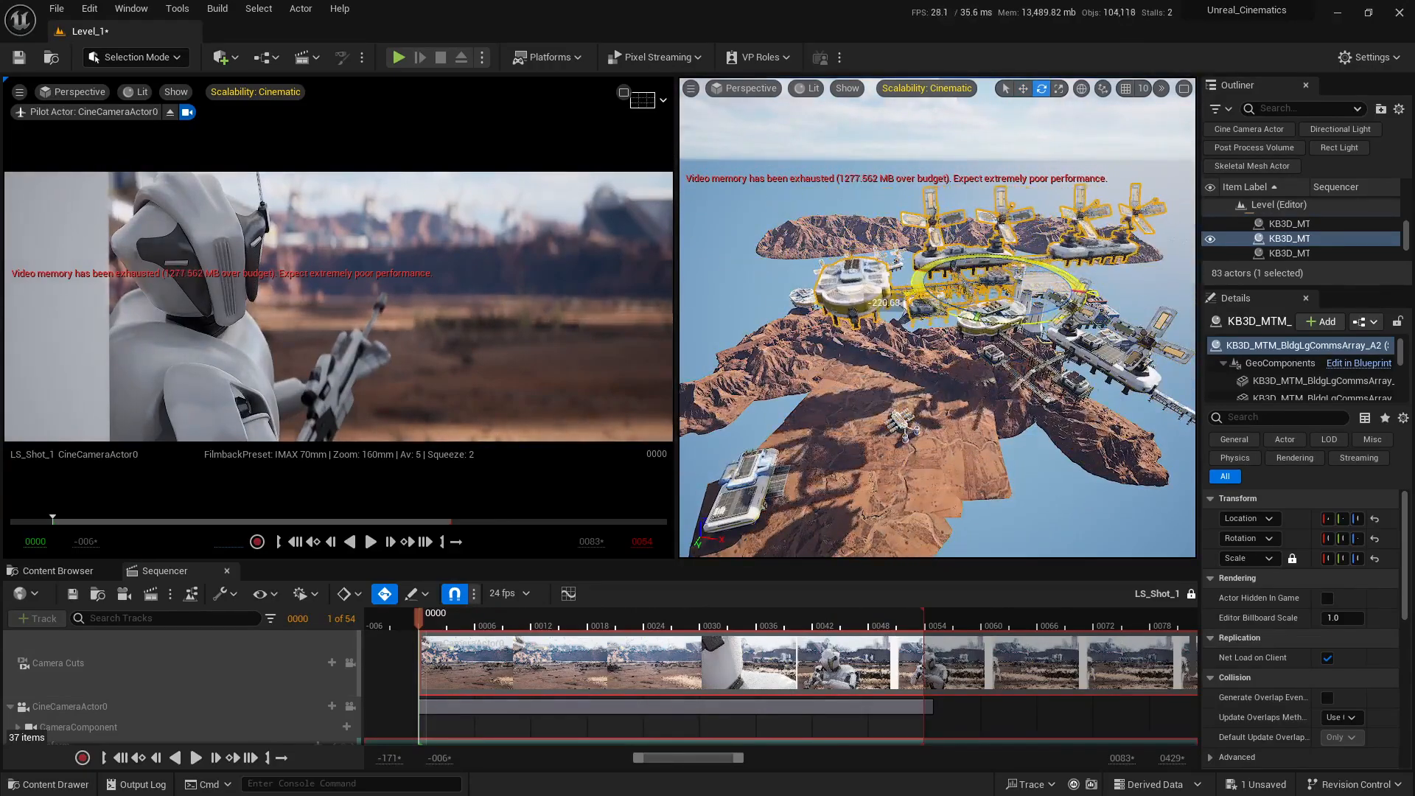
pyautogui.keyDown('alt'); pyautogui.moveTo(1079, 267); pyautogui.dragTo(1015, 315); pyautogui.keyUp('alt')
pyautogui.moveTo(1079, 267); pyautogui.dragTo(1063, 284)
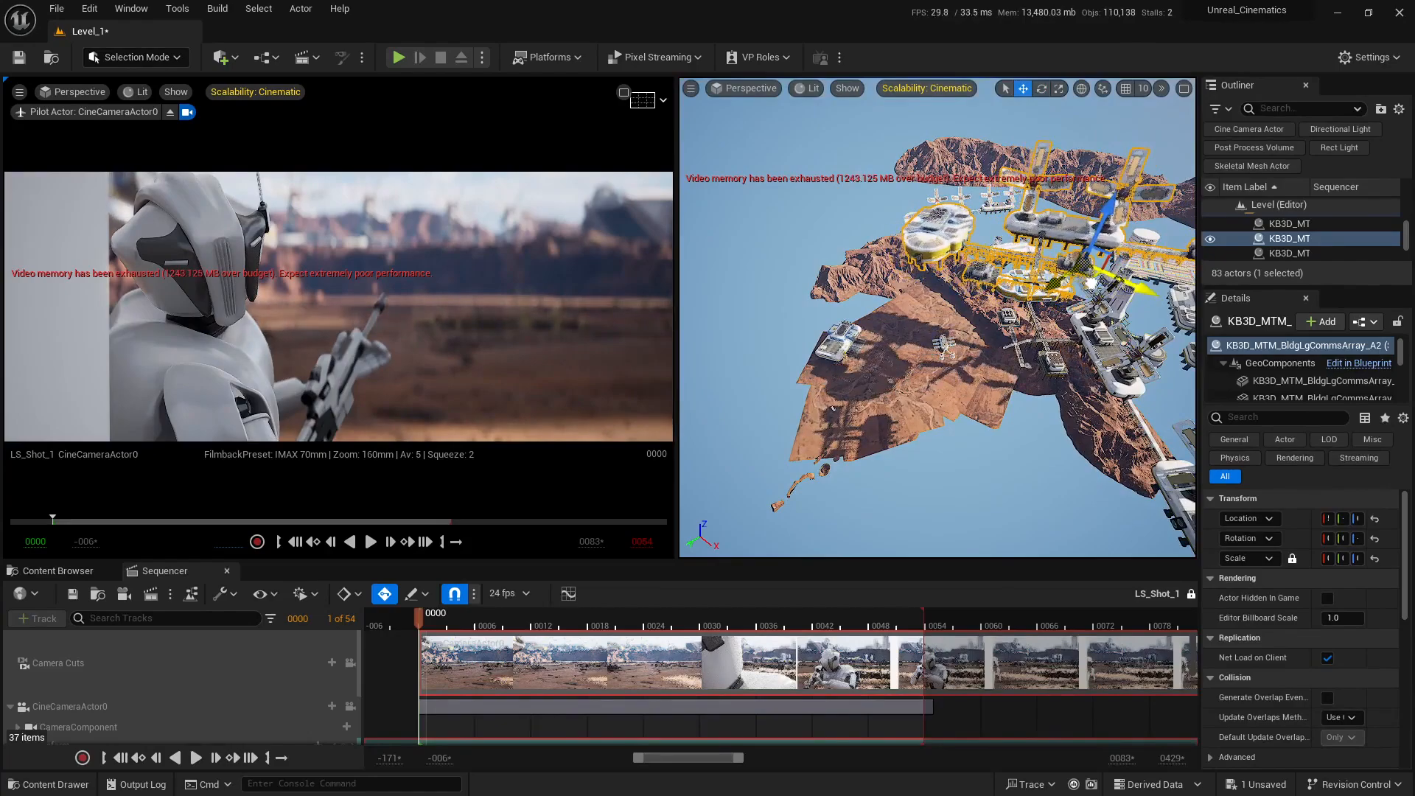
# Step: Move array A3 well clear of the terrain so it no longer shades the character
pyautogui.moveTo(1082, 283); pyautogui.dragTo(1190, 286, button='right')
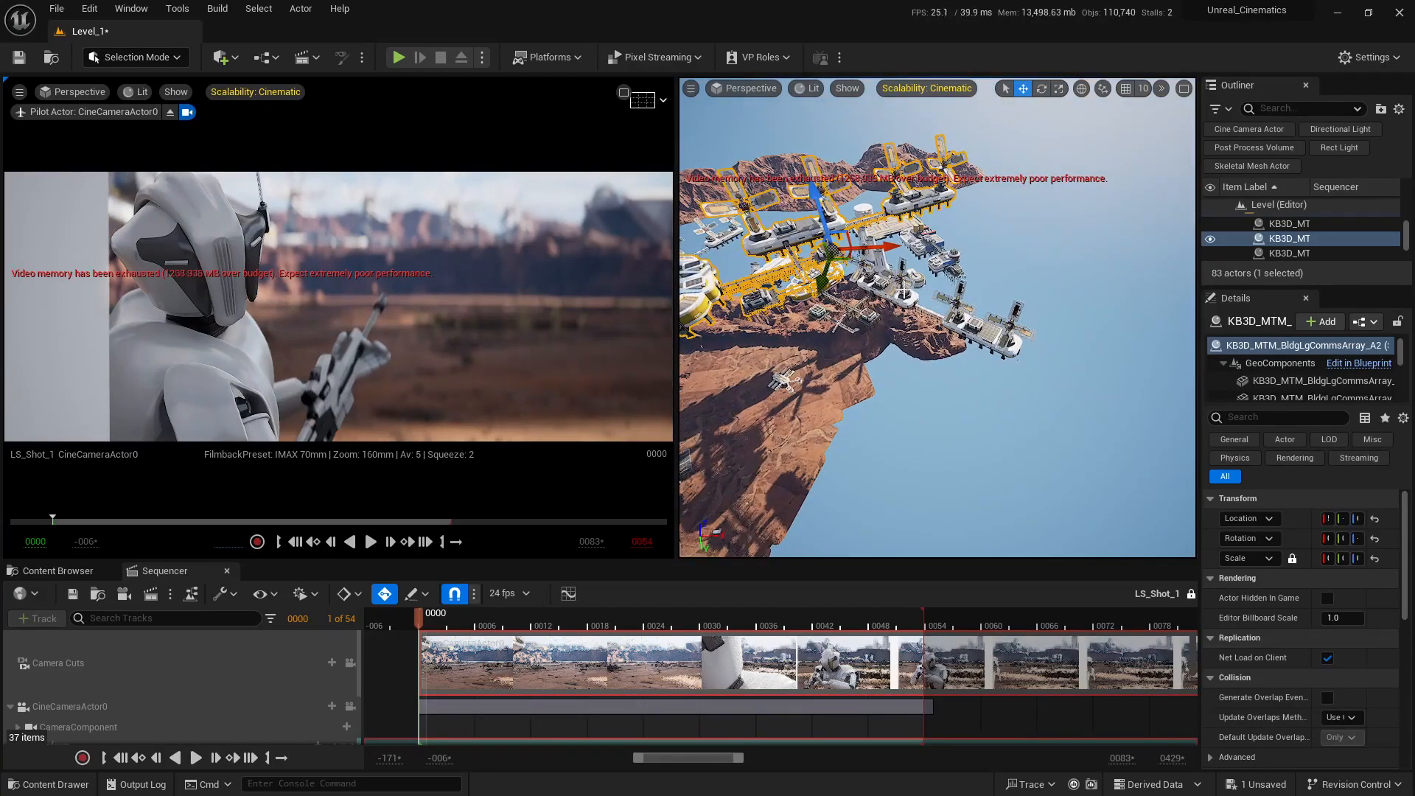
pyautogui.click(918, 314)
pyautogui.moveTo(903, 329); pyautogui.dragTo(1171, 317)
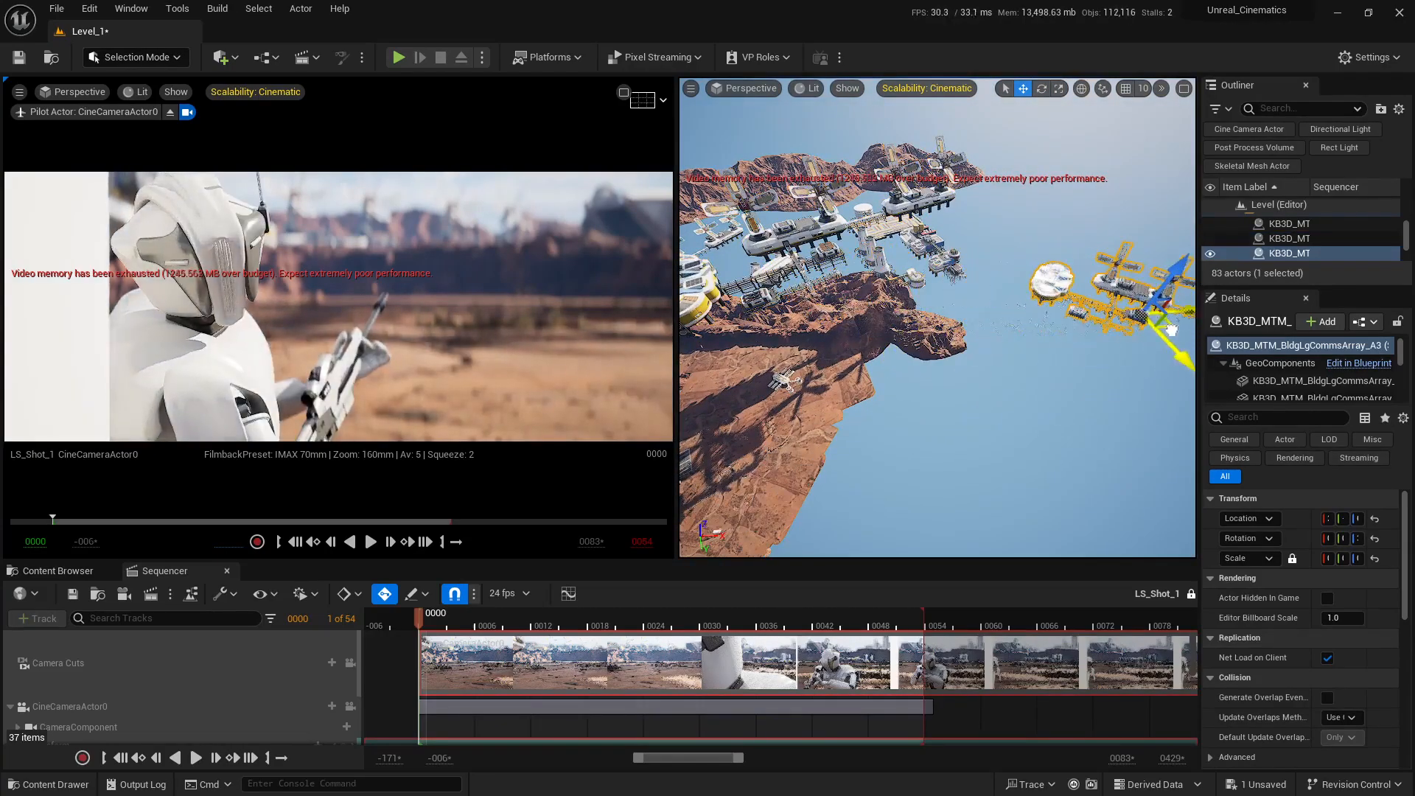
pyautogui.moveTo(1172, 317); pyautogui.dragTo(1076, 319, button='right')
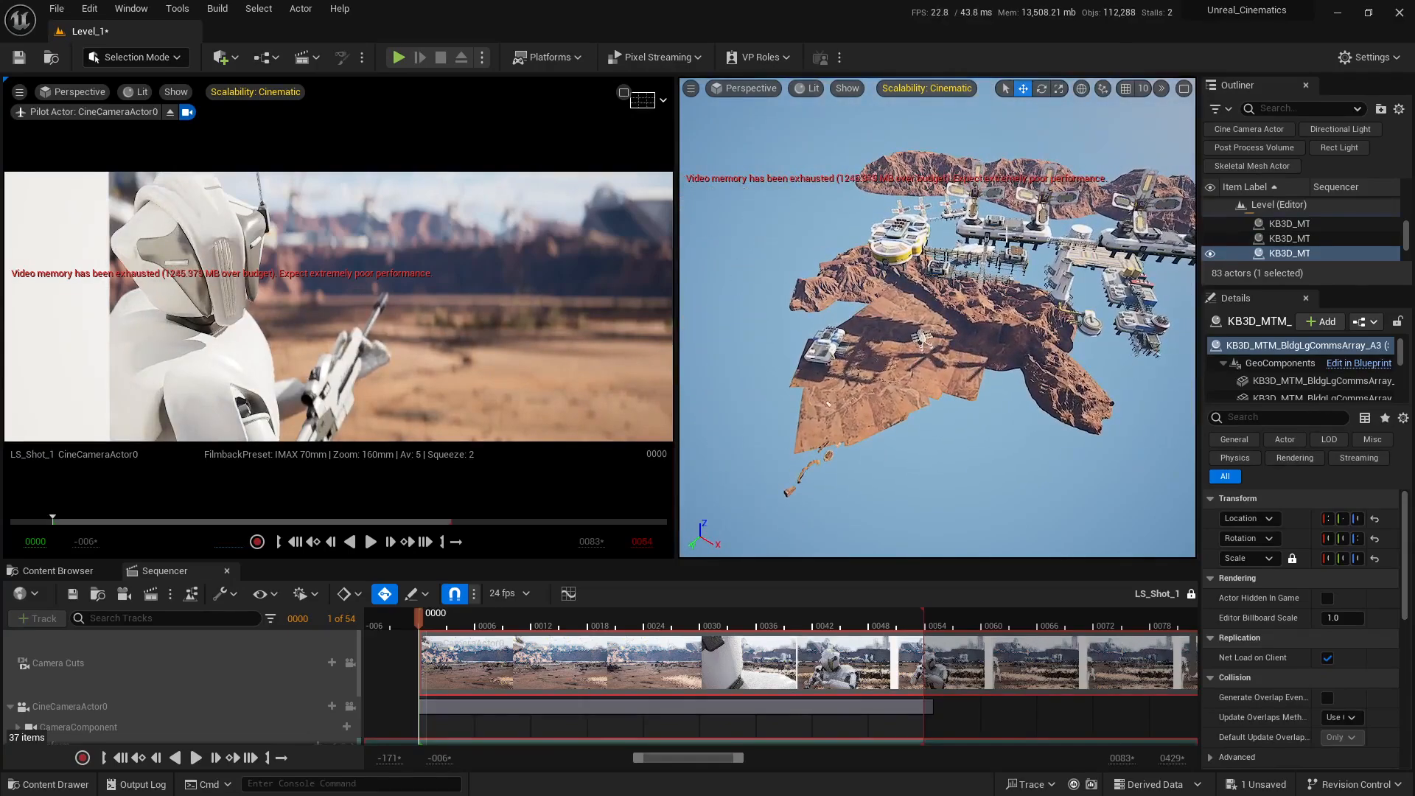
# Step: Shift array A2 slightly toward the front of the terrain to refine its shadow on the background
pyautogui.moveTo(986, 344); pyautogui.dragTo(1025, 344, button='right')
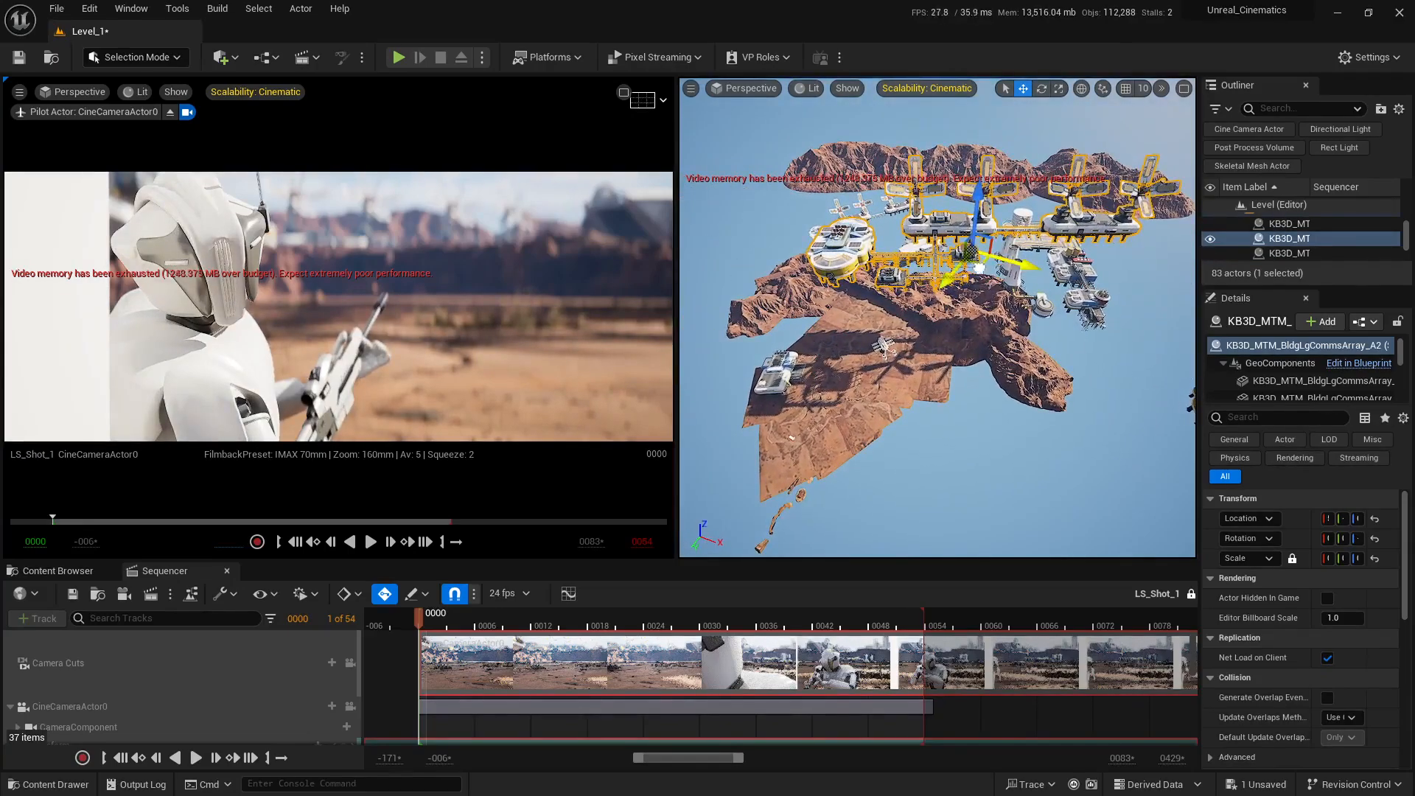
pyautogui.moveTo(979, 269)
pyautogui.mouseDown()
pyautogui.moveTo(1023, 283)
pyautogui.moveTo(982, 280)
pyautogui.mouseUp()
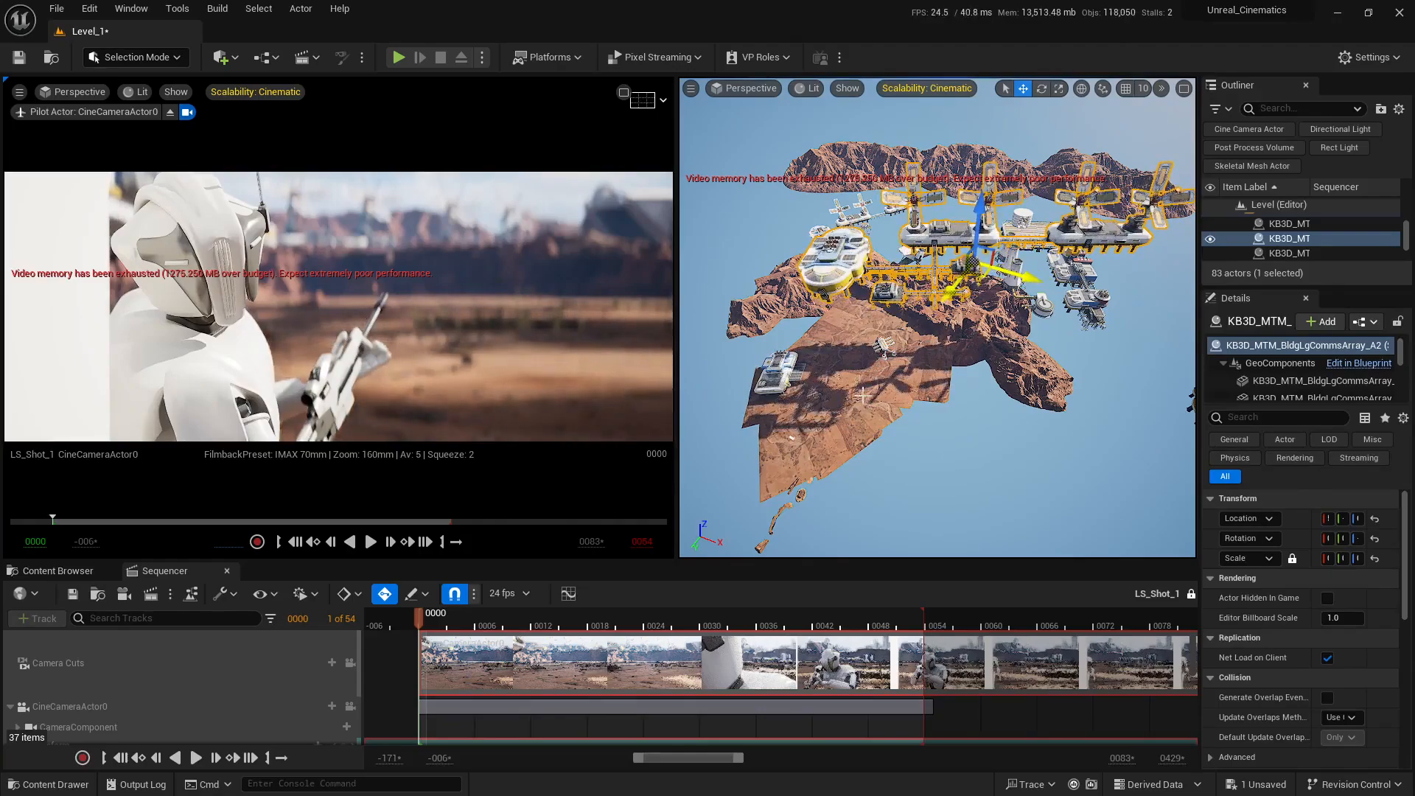
# Step: At frame 40, bring array A3 back beside the terrain edge near array A2
pyautogui.moveTo(437, 622); pyautogui.dragTo(797, 618)
pyautogui.moveTo(1040, 287); pyautogui.dragTo(1150, 295, button='right')
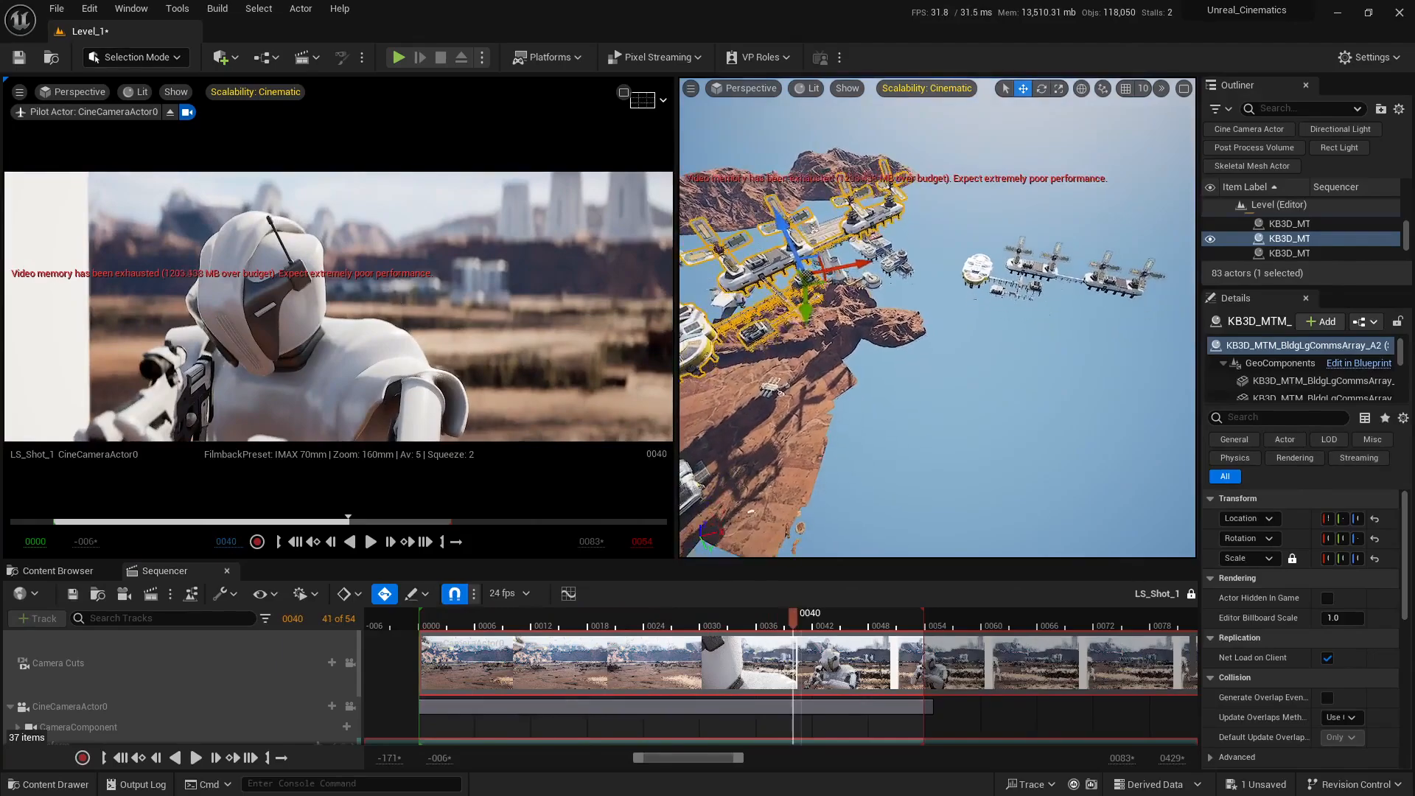
pyautogui.click(1022, 295)
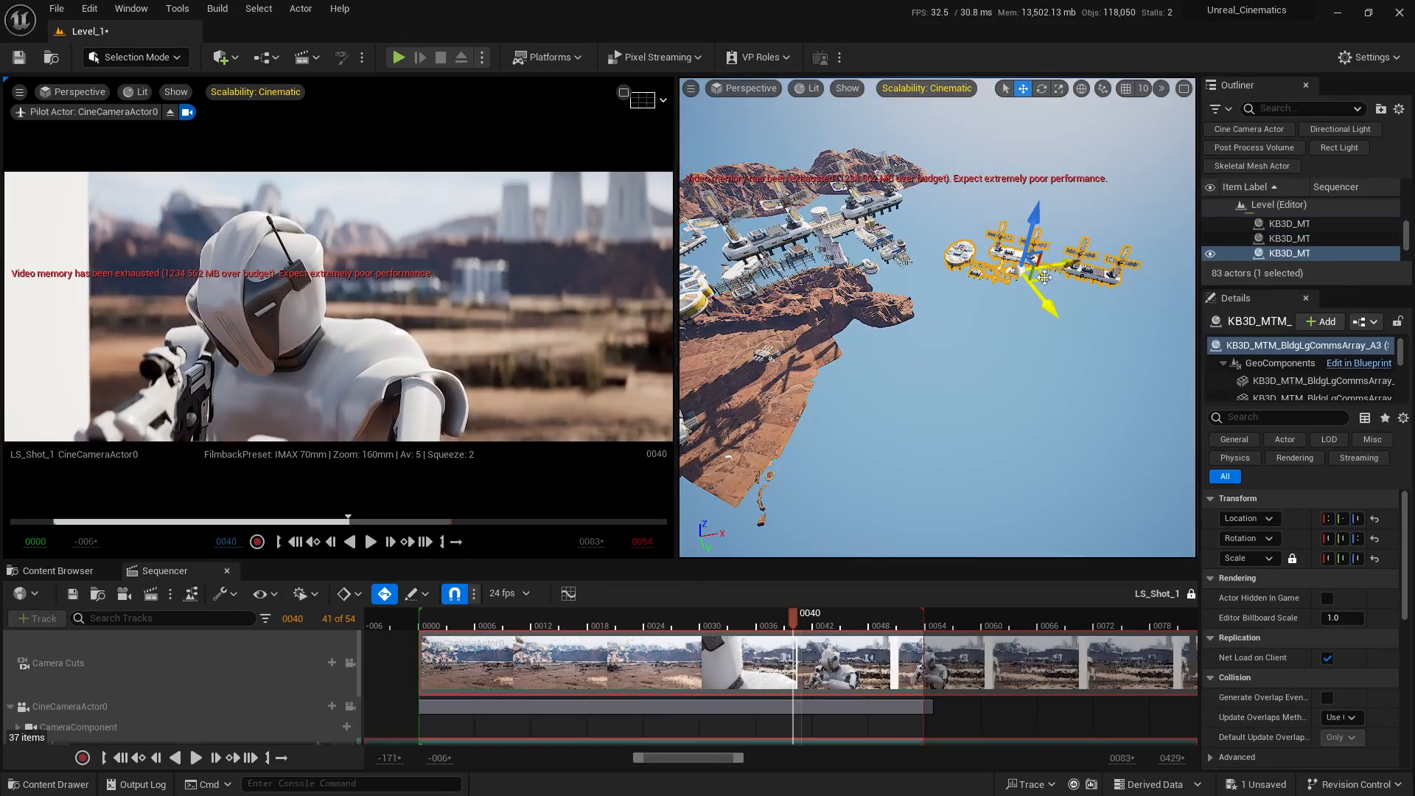
pyautogui.moveTo(884, 346); pyautogui.dragTo(866, 284)
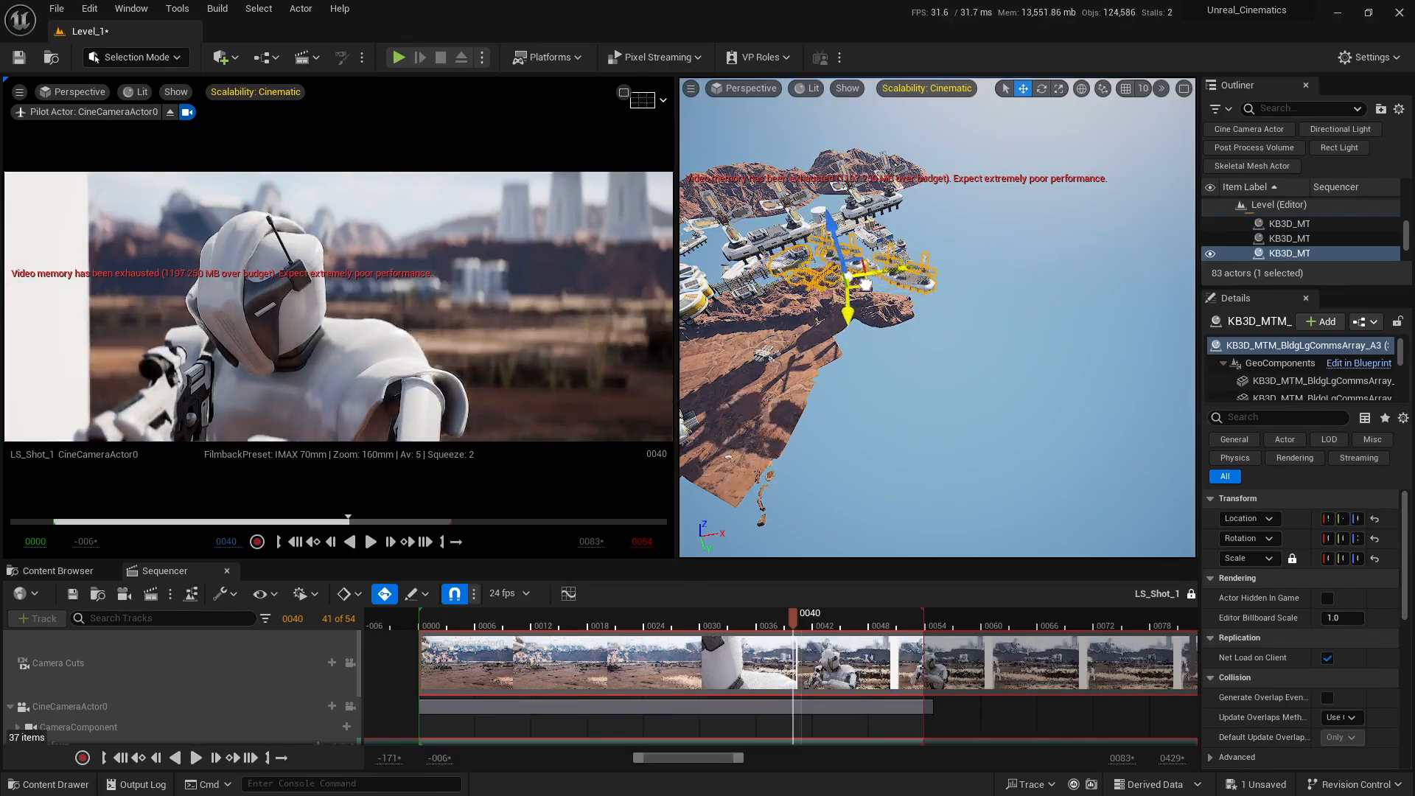
# Step: Rotate array A3 around its vertical axis to redirect the shadow it casts on the terrain
pyautogui.moveTo(877, 388); pyautogui.dragTo(829, 324, button='right')
pyautogui.press('s')
pyautogui.moveTo(1021, 385); pyautogui.dragTo(1001, 289, button='right')
pyautogui.press('w')
pyautogui.press('e')
pyautogui.moveTo(1005, 235); pyautogui.dragTo(1099, 213)
pyautogui.moveTo(937, 317); pyautogui.dragTo(1006, 289, button='right')
# Step: Move array A3 further over the terrain beneath array A2 and rotate it by about 192° around Z
pyautogui.press('w')
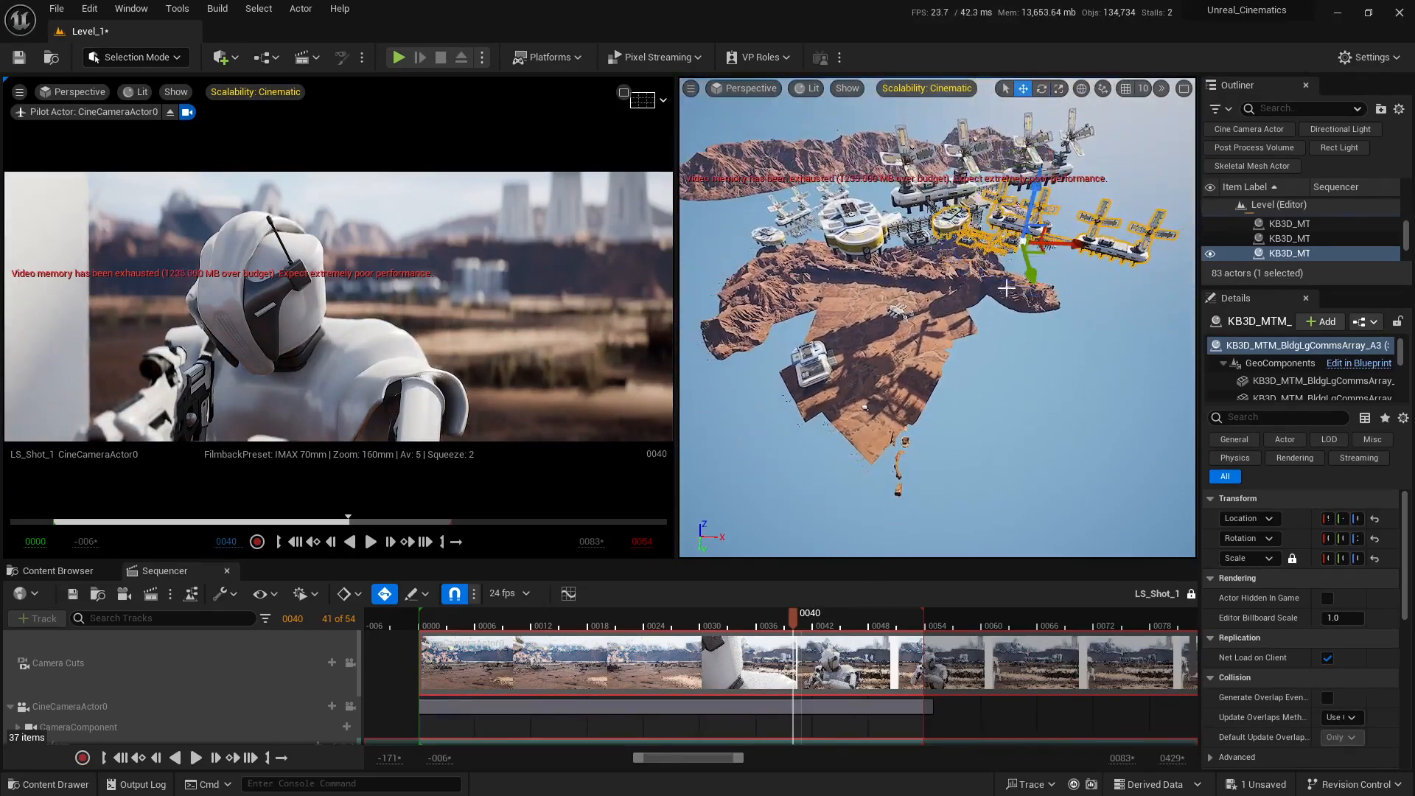
pyautogui.moveTo(1036, 250); pyautogui.dragTo(1054, 293)
pyautogui.press('e')
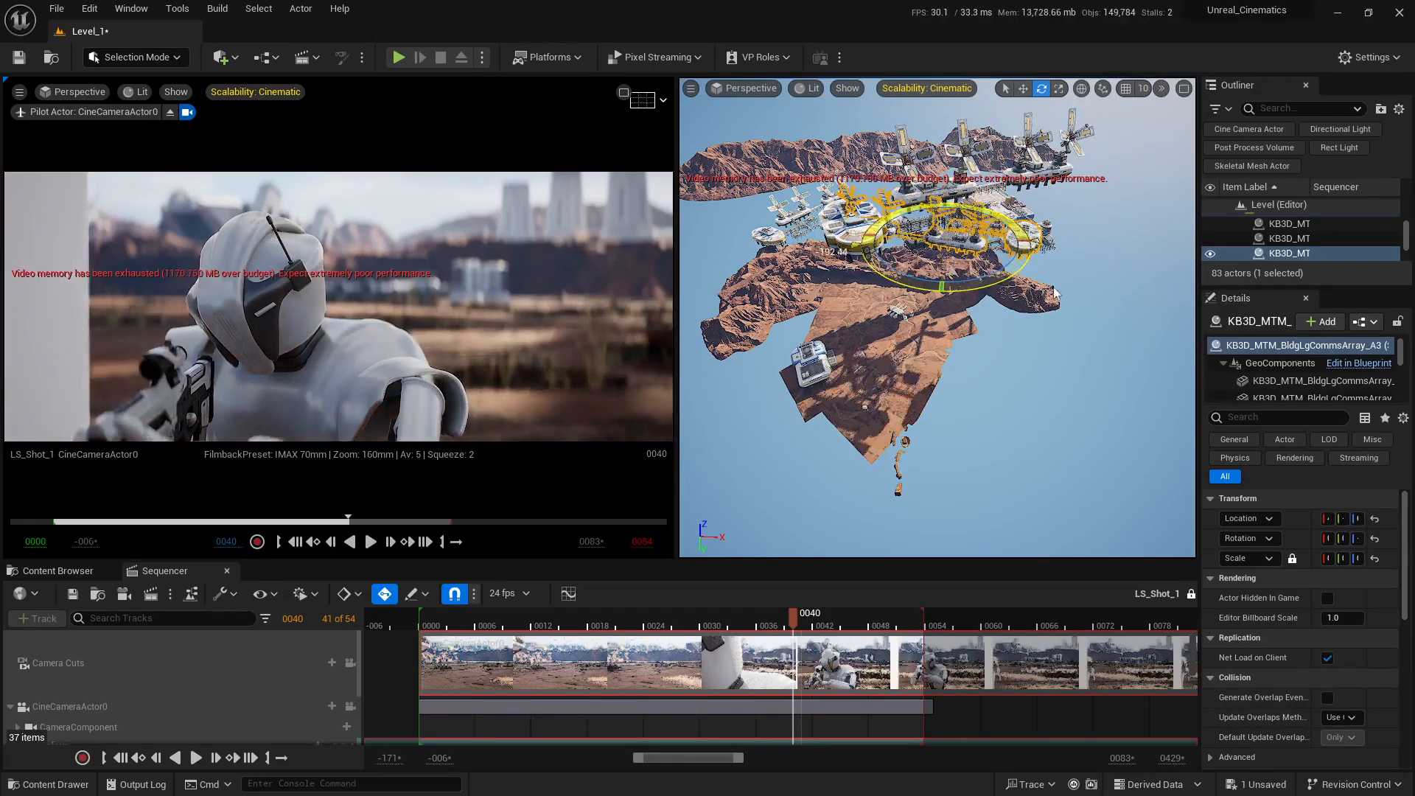
pyautogui.moveTo(967, 246)
pyautogui.mouseDown()
pyautogui.moveTo(956, 270)
pyautogui.moveTo(956, 255)
pyautogui.mouseUp()
# Step: Inspect the shadow pattern around the character and wall at frames 40 and 0, and widen the Details area
pyautogui.press('w')
pyautogui.moveTo(978, 401); pyautogui.dragTo(959, 365, button='right')
pyautogui.press('w')
pyautogui.press('w')
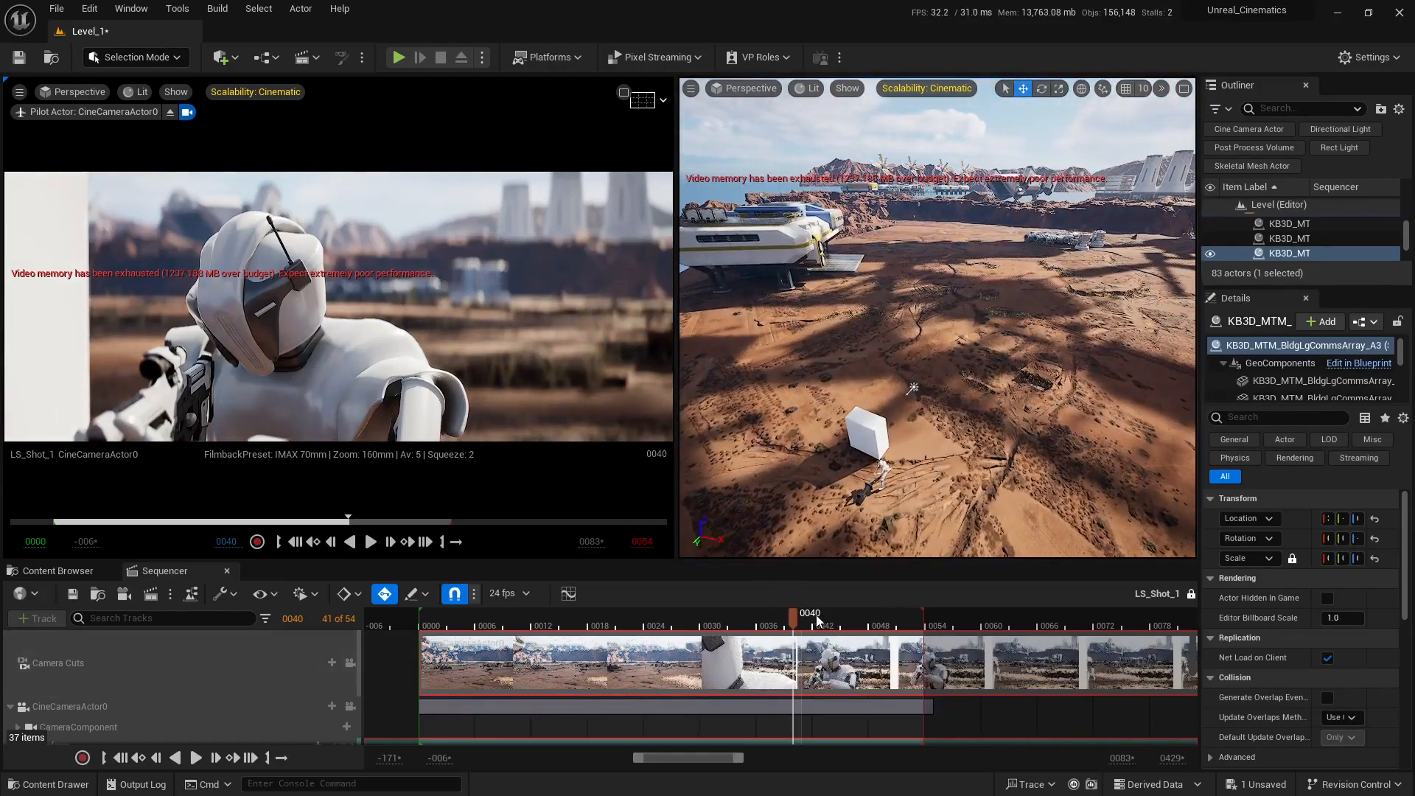
pyautogui.moveTo(815, 618); pyautogui.dragTo(423, 609)
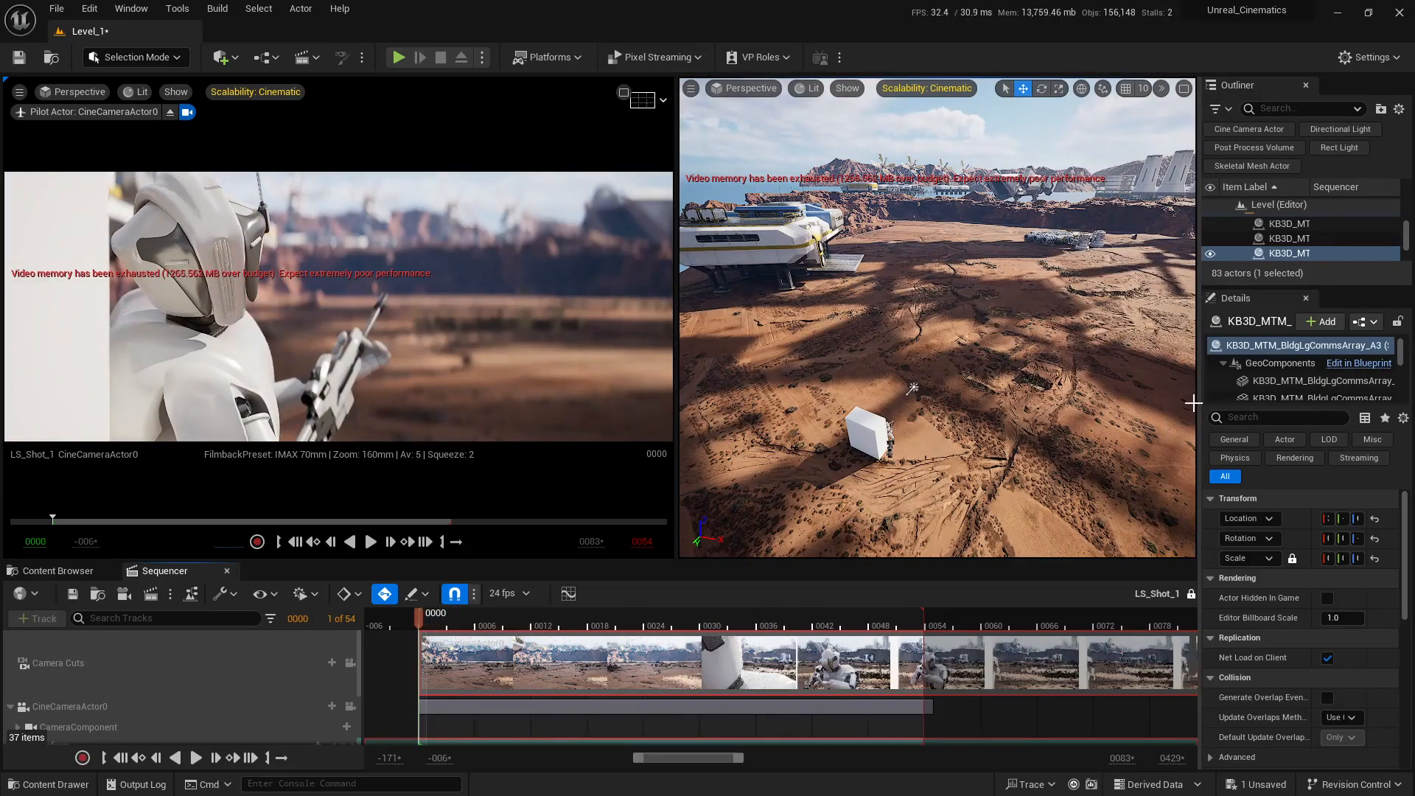
pyautogui.moveTo(1199, 403); pyautogui.dragTo(1117, 403)
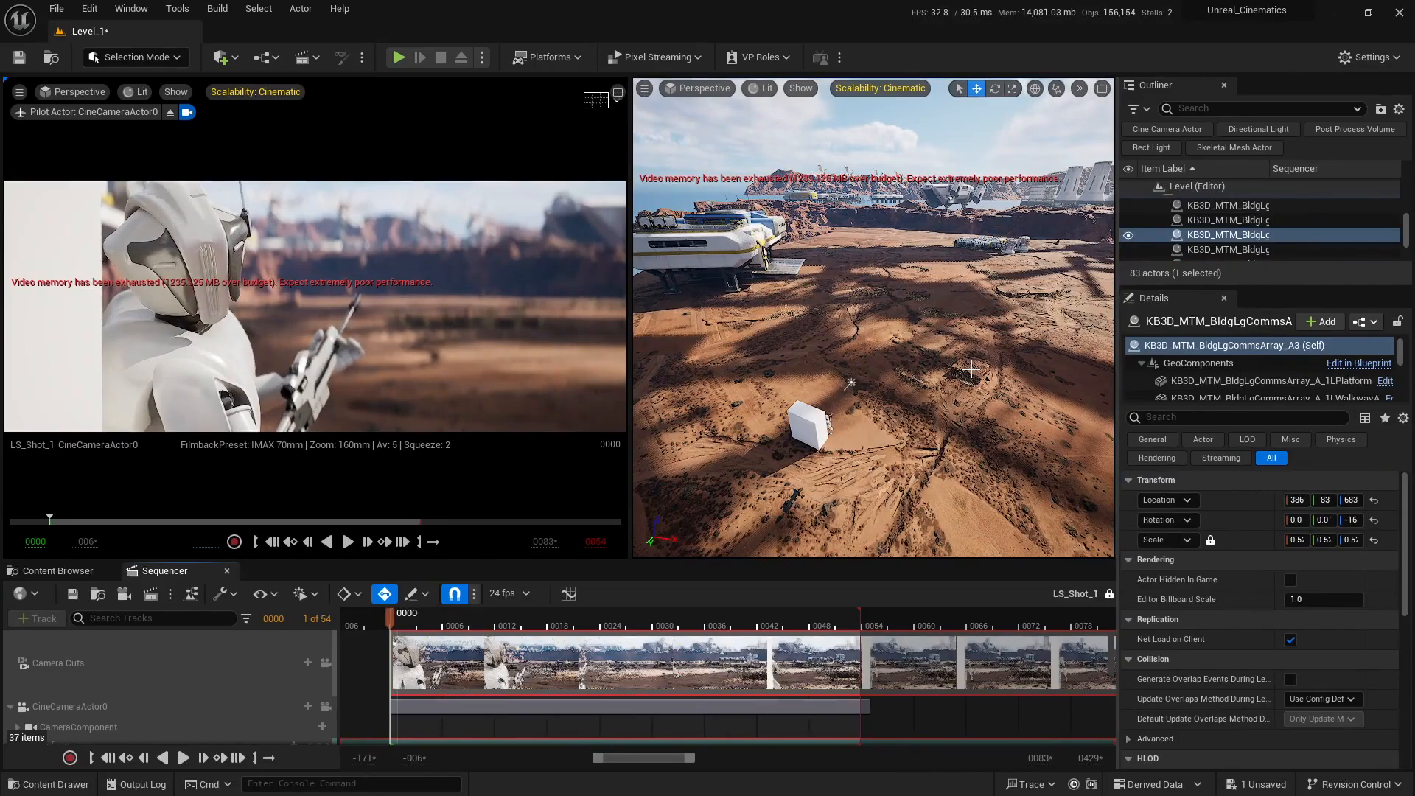
pyautogui.press('f')
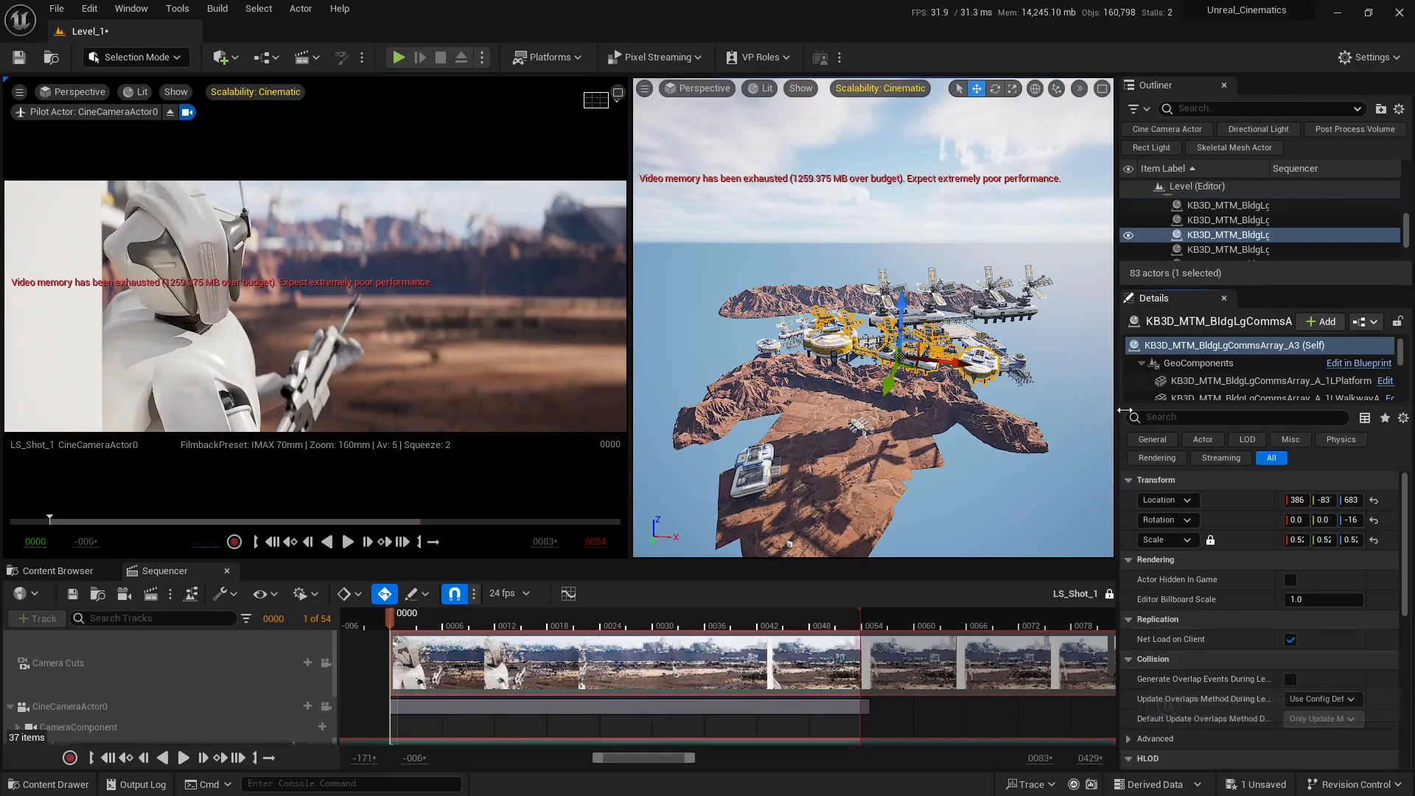
# Step: Filter the scene actors to directional lights and select the DirectionalLight
pyautogui.click(1258, 129)
pyautogui.click(1212, 216)
pyautogui.moveTo(877, 337); pyautogui.dragTo(868, 240, button='right')
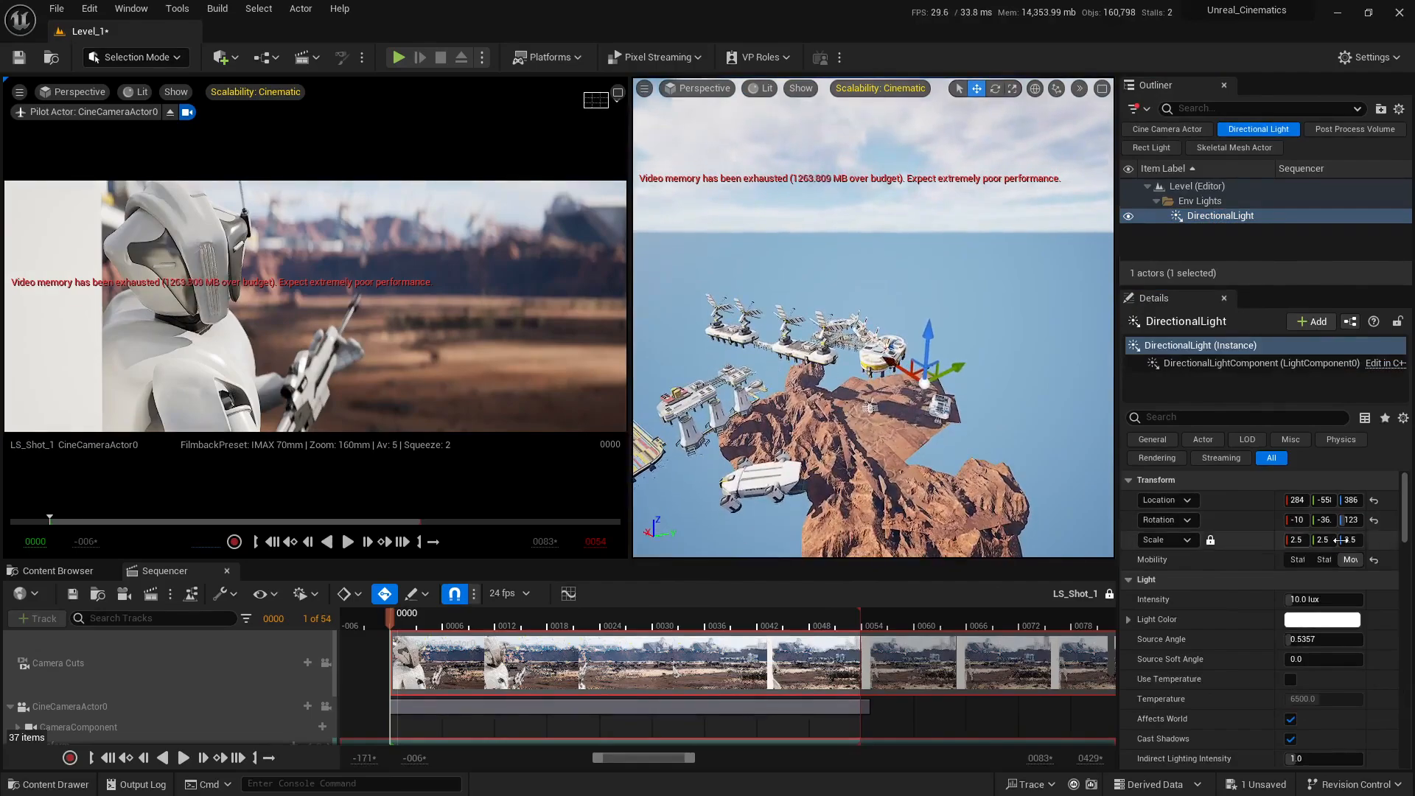
# Step: Try rotating the DirectionalLight to about 274° on Z, and undo that rotation
pyautogui.moveTo(1351, 521); pyautogui.dragTo(1411, 520)
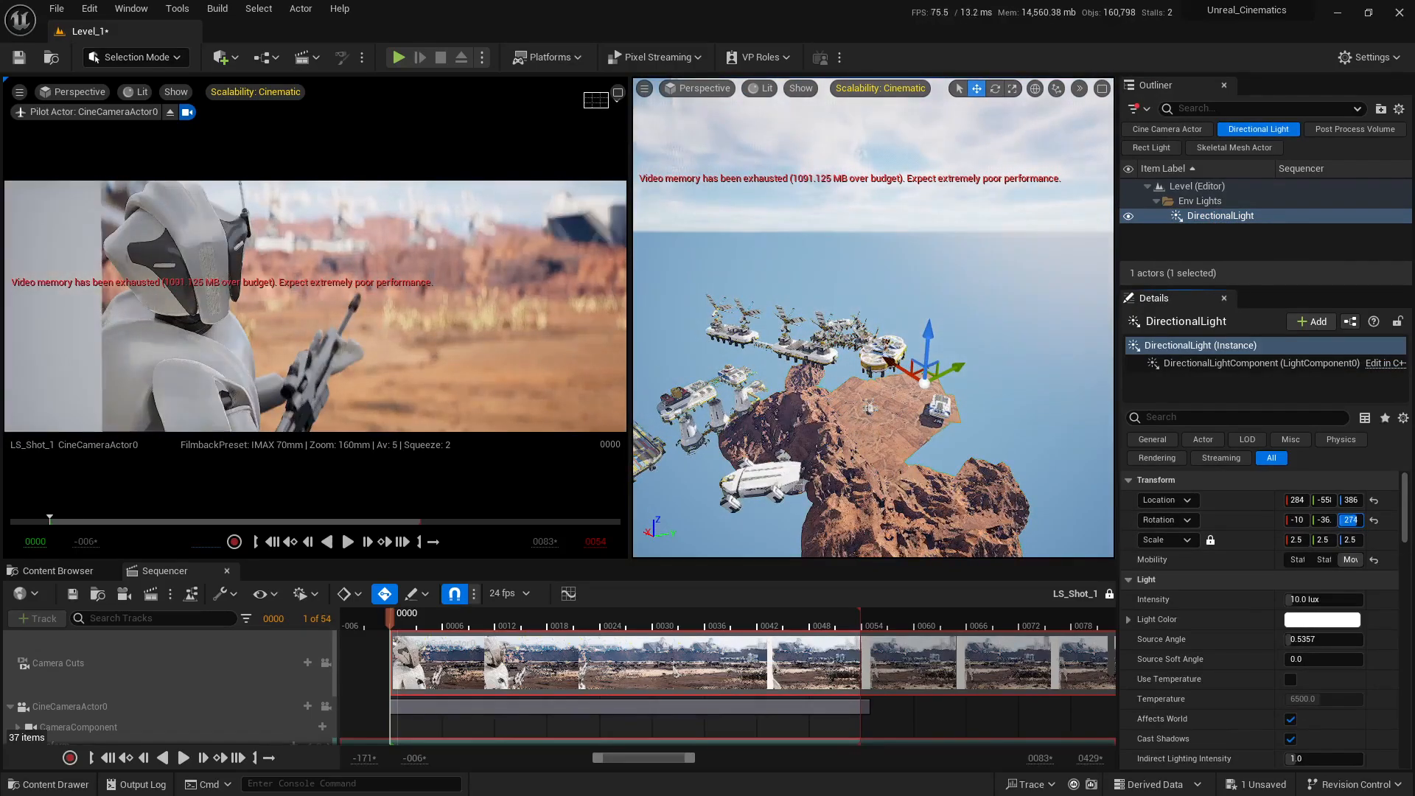
pyautogui.moveTo(1021, 354); pyautogui.dragTo(1102, 303, button='right')
pyautogui.moveTo(1051, 400)
pyautogui.mouseDown(button='right')
pyautogui.moveTo(1054, 414)
pyautogui.moveTo(1030, 392)
pyautogui.mouseUp(button='right')
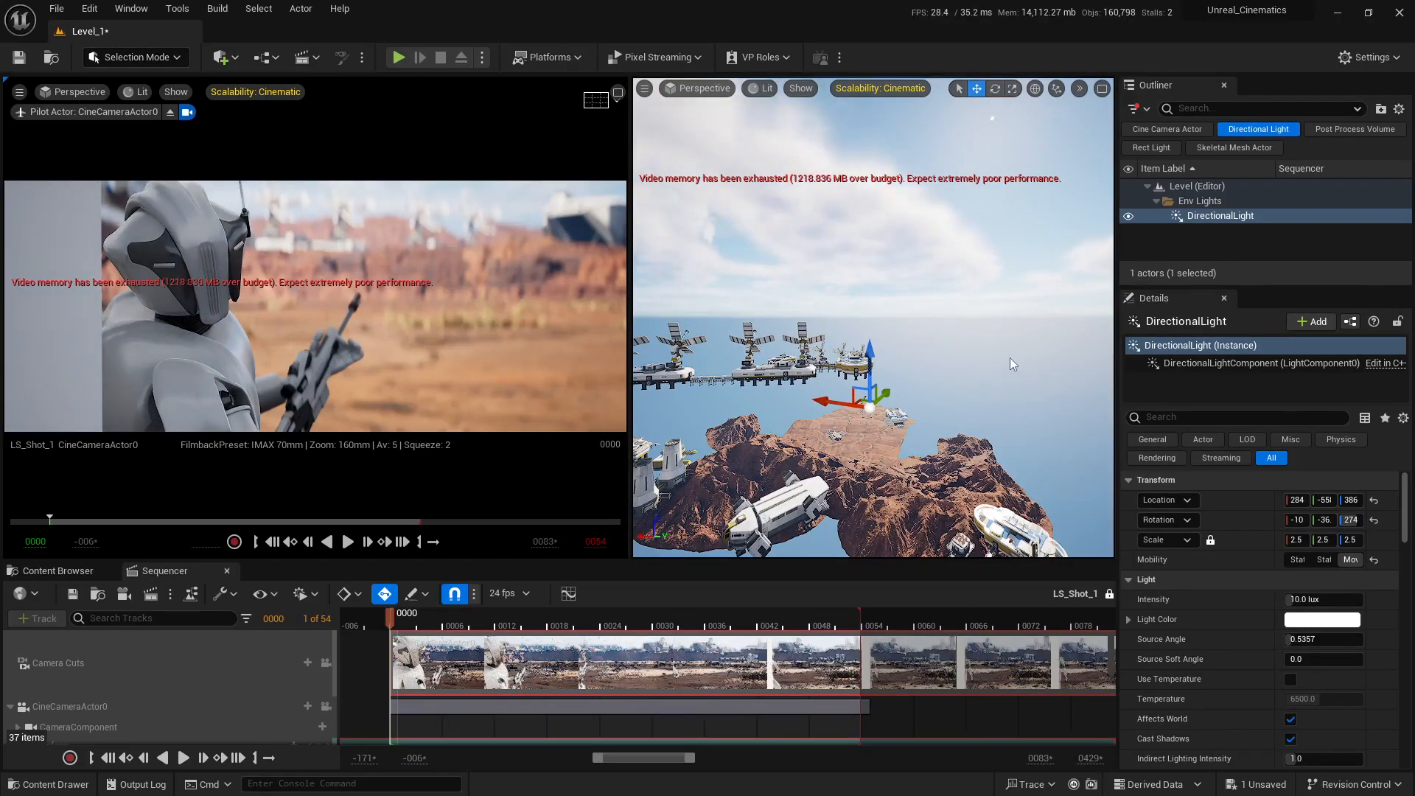
pyautogui.hotkey('ctrl', 'z')
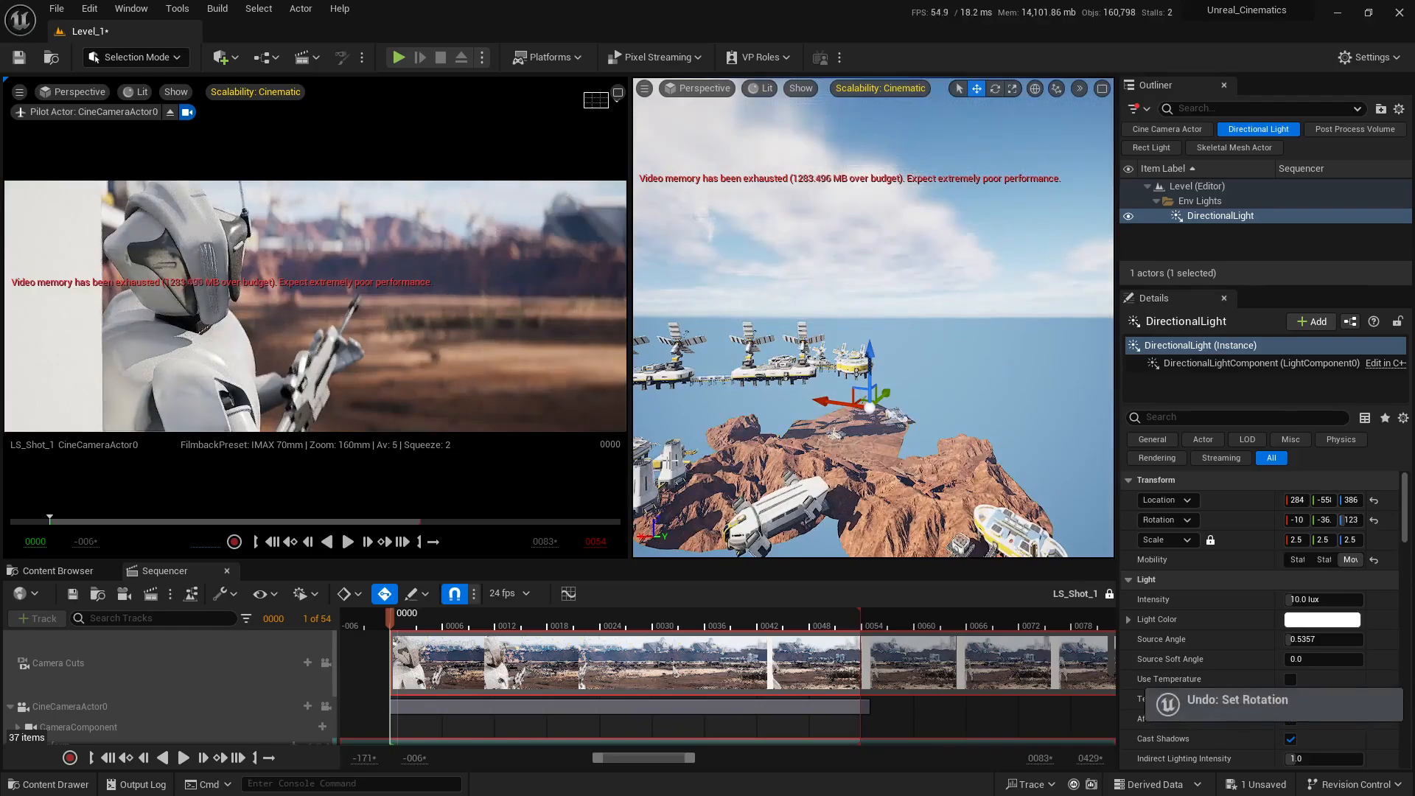
# Step: Check the shot at frame 42 and save the unsaved Level_1 changes
pyautogui.keyDown('alt'); pyautogui.moveTo(672, 460); pyautogui.dragTo(1024, 463); pyautogui.keyUp('alt')
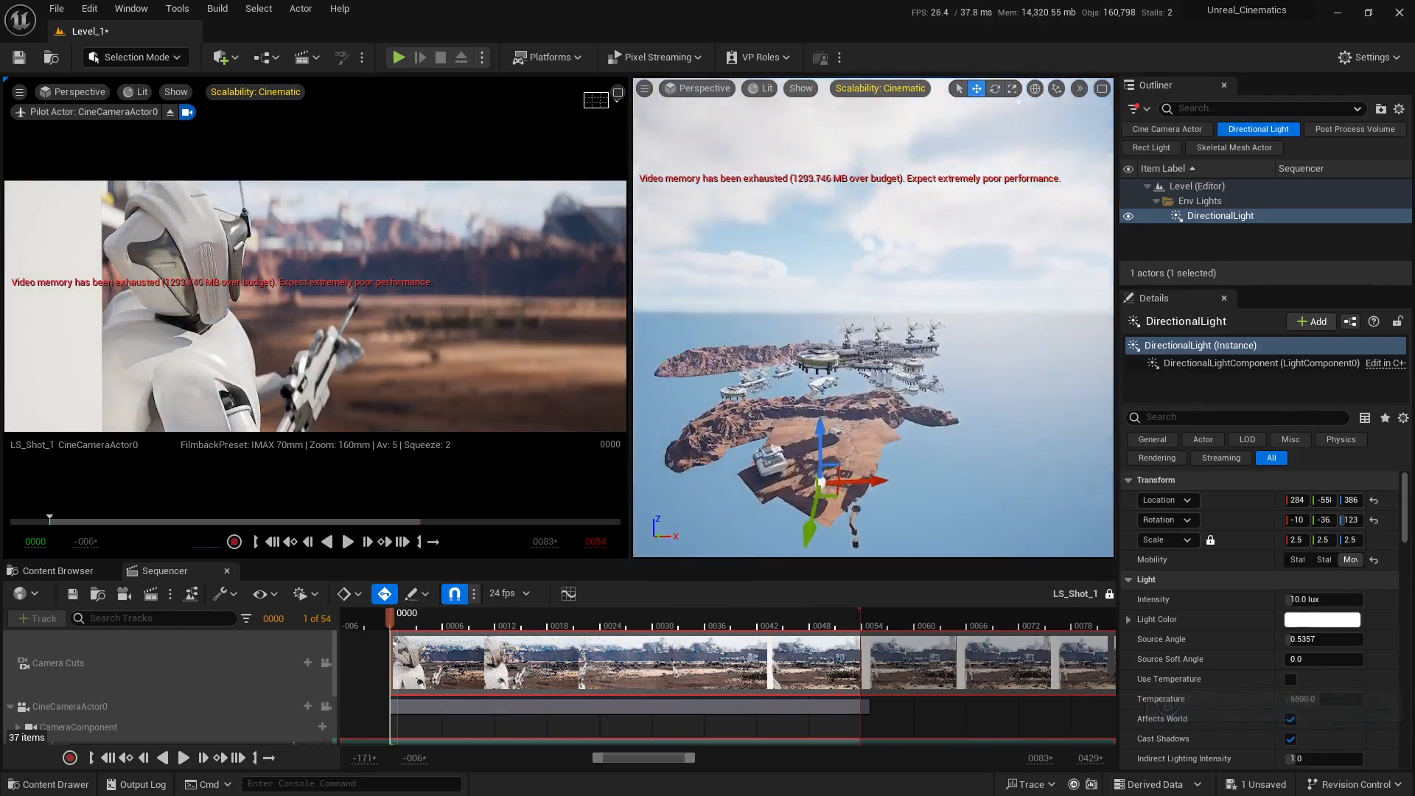
pyautogui.press('w')
pyautogui.moveTo(671, 460); pyautogui.dragTo(612, 472, button='right')
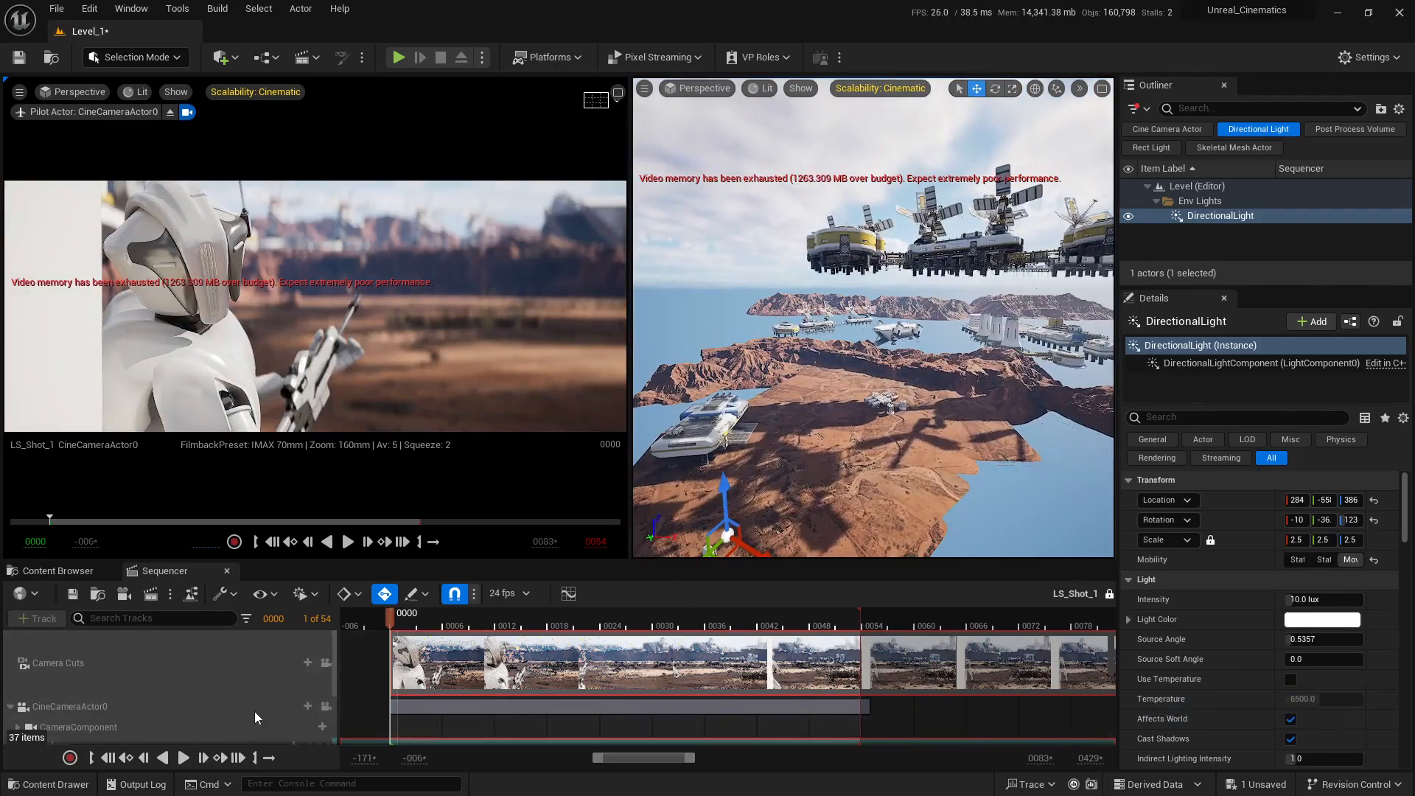
pyautogui.click(757, 623)
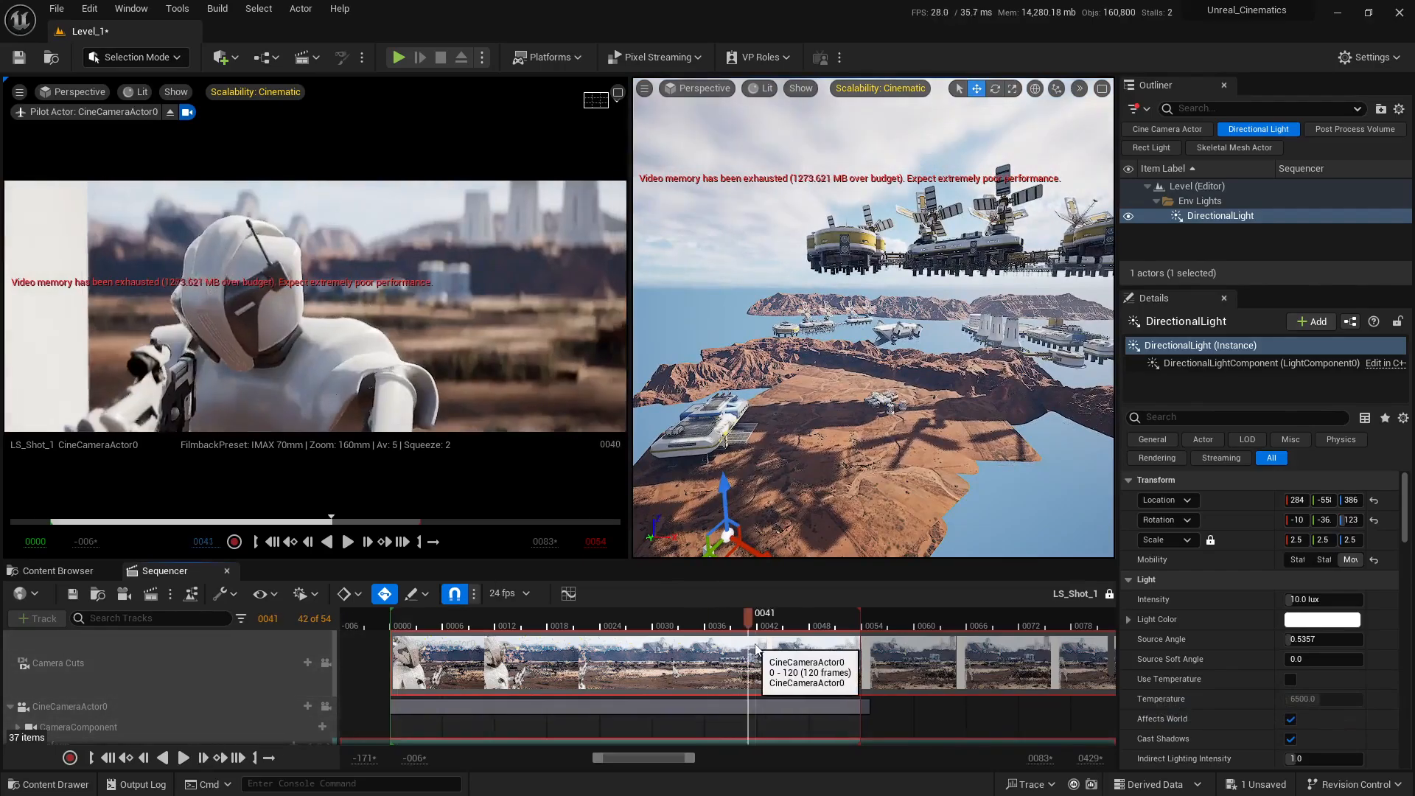
pyautogui.click(1264, 784)
pyautogui.click(821, 557)
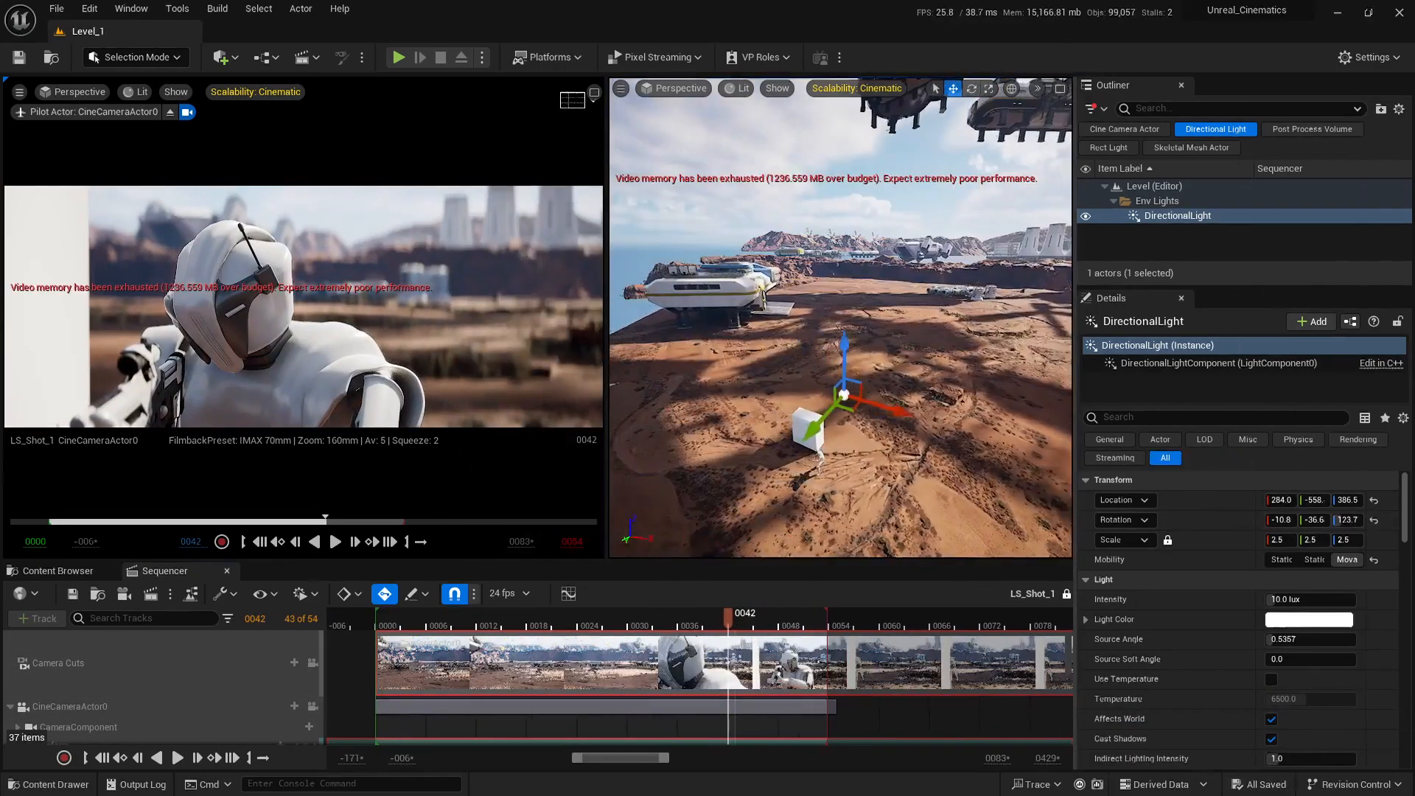
# Step: Try a DirectionalLight intensity of 20 lux and set it back to 10 lux
pyautogui.moveTo(840, 317); pyautogui.dragTo(847, 317, button='right')
pyautogui.press('d')
pyautogui.scroll(-3, 1176, 564)
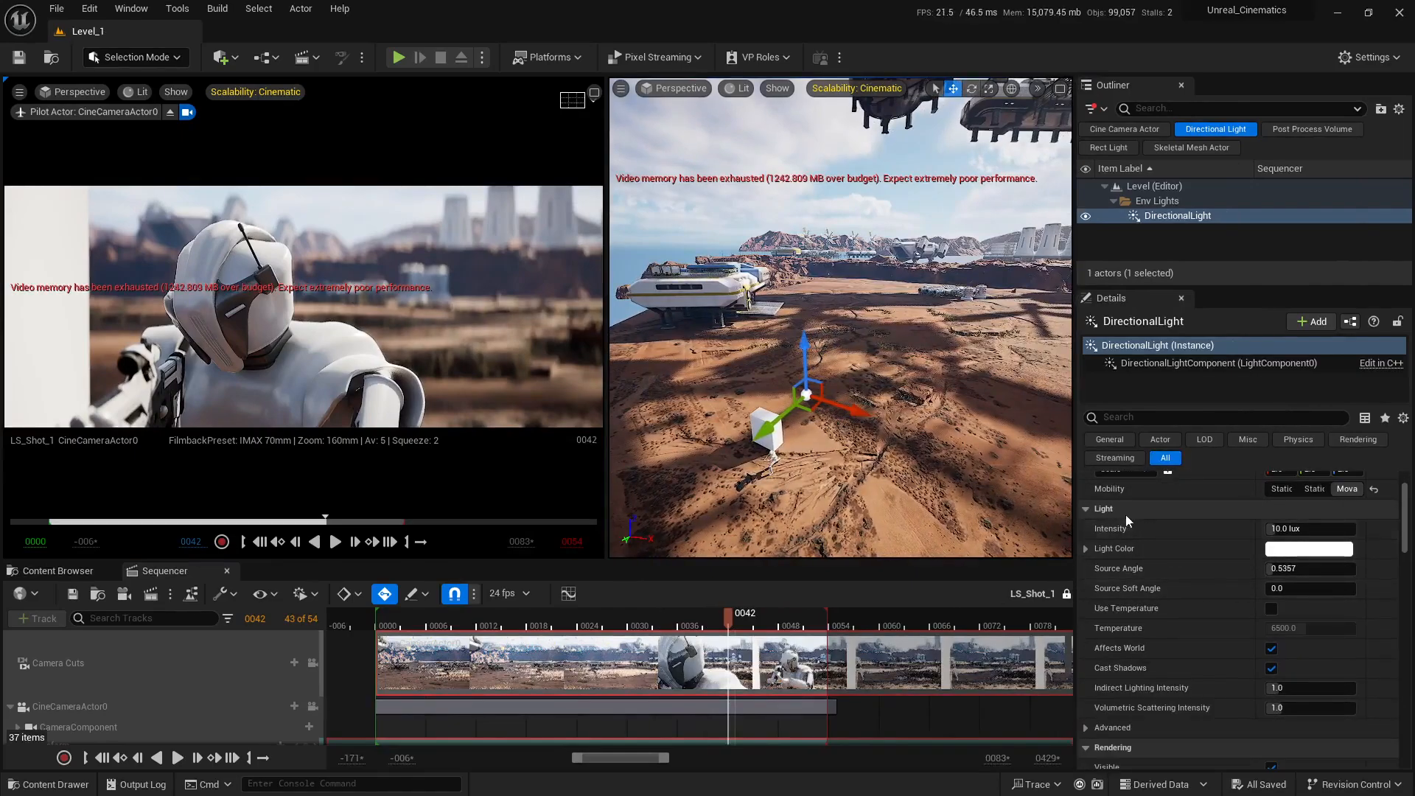
pyautogui.rightClick(1283, 529)
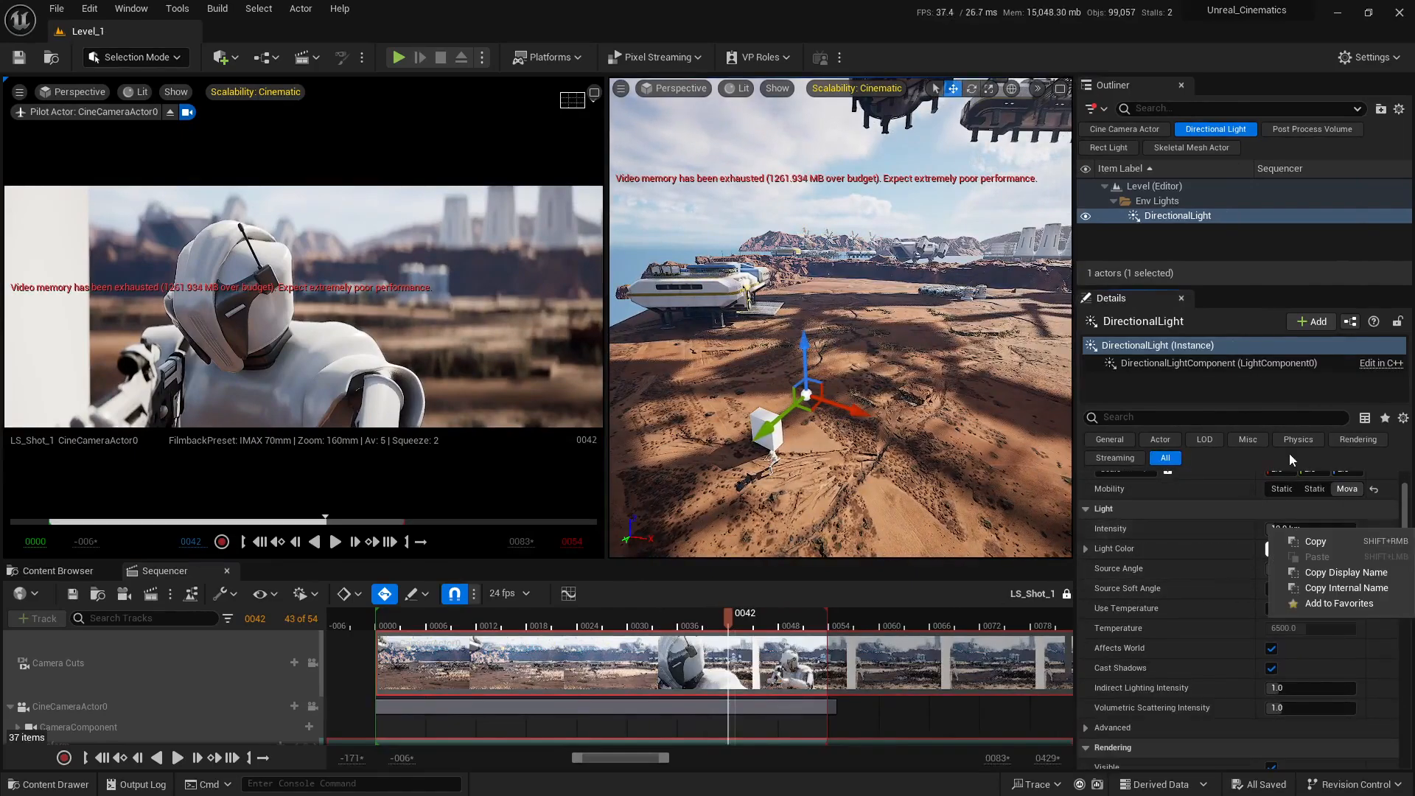
pyautogui.click(1253, 532)
pyautogui.click(1290, 530)
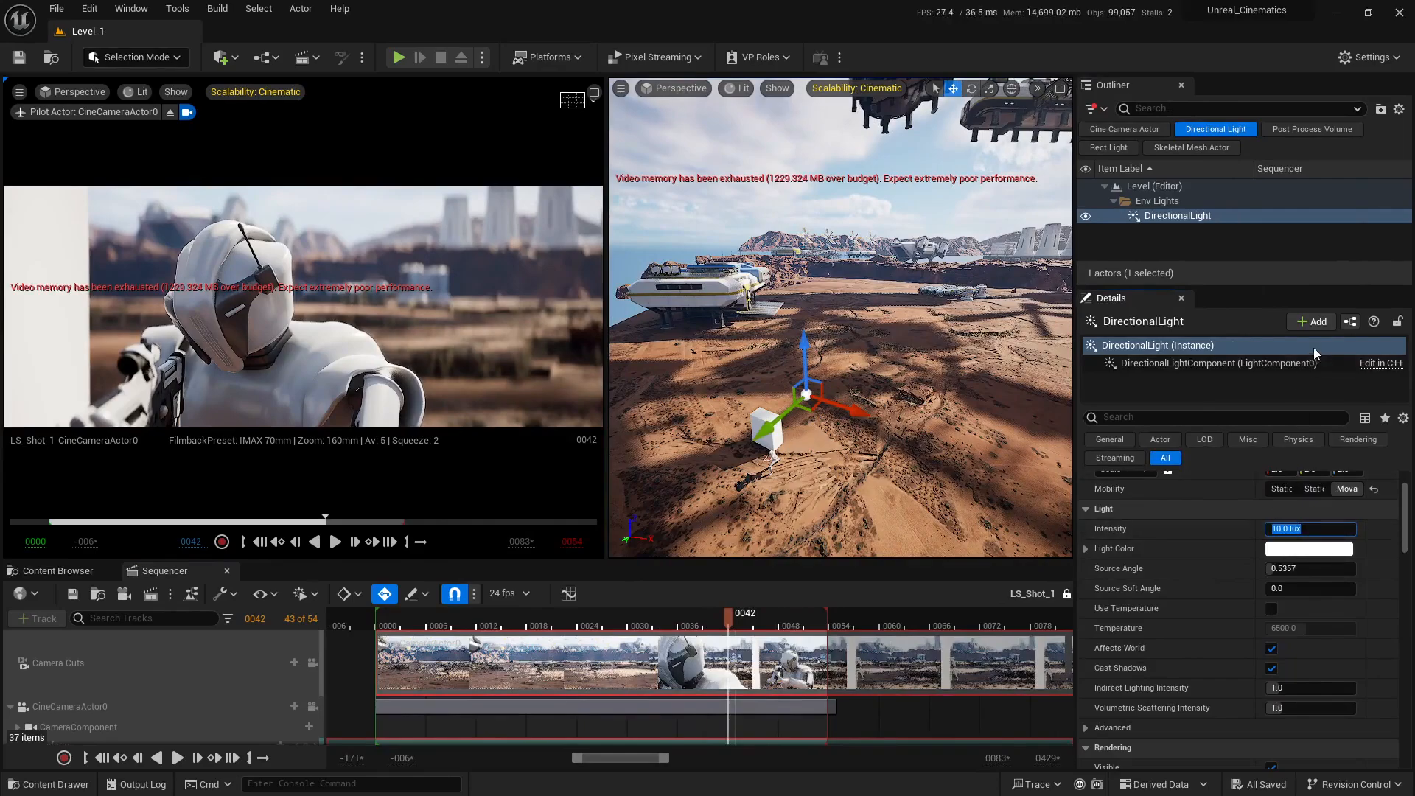
pyautogui.press('Return')
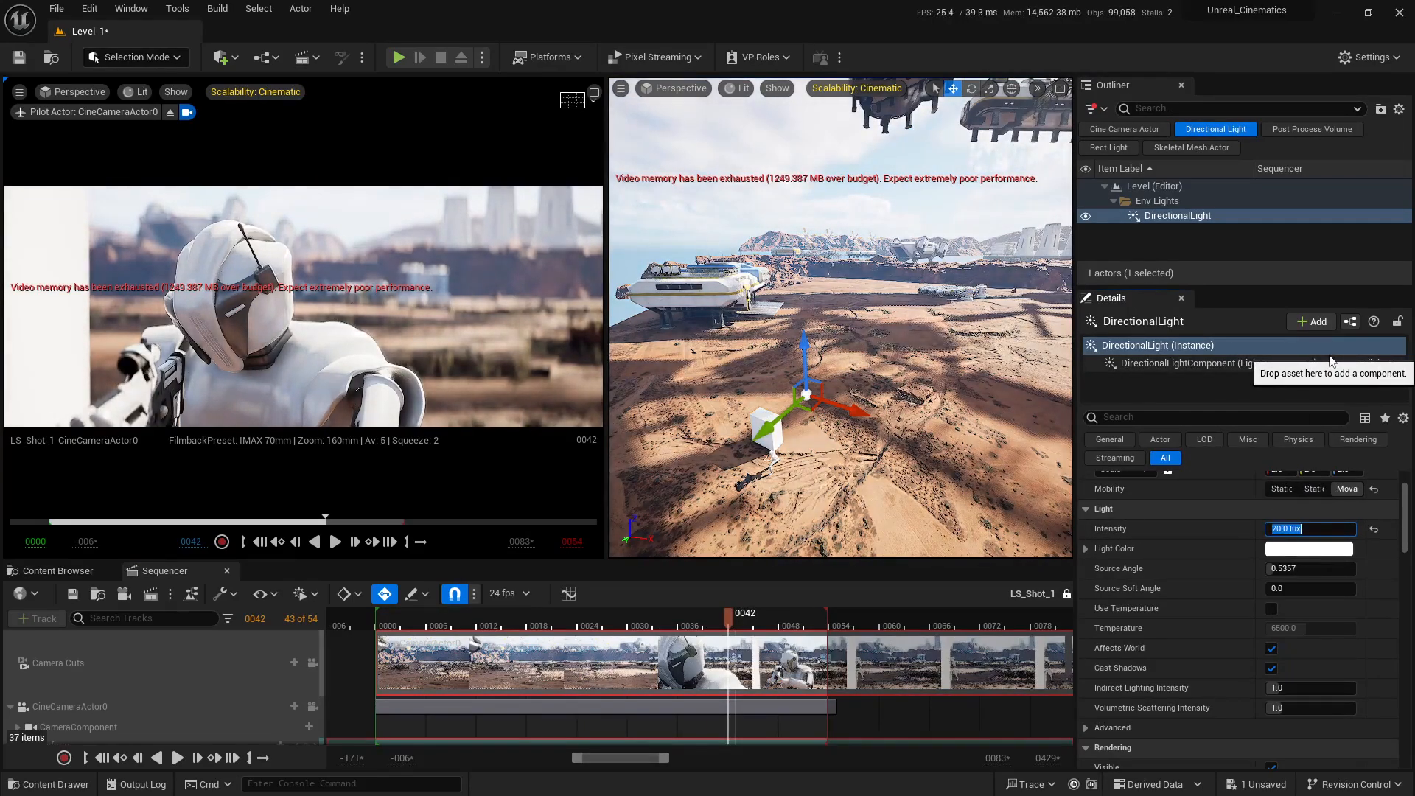
pyautogui.write('10')
pyautogui.press('Return')
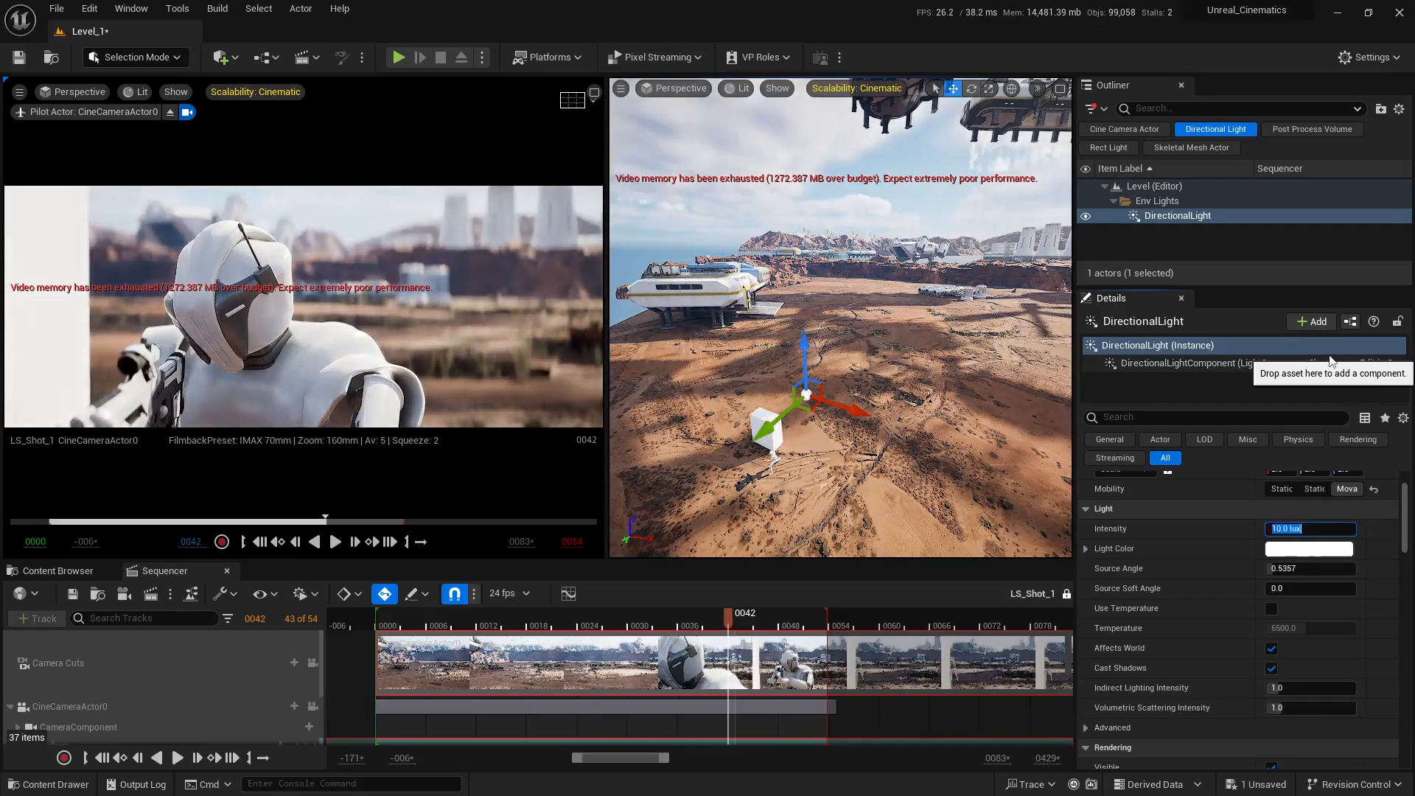
# Step: Give the DirectionalLight a pale warm peach light color, sRGB hex FFE6DEFF
pyautogui.click(1297, 549)
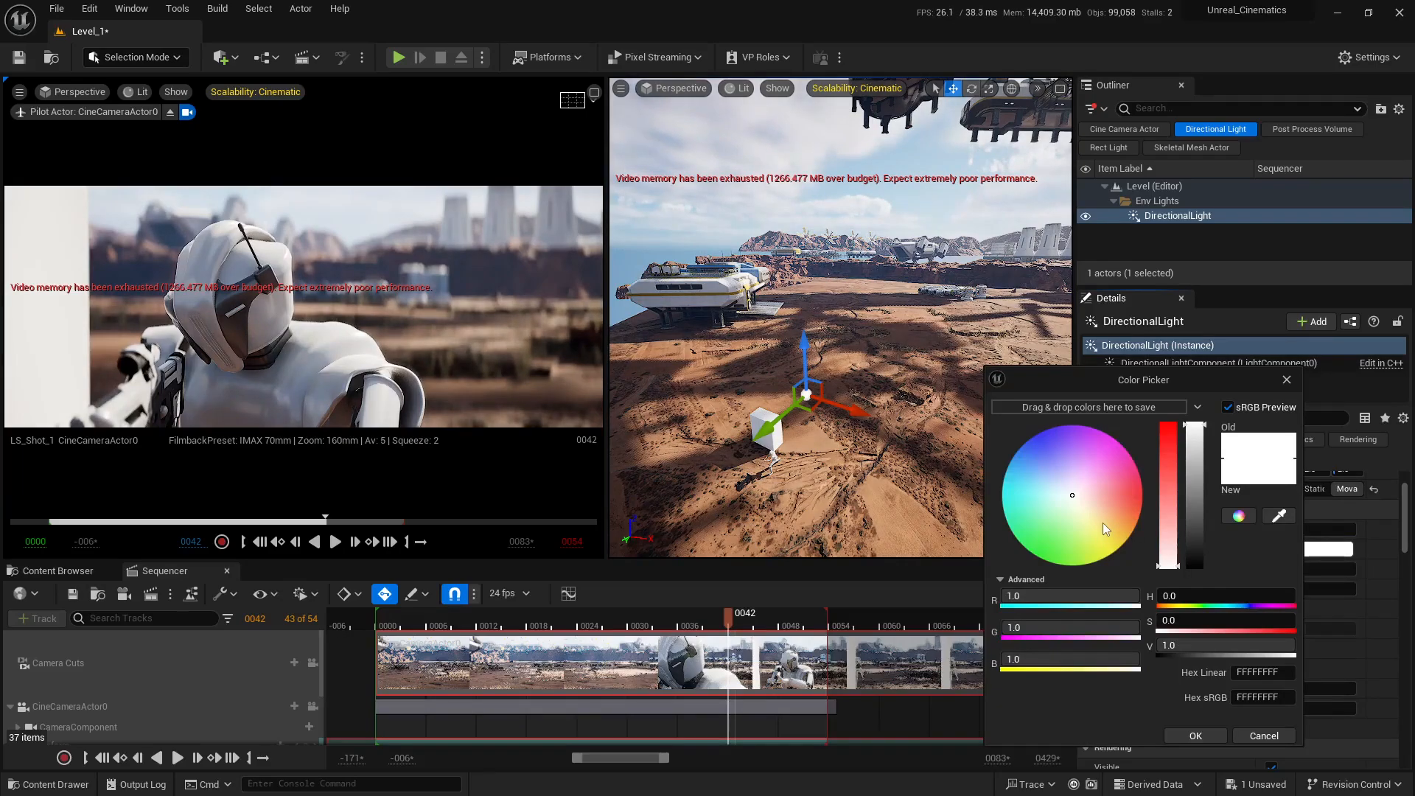
pyautogui.moveTo(1103, 523); pyautogui.dragTo(1091, 500)
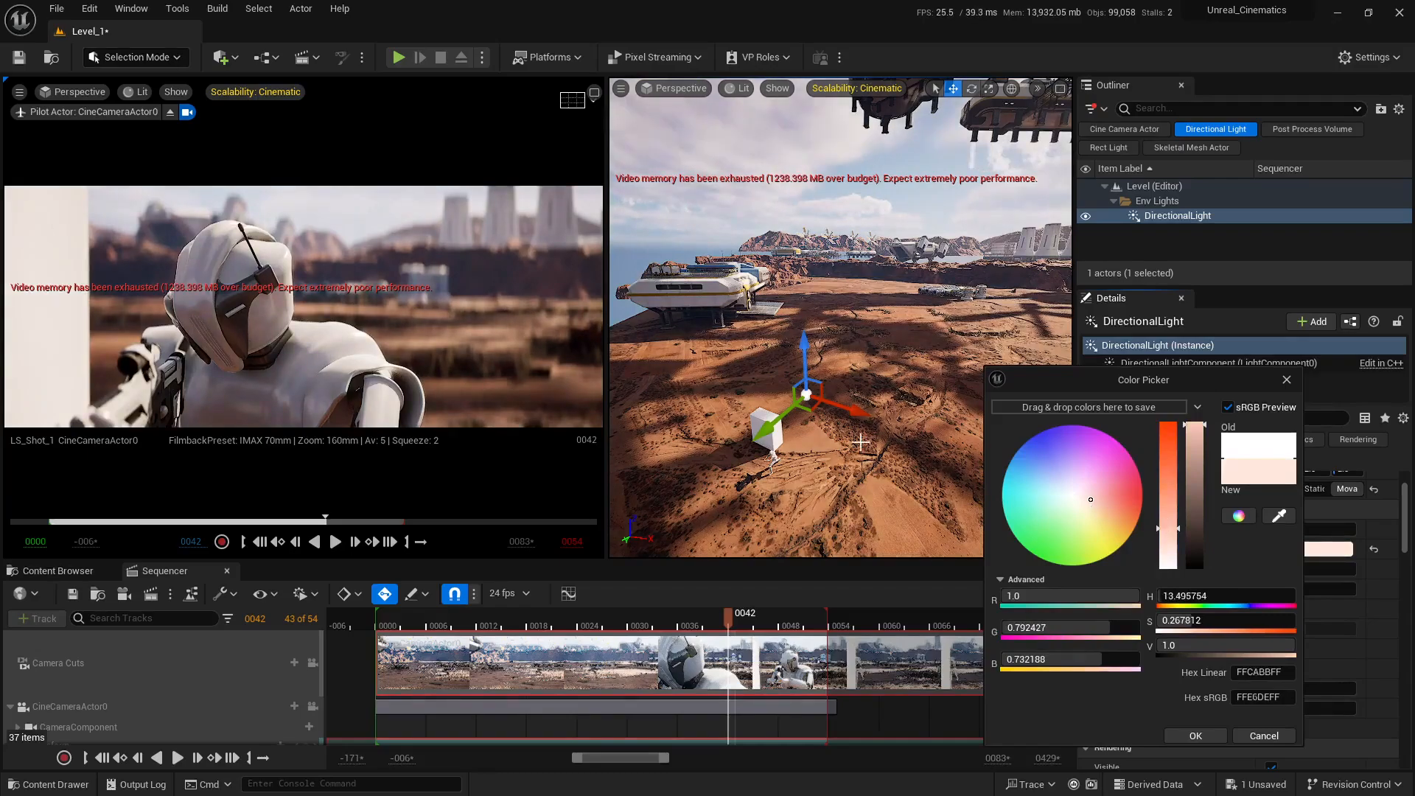
pyautogui.click(1195, 735)
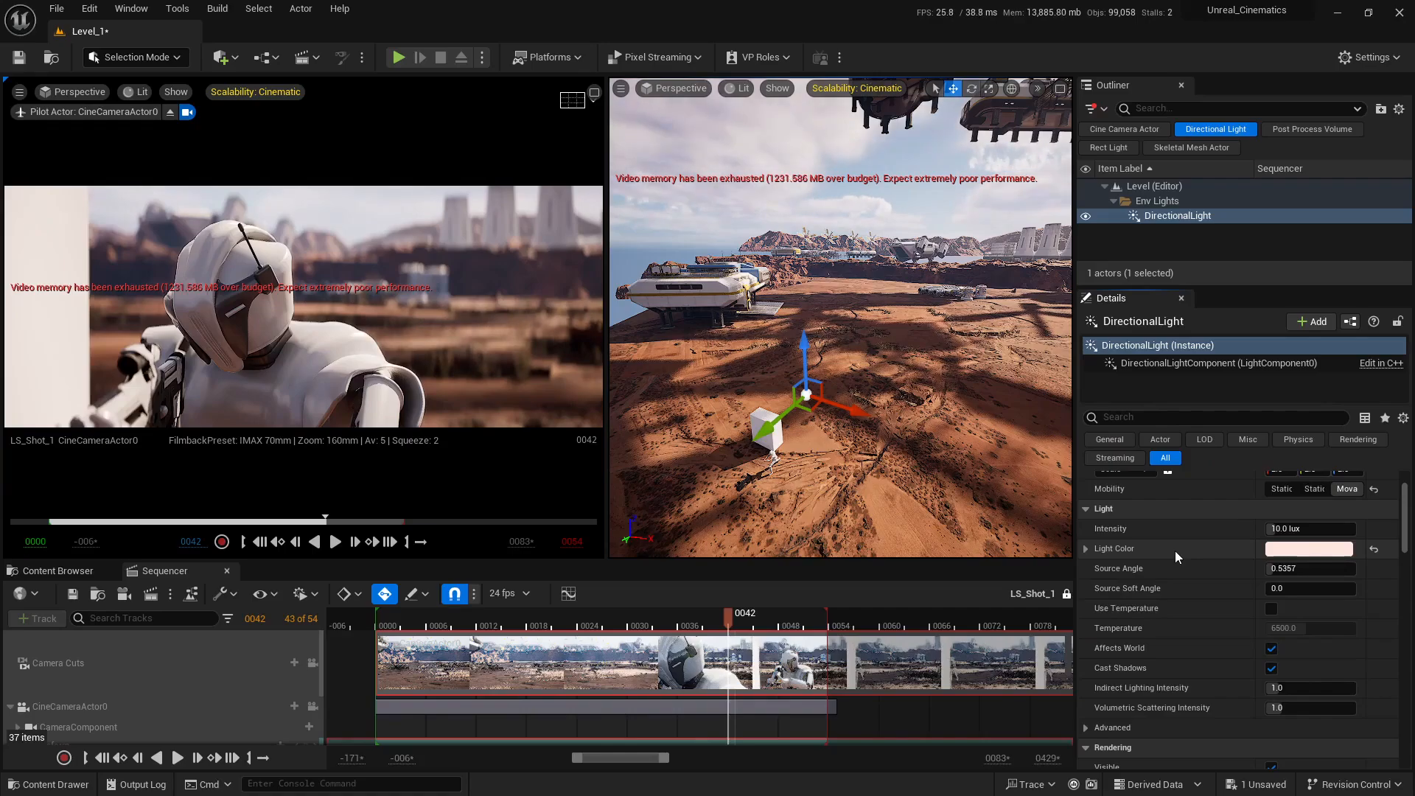
# Step: Try DirectionalLight source angles of 0 and 0.52 over the array shadows on the ground, and reset the angle to its default
pyautogui.scroll(-1, 1196, 555)
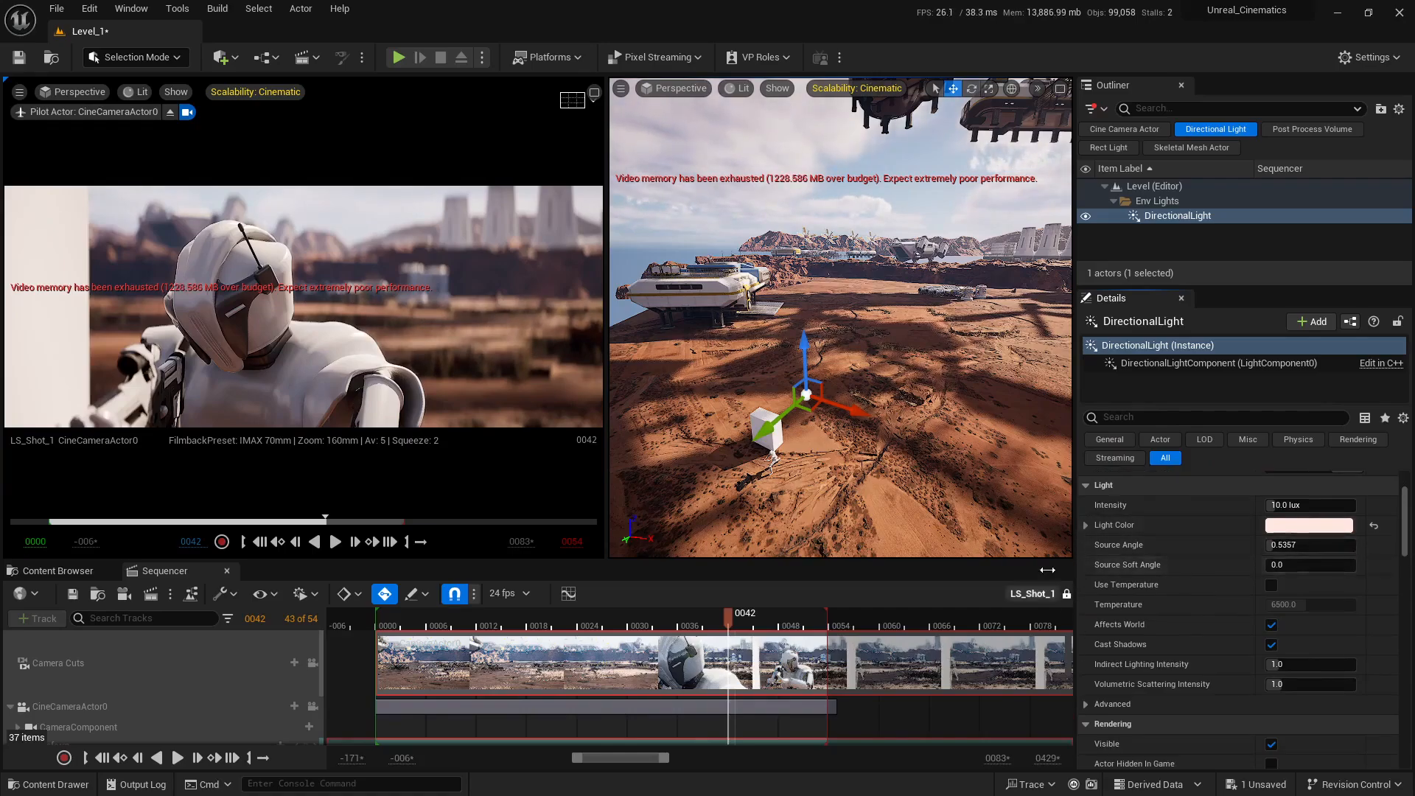
pyautogui.press('s')
pyautogui.moveTo(843, 374); pyautogui.dragTo(881, 430, button='right')
pyautogui.press('w')
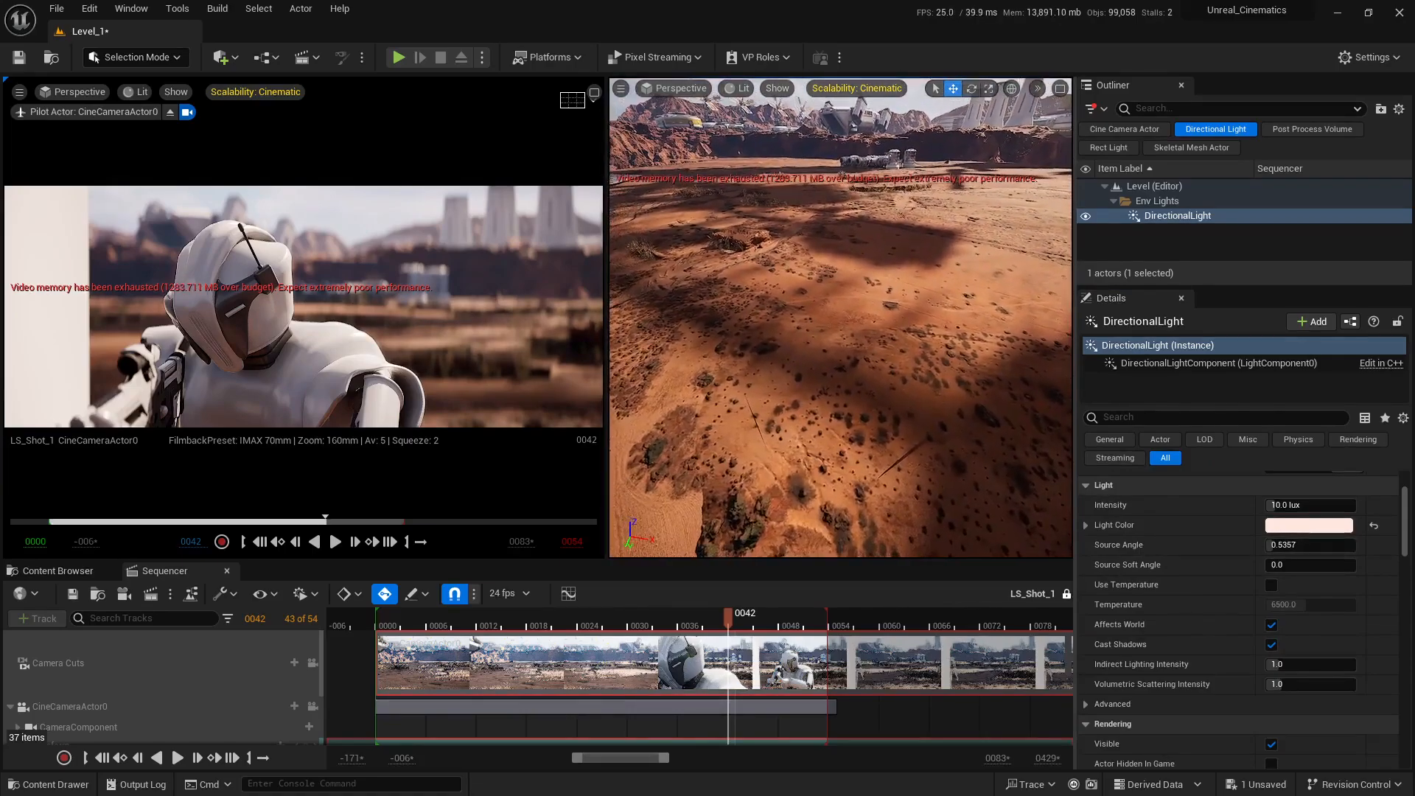
pyautogui.moveTo(1308, 547); pyautogui.dragTo(1269, 547)
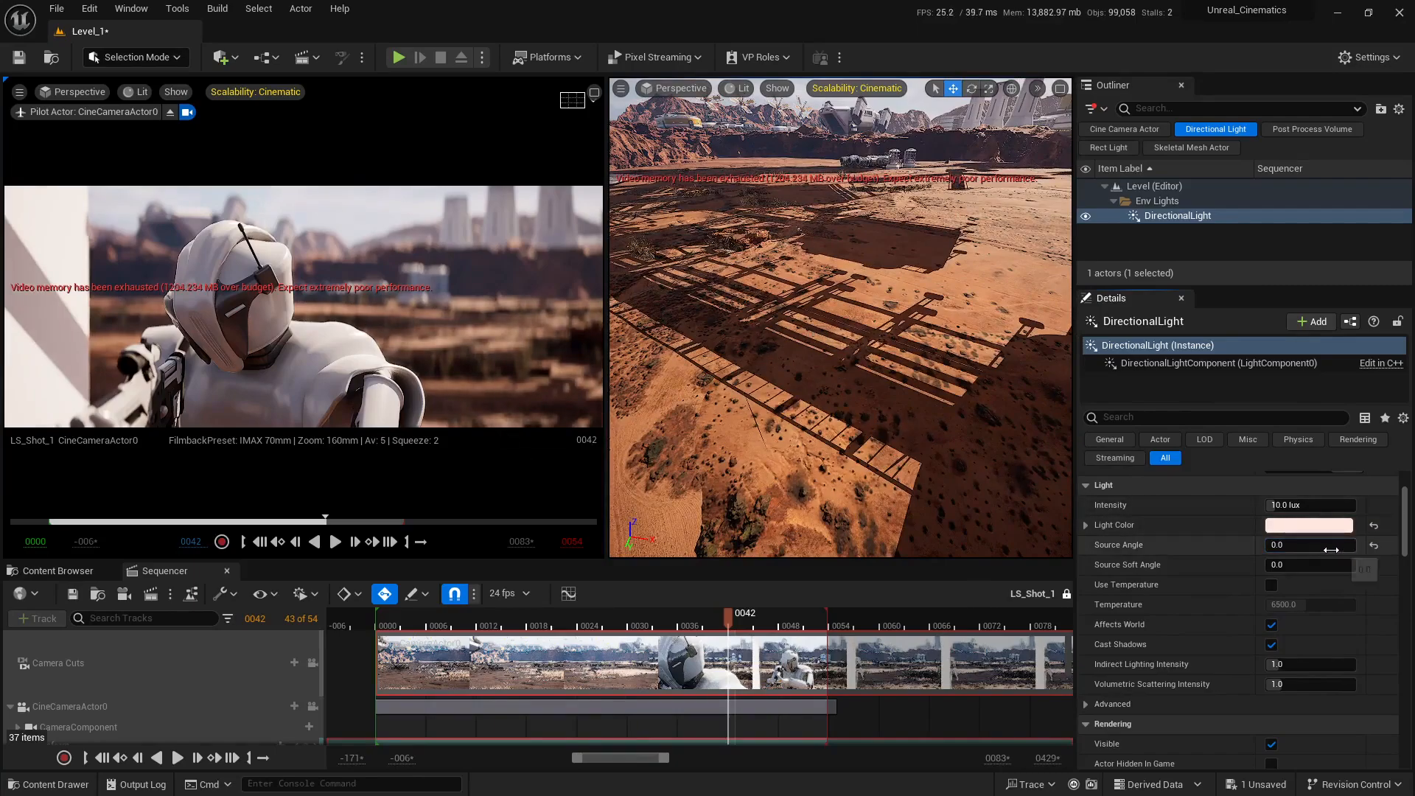
pyautogui.moveTo(1298, 546)
pyautogui.mouseDown()
pyautogui.moveTo(1319, 546)
pyautogui.moveTo(1305, 547)
pyautogui.mouseUp()
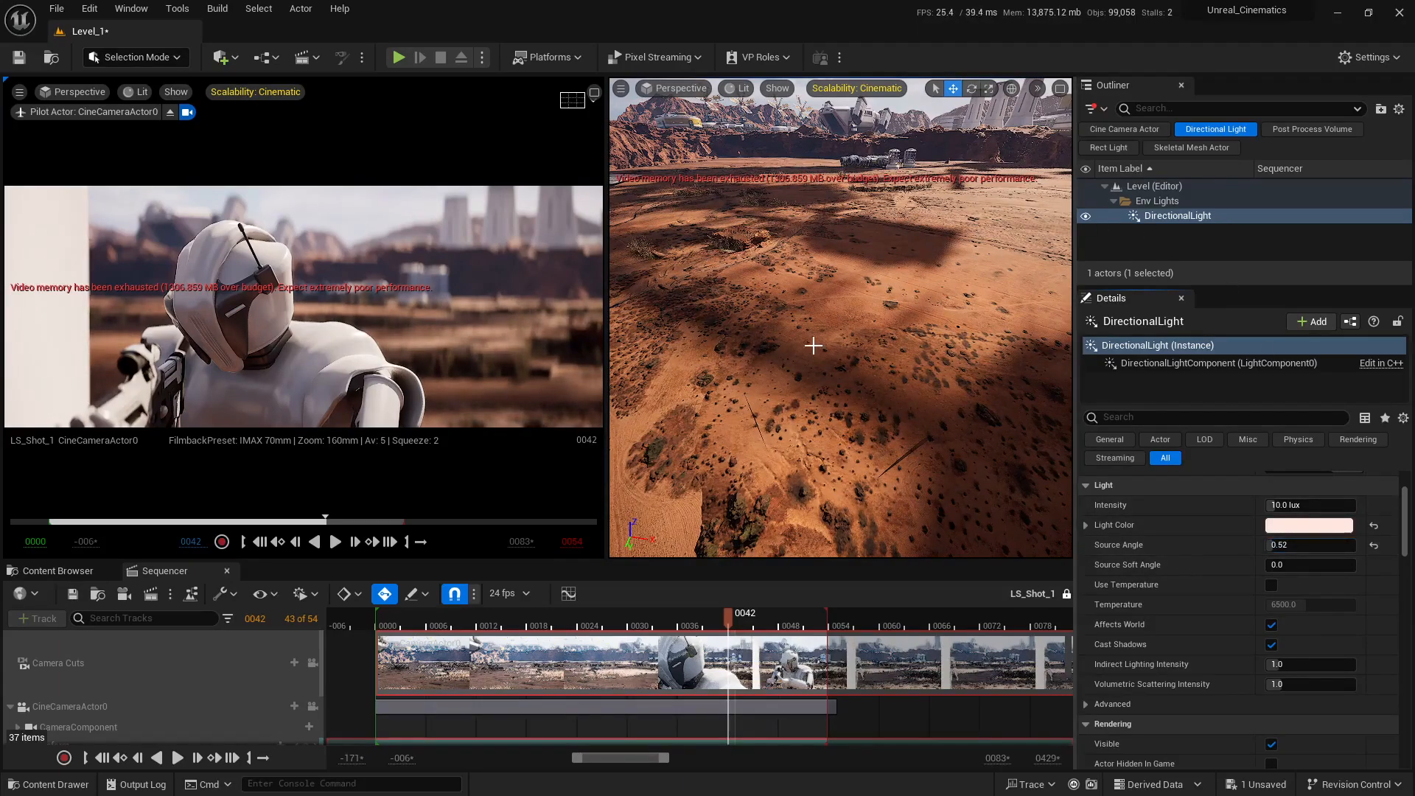
pyautogui.click(1374, 545)
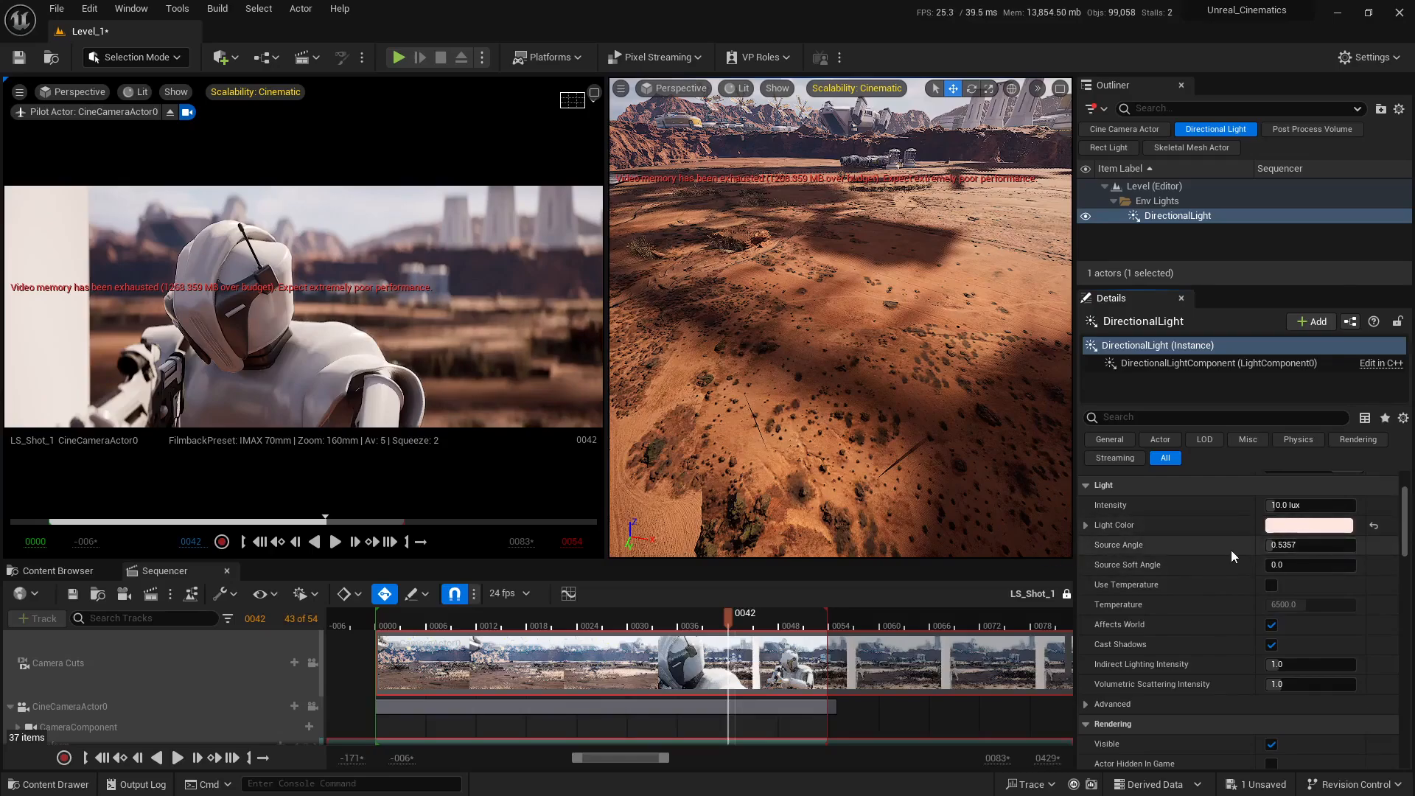
# Step: Maximize the perspective viewport on a shadowed area beneath a structure and try an Indirect Lighting Intensity of 6 on the DirectionalLight
pyautogui.scroll(-2, 1231, 550)
pyautogui.scroll(-2, 1112, 568)
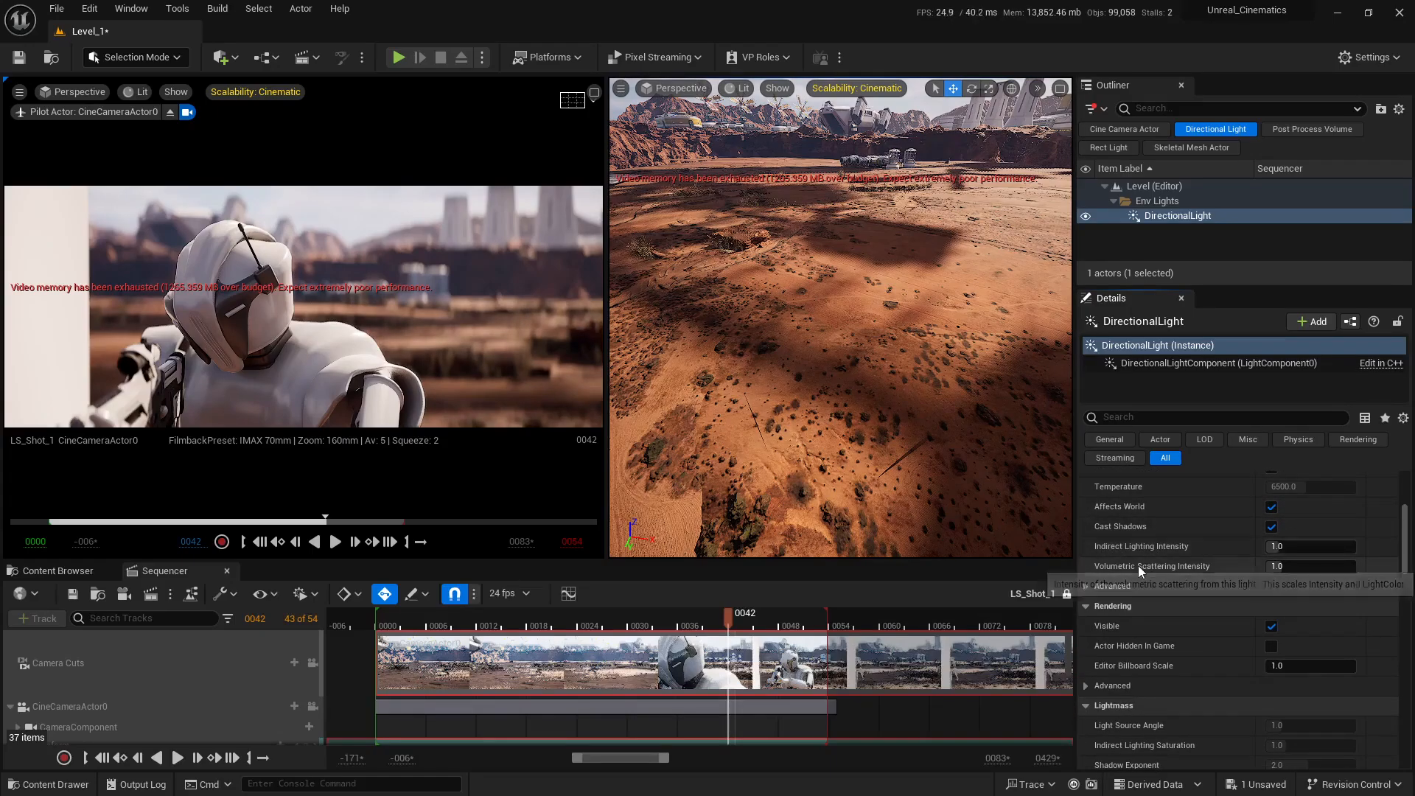
pyautogui.scroll(-1, 1138, 565)
pyautogui.scroll(1, 1182, 533)
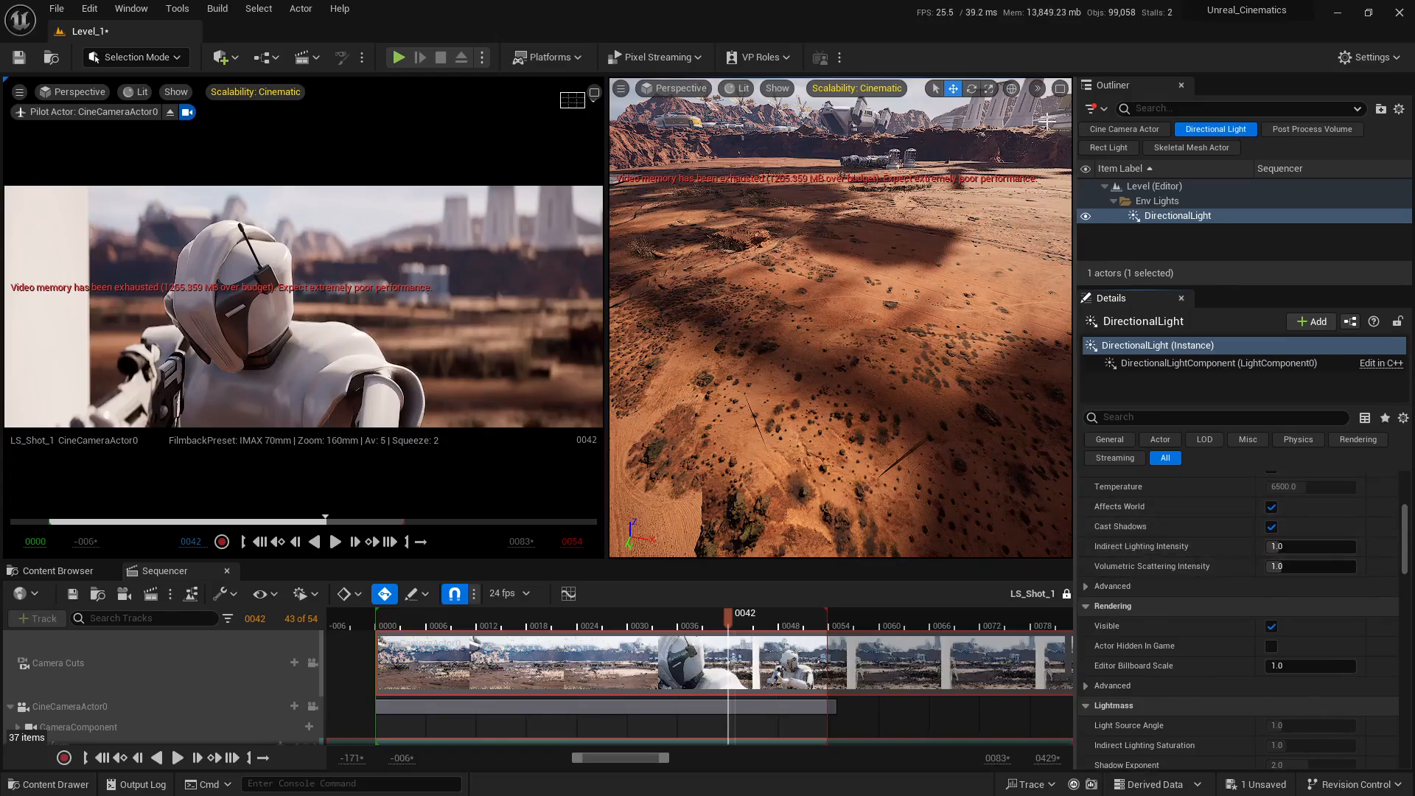
pyautogui.click(1060, 88)
pyautogui.press('f')
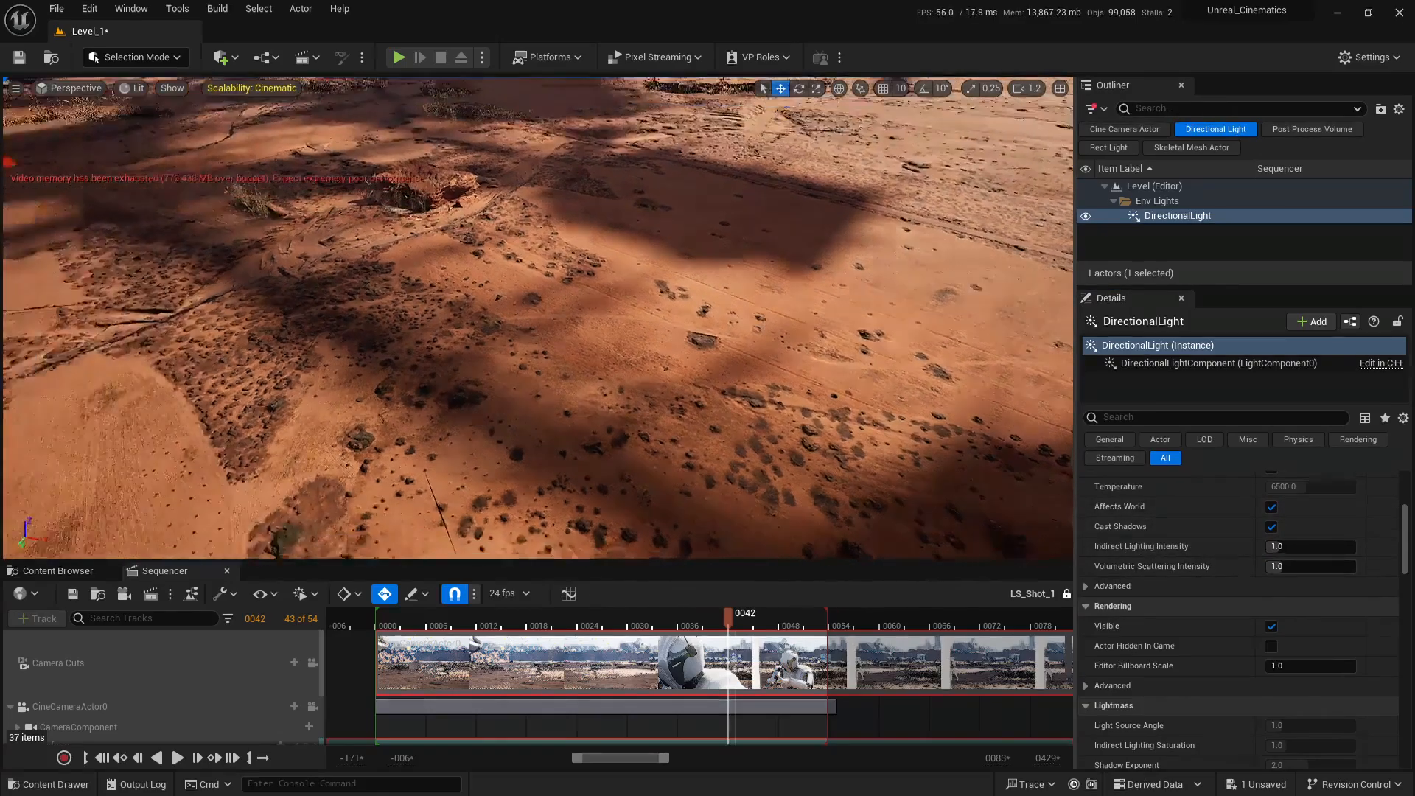
pyautogui.press('w')
pyautogui.moveTo(538, 317); pyautogui.dragTo(446, 300, button='right')
pyautogui.scroll(-3, 505, 295)
pyautogui.press('d')
pyautogui.scroll(-1, 492, 299)
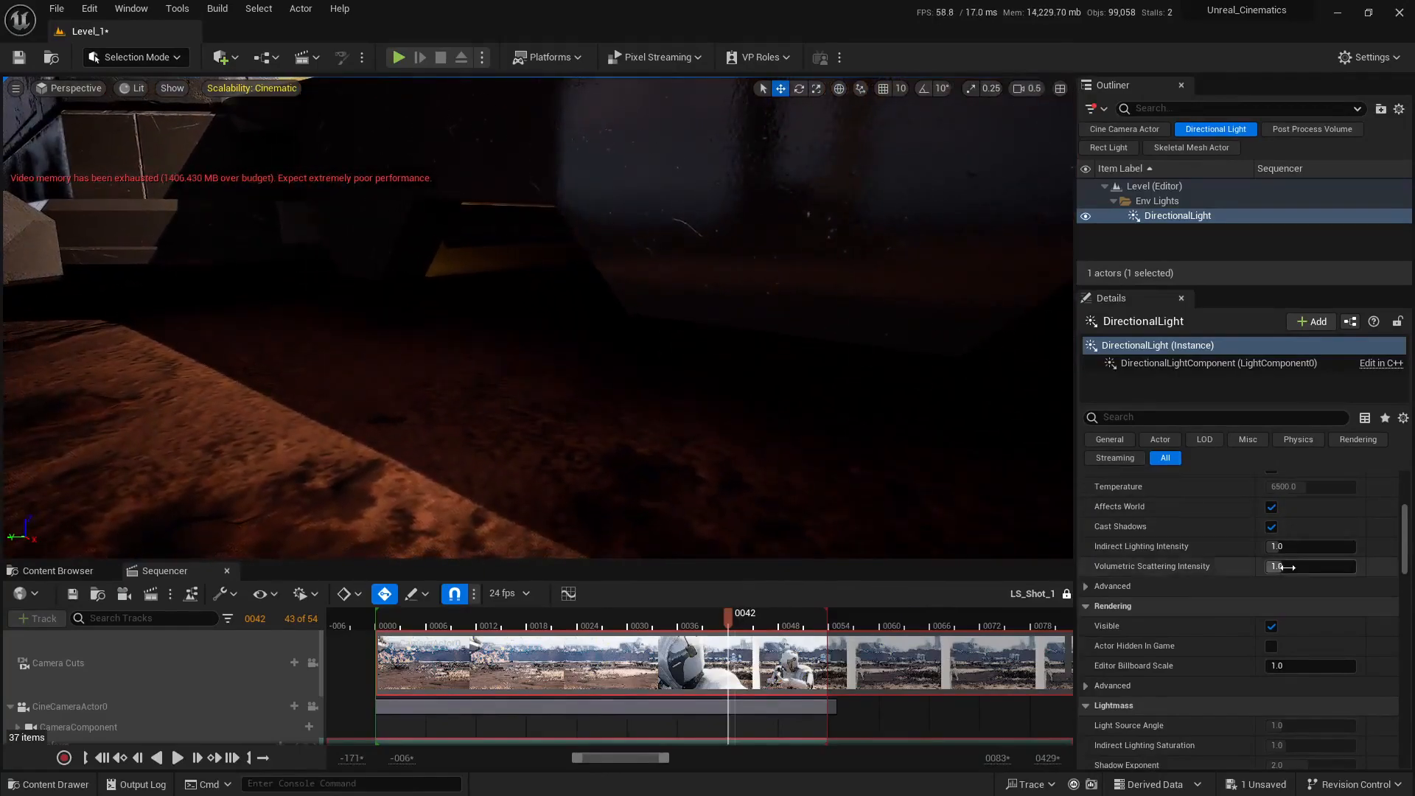
pyautogui.moveTo(1283, 549); pyautogui.dragTo(1319, 549)
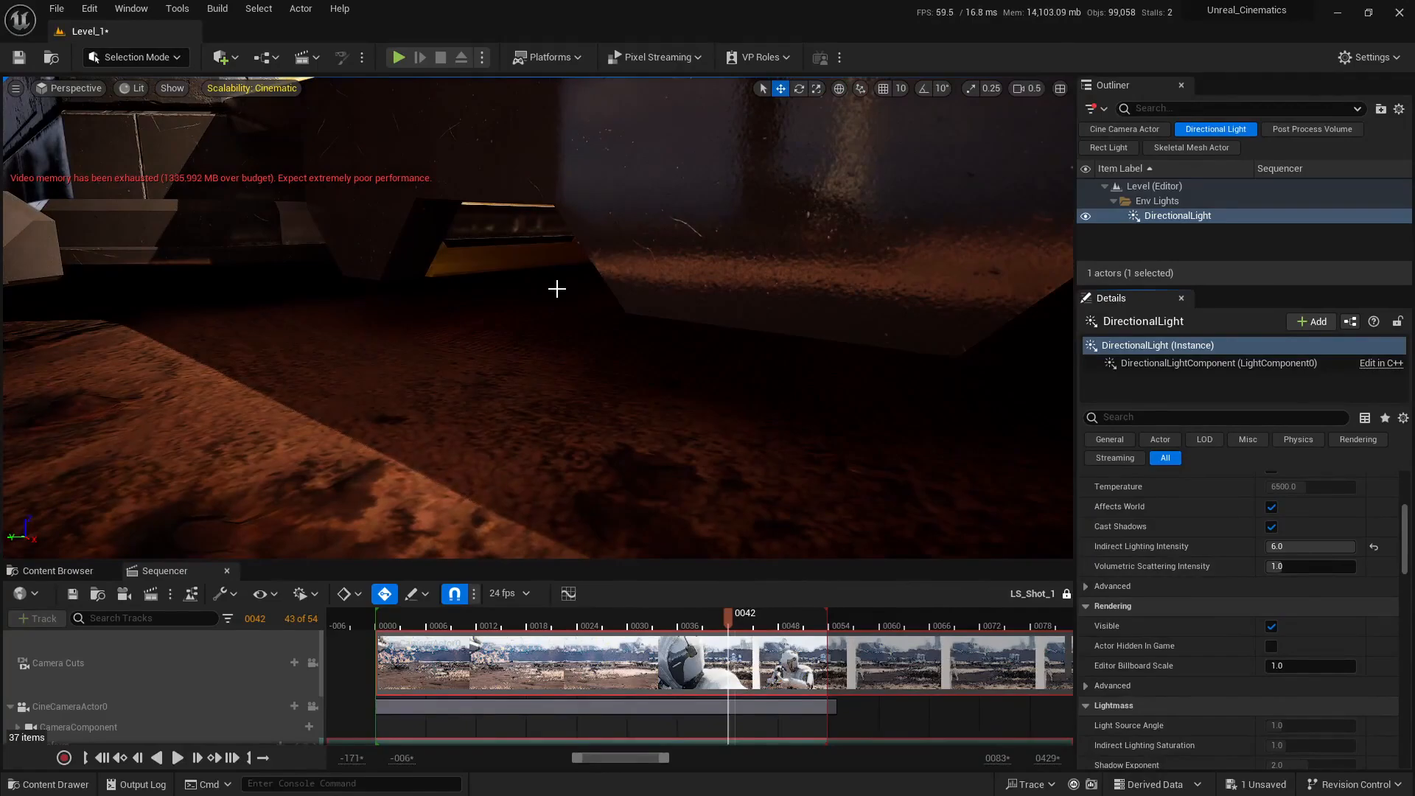
# Step: Compare Indirect Lighting Intensity values of 0 and 6 at the ship's open bay, and reset the property to its default
pyautogui.press('w')
pyautogui.moveTo(561, 292)
pyautogui.mouseDown(button='right')
pyautogui.moveTo(626, 286)
pyautogui.moveTo(594, 287)
pyautogui.moveTo(583, 318)
pyautogui.moveTo(605, 294)
pyautogui.mouseUp(button='right')
pyautogui.scroll(6, 589, 289)
pyautogui.scroll(1, 593, 288)
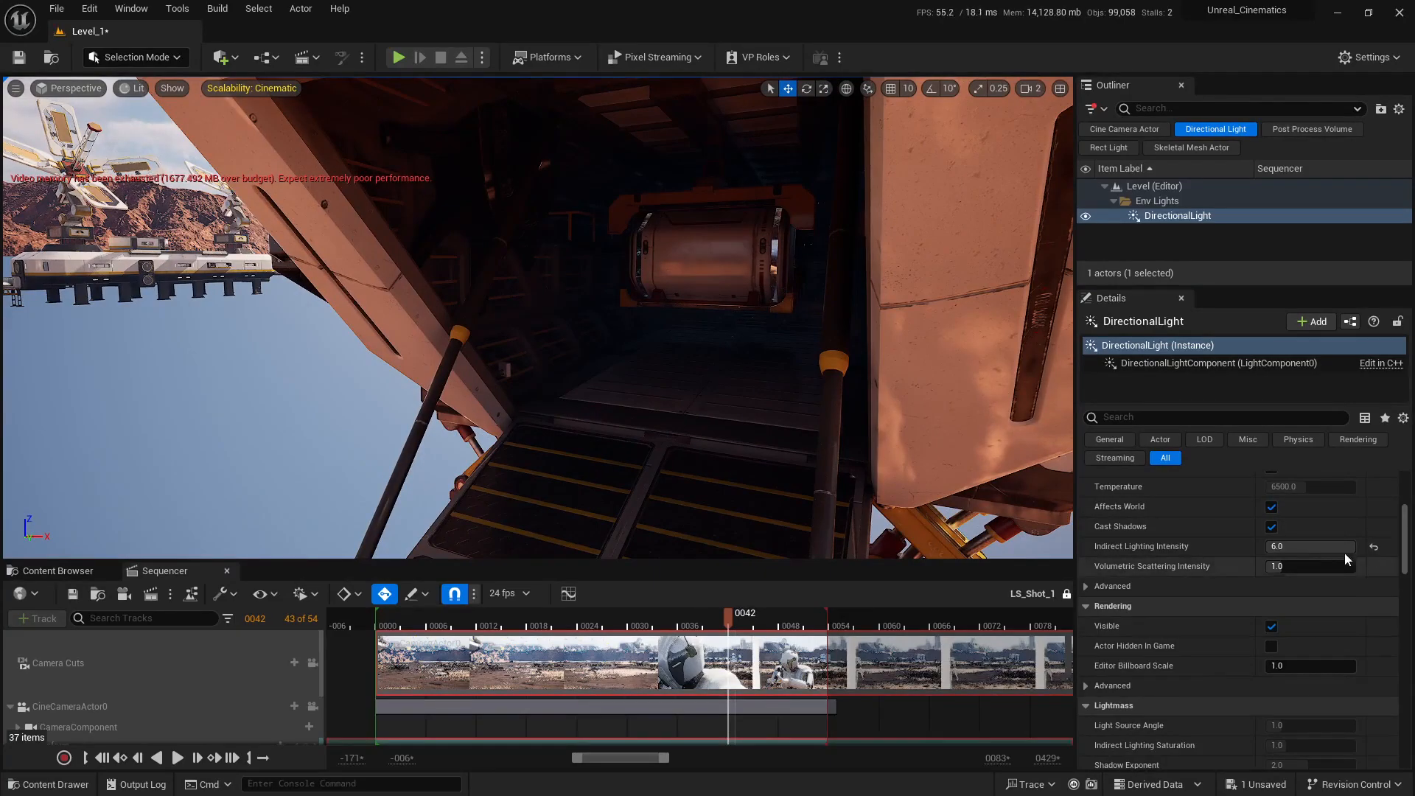
pyautogui.moveTo(1342, 547); pyautogui.dragTo(1094, 558)
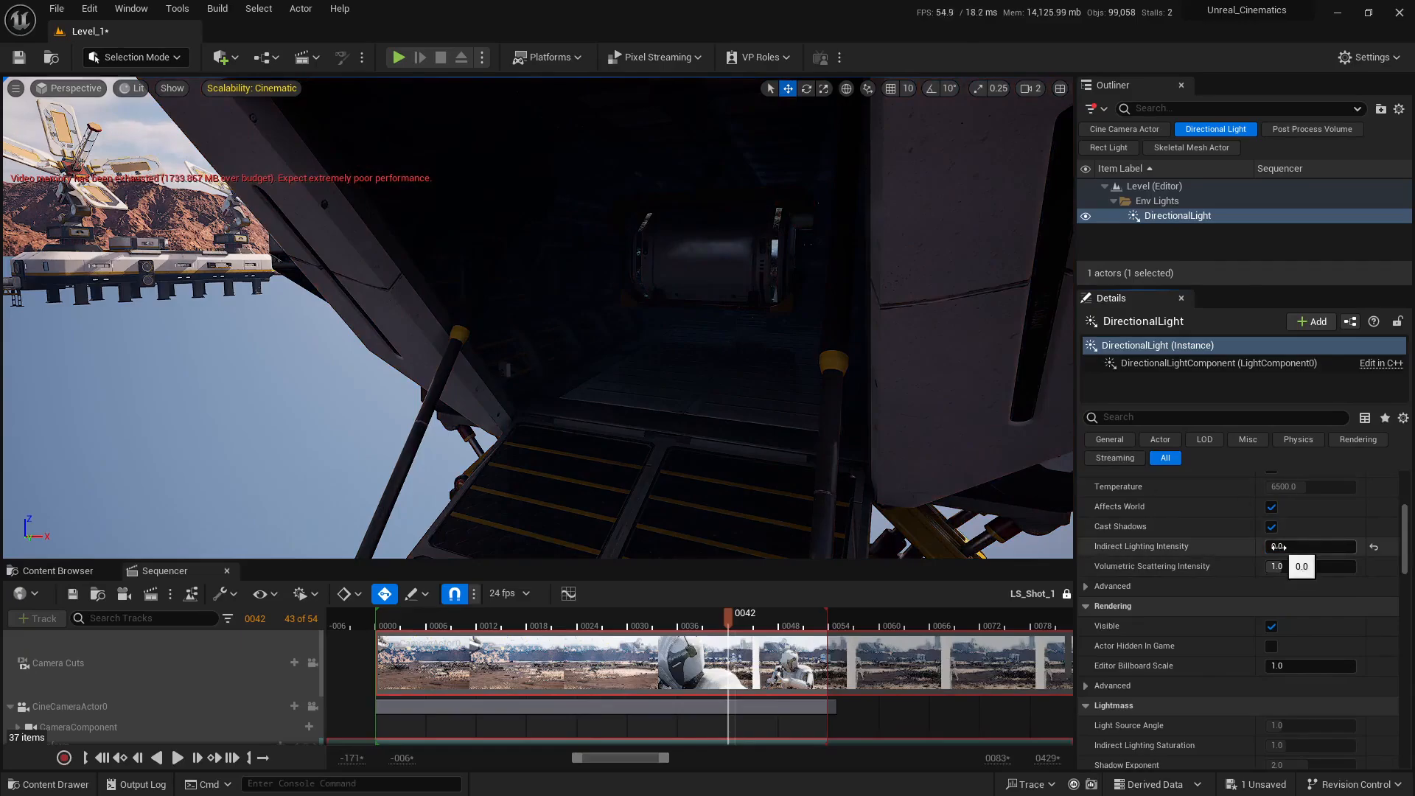
pyautogui.moveTo(1279, 549); pyautogui.dragTo(1356, 548)
pyautogui.click(1287, 549)
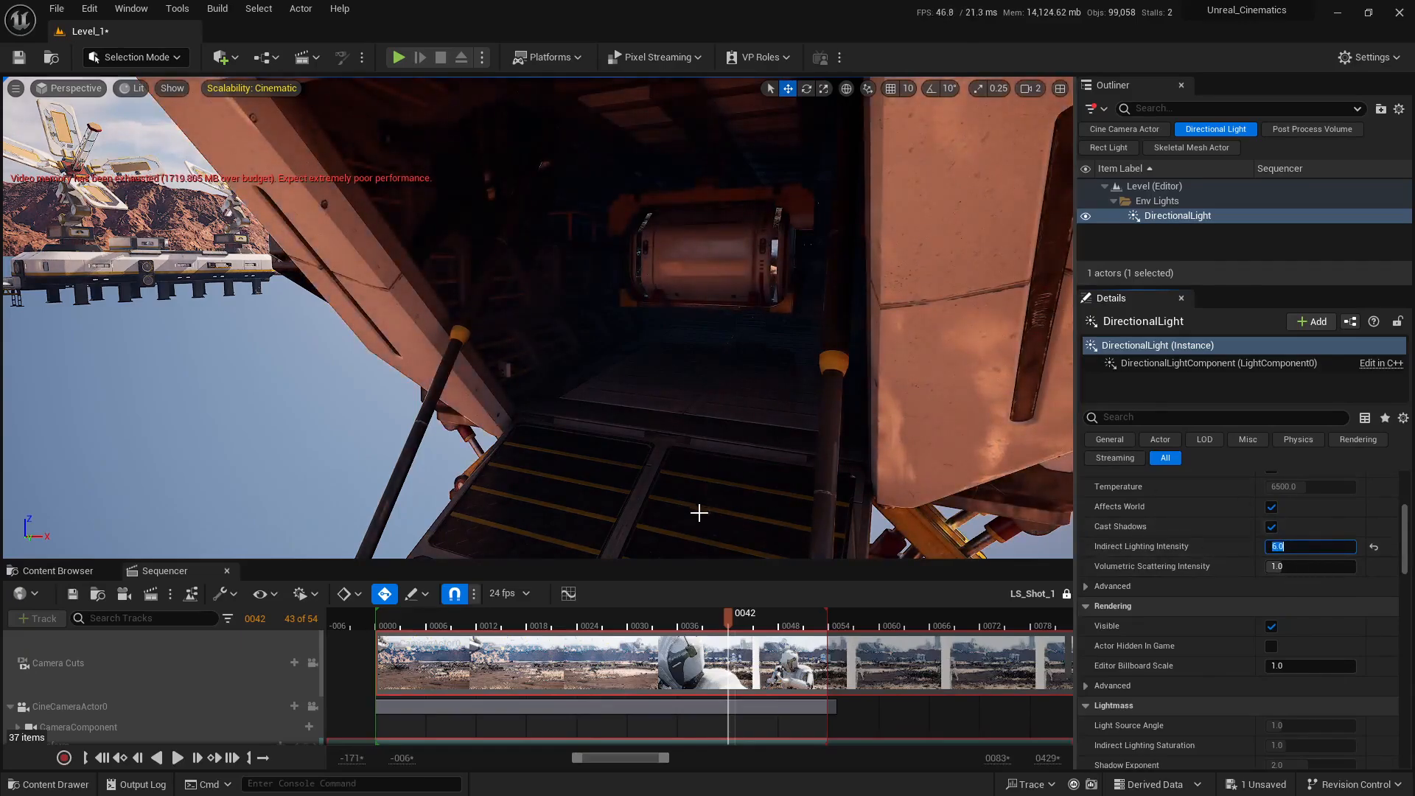
pyautogui.moveTo(513, 339); pyautogui.dragTo(526, 339, button='right')
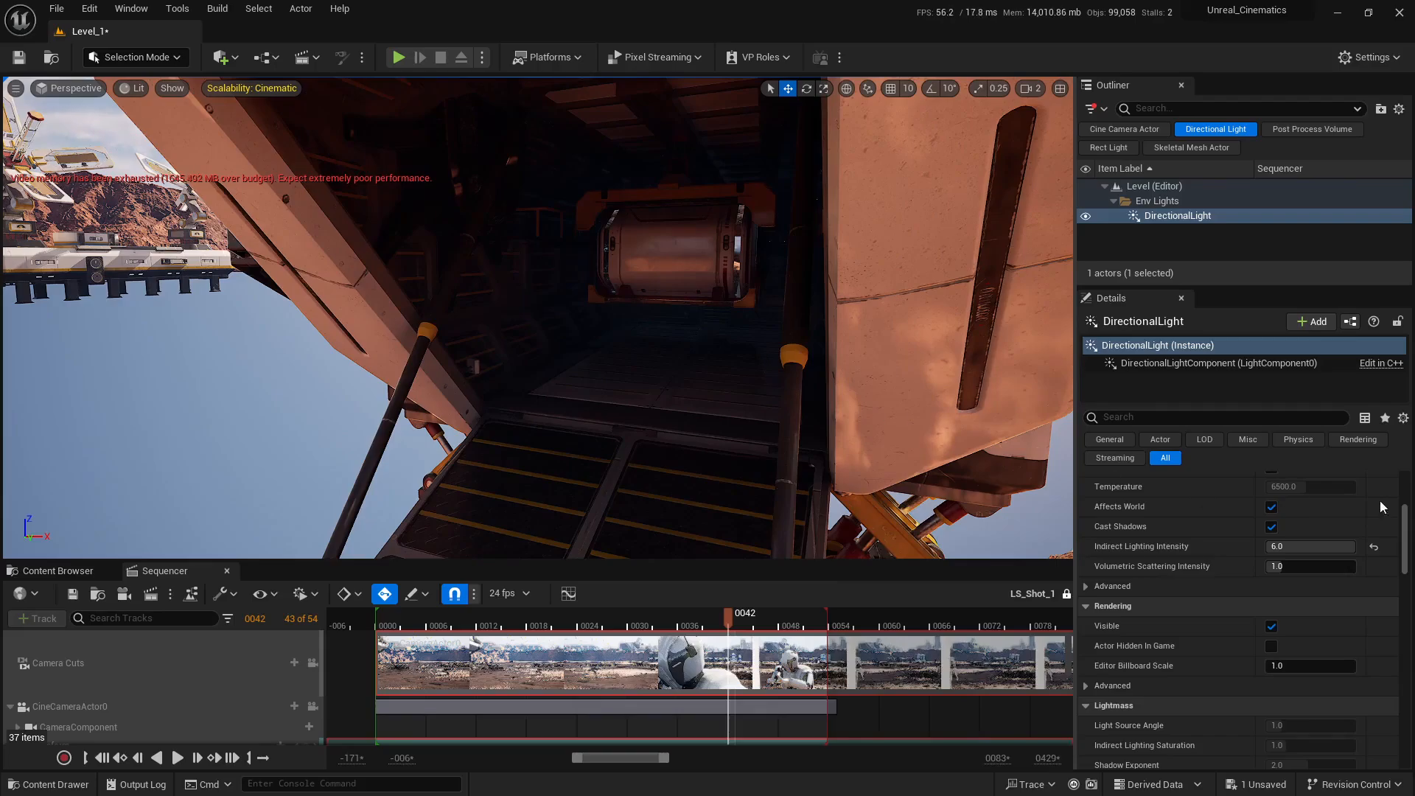
pyautogui.click(1374, 546)
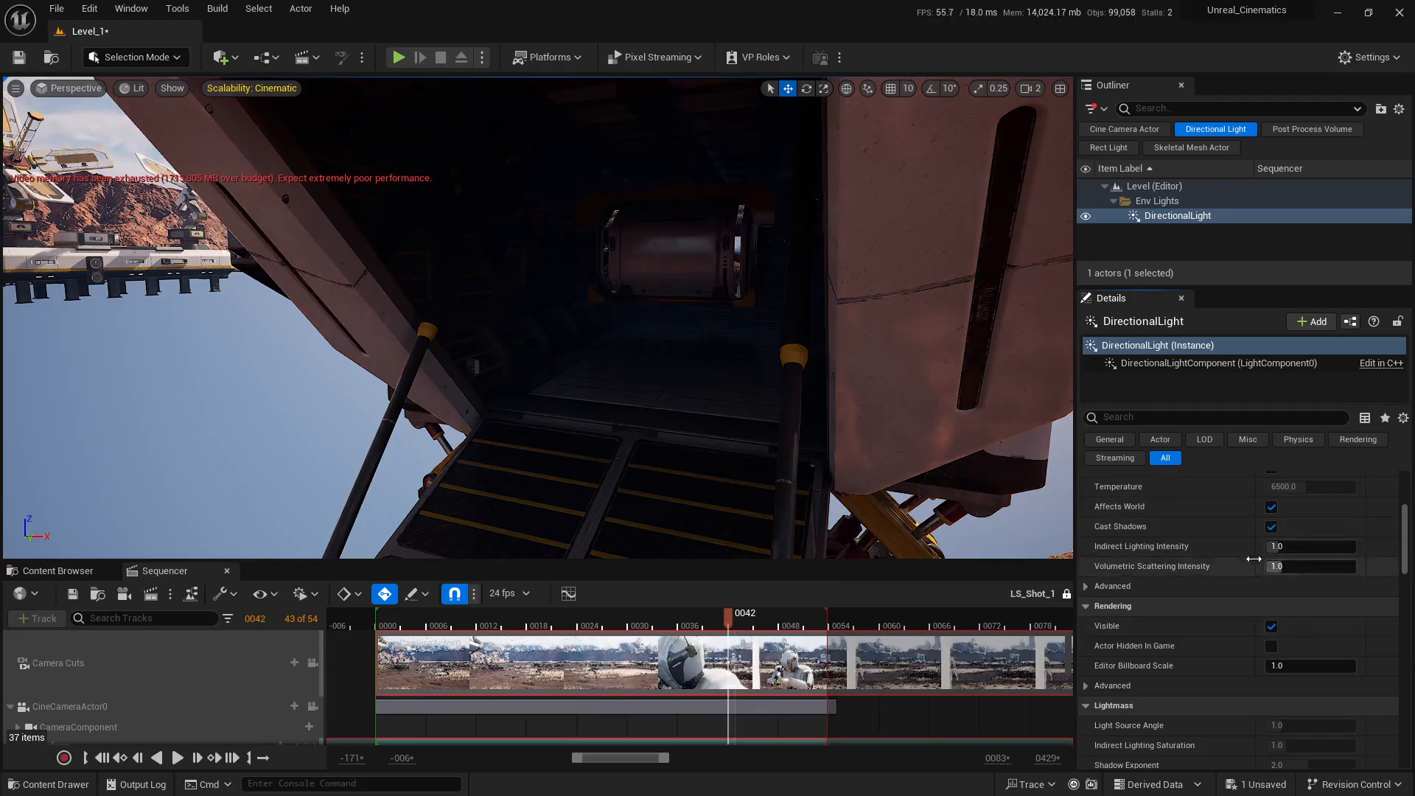
# Step: Return the view to the character and white block on the ground, and restore the side-by-side viewport layout
pyautogui.moveTo(832, 434); pyautogui.dragTo(633, 449, button='right')
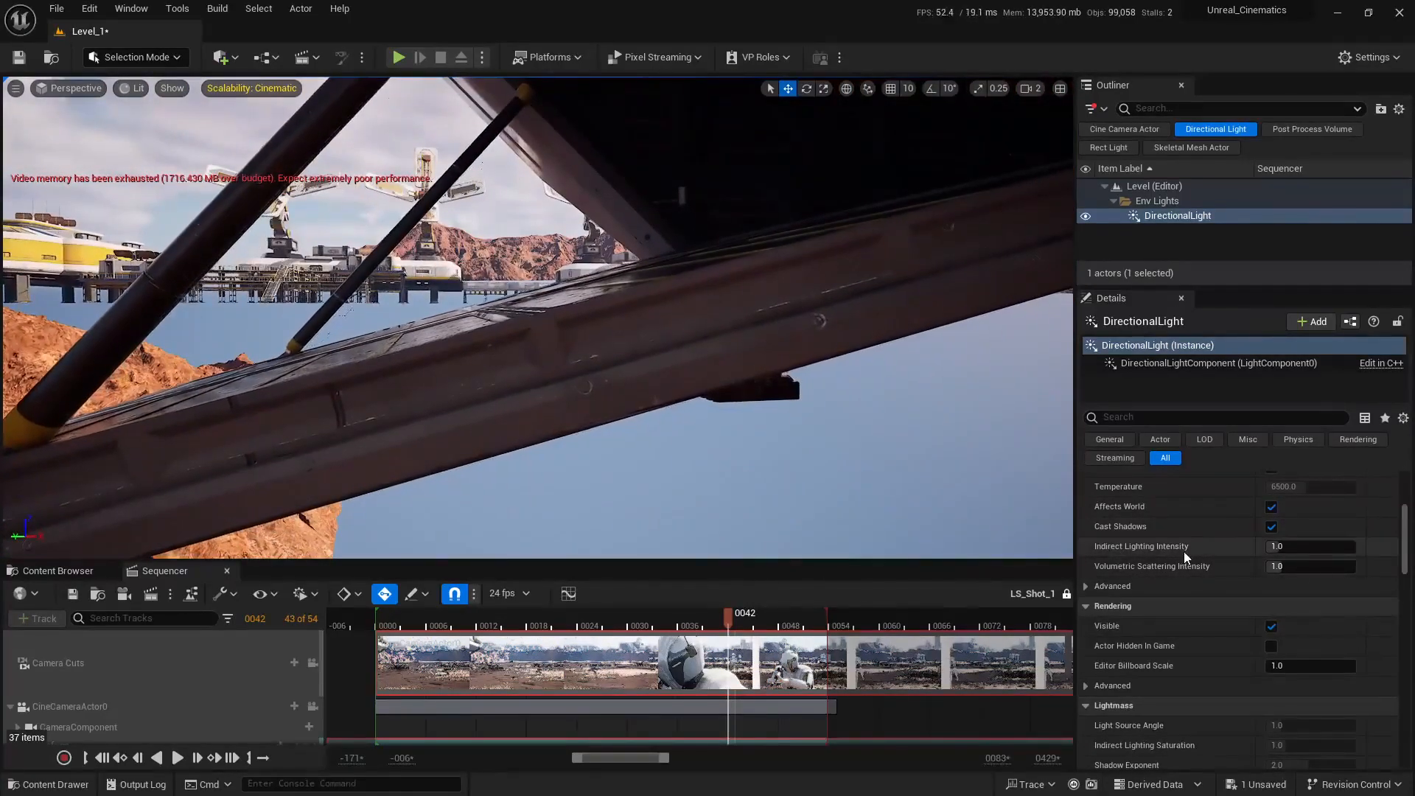
pyautogui.moveTo(622, 351); pyautogui.dragTo(589, 420, button='right')
pyautogui.press('s')
pyautogui.scroll(2, 530, 443)
pyautogui.press('w')
pyautogui.moveTo(708, 302); pyautogui.dragTo(787, 275, button='right')
pyautogui.press('e')
pyautogui.scroll(-3, 782, 277)
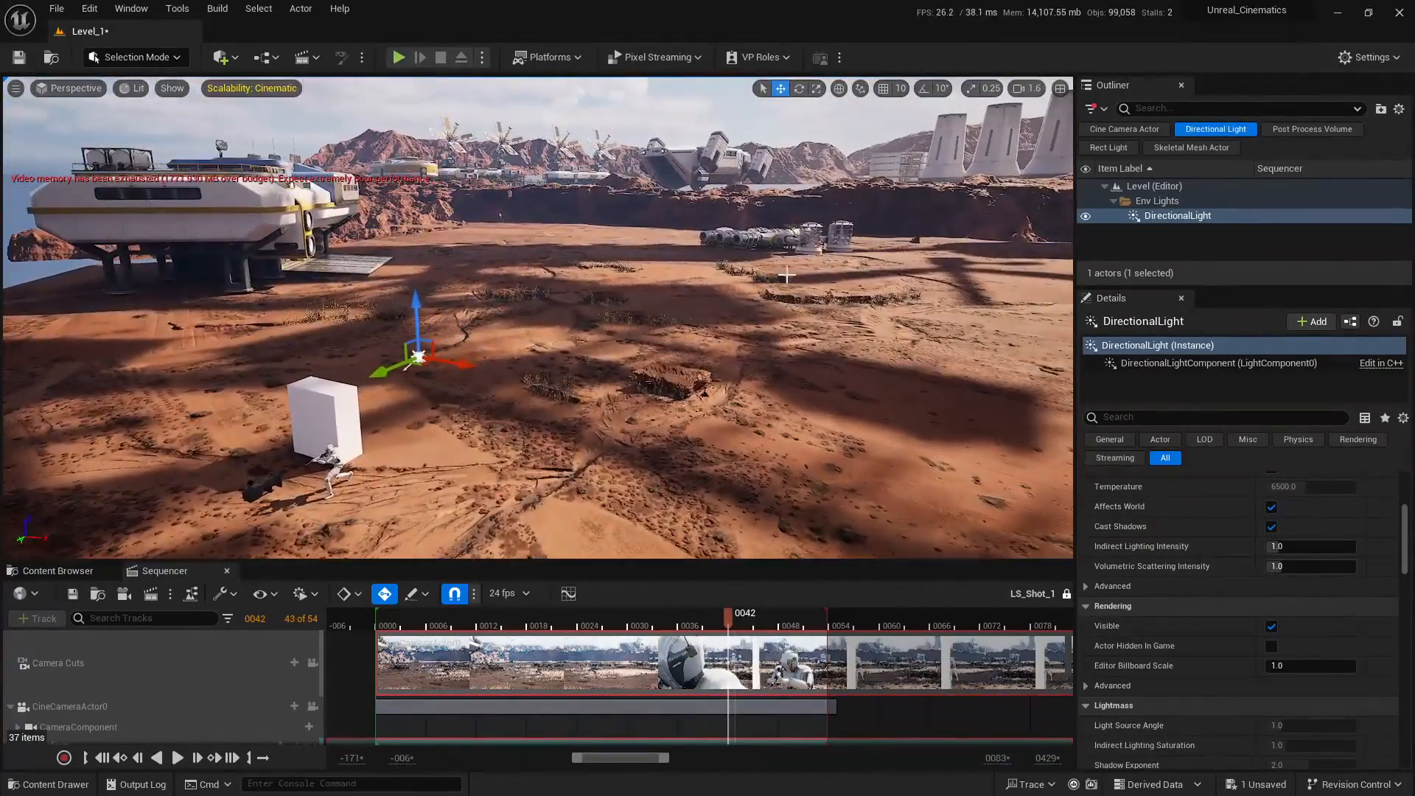
pyautogui.click(1059, 88)
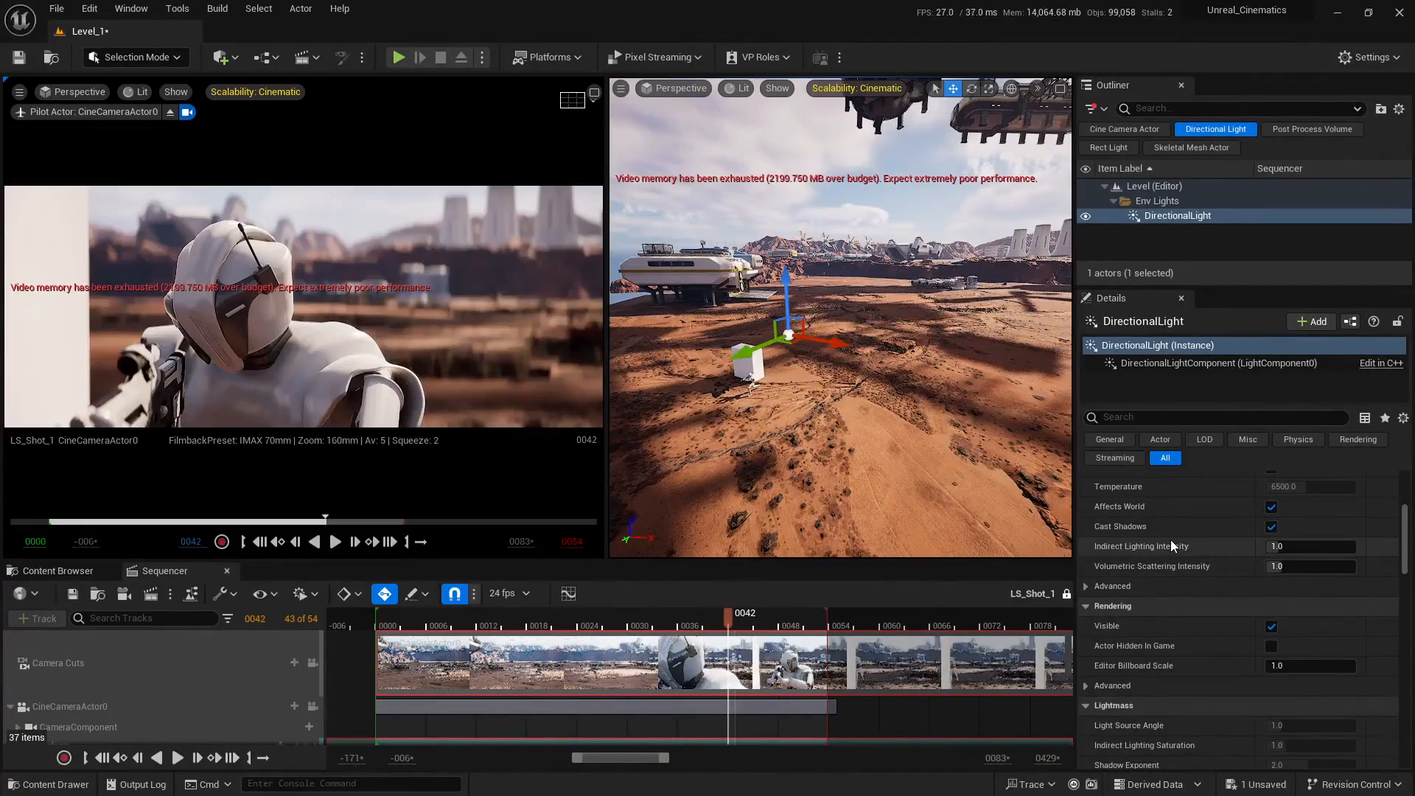
# Step: Remove the Directional Light filter from the scene actors and select ExponentialHeightFog in the Env Lights folder
pyautogui.click(1222, 134)
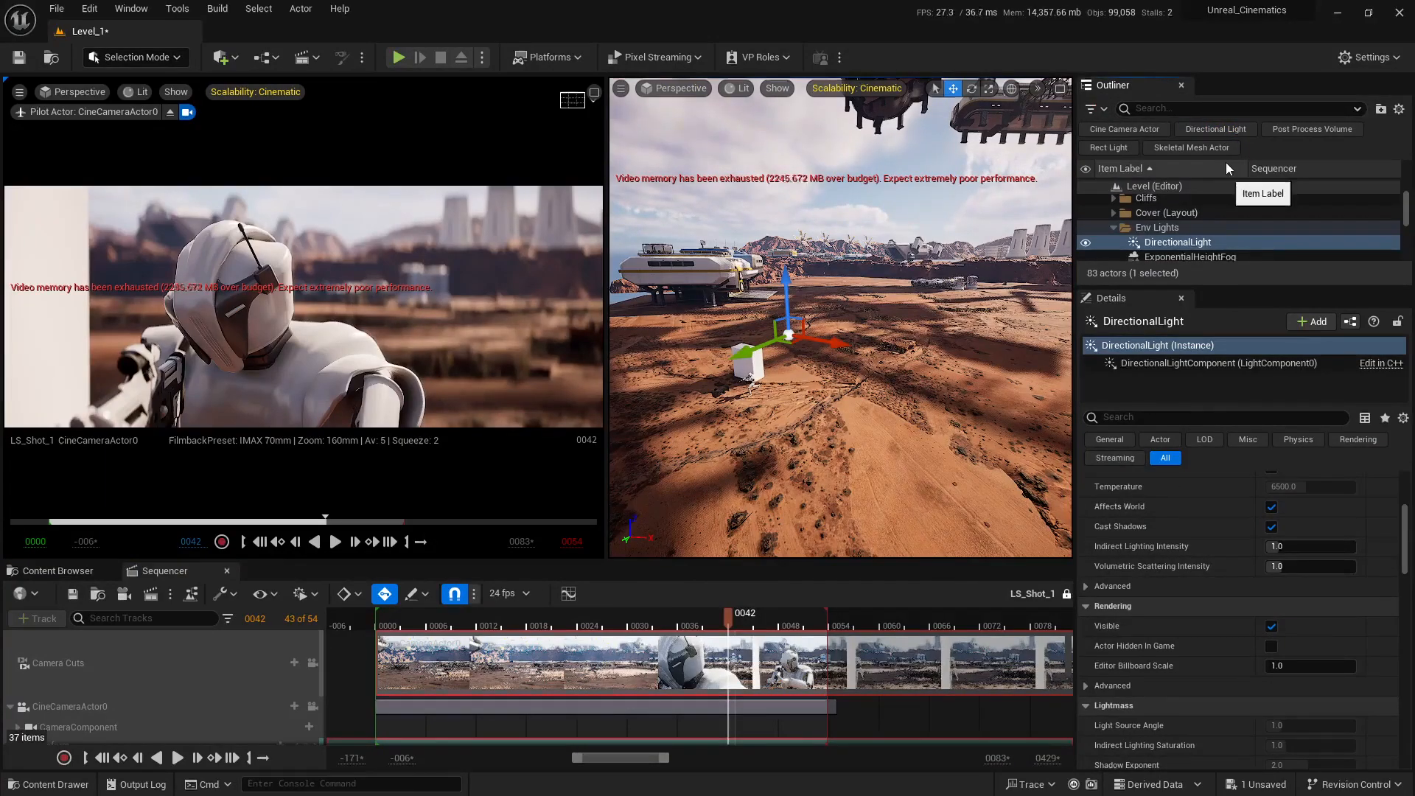
pyautogui.scroll(-1, 1183, 203)
pyautogui.click(1188, 225)
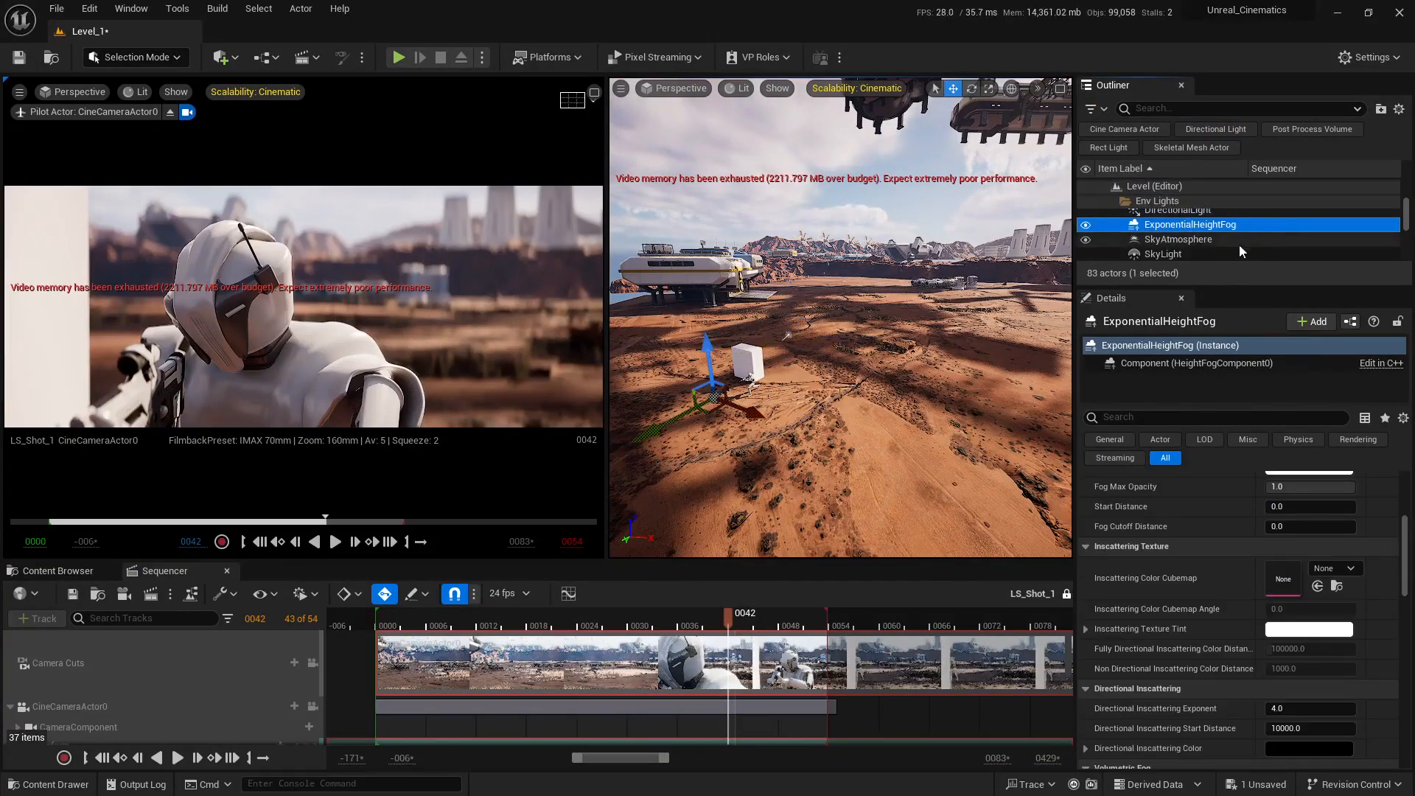
# Step: Enable Volumetric Fog on ExponentialHeightFog, comparing the shot with it on and off, and go back to the main fog settings
pyautogui.scroll(-2, 1164, 581)
pyautogui.scroll(-5, 1155, 580)
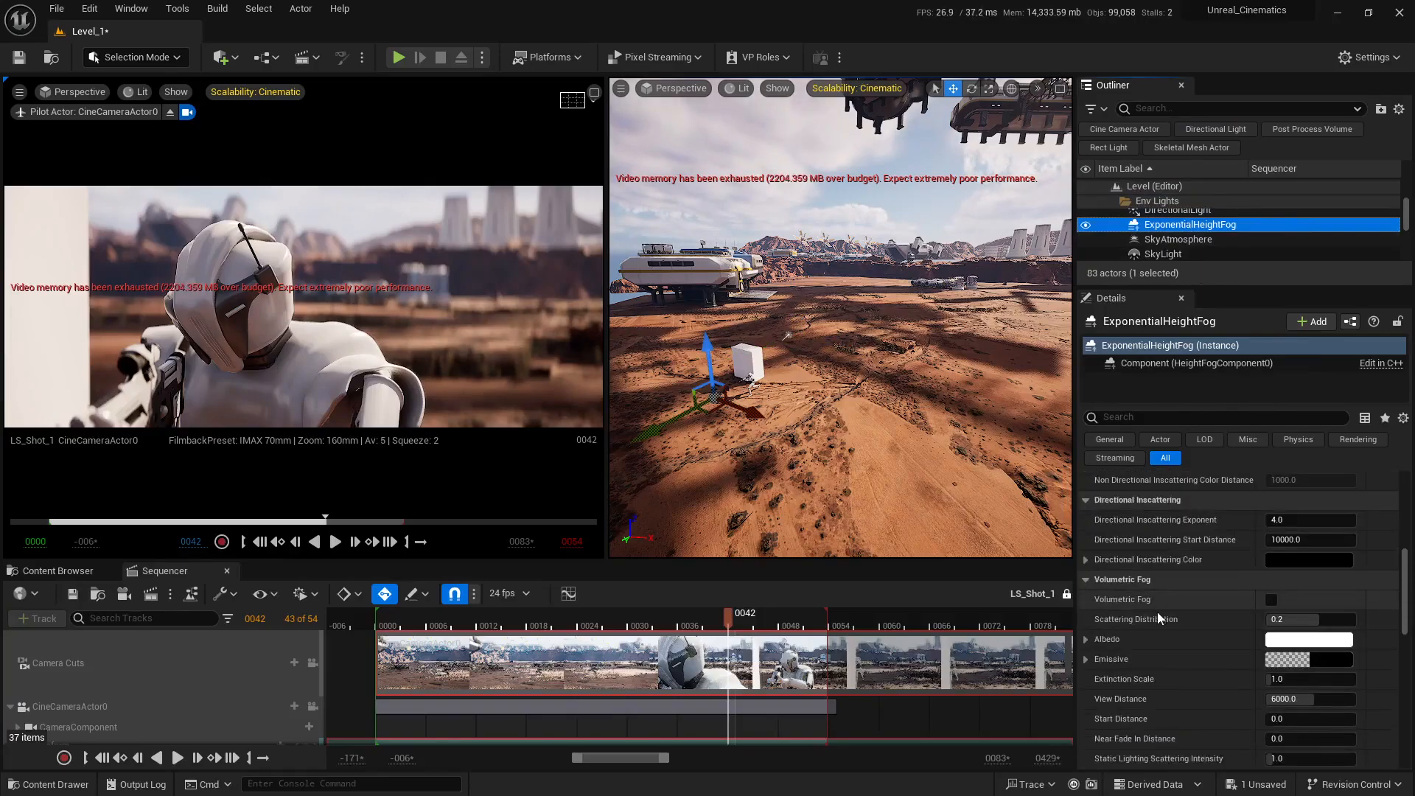
pyautogui.scroll(1, 1158, 618)
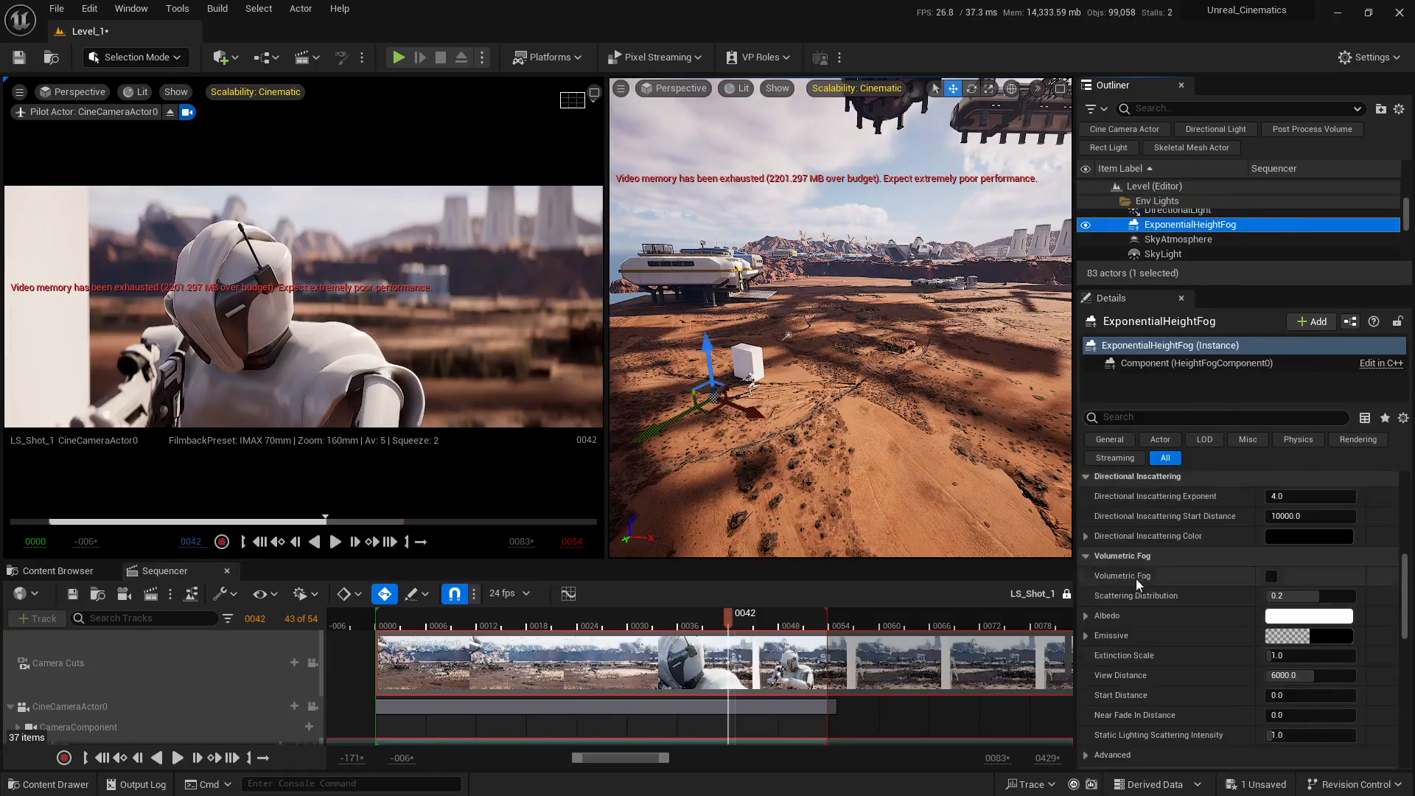
pyautogui.click(1273, 576)
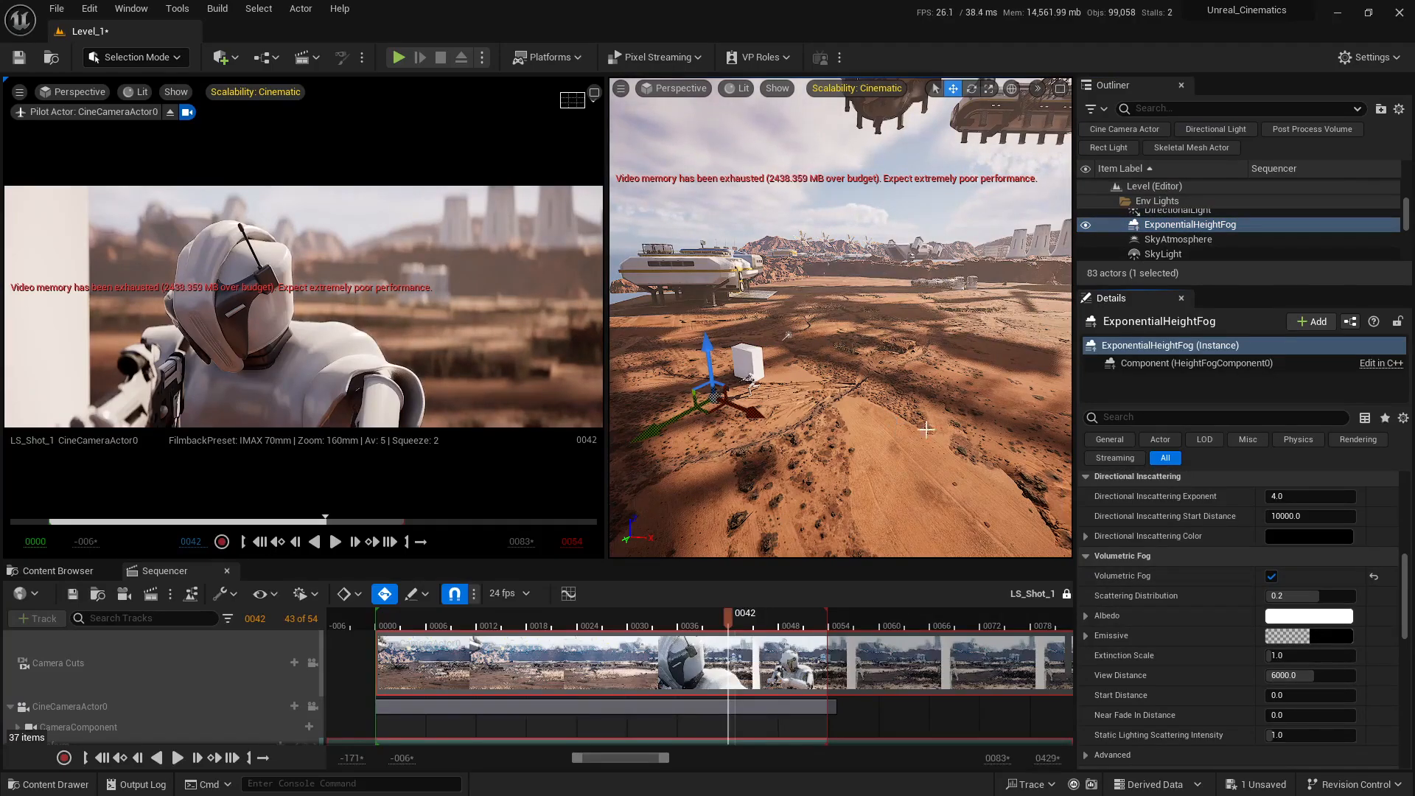
pyautogui.click(1272, 576)
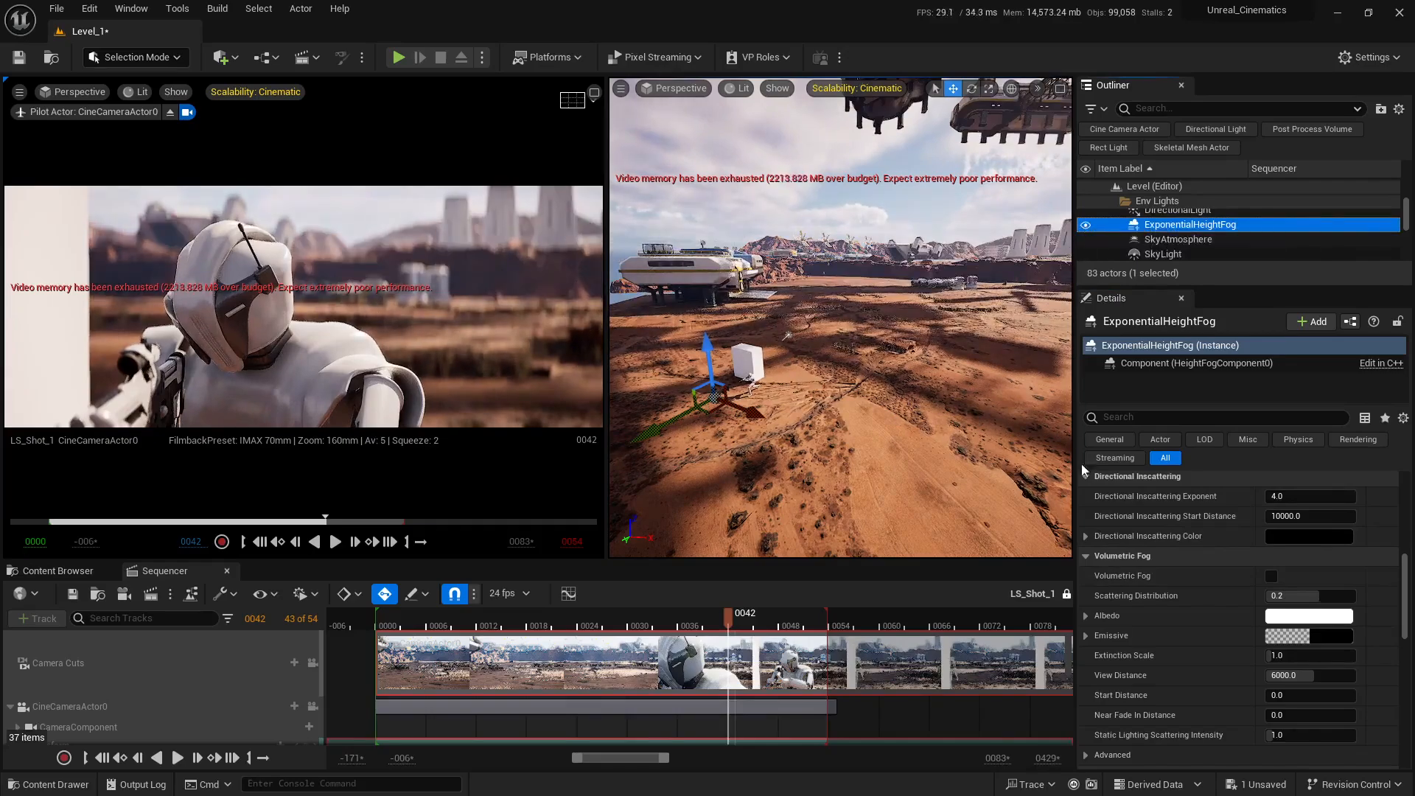
pyautogui.click(1272, 576)
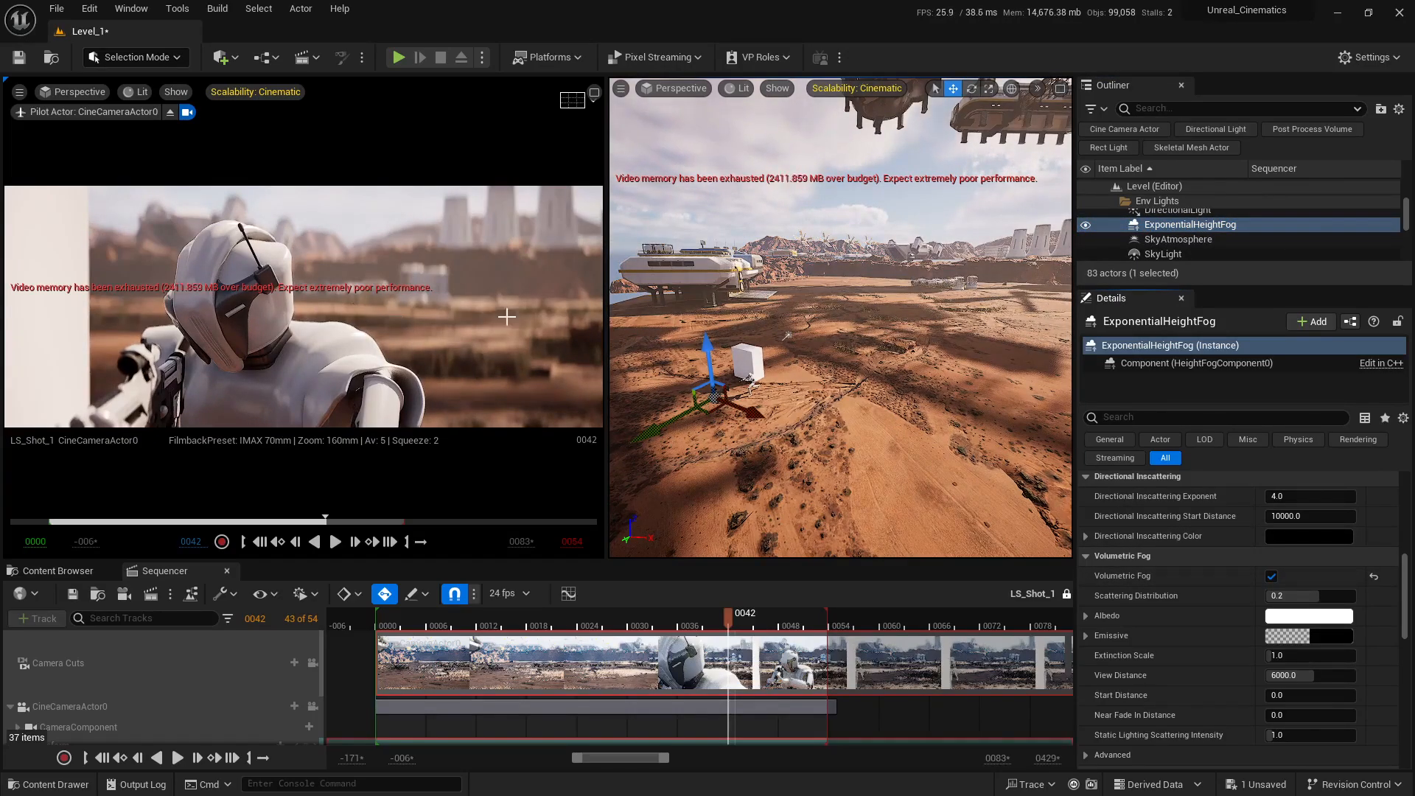
pyautogui.scroll(5, 1103, 511)
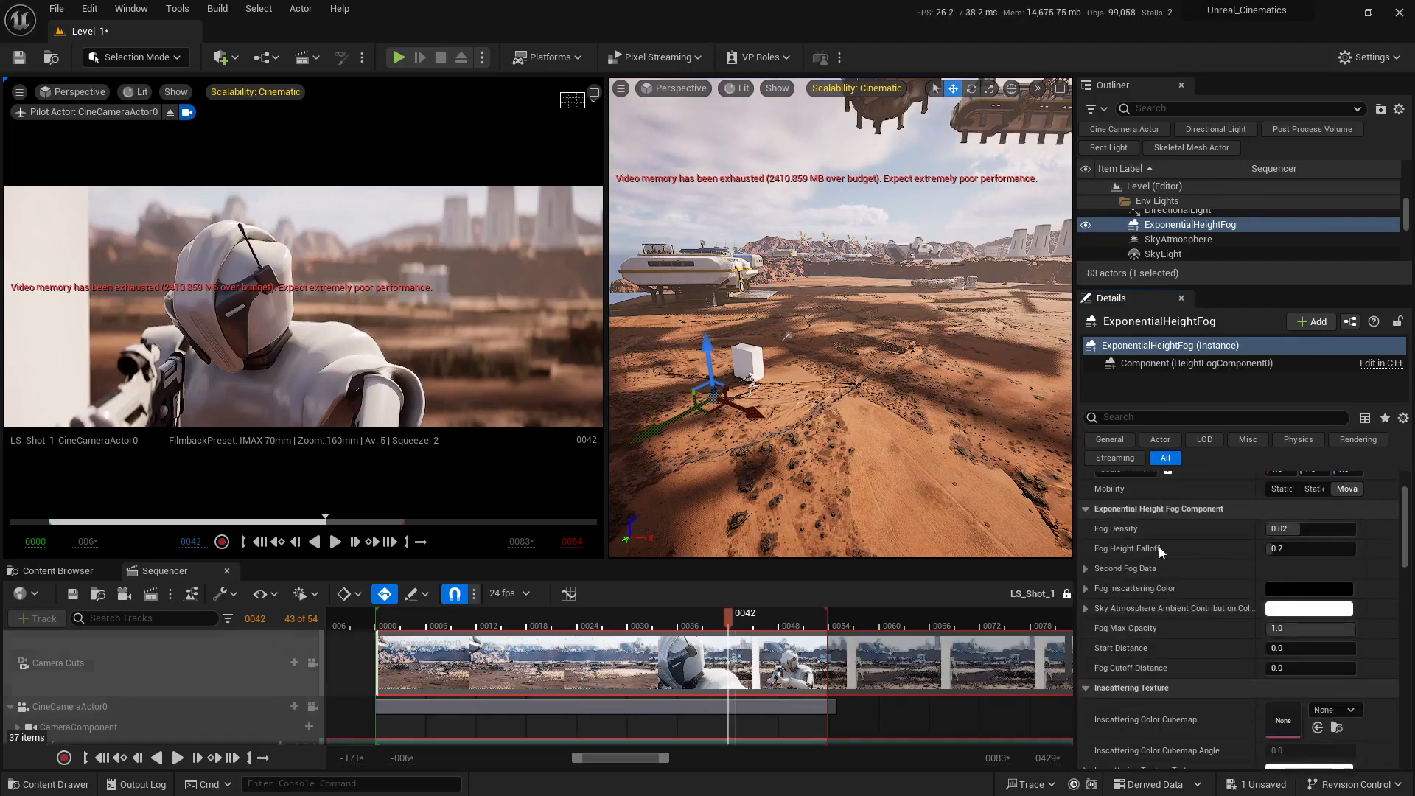
pyautogui.scroll(1, 1144, 551)
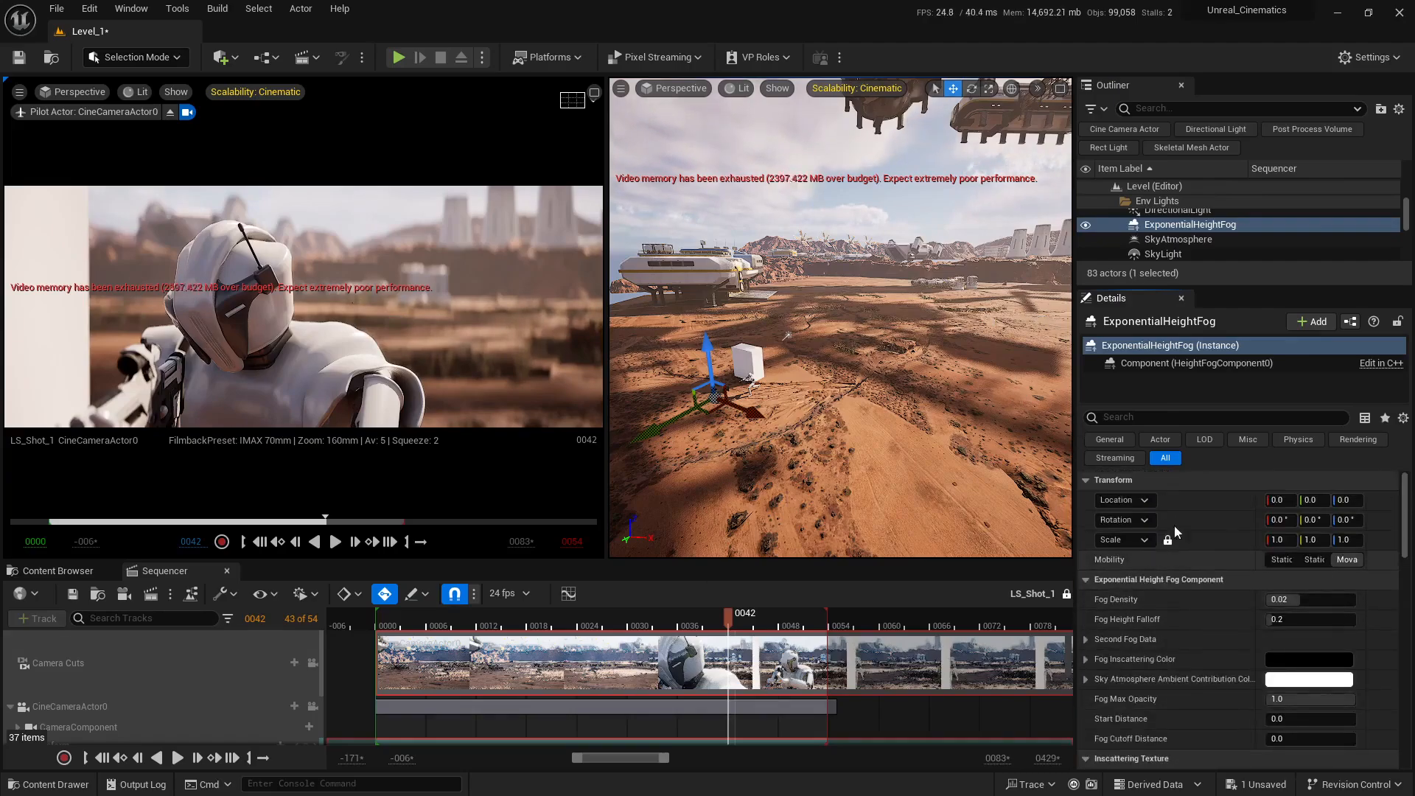
# Step: Select DirectionalLight in the Env Lights folder, try Volumetric Scattering Intensity at 4, and set it back to 1
pyautogui.click(1177, 212)
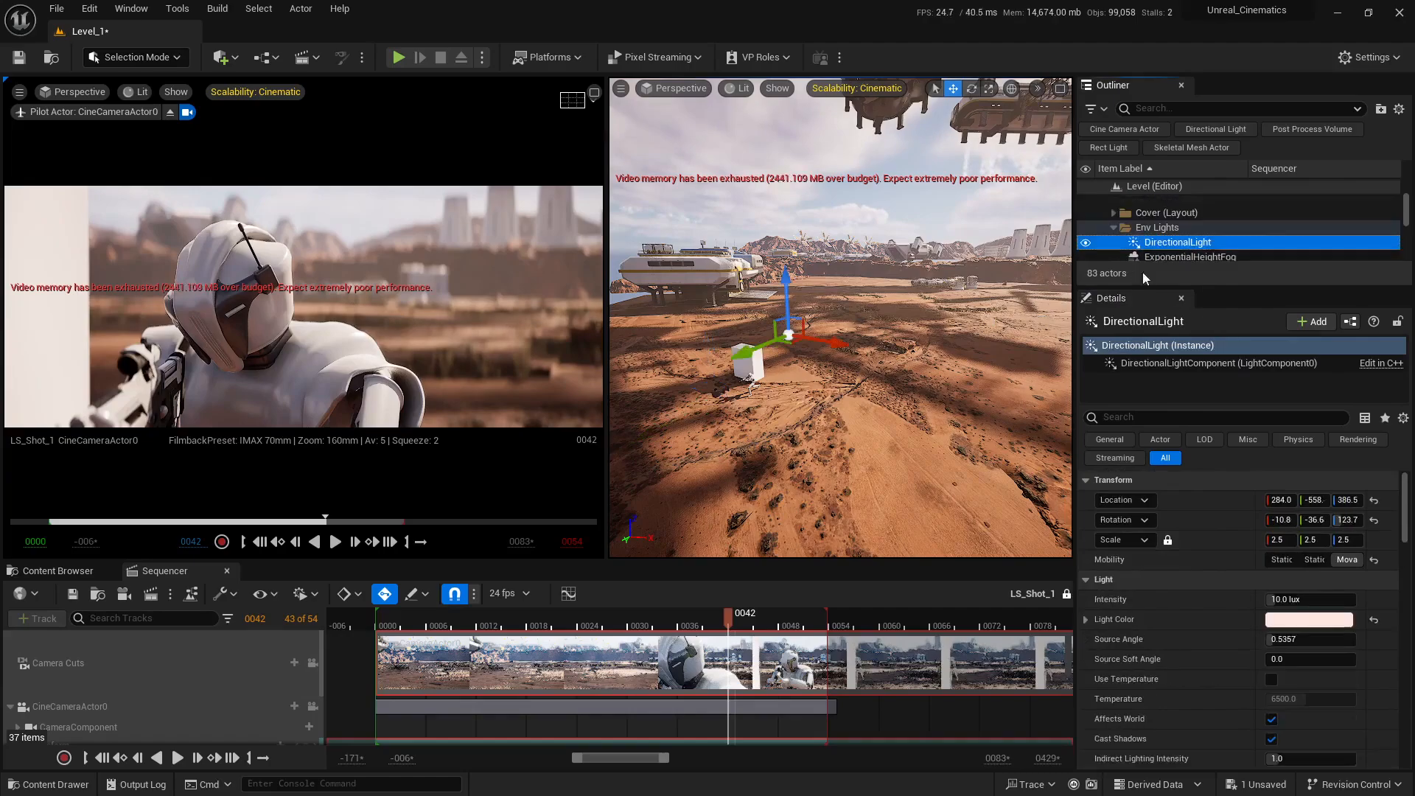
pyautogui.scroll(-5, 1119, 577)
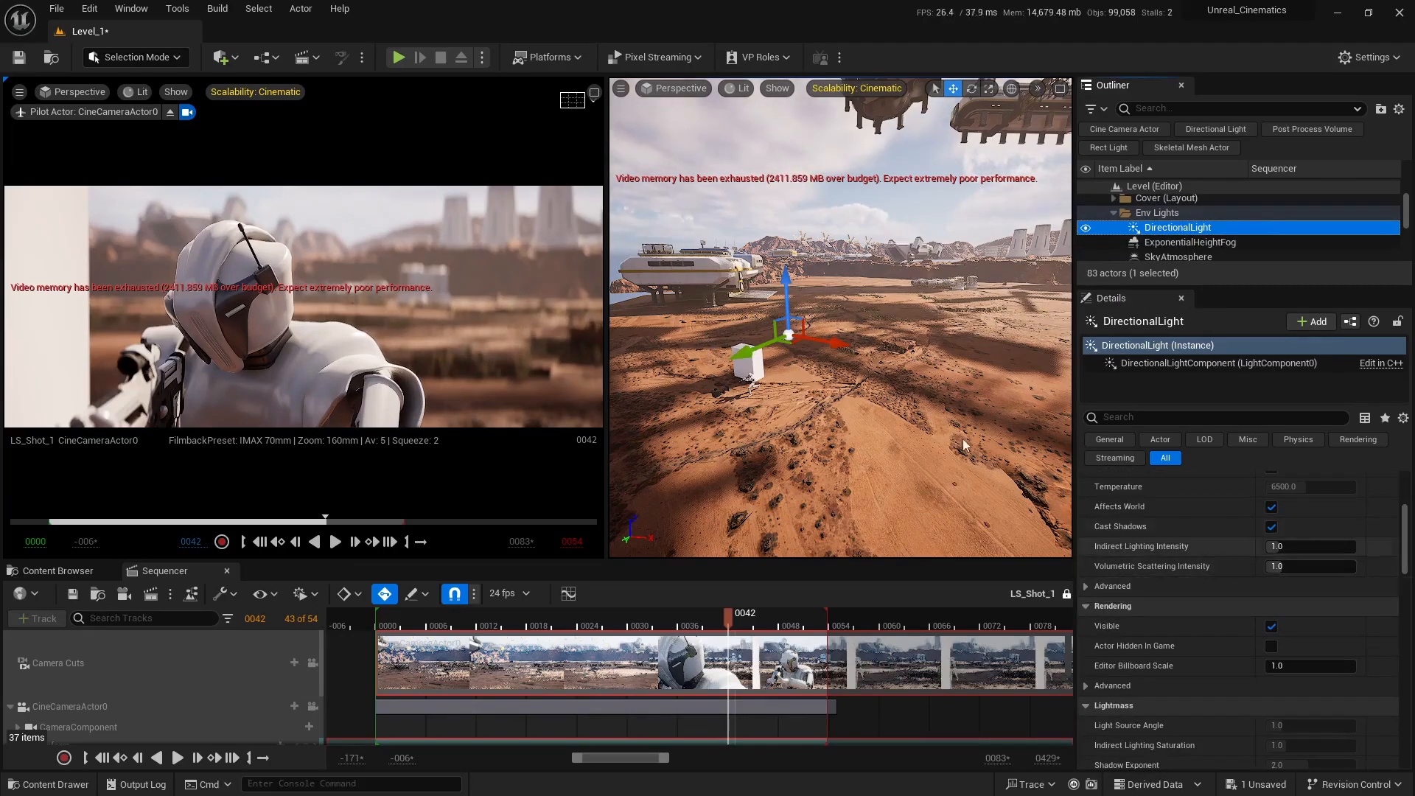
pyautogui.moveTo(958, 450); pyautogui.dragTo(988, 427, button='right')
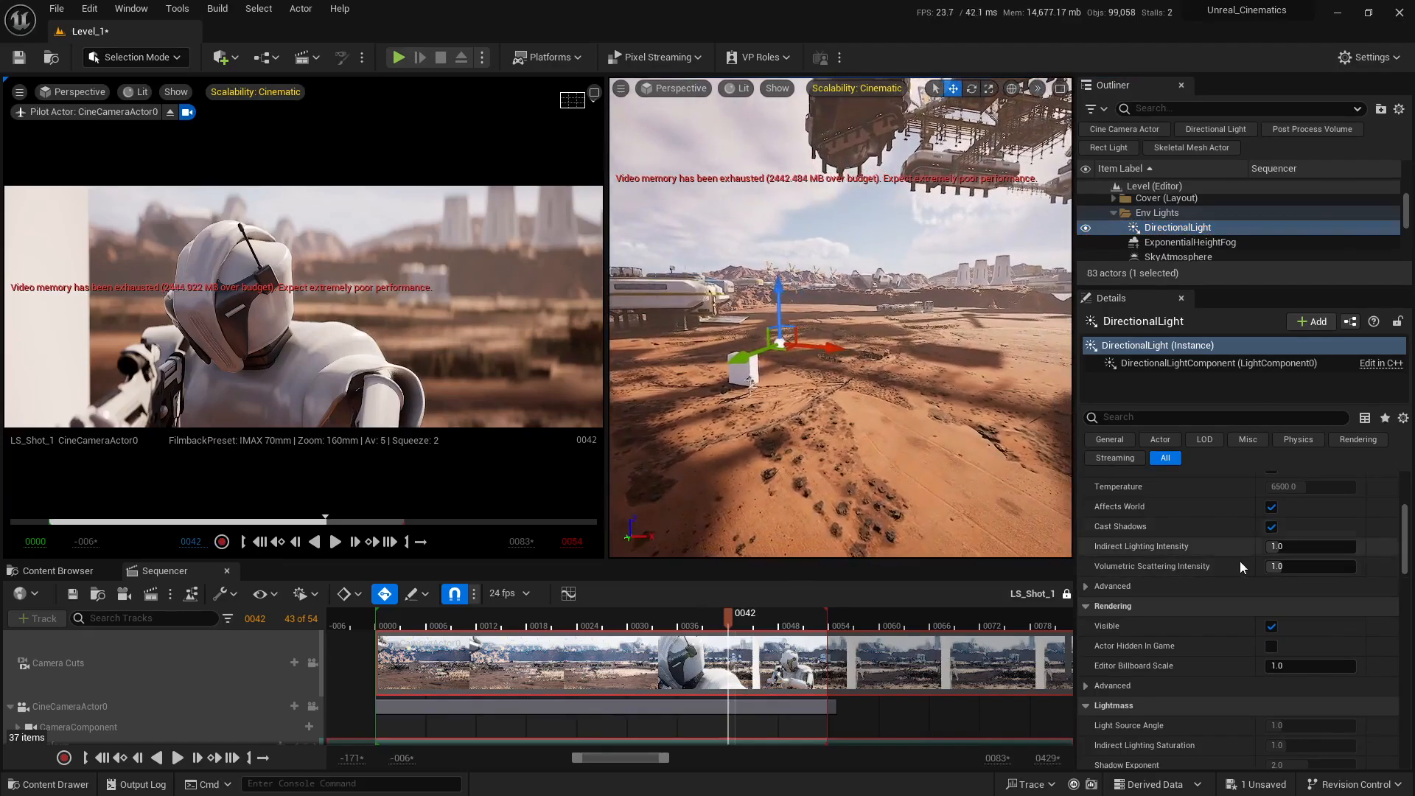
pyautogui.moveTo(1273, 566); pyautogui.dragTo(1319, 566)
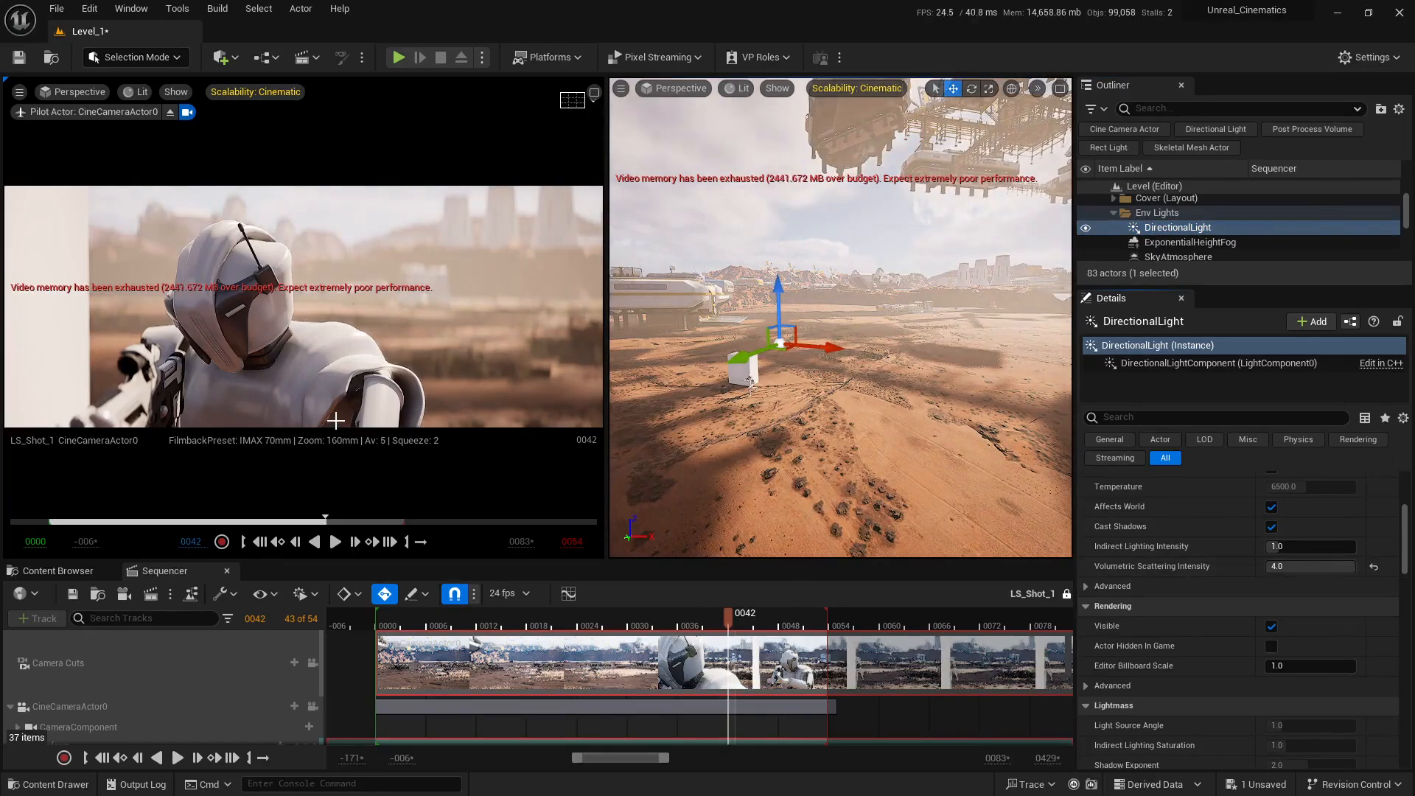
pyautogui.click(1335, 567)
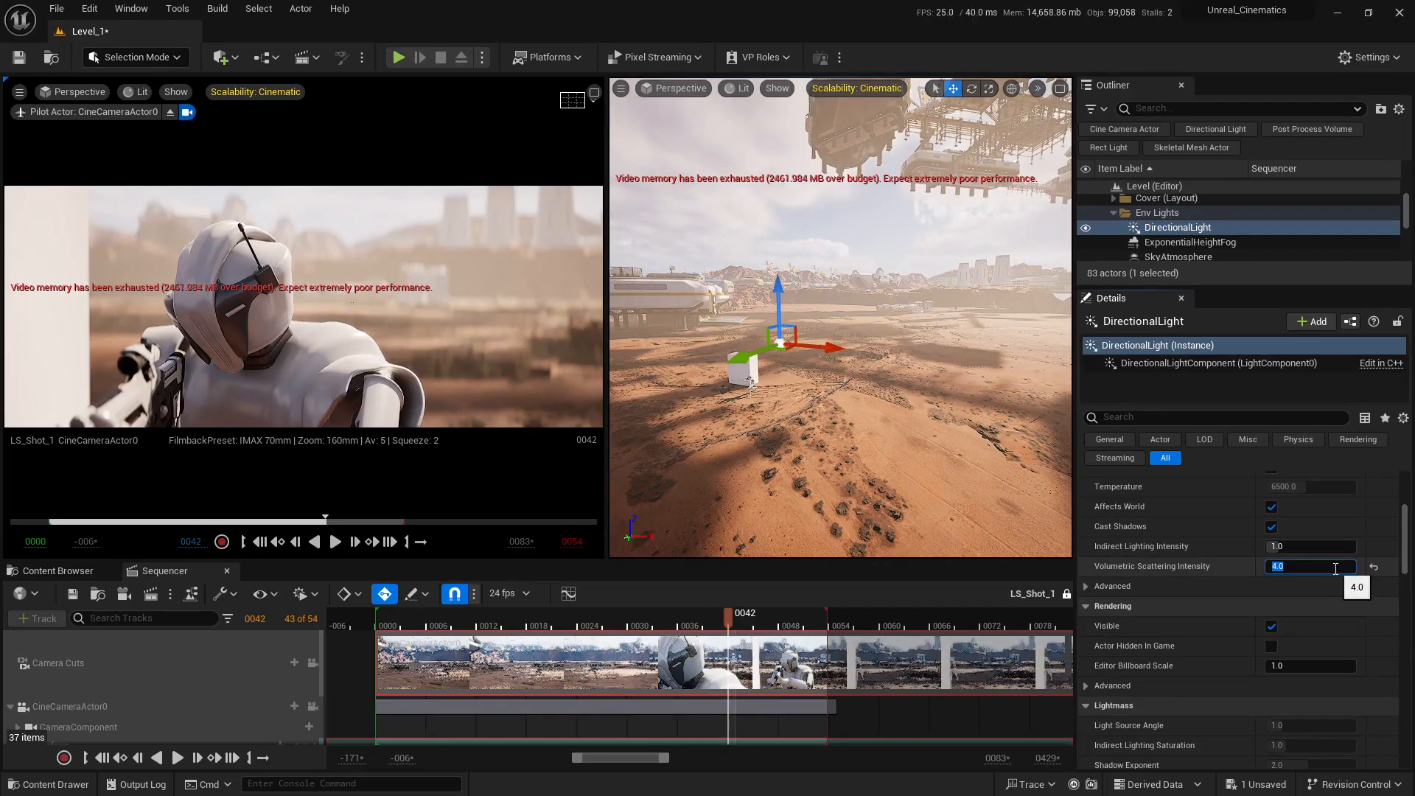
pyautogui.write('1')
pyautogui.press('Return')
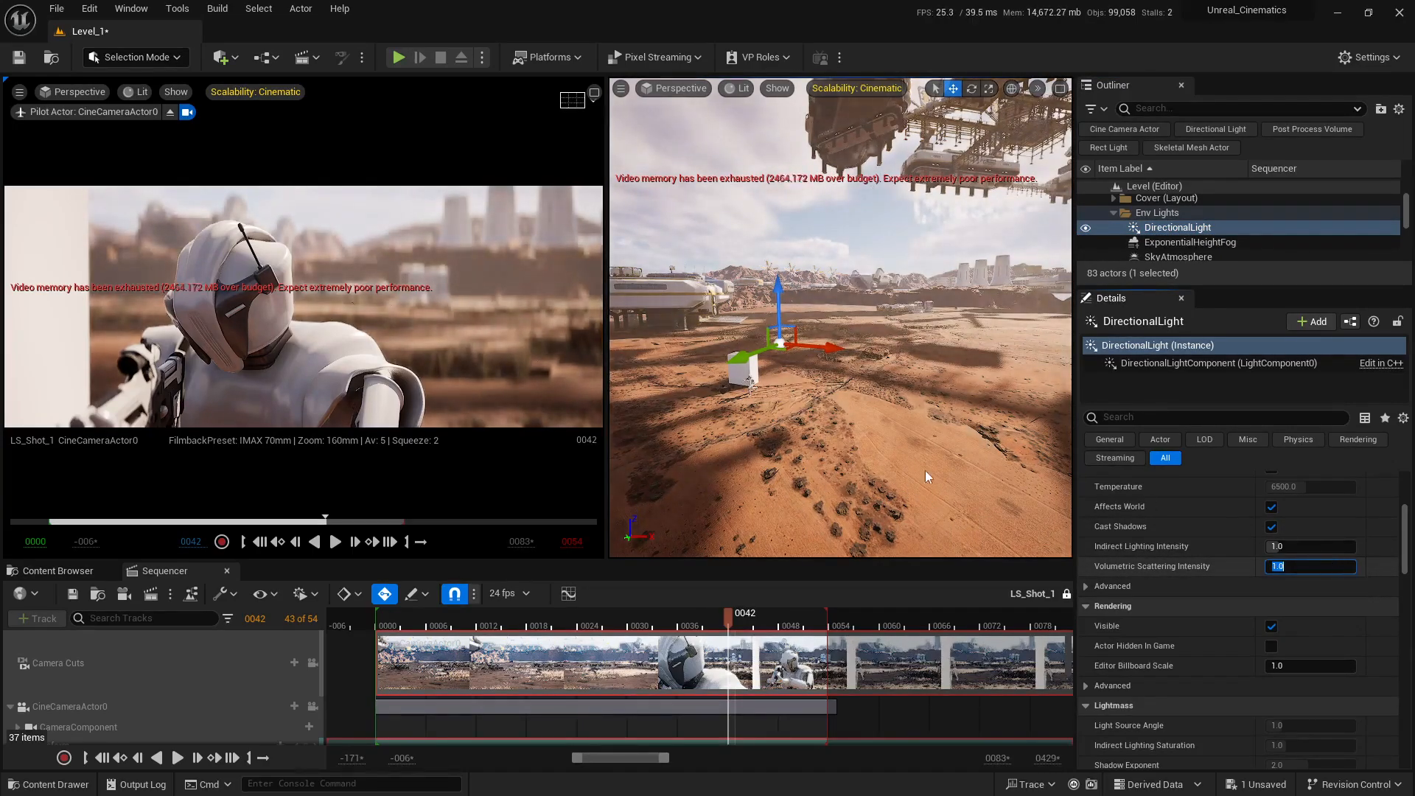
# Step: Enable Light Shaft Occlusion on DirectionalLight, comparing the terrain's edge with it on and off
pyautogui.moveTo(935, 404); pyautogui.dragTo(983, 456, button='right')
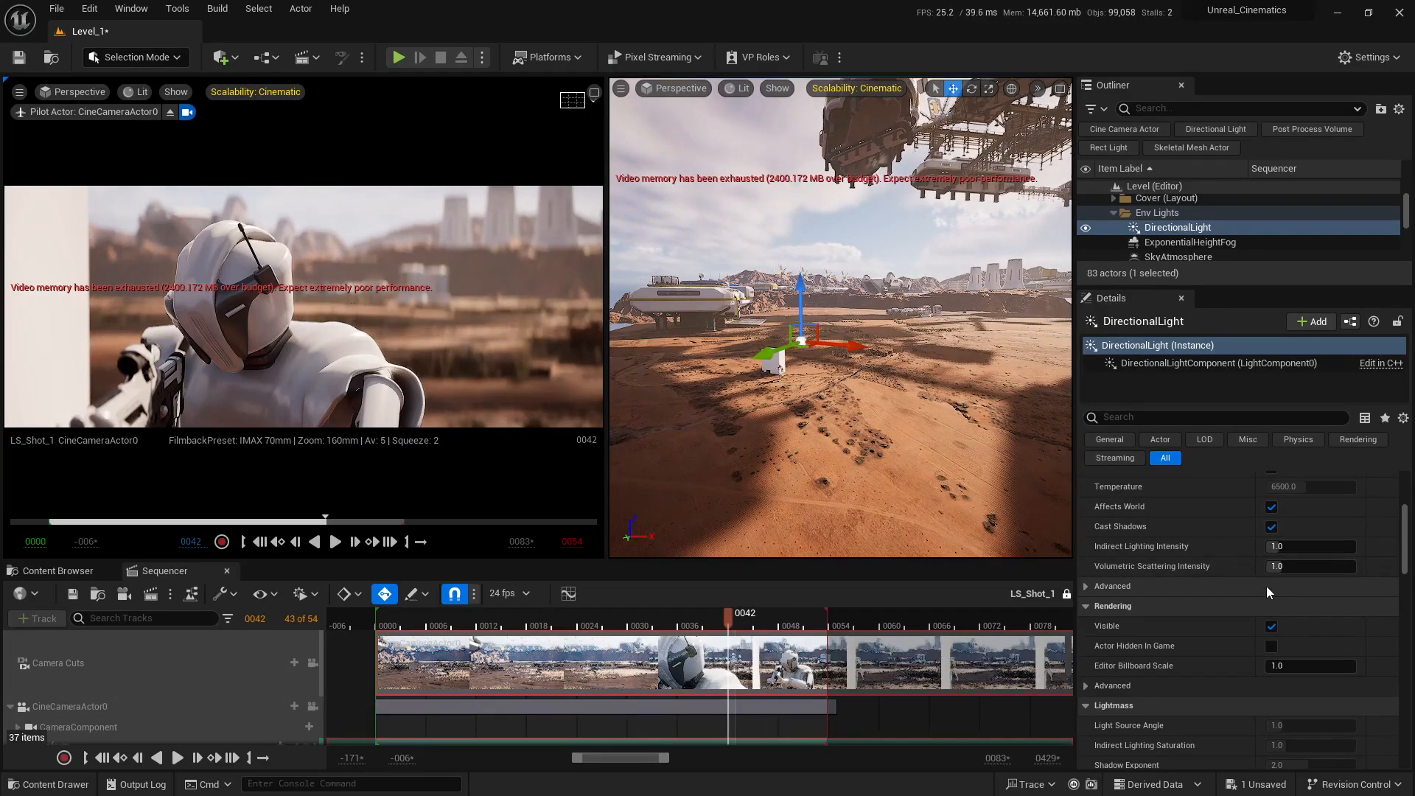
pyautogui.scroll(-5, 1267, 586)
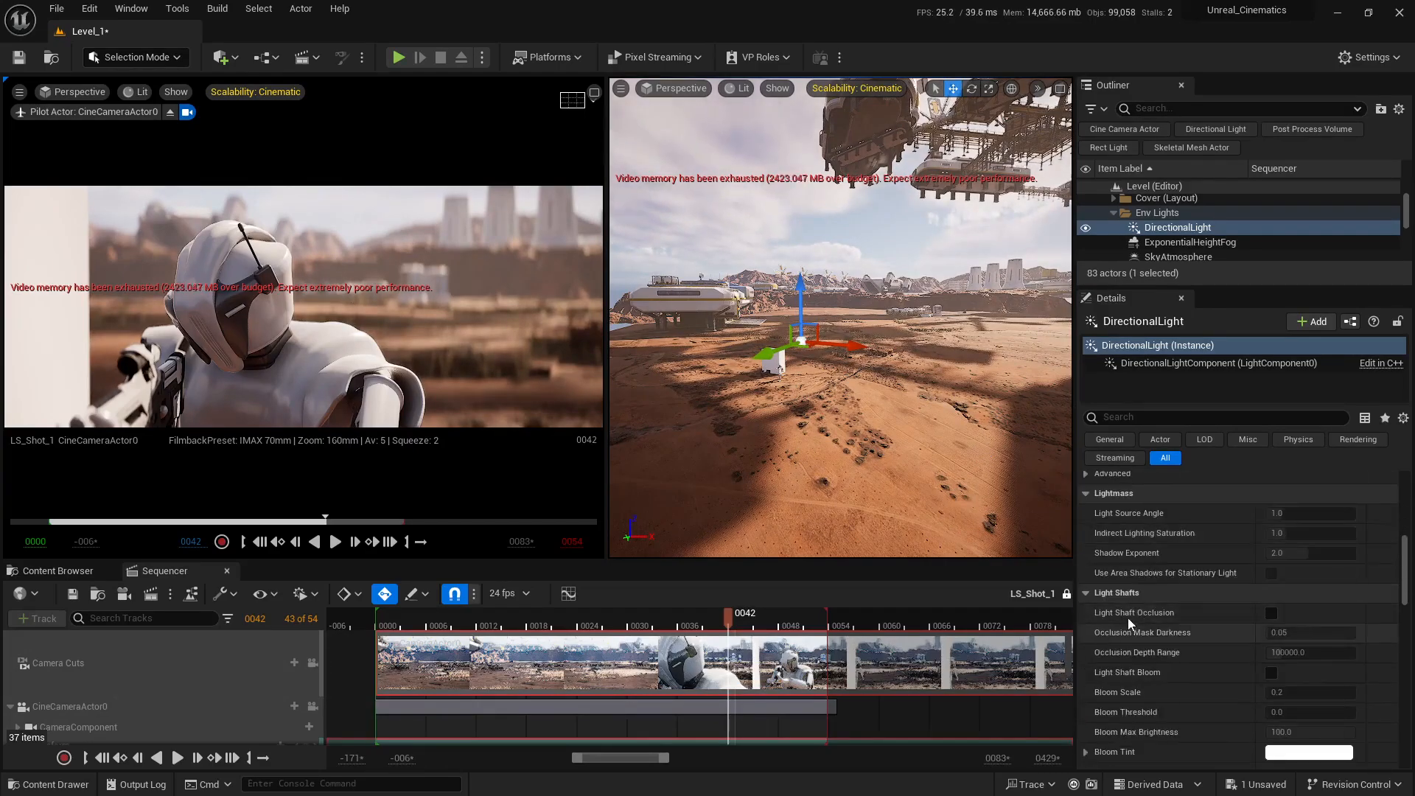
pyautogui.scroll(-2, 1135, 614)
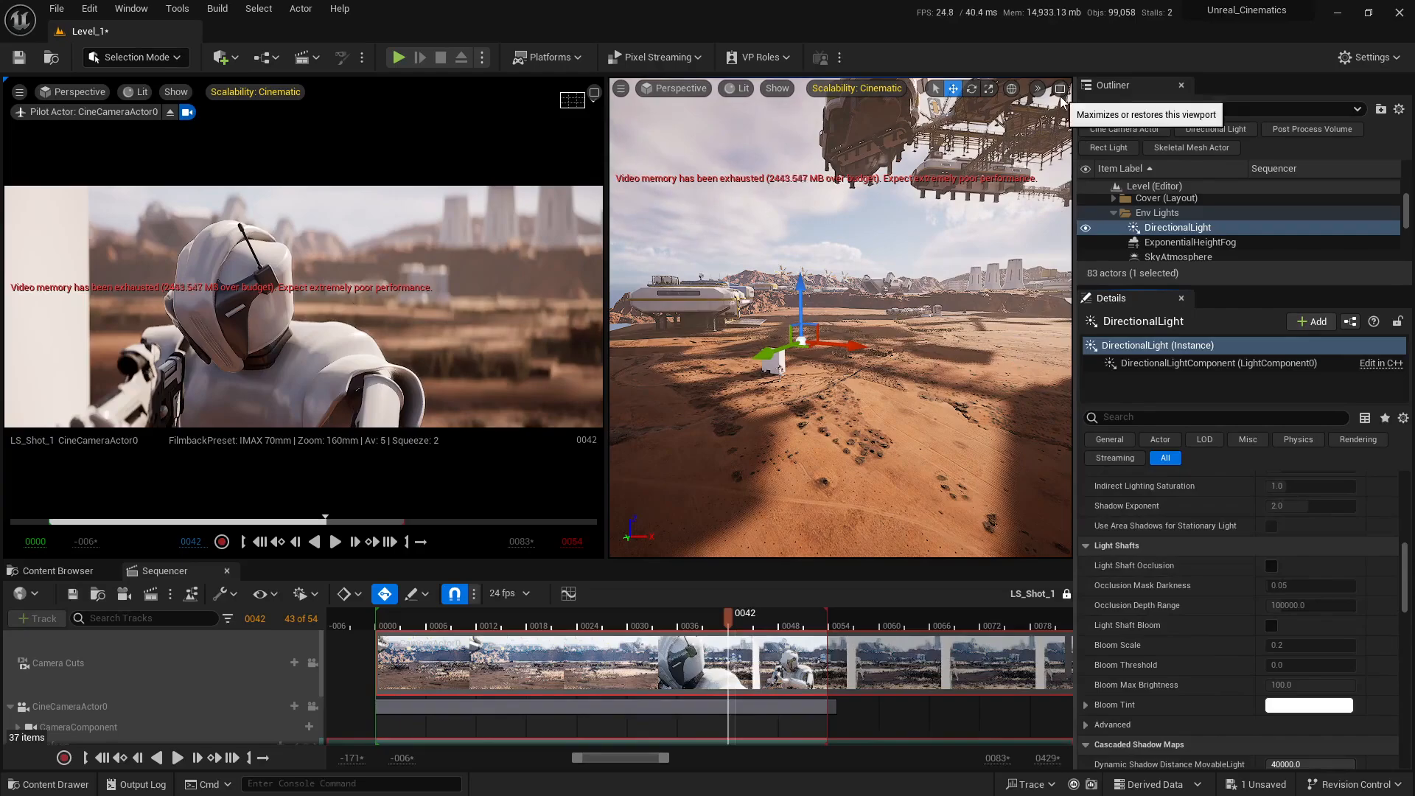
pyautogui.moveTo(956, 298)
pyautogui.mouseDown(button='right')
pyautogui.moveTo(1088, 306)
pyautogui.moveTo(1040, 310)
pyautogui.moveTo(961, 354)
pyautogui.moveTo(972, 298)
pyautogui.mouseUp(button='right')
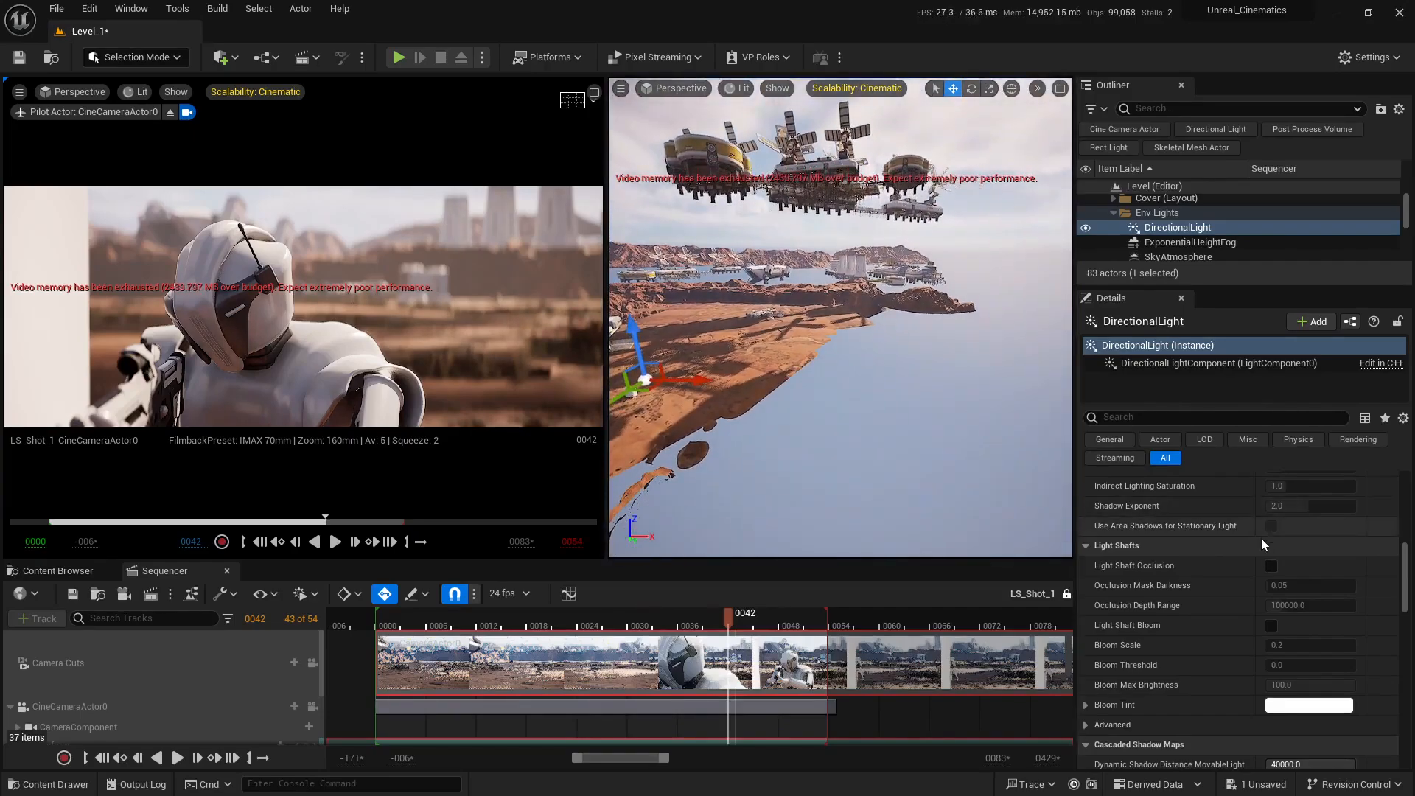
pyautogui.click(1271, 565)
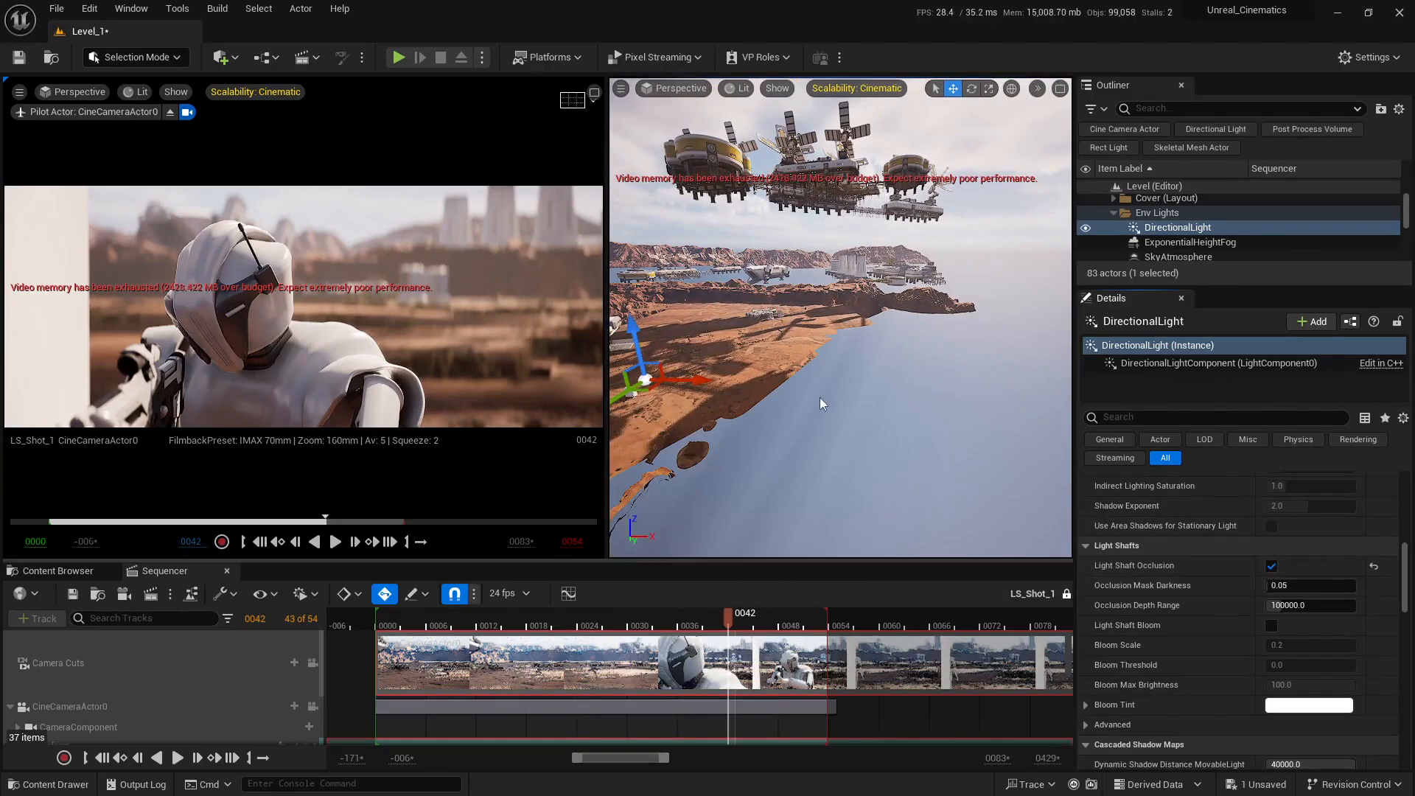
pyautogui.moveTo(820, 396); pyautogui.dragTo(826, 443, button='right')
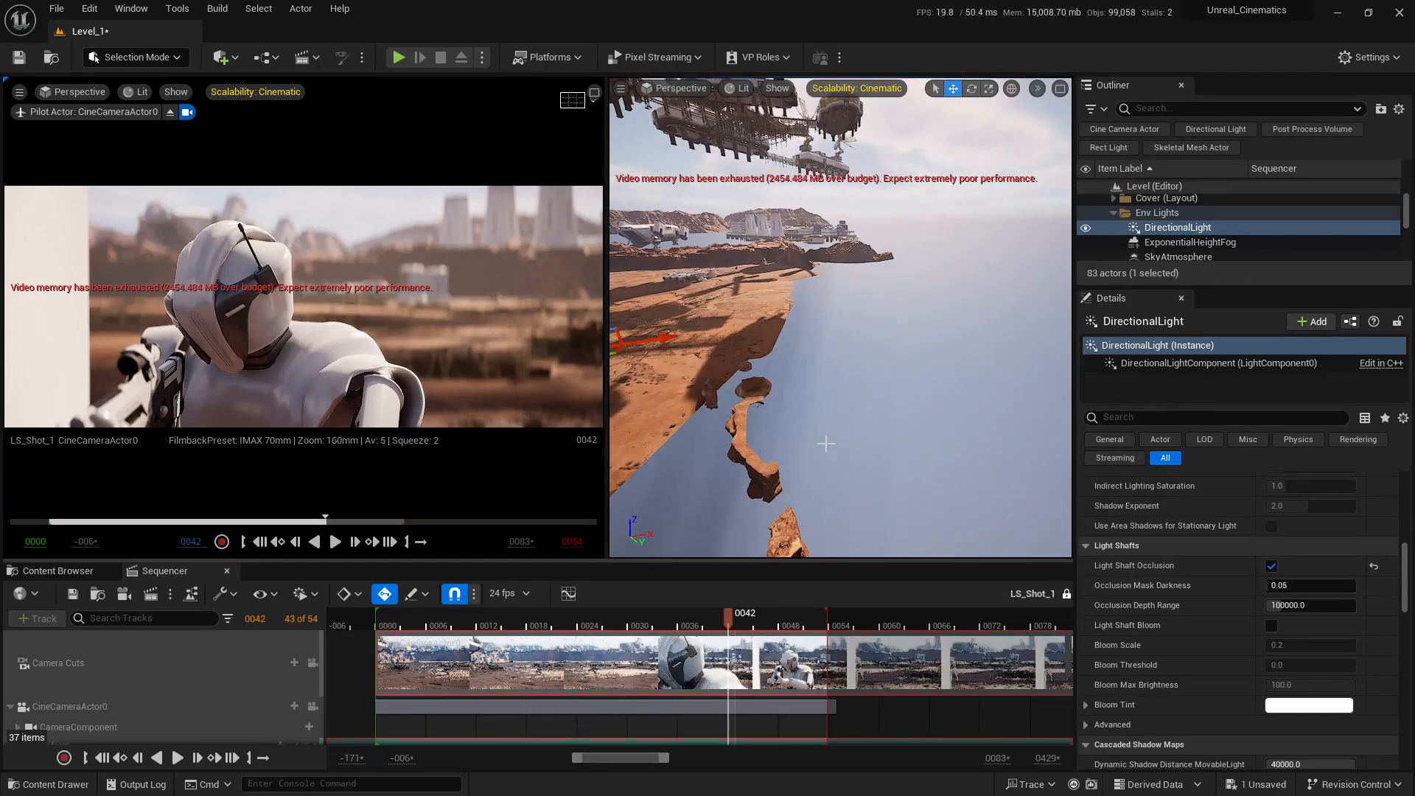
pyautogui.click(1271, 566)
pyautogui.click(1271, 565)
pyautogui.click(1271, 565)
pyautogui.click(1271, 565)
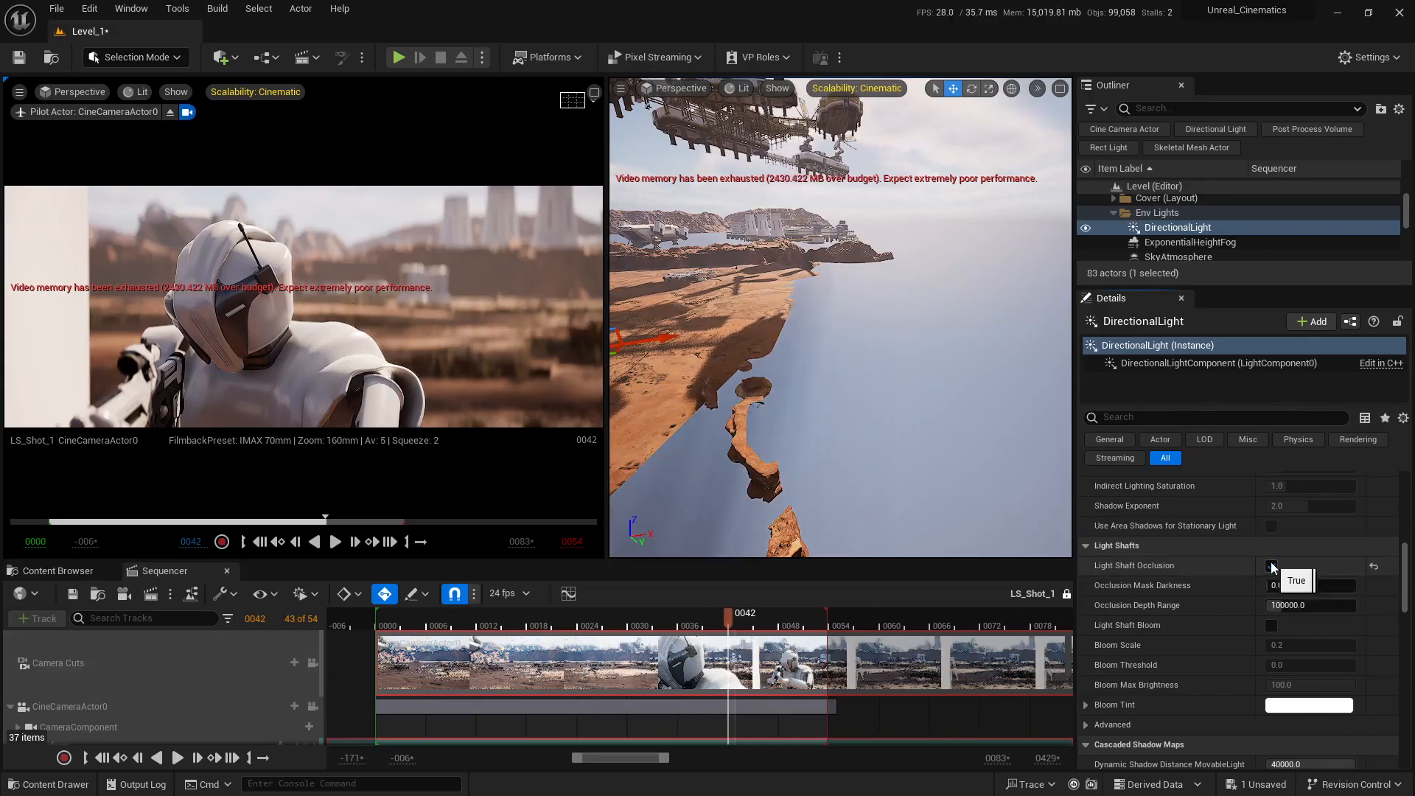
pyautogui.click(1271, 565)
pyautogui.click(1271, 565)
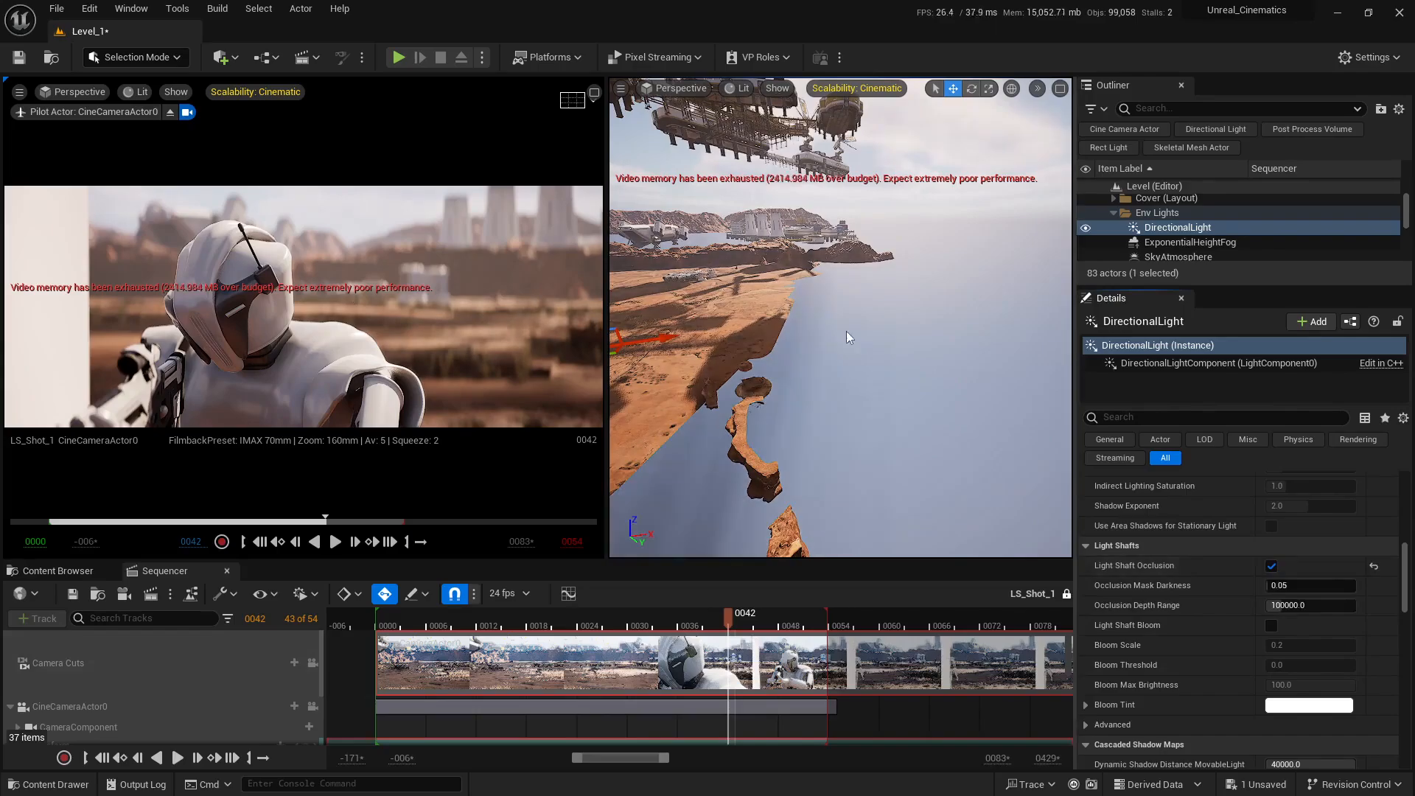
# Step: Try Occlusion Mask Darkness at 0.202 and reset it to default, and compare Light Shaft Bloom on and off, leaving it disabled
pyautogui.moveTo(847, 337); pyautogui.dragTo(840, 304, button='right')
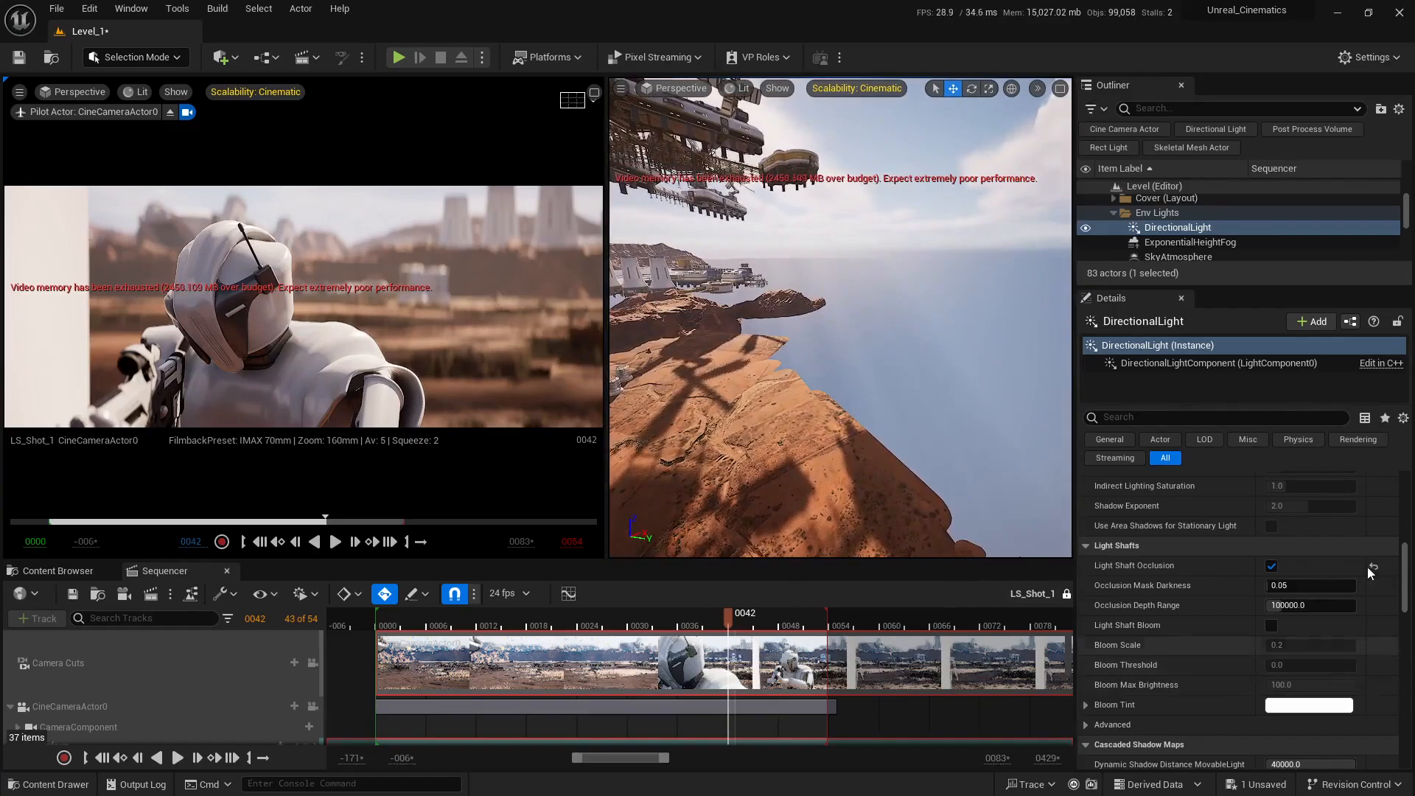
pyautogui.moveTo(1297, 585)
pyautogui.mouseDown()
pyautogui.moveTo(1320, 585)
pyautogui.moveTo(1282, 586)
pyautogui.mouseUp()
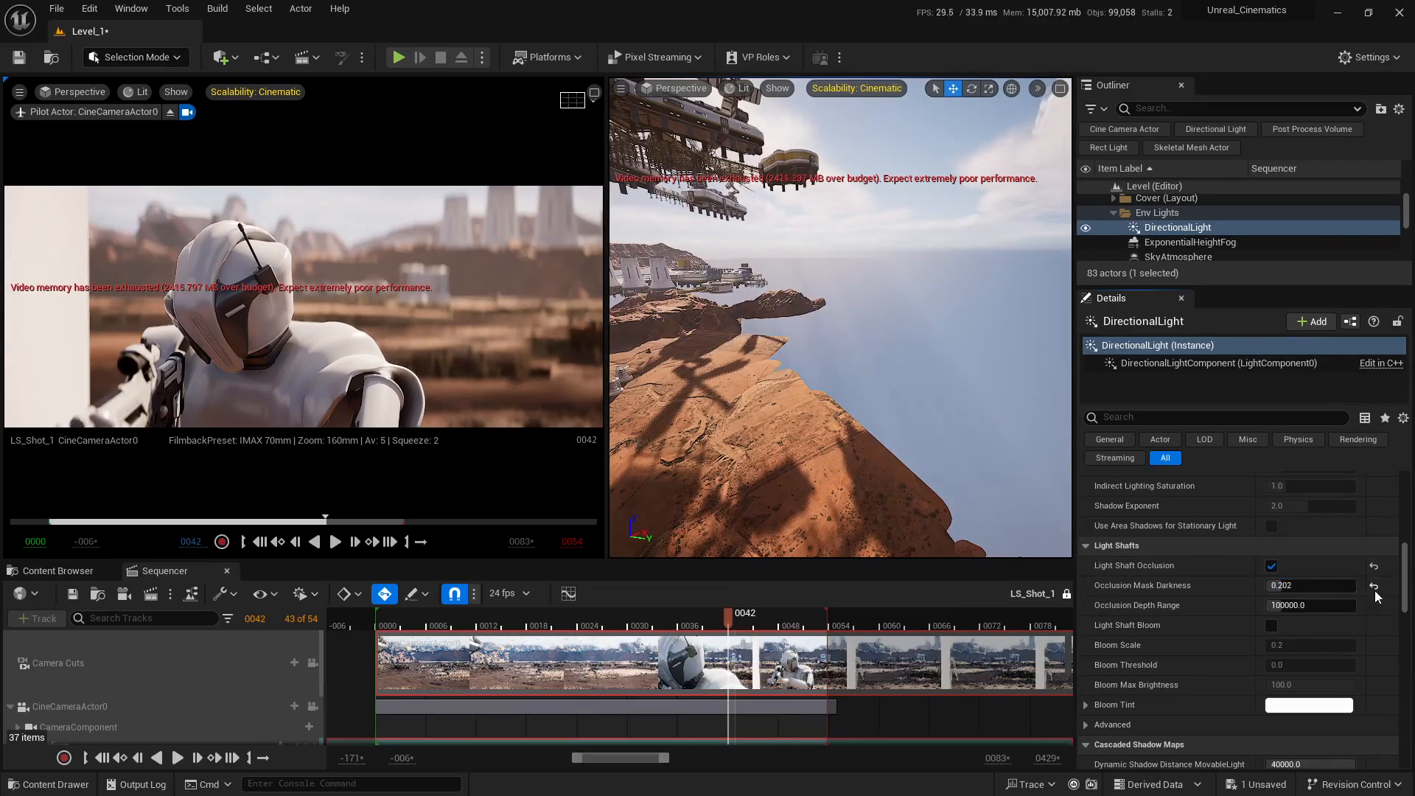
pyautogui.click(1374, 586)
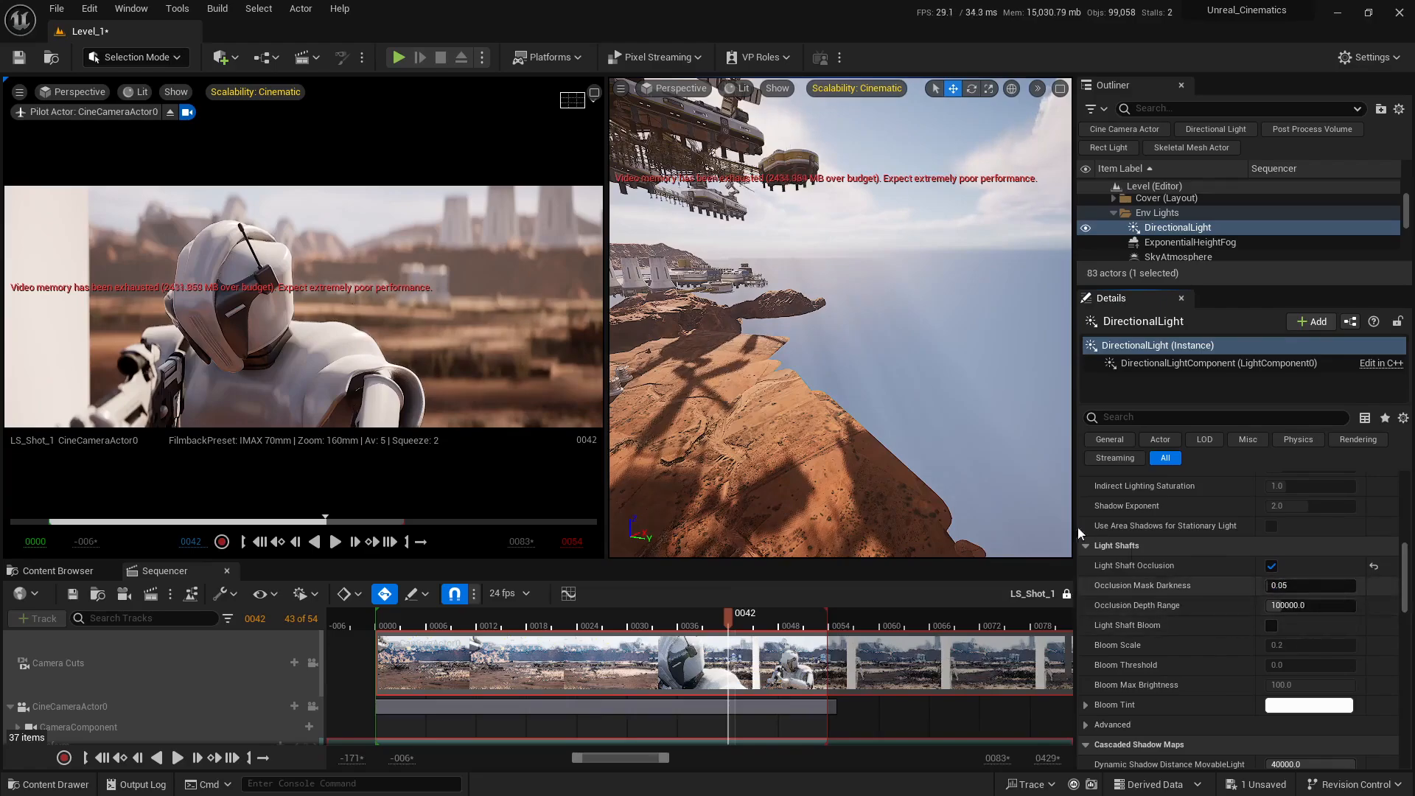
pyautogui.click(1271, 627)
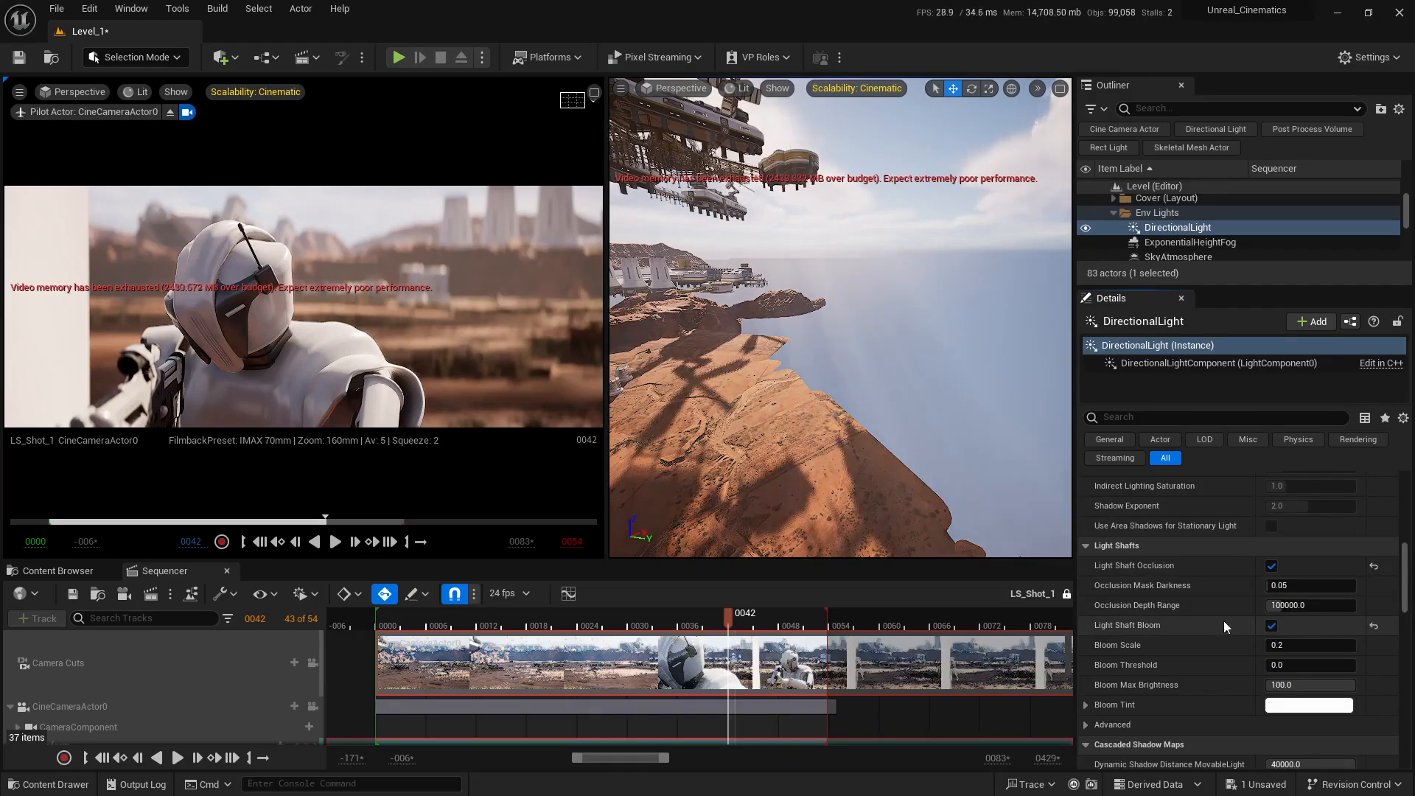
pyautogui.click(1272, 627)
pyautogui.click(1270, 564)
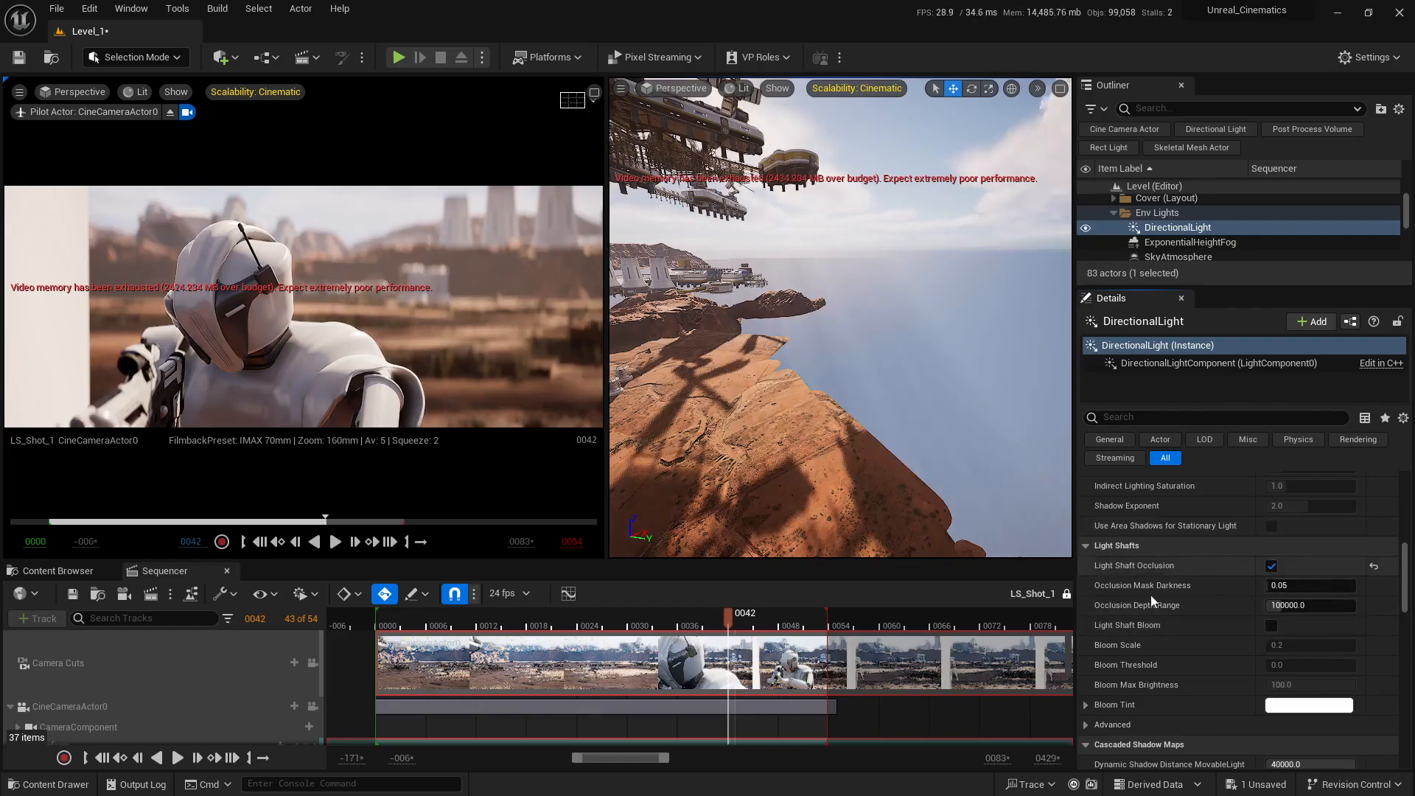
# Step: Tint DirectionalLight's Cloud Scattered Luminance Scale, trying red and pale yellow before accepting the warm peach sRGB colour FFDEBAFF
pyautogui.scroll(-5, 1151, 594)
pyautogui.scroll(-4, 1120, 634)
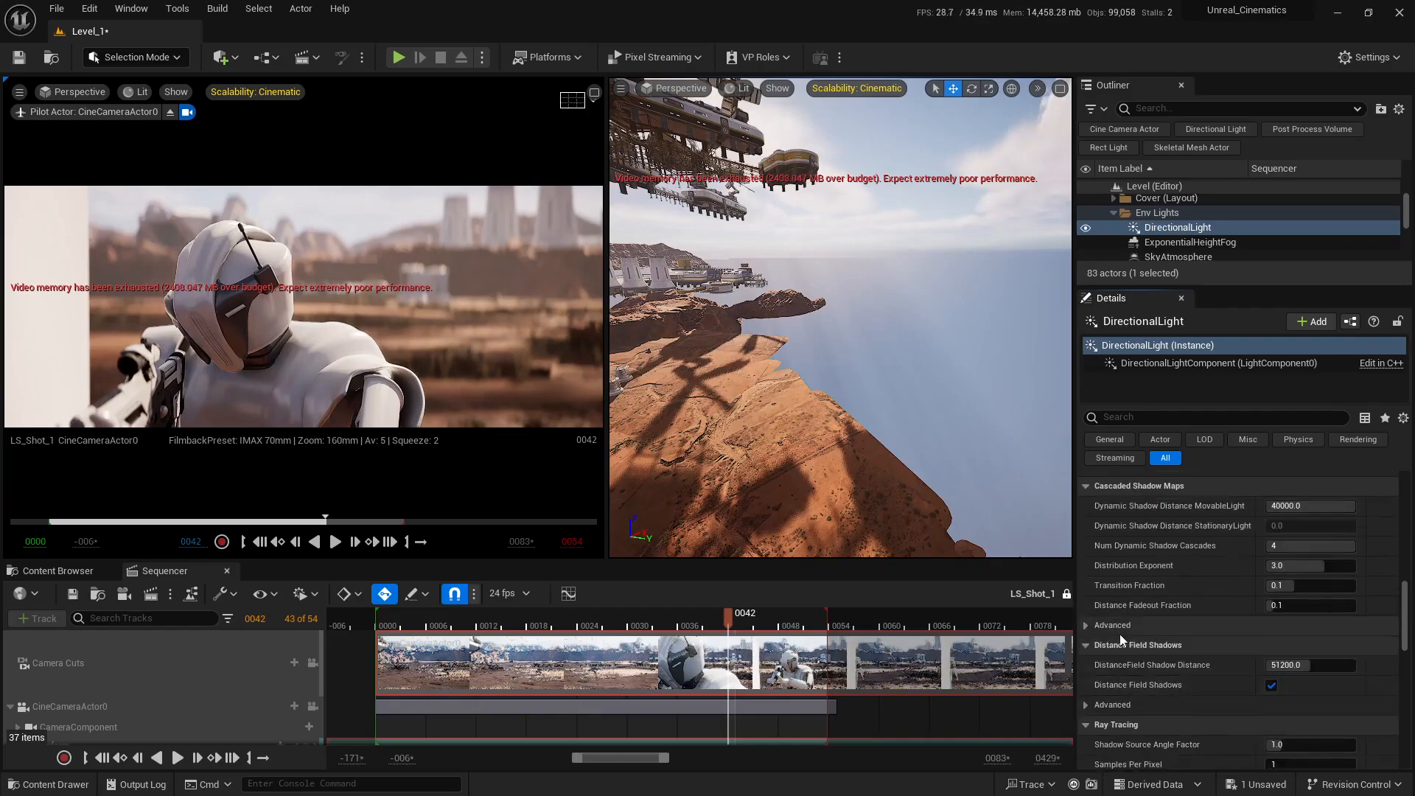
pyautogui.scroll(-5, 1156, 613)
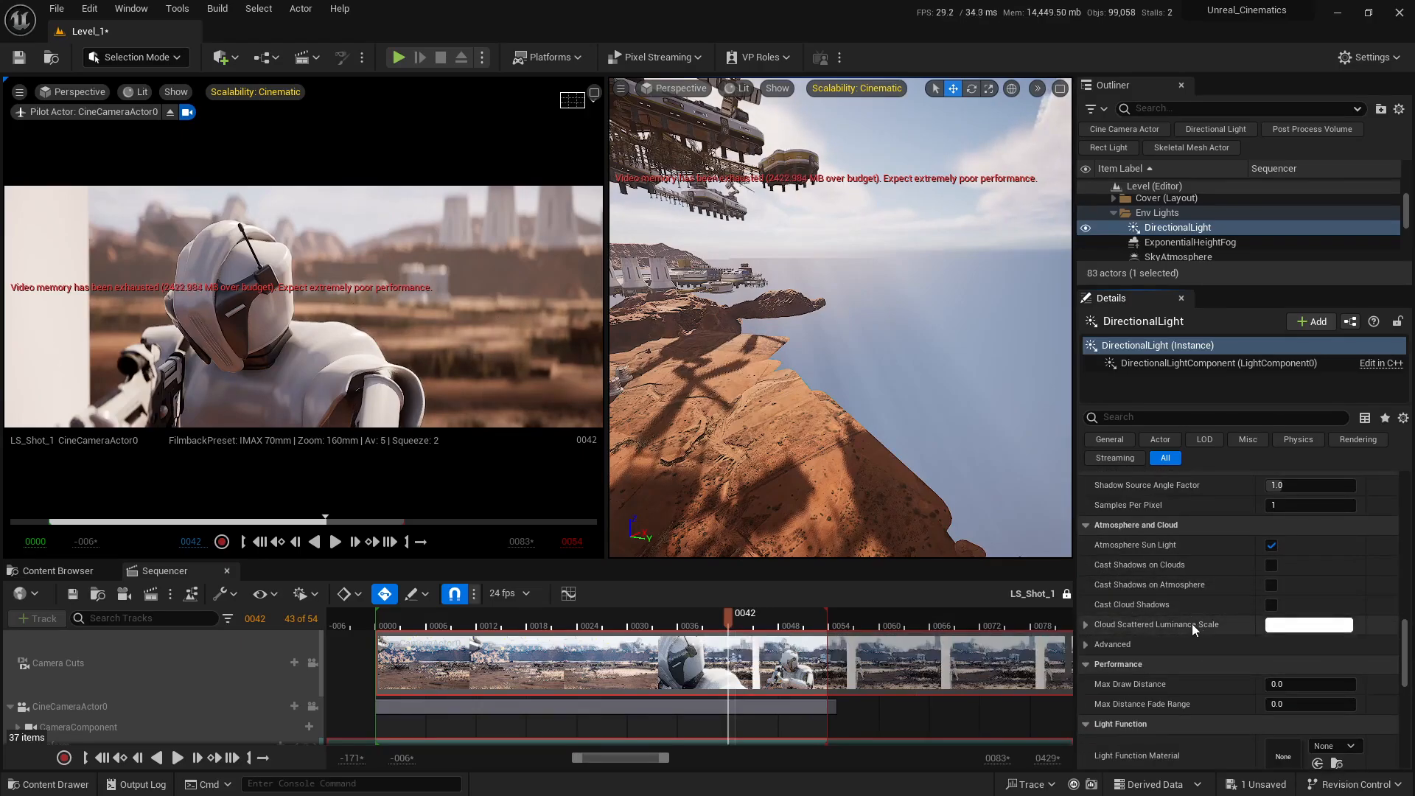
pyautogui.moveTo(1020, 248); pyautogui.dragTo(1078, 194, button='right')
pyautogui.click(1331, 625)
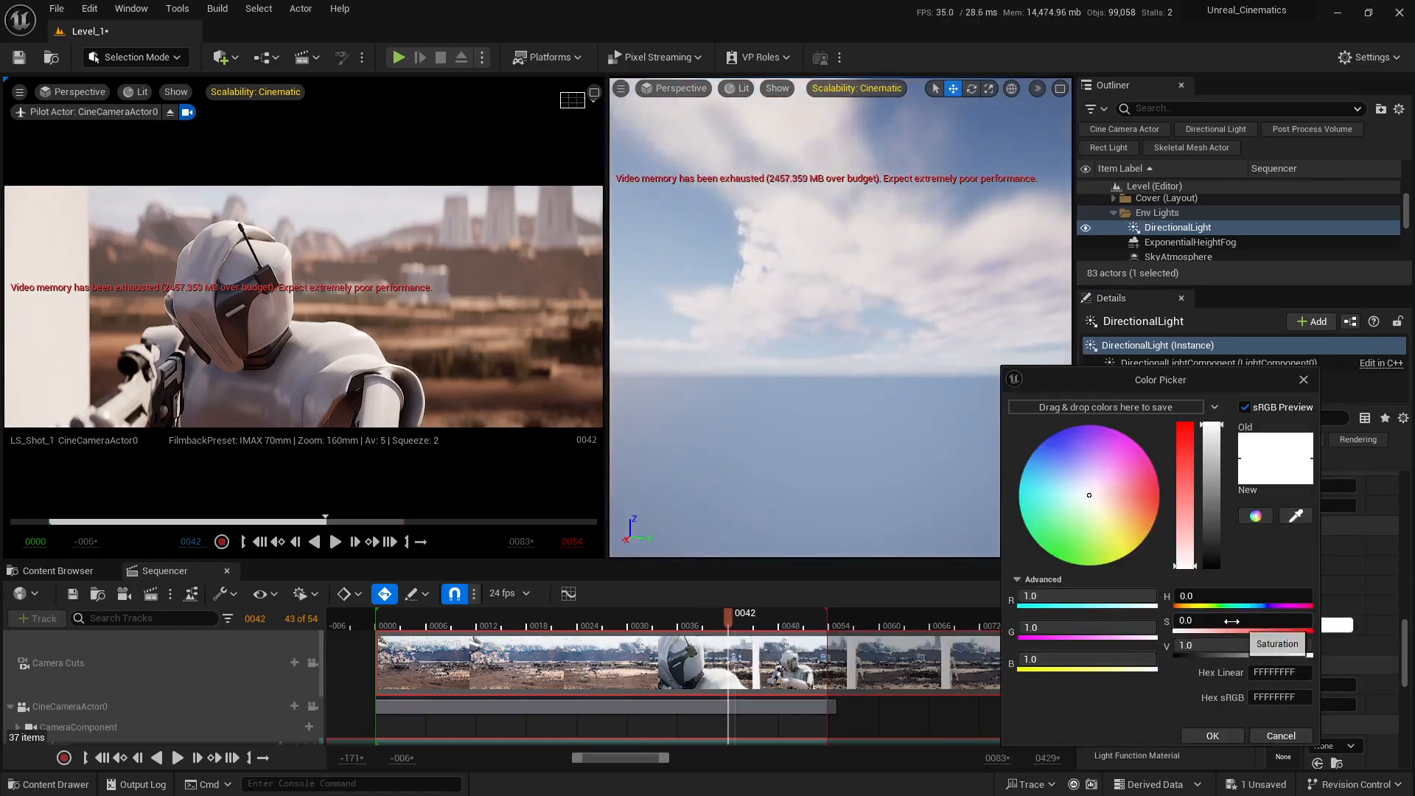
pyautogui.moveTo(1232, 621); pyautogui.dragTo(1312, 621)
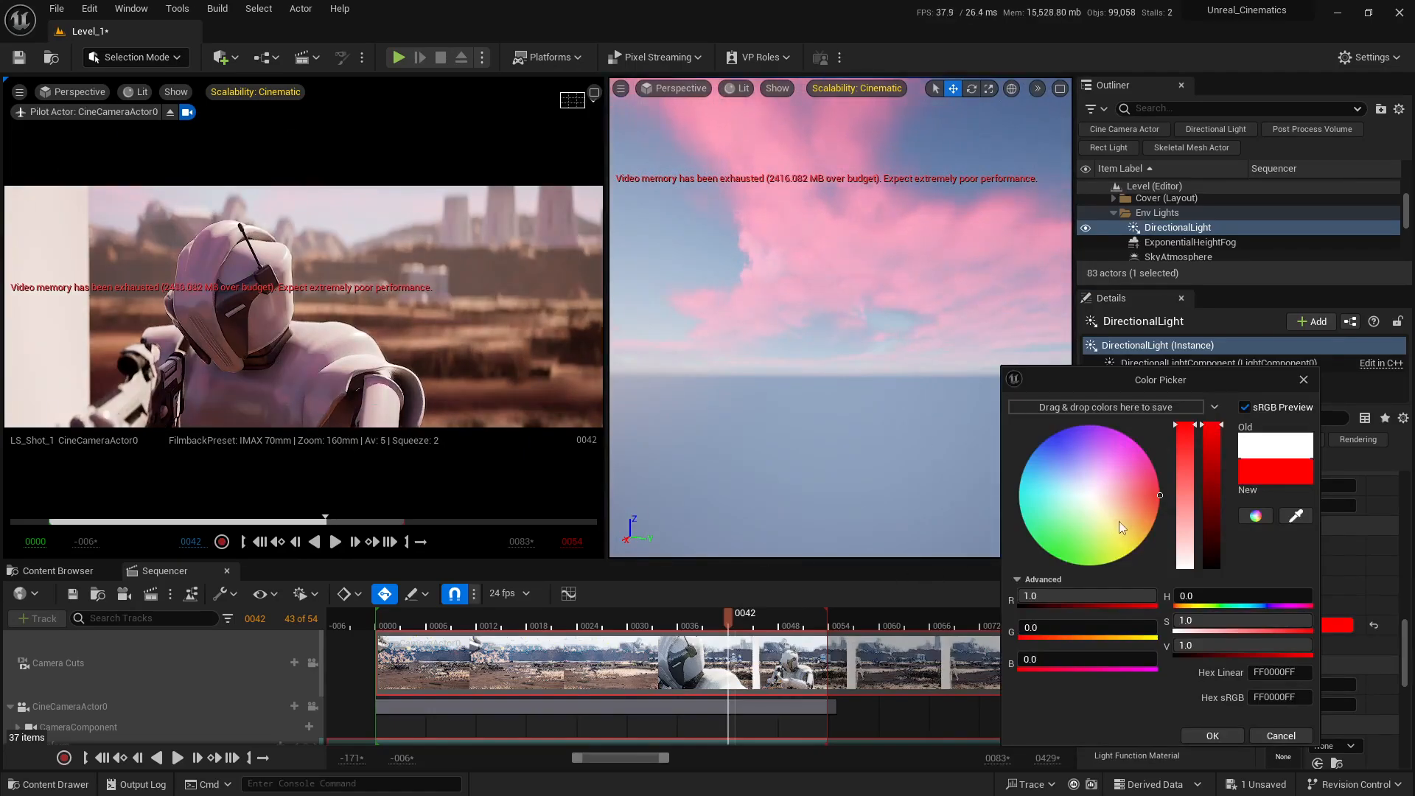
pyautogui.moveTo(1119, 521); pyautogui.dragTo(1113, 528)
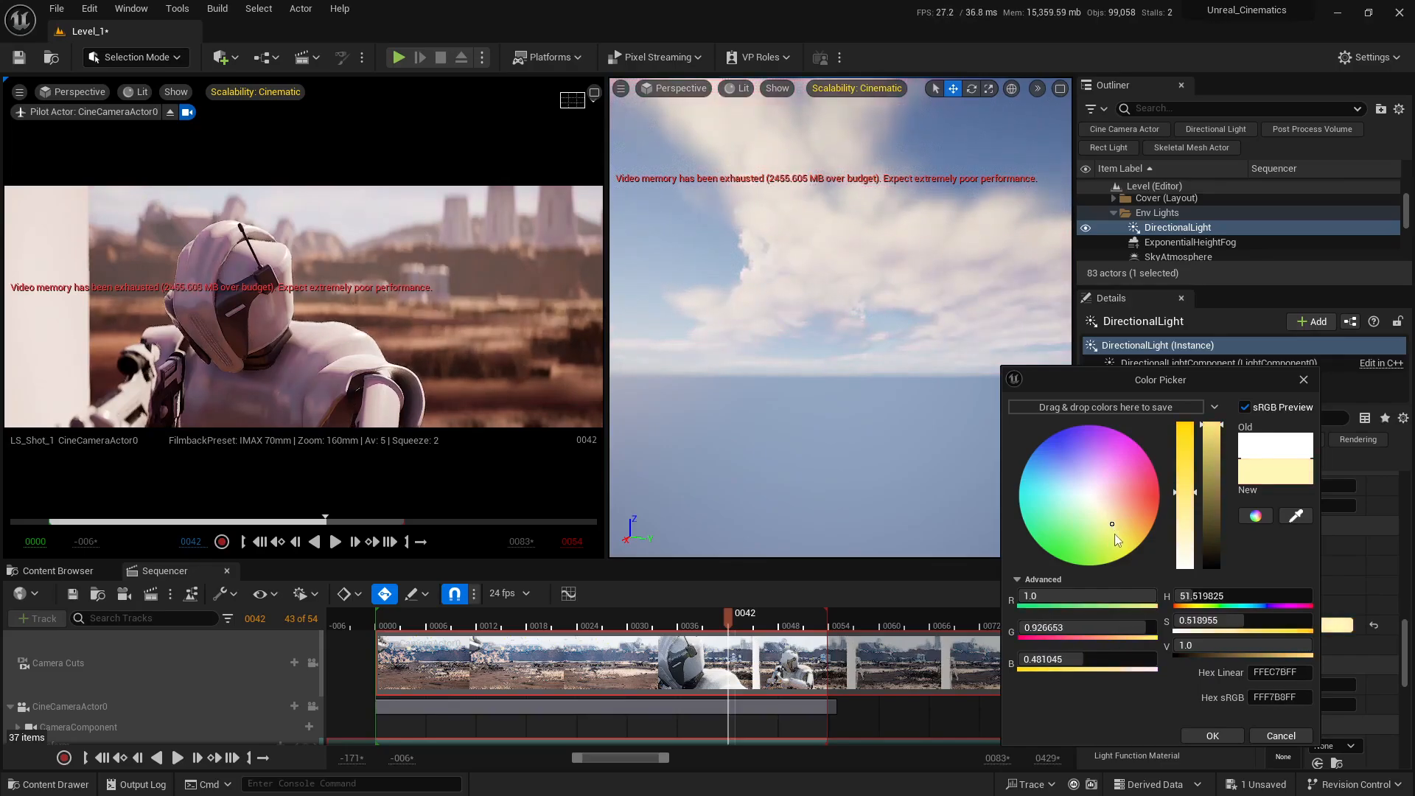
pyautogui.click(1118, 527)
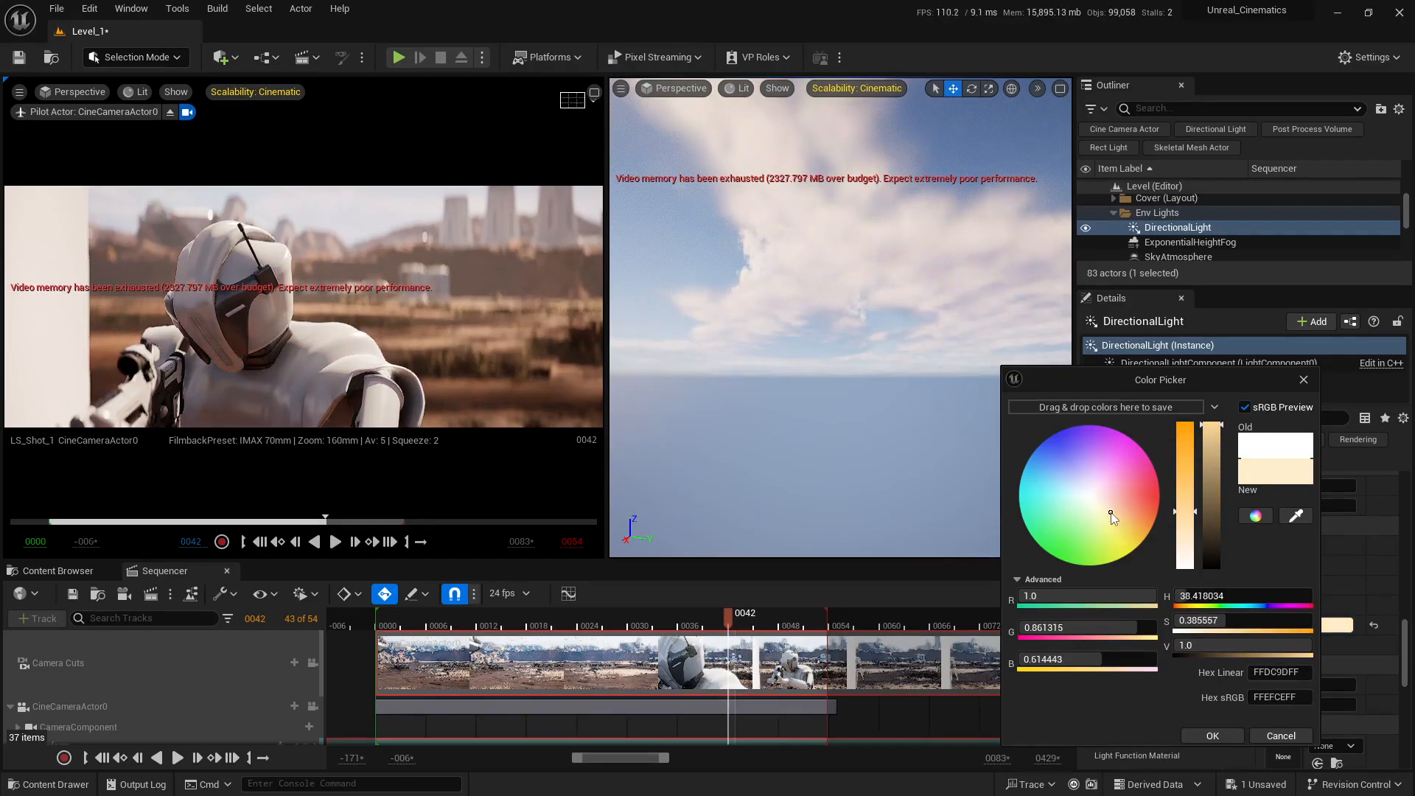
pyautogui.click(1121, 514)
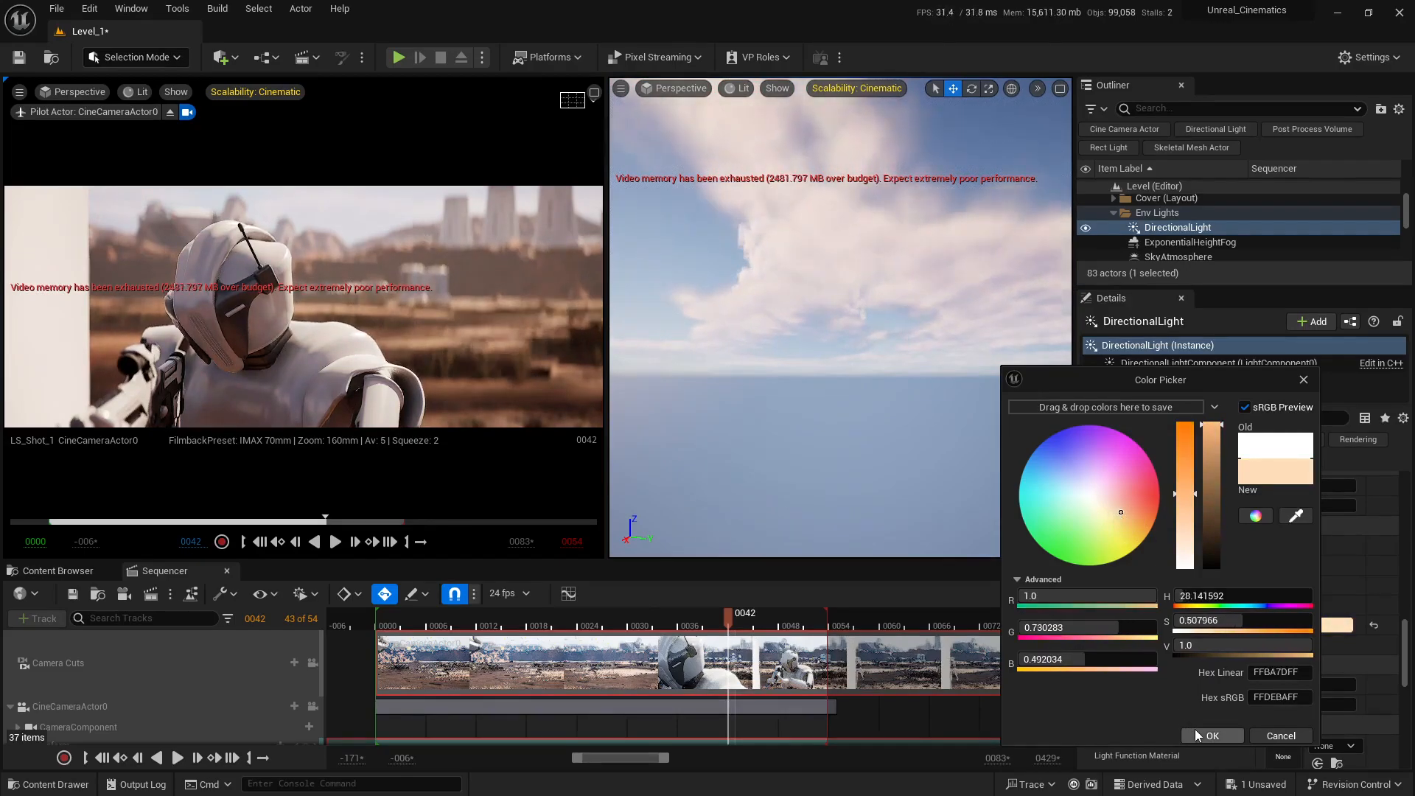
pyautogui.click(1220, 733)
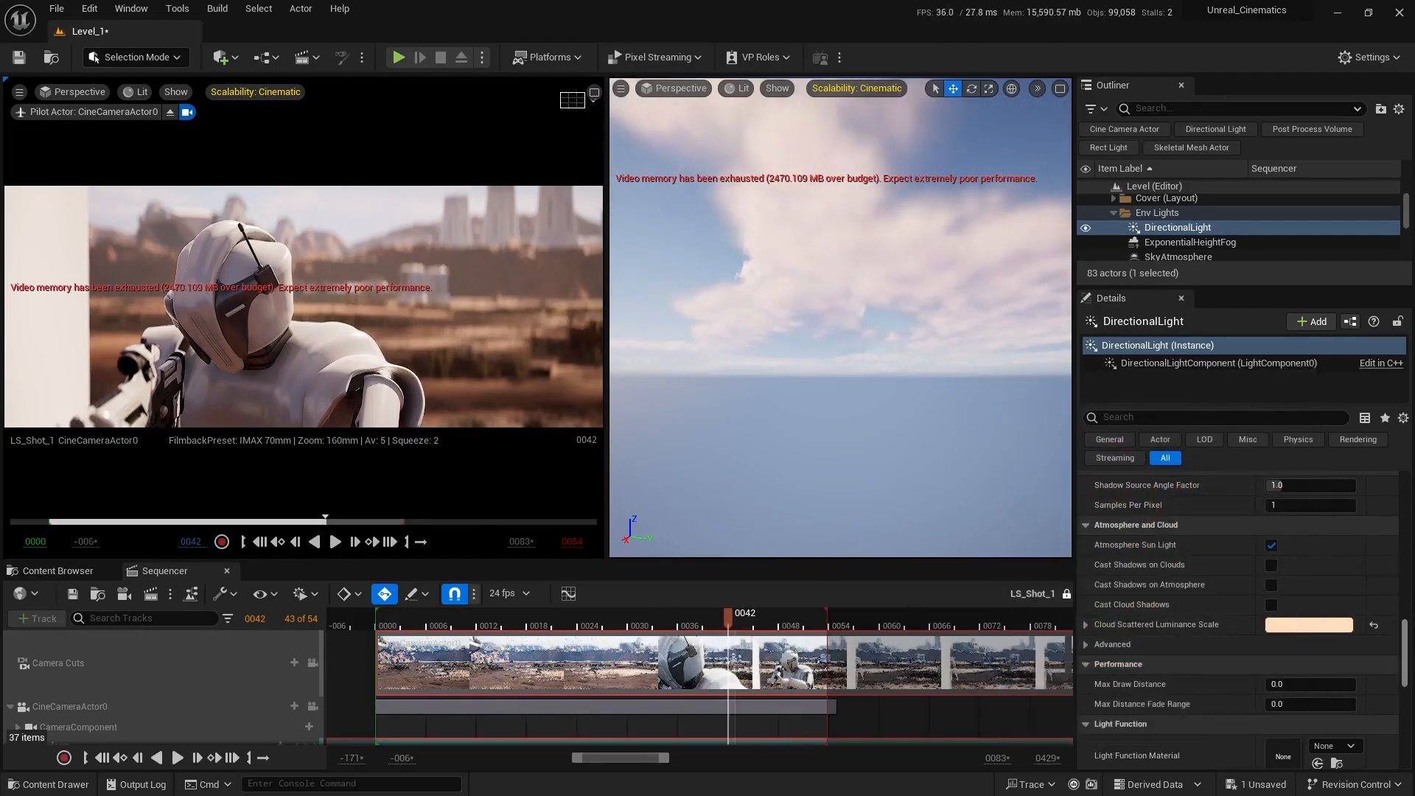
# Step: Pull the view back to an overview of the terrain and floating ships, and return to DirectionalLight's transform and light settings
pyautogui.scroll(10, 1406, 671)
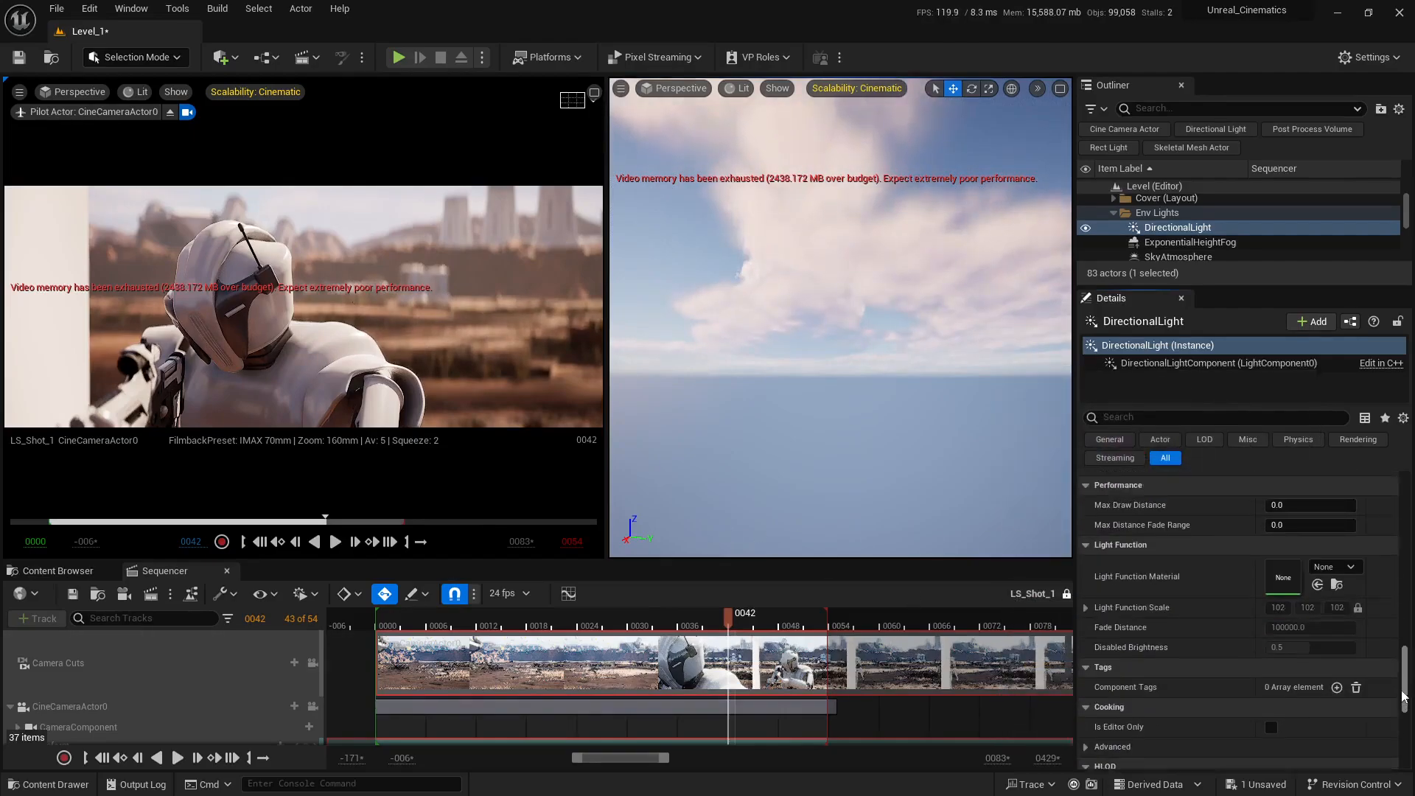
pyautogui.moveTo(983, 494); pyautogui.dragTo(762, 526, button='right')
pyautogui.press('s')
pyautogui.press('w')
pyautogui.press('q')
pyautogui.press('s')
pyautogui.moveTo(887, 411); pyautogui.dragTo(887, 414, button='right')
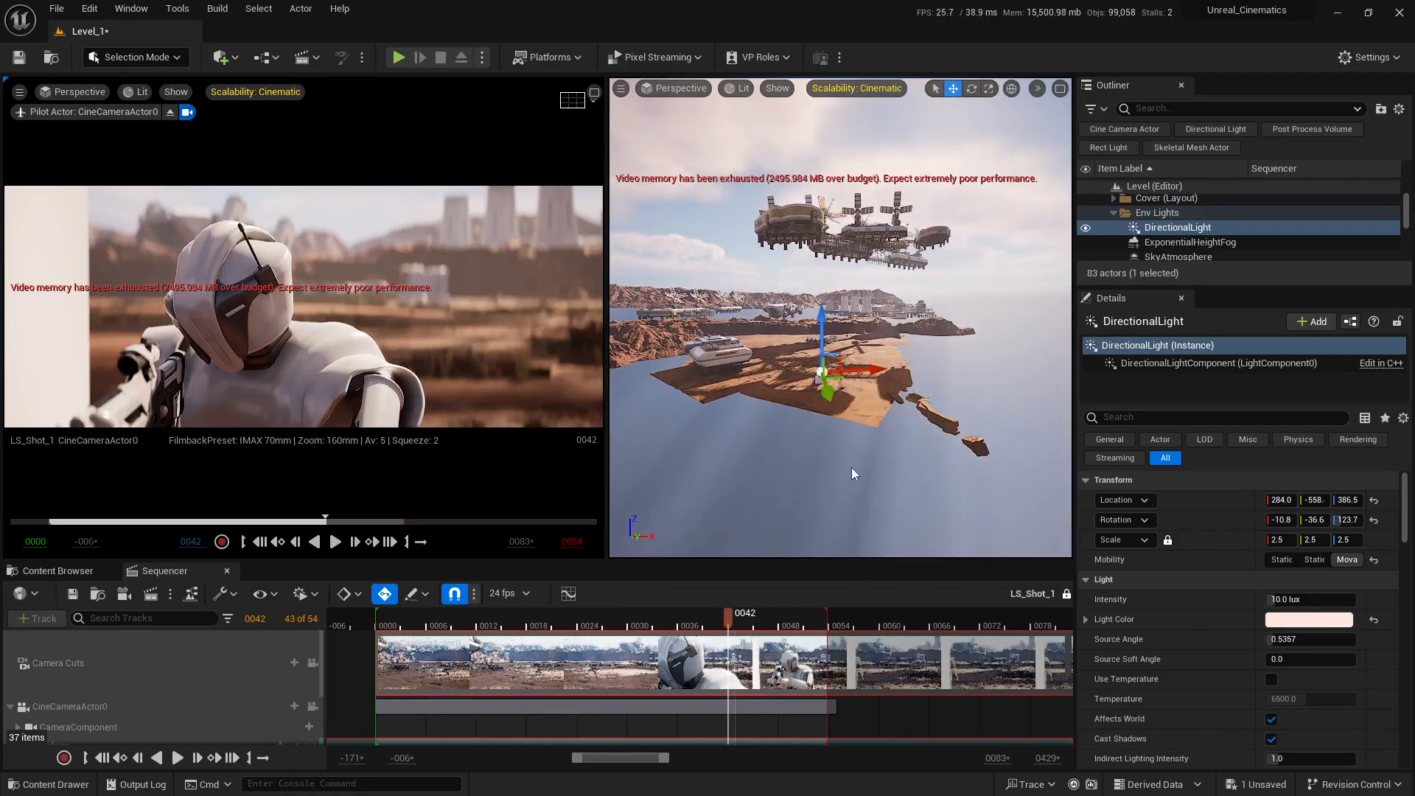